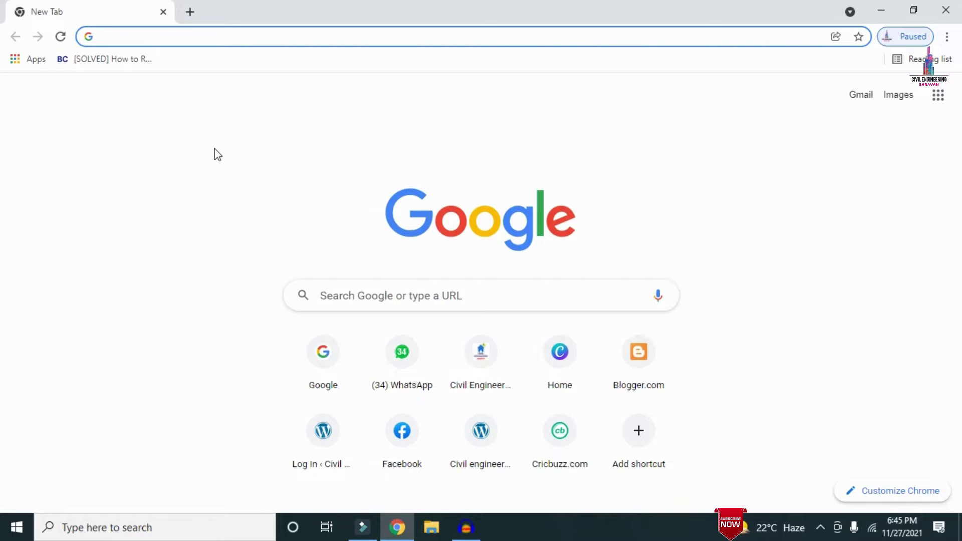
text(http://civilbasics123.com/)
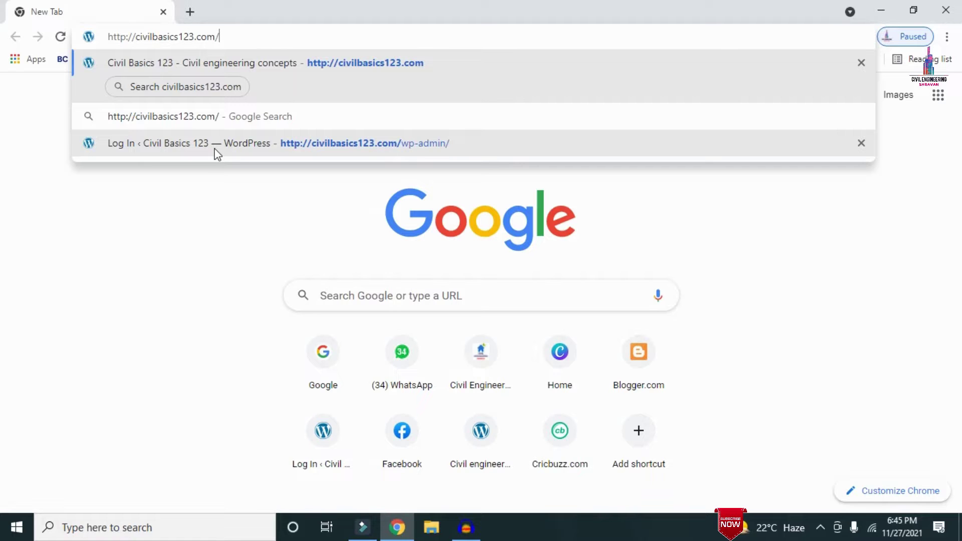
key(Return)
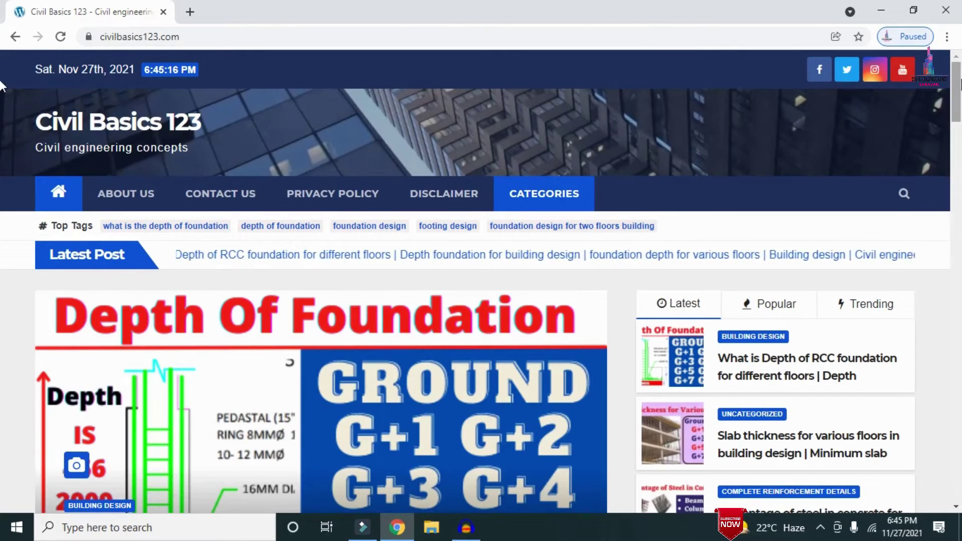
scroll(2, 85, down, 7)
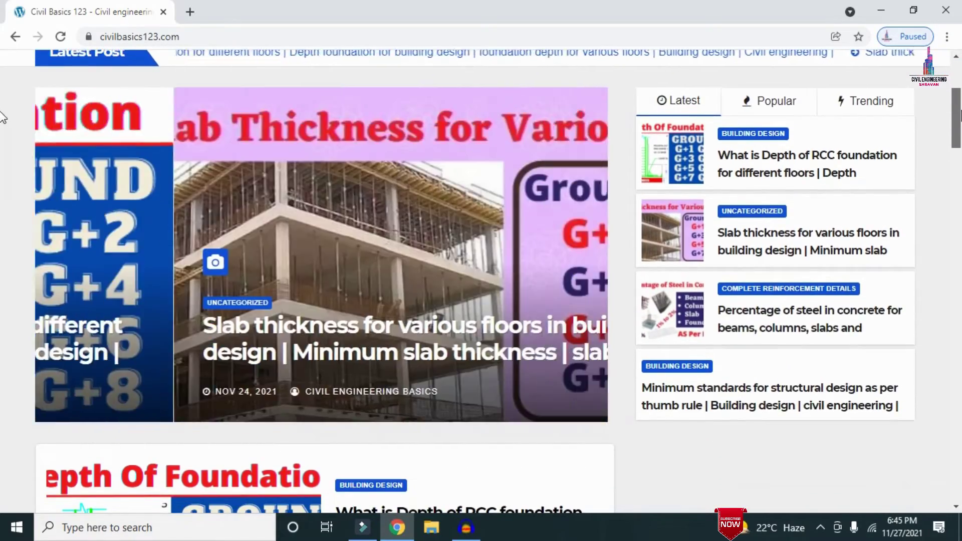
scroll(1, 133, down, 4)
scroll(2, 154, up, 11)
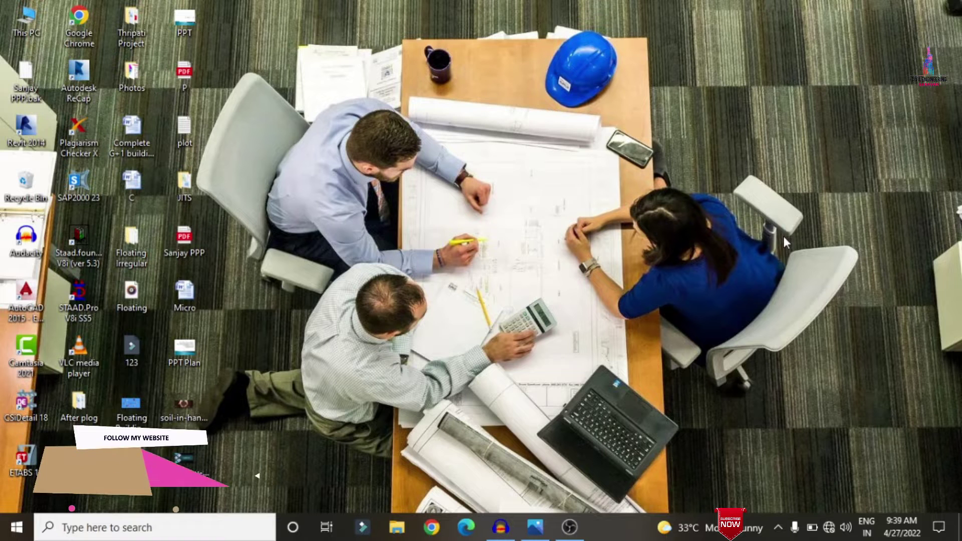
Switch to the Photos app and examine the hand-drawn house plan's room layout, room sizes and plot dimensions.
click(535, 527)
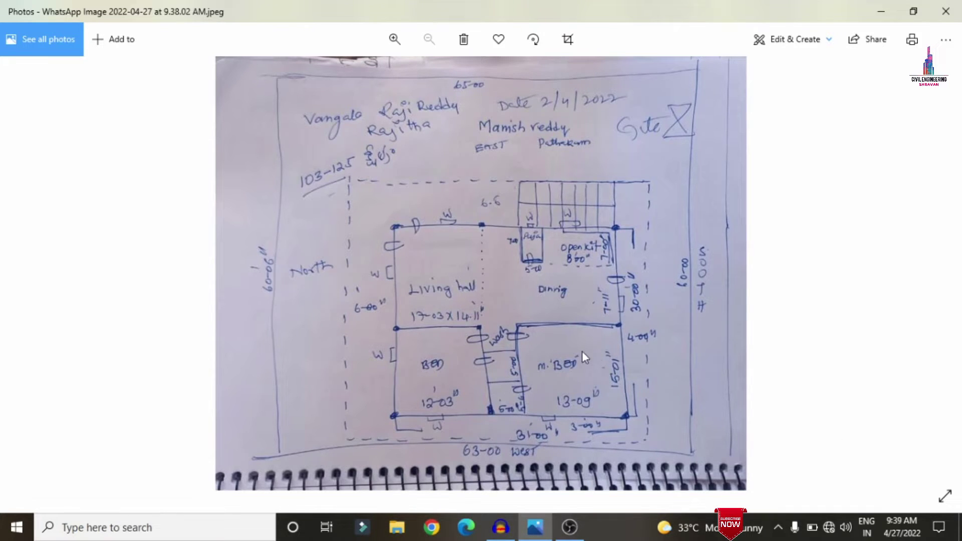
ctrl+scroll(480, 309, up, 2)
ctrl+scroll(531, 350, down, 2)
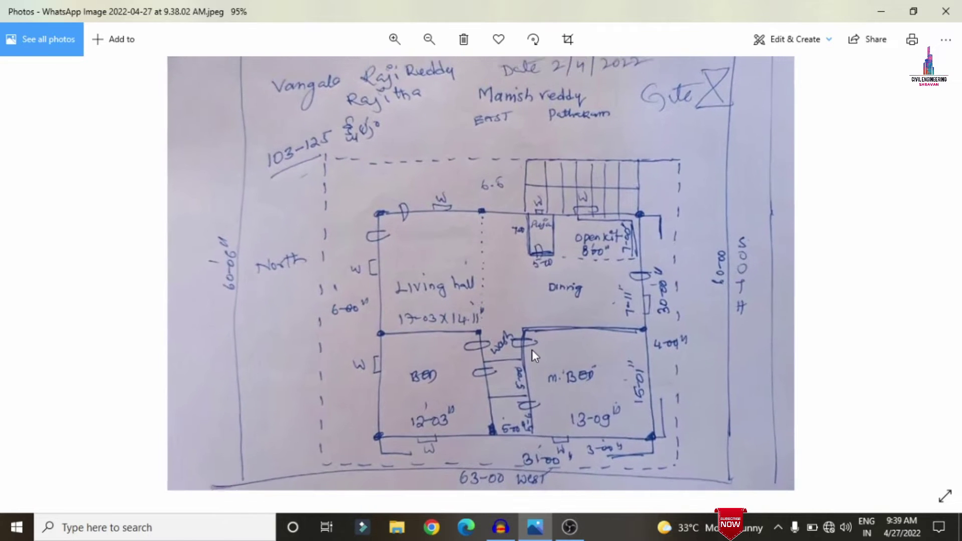
ctrl+scroll(510, 387, up, 3)
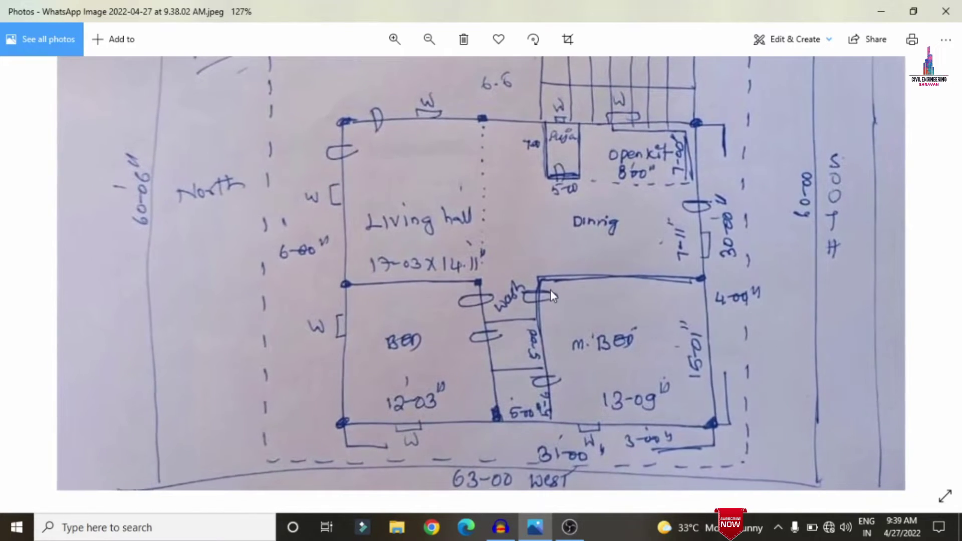
ctrl+scroll(546, 173, down, 1)
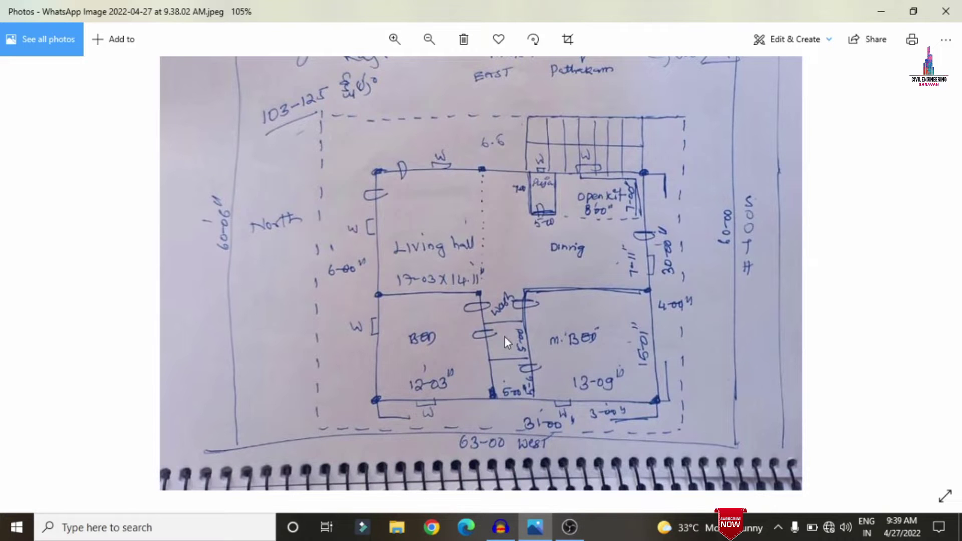
scroll(425, 324, up, 2)
scroll(425, 325, down, 4)
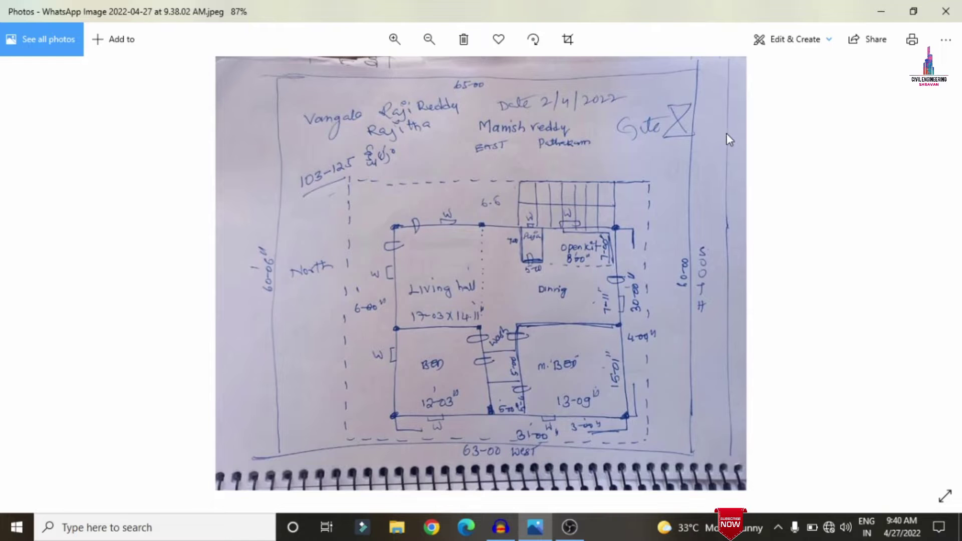
scroll(494, 359, up, 1)
scroll(538, 456, up, 2)
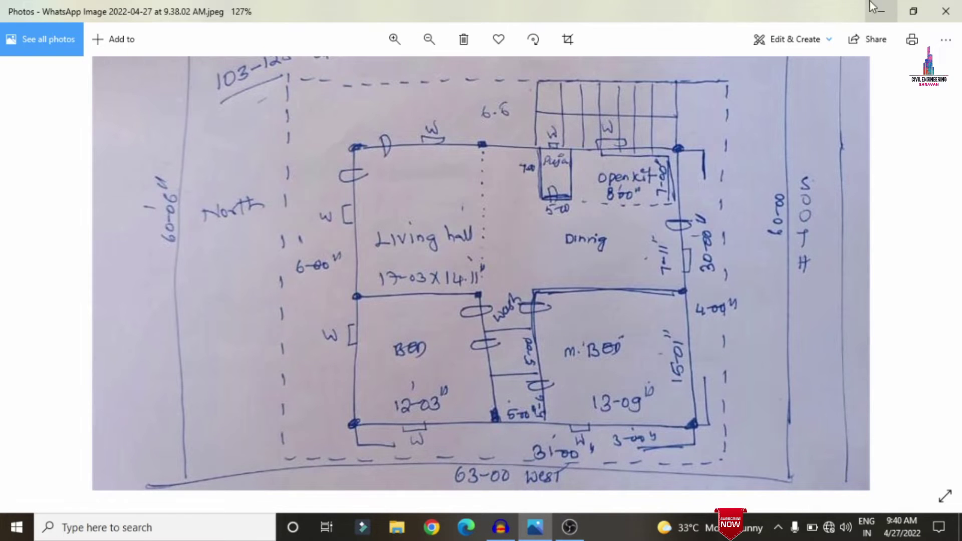
Minimize the sketch, launch AutoCAD 2015 from the desktop and start a new drawing.
click(883, 6)
double_click(26, 301)
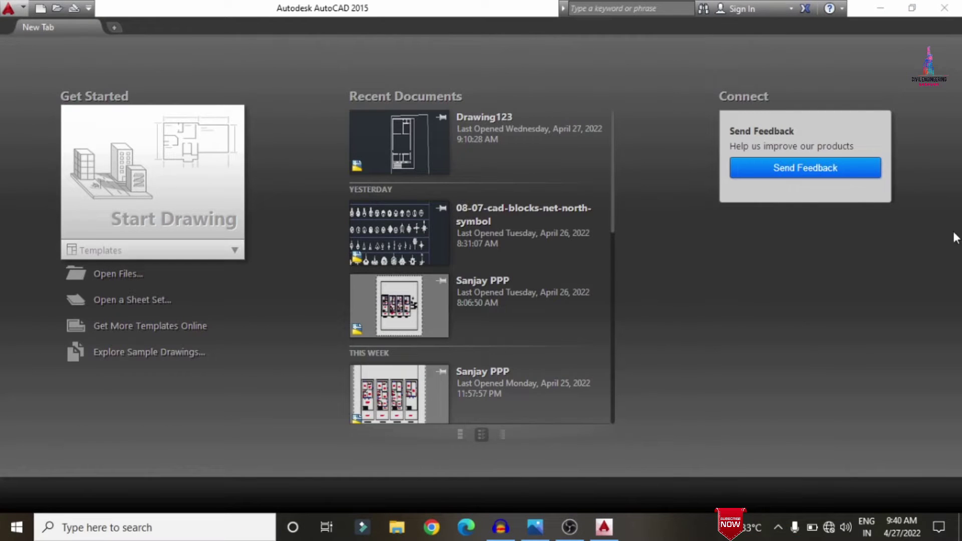
click(140, 198)
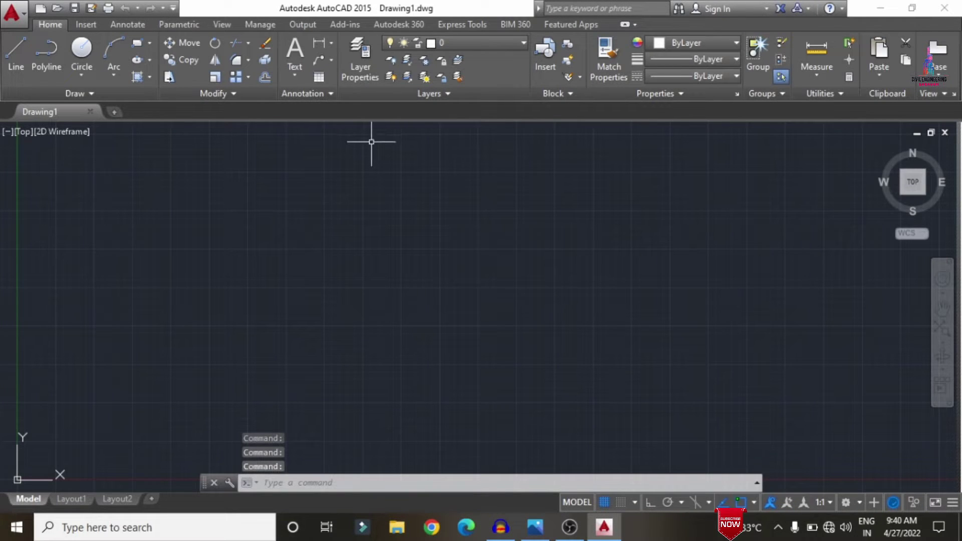
Configure the drawing units with the Engineering length type and Feet as the insertion scale, accepting these values.
text(u)
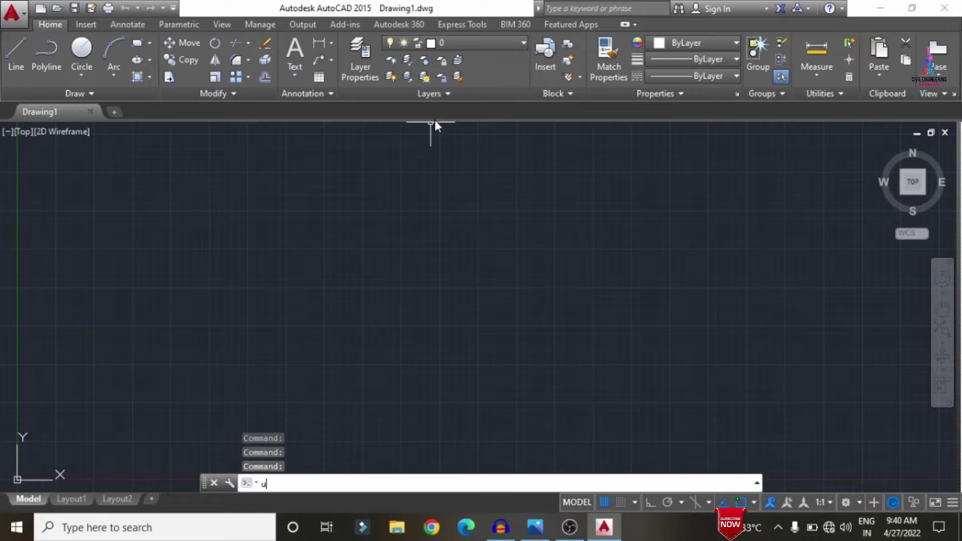
text(n)
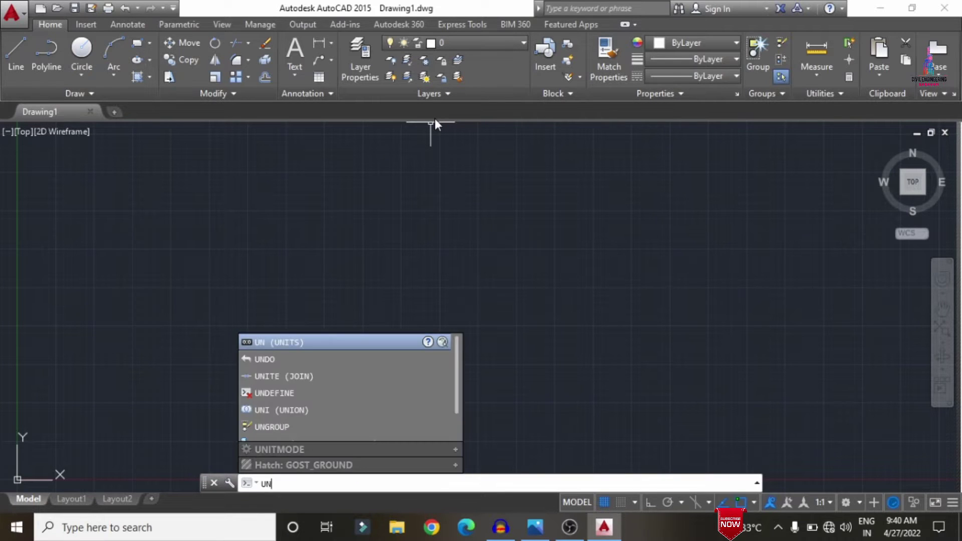
key(Return)
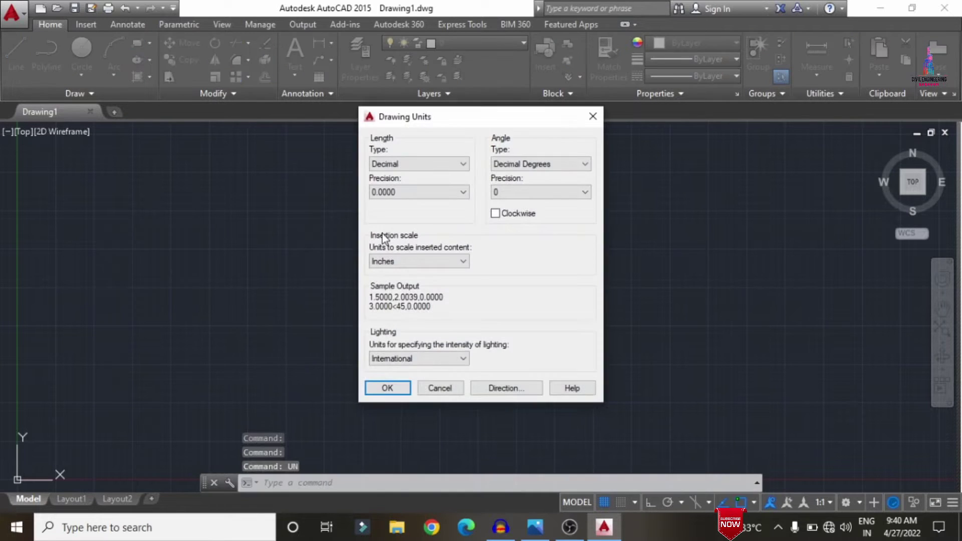
click(394, 165)
click(398, 196)
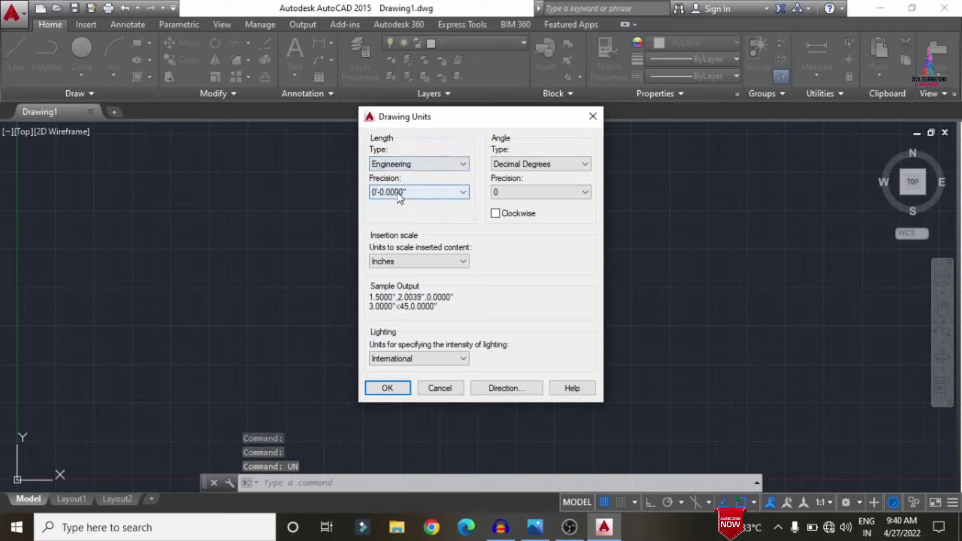
click(385, 262)
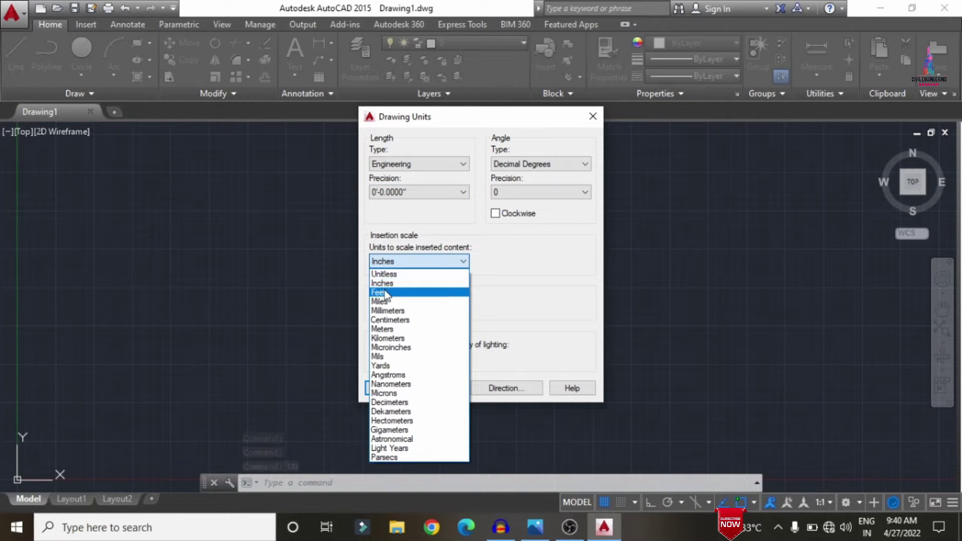
click(382, 293)
click(386, 389)
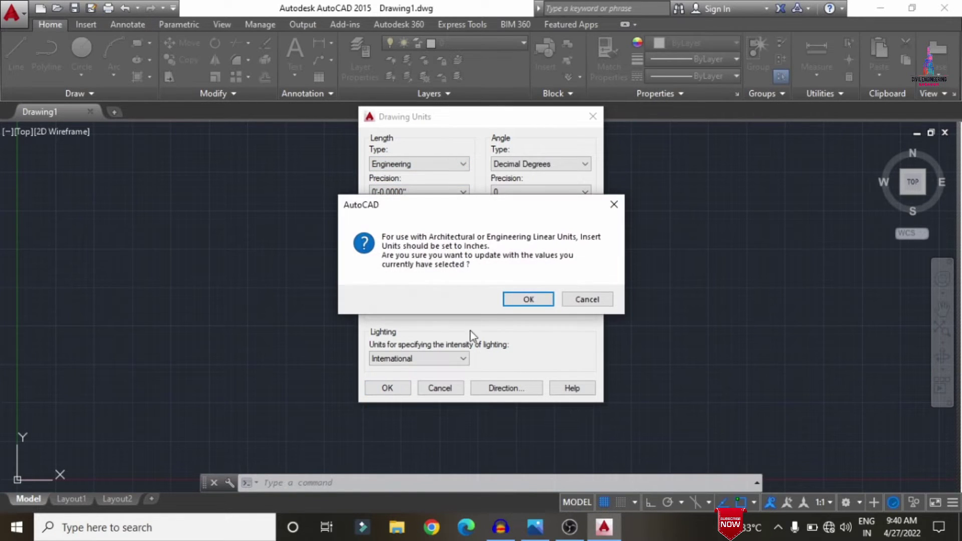
click(521, 301)
Modify the Standard dimension style so its linear dimensions use the Engineering unit format.
text(d)
key(Return)
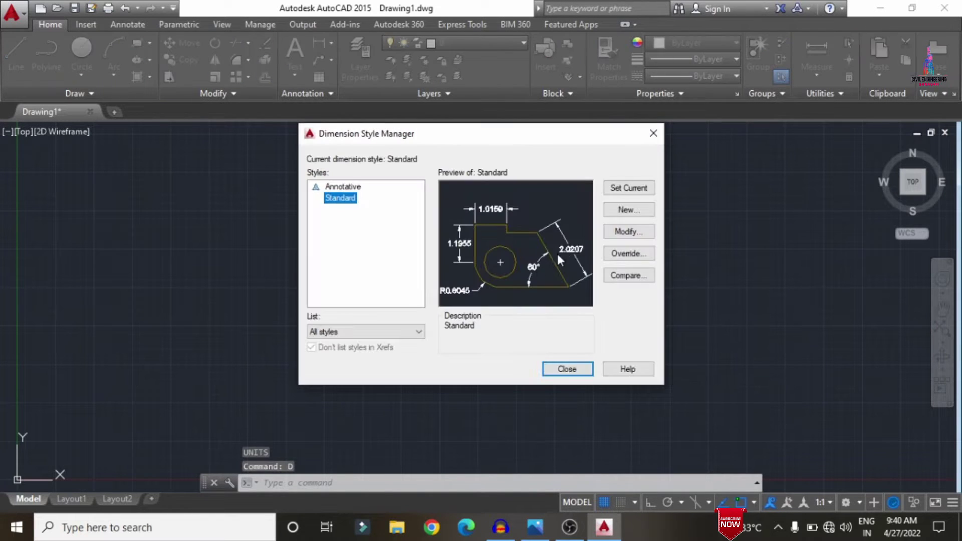
click(612, 232)
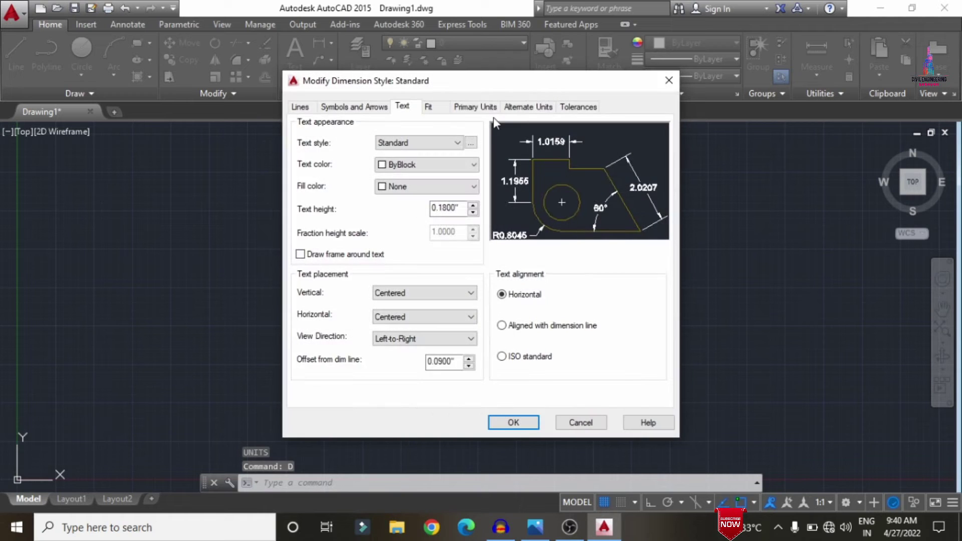
click(475, 107)
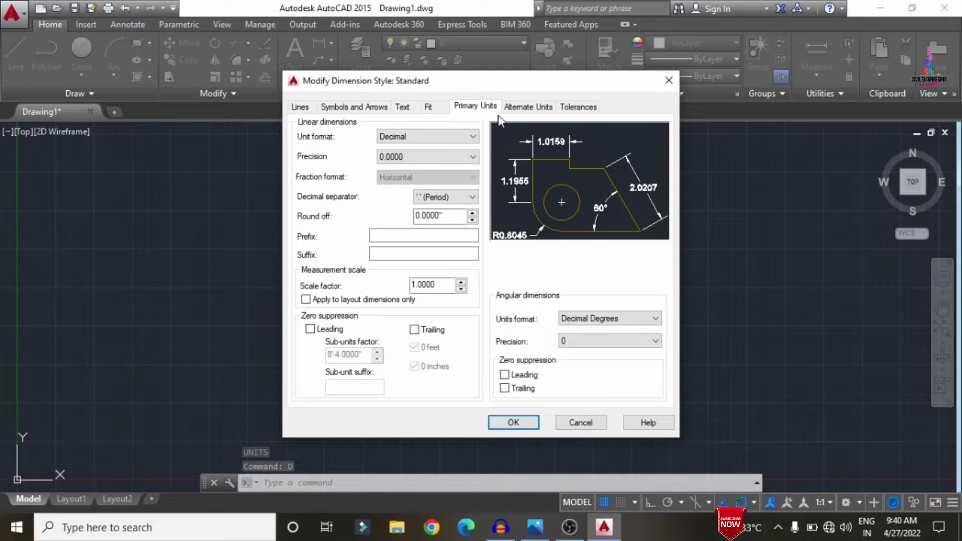
click(418, 137)
click(403, 165)
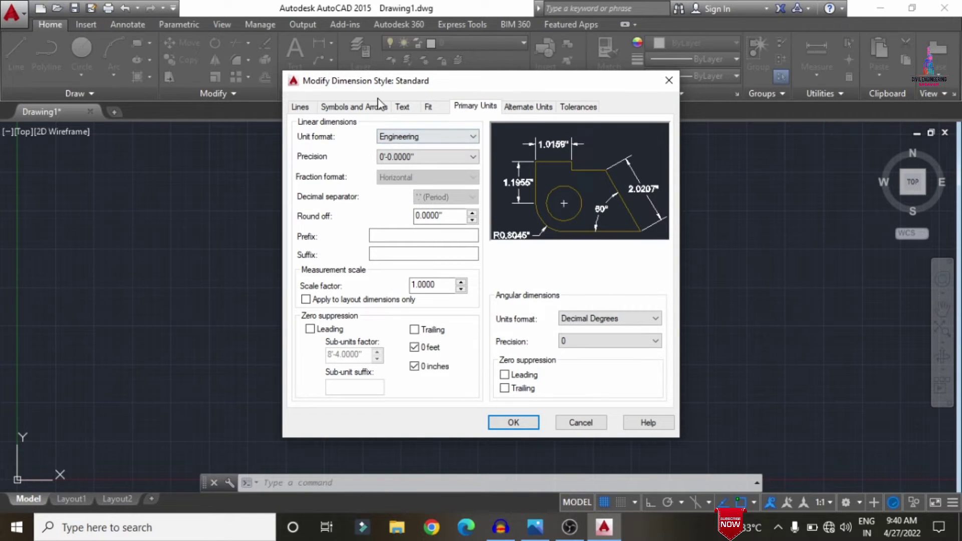
Set the Standard dimension style's text height to 9" and close the Dimension Style Manager.
click(402, 107)
double_click(445, 208)
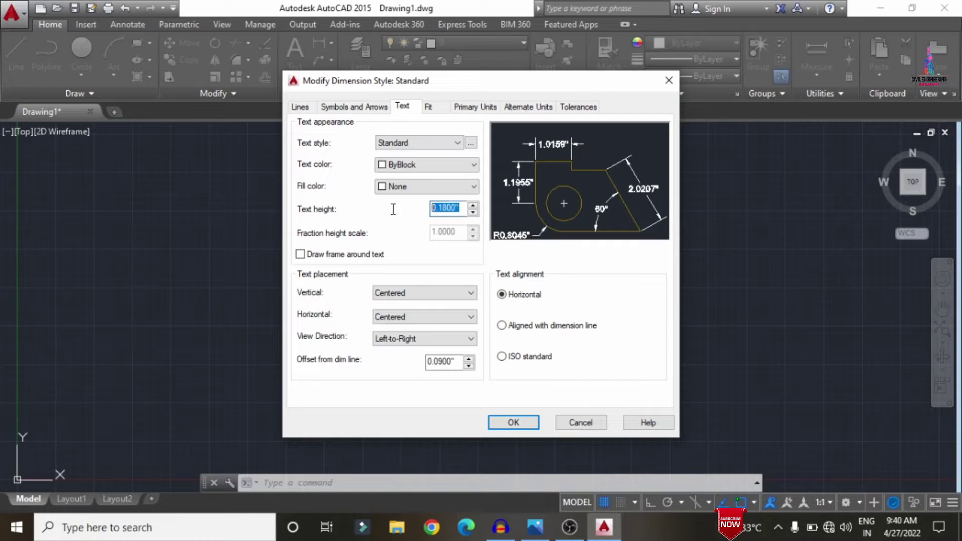
text(9)
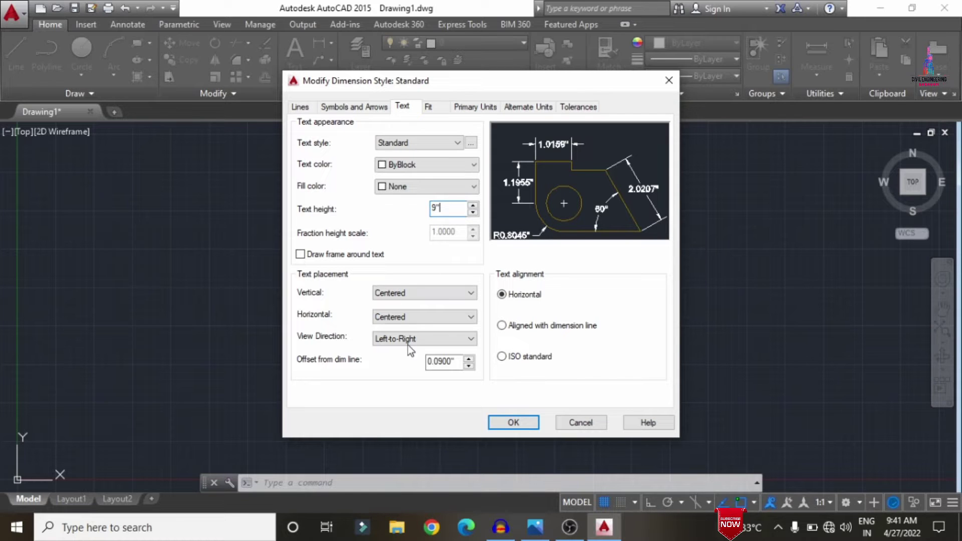
click(501, 421)
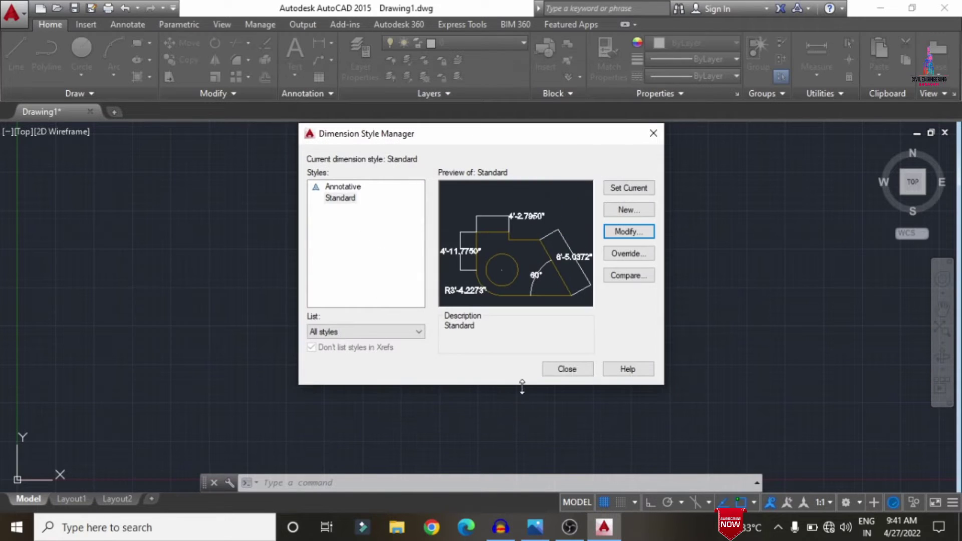
click(567, 369)
Check the plot's outer boundary dimensions on the hand-drawn plan in Photos and return to AutoCAD.
scroll(564, 295, down, 4)
scroll(561, 296, down, 2)
mouse_move(562, 296)
middle_down()
mouse_move(368, 354)
mouse_move(257, 365)
middle_up()
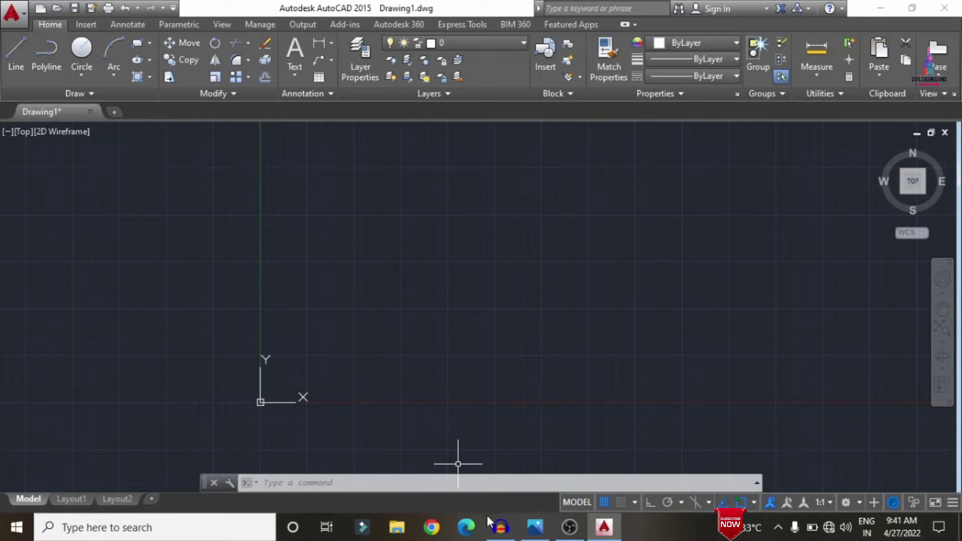
click(543, 534)
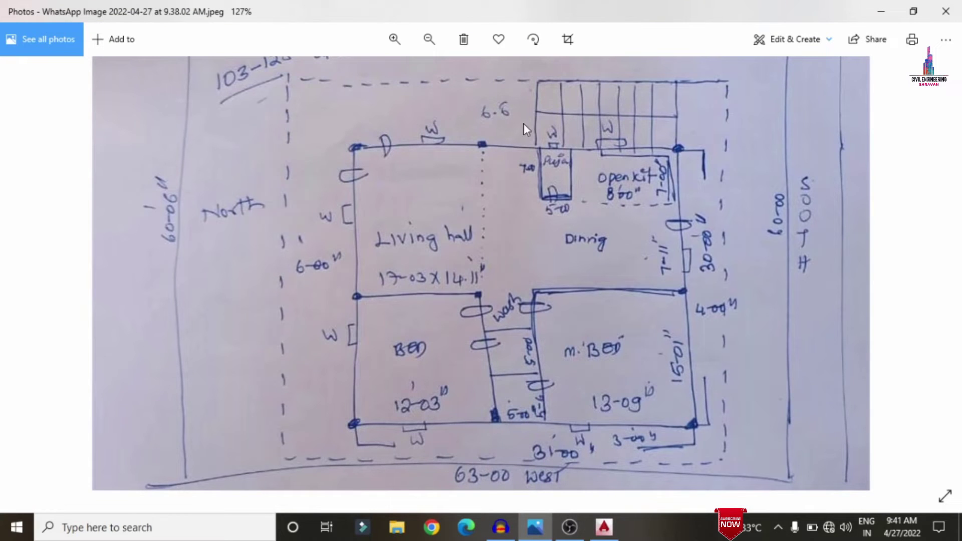
scroll(696, 272, down, 4)
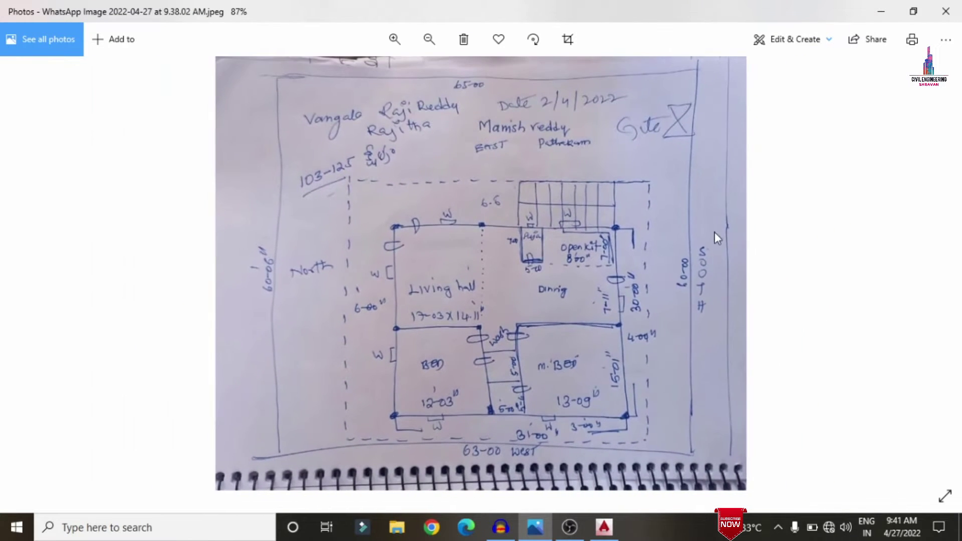
click(604, 528)
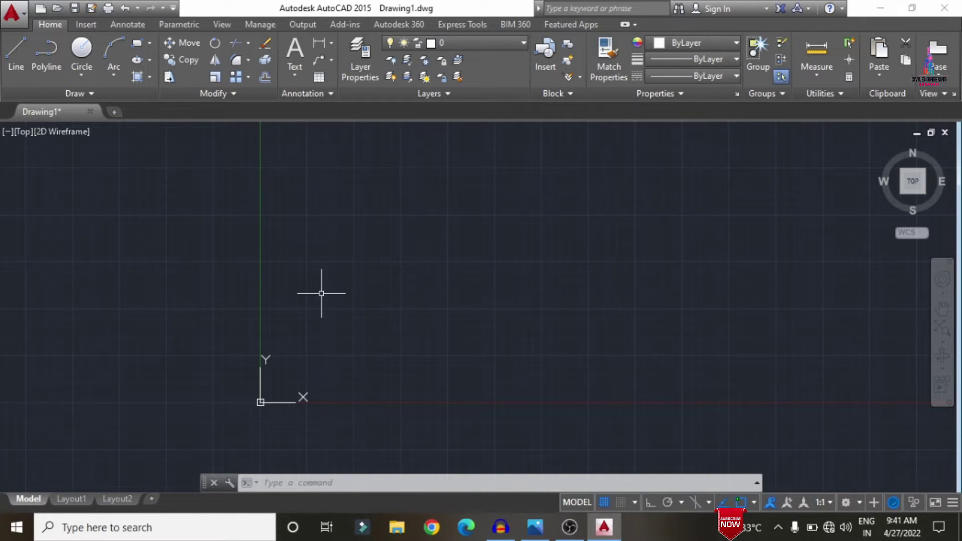
Draw a vertical line 60'0" long upward from a point near the origin, with Ortho mode on.
text(l)
key(Return)
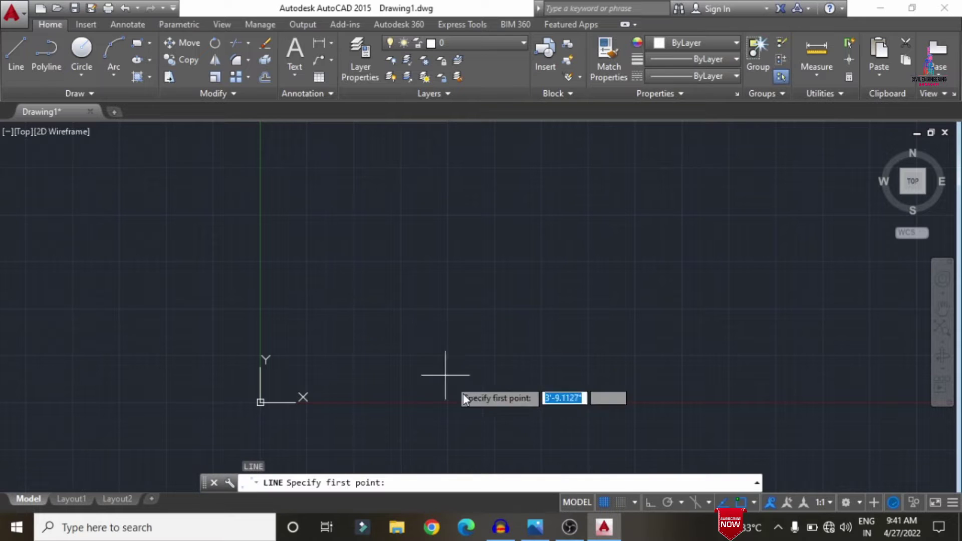
click(292, 352)
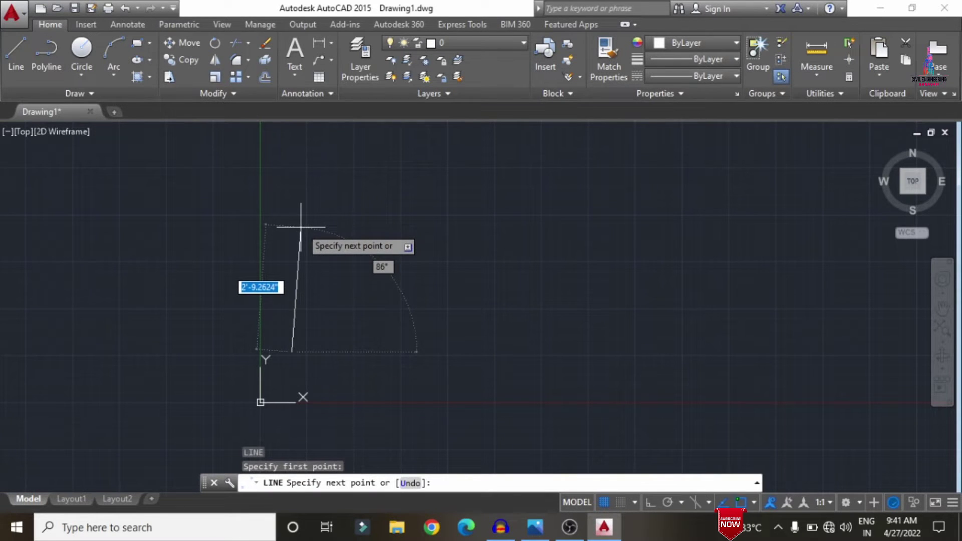
key(F8)
text(60'0")
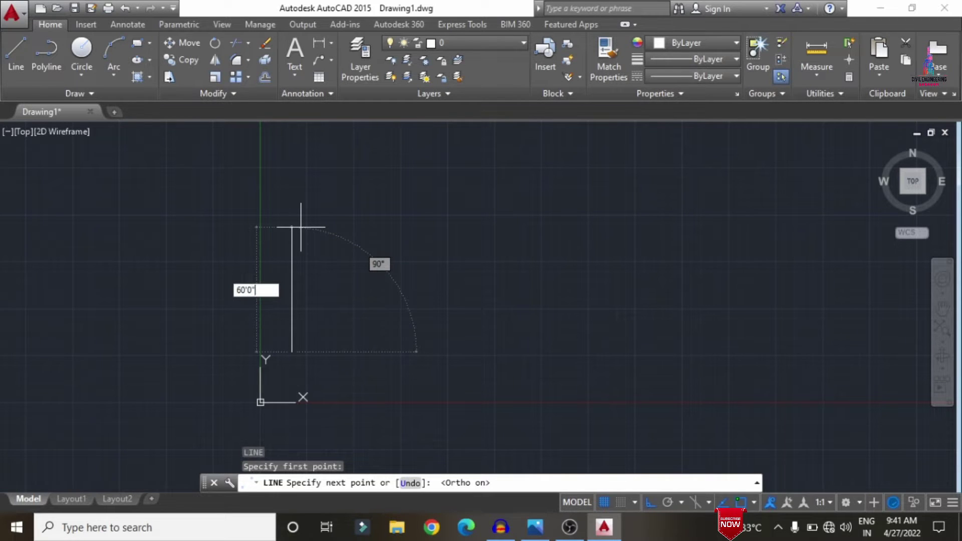
key(Return)
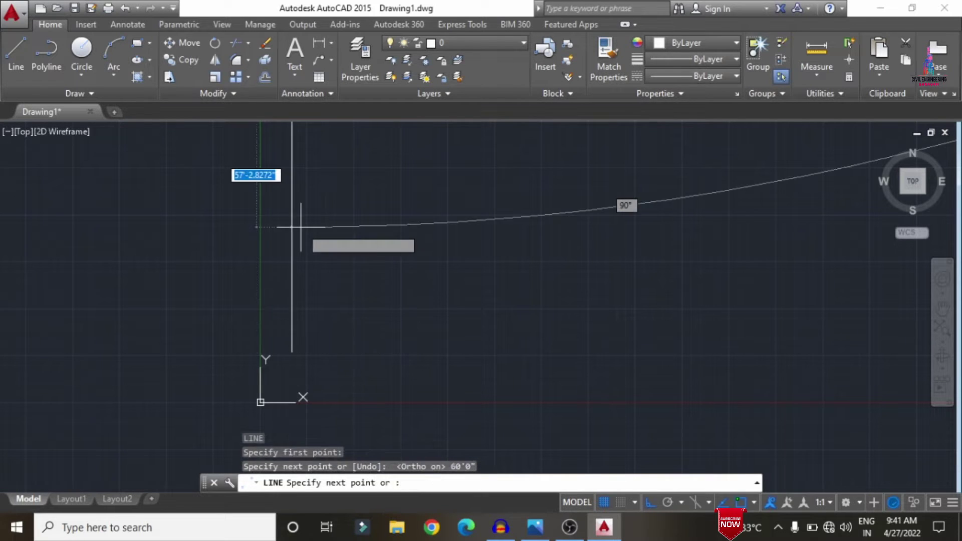
key(Escape)
Zoom to the whole drawing with the Zoom command's All option.
scroll(342, 281, down, 2)
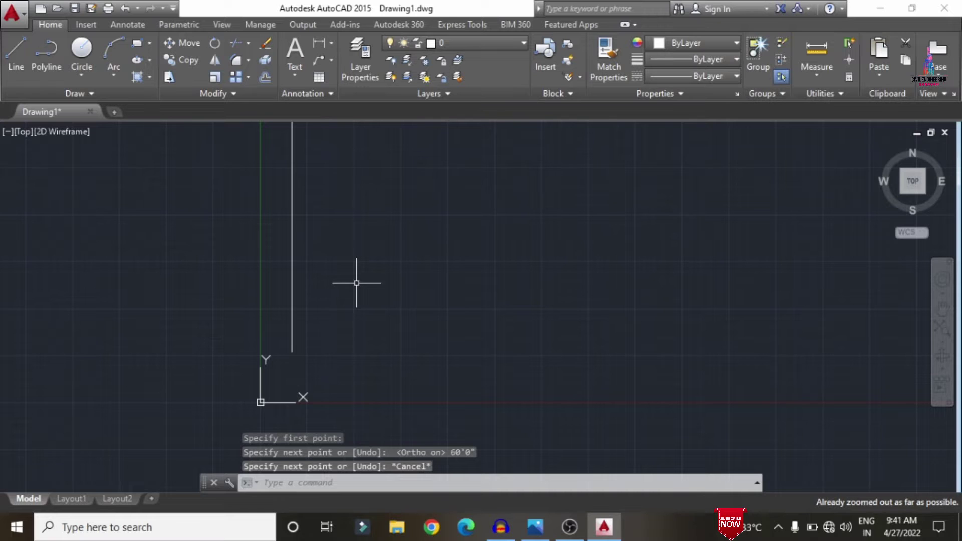
text(z)
key(Return)
text(a)
key(Return)
scroll(430, 279, down, 3)
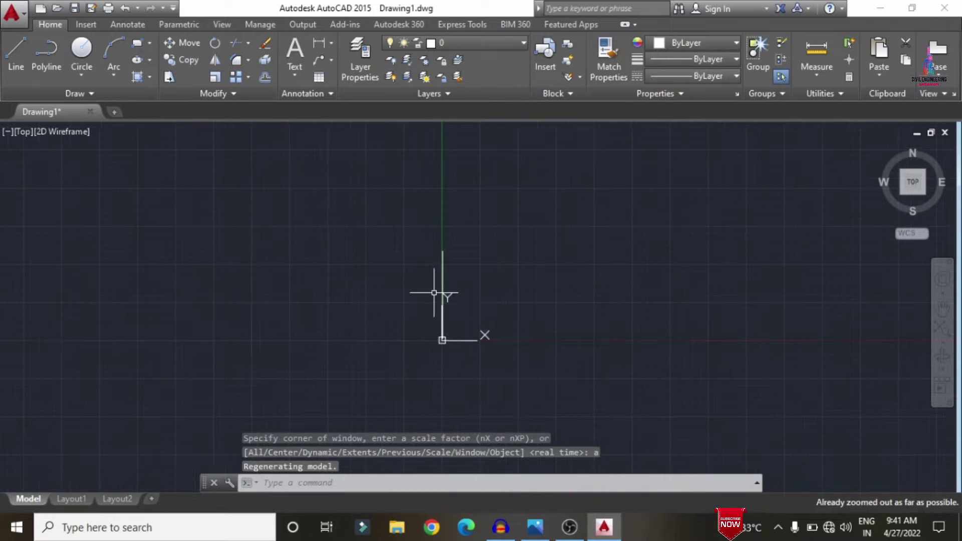
Move the 60' vertical line horizontally to the right, away from the origin, using its lower endpoint as base point.
middle_drag(462, 329, 372, 304)
scroll(381, 264, up, 1)
text(m)
key(Return)
click(367, 256)
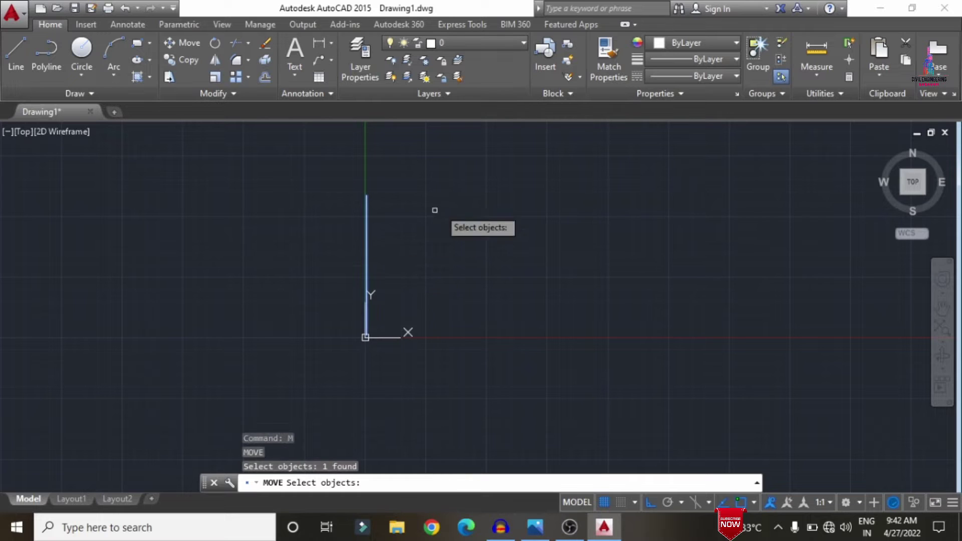
key(Return)
click(367, 336)
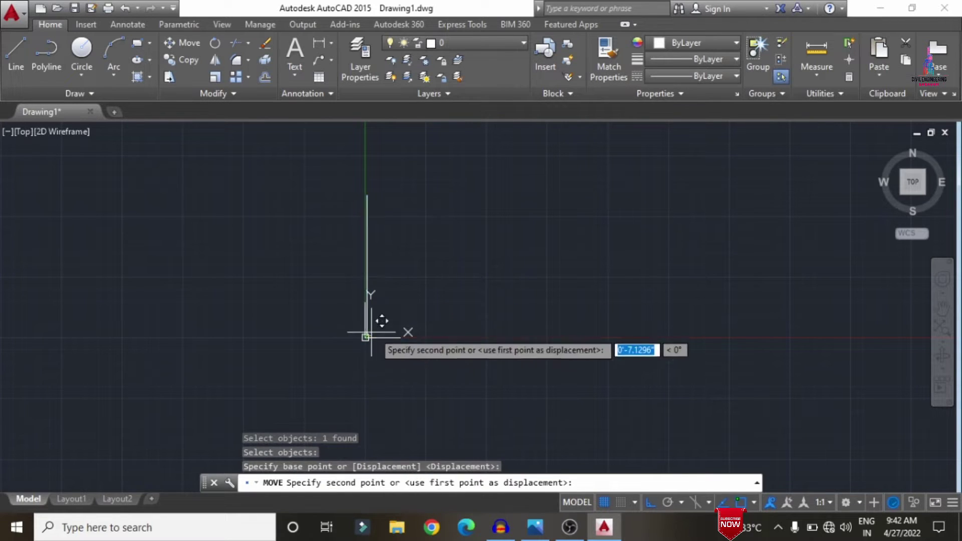
click(482, 270)
key(Escape)
Move the vertical line straight up from its lower endpoint so it sits clear above the X axis.
text(m)
key(Return)
click(482, 280)
key(Return)
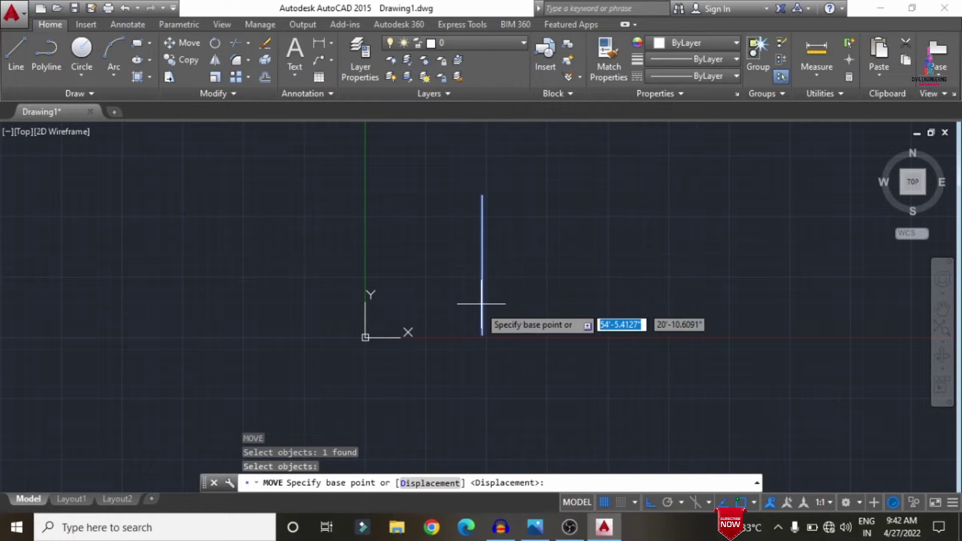
click(483, 336)
click(472, 262)
key(Escape)
Check the vertical line's length by adding a linear dimension beside it, and erase that dimension.
middle_drag(539, 258, 426, 331)
scroll(369, 251, up, 2)
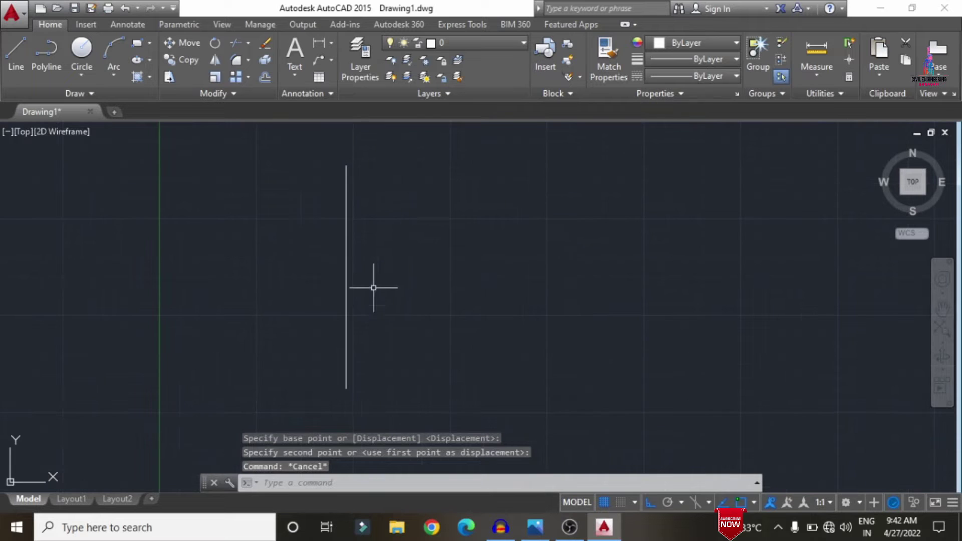
click(321, 47)
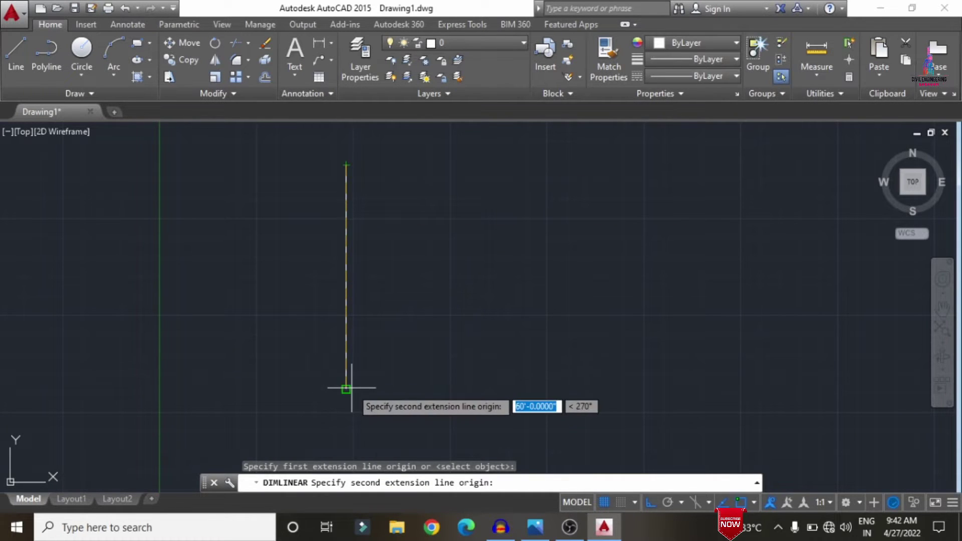
click(344, 389)
click(329, 347)
scroll(324, 261, up, 5)
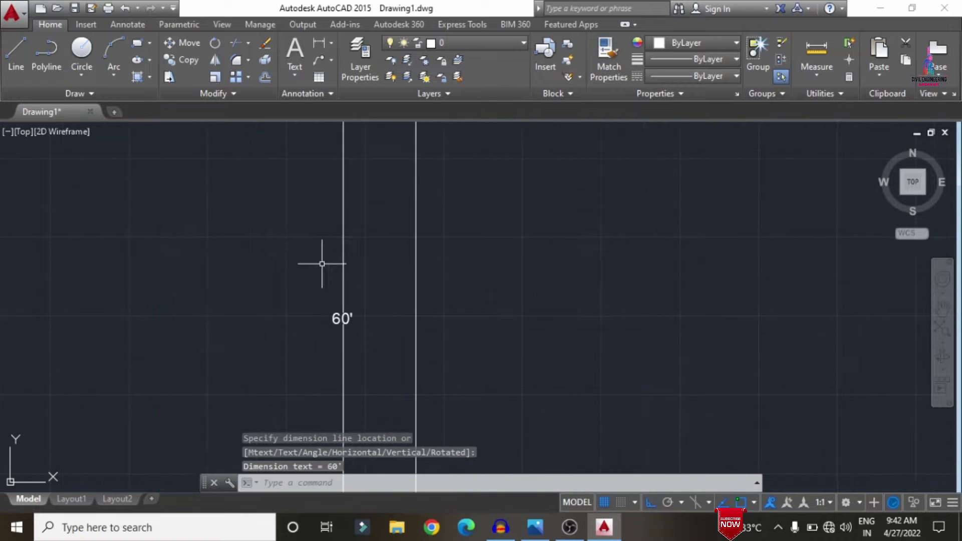
click(343, 281)
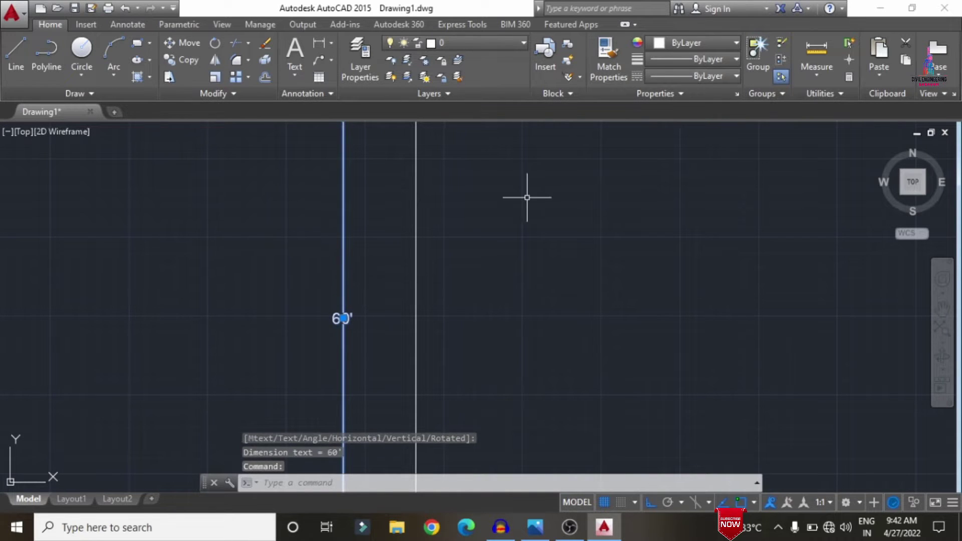
key(Delete)
scroll(524, 198, down, 4)
Check the plot width on the sketch in Photos and, in AutoCAD, draw a 65'0" horizontal line rightward from the vertical line's lower end.
click(535, 527)
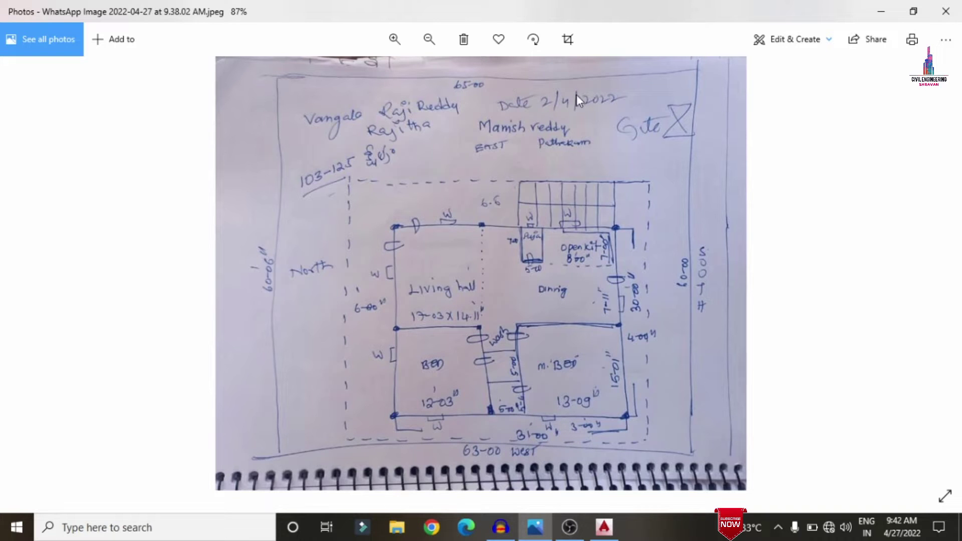
click(604, 527)
scroll(359, 279, down, 3)
middle_drag(439, 320, 344, 332)
text(l)
key(Return)
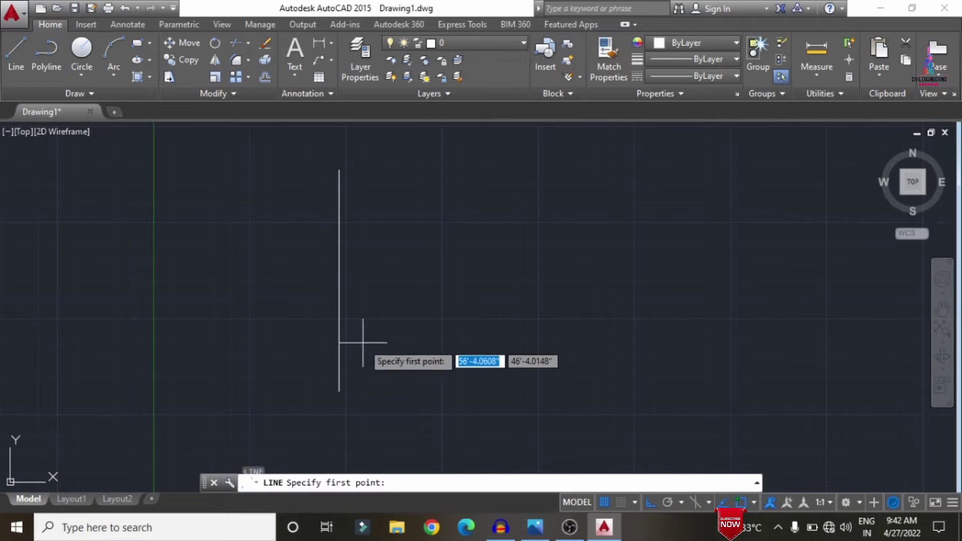
click(339, 390)
text(65'0")
key(Return)
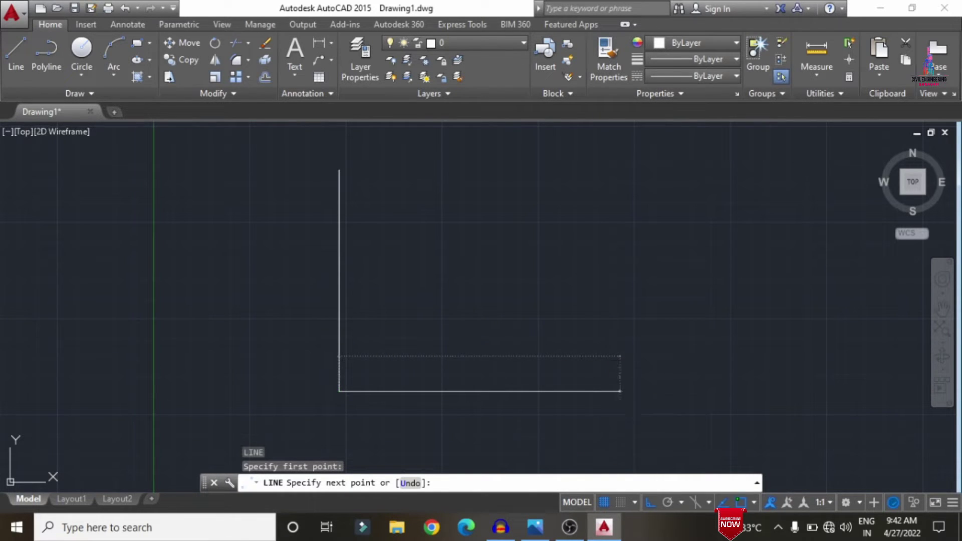
key(Escape)
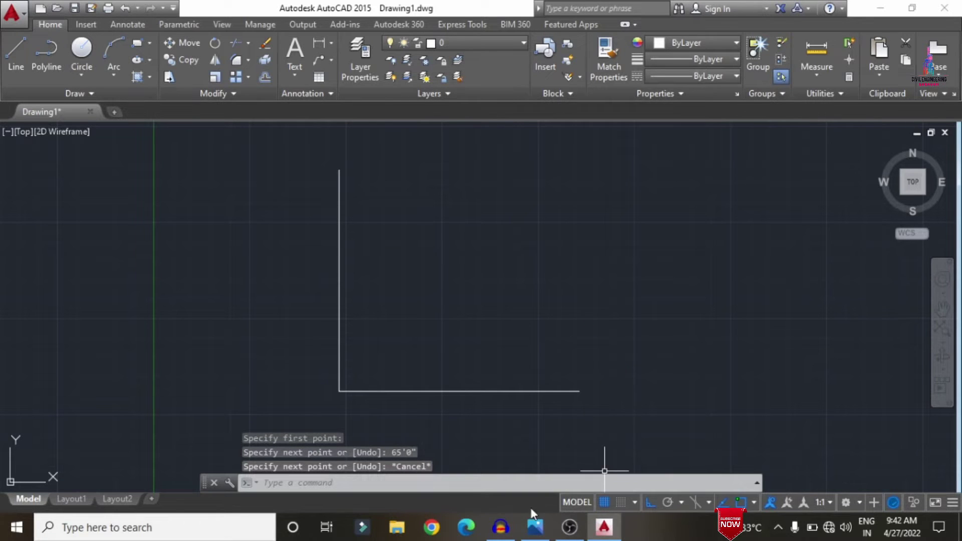
Check the plot's remaining sides on the sketch in Photos and, in AutoCAD, draw a 60'0" radius circle at the horizontal line's right end.
click(535, 527)
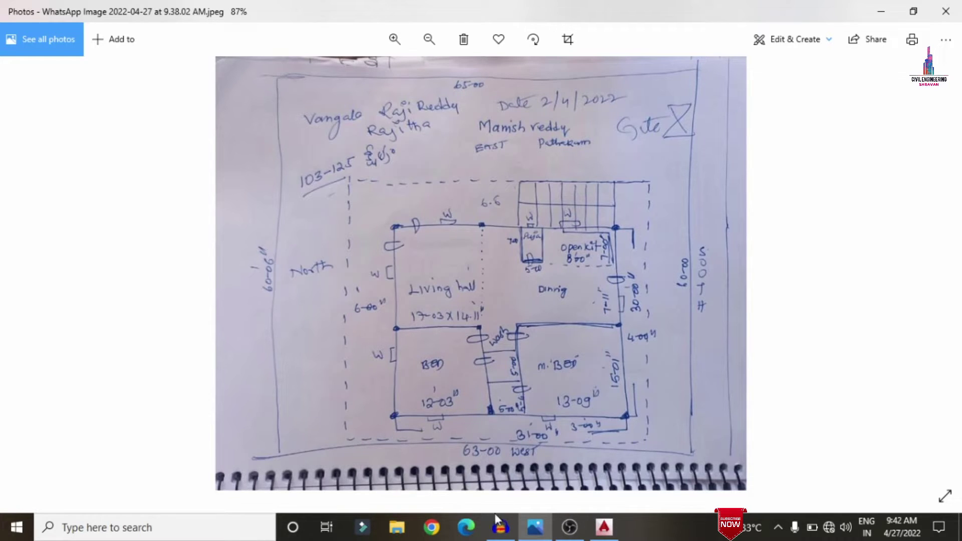
click(604, 527)
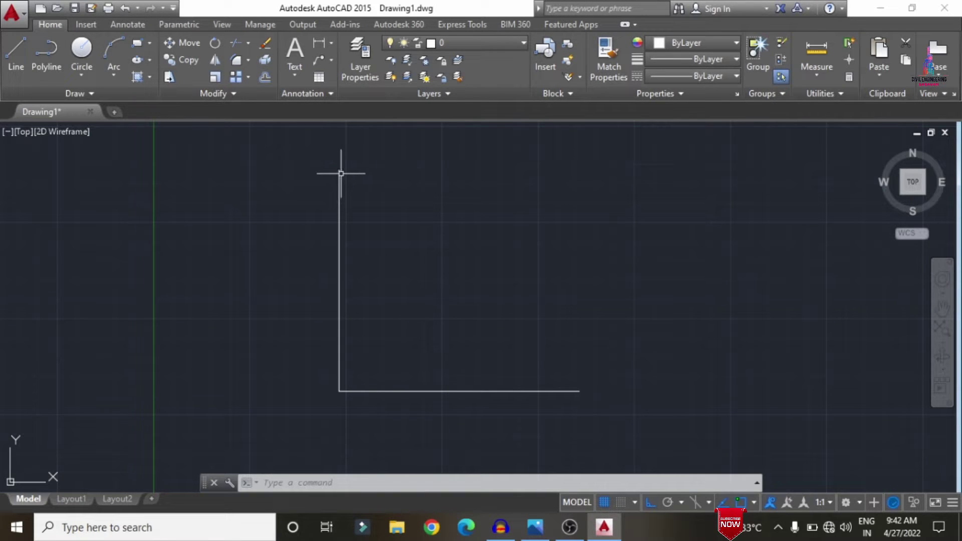
text(c)
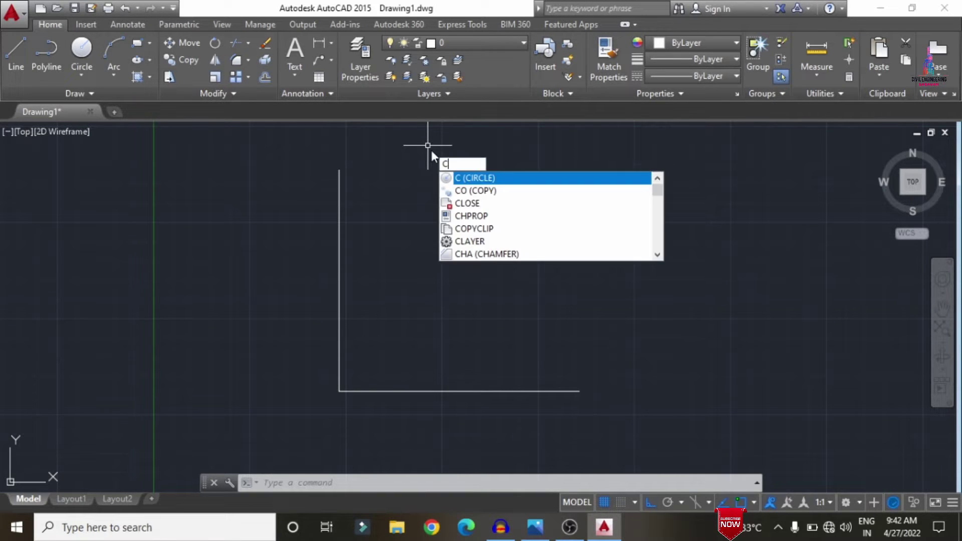
key(Return)
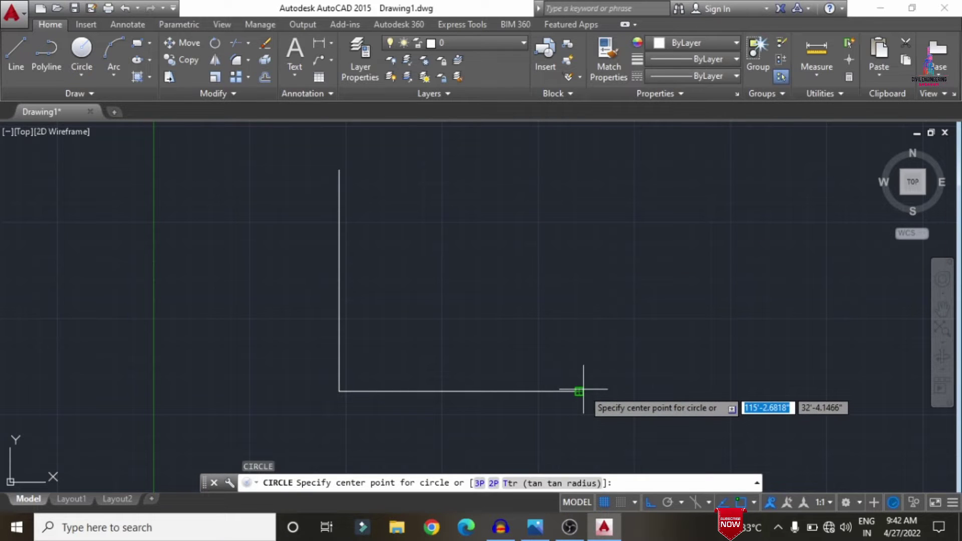
click(579, 391)
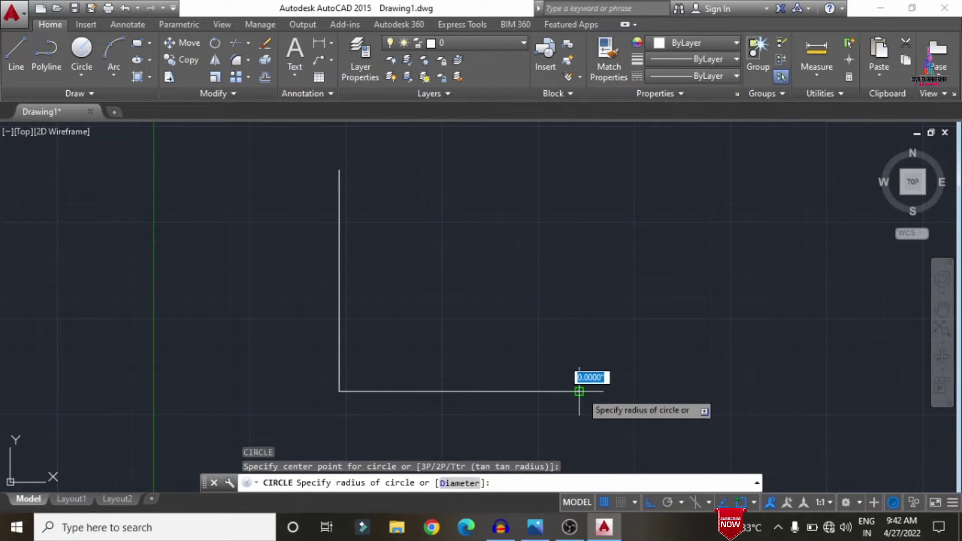
text(60'0)
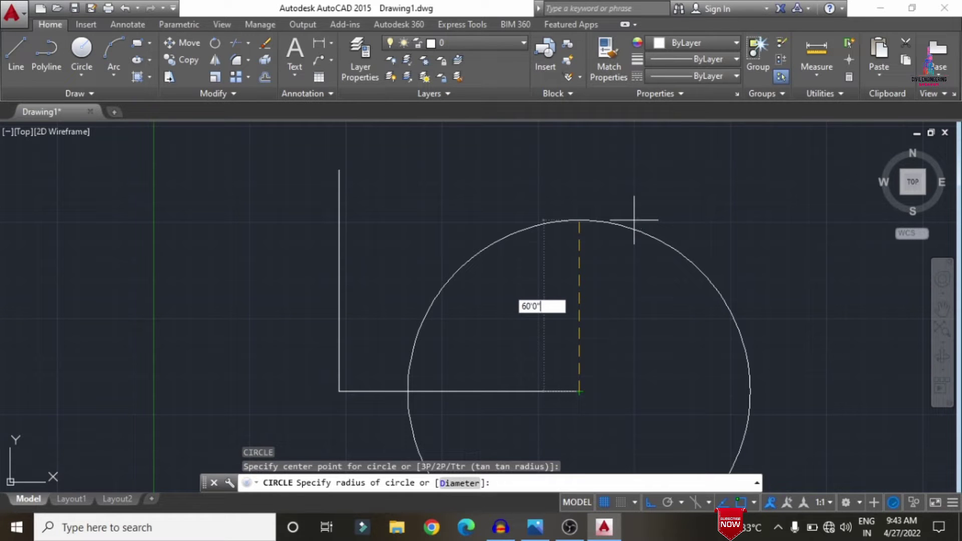
text(")
key(Return)
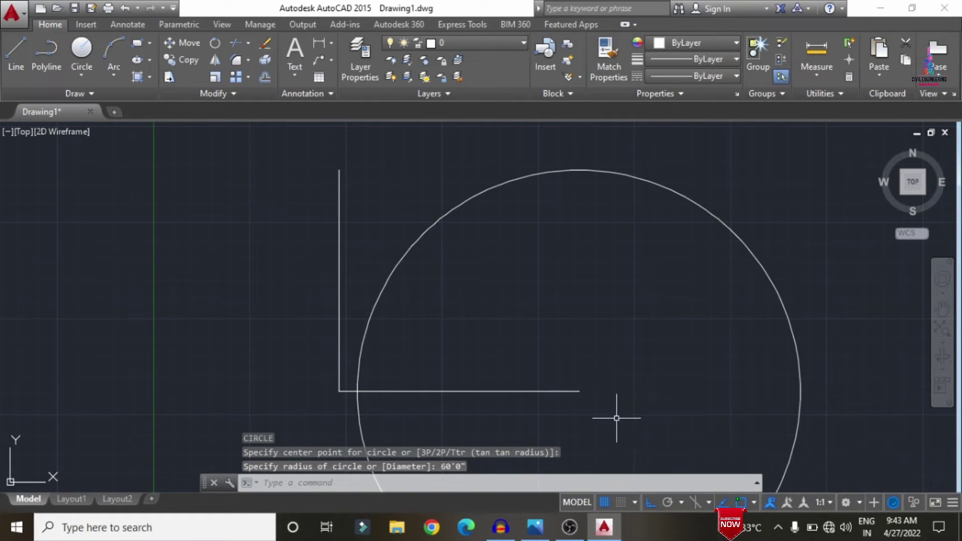
Recheck the sketch in Photos and, in AutoCAD, draw a 63'0" radius circle centred on the vertical line's upper end.
click(545, 526)
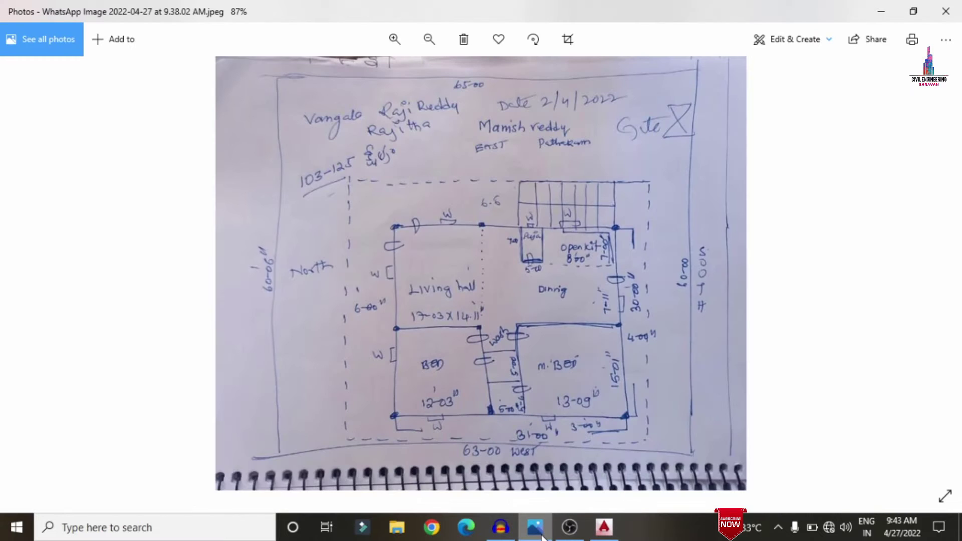
click(544, 525)
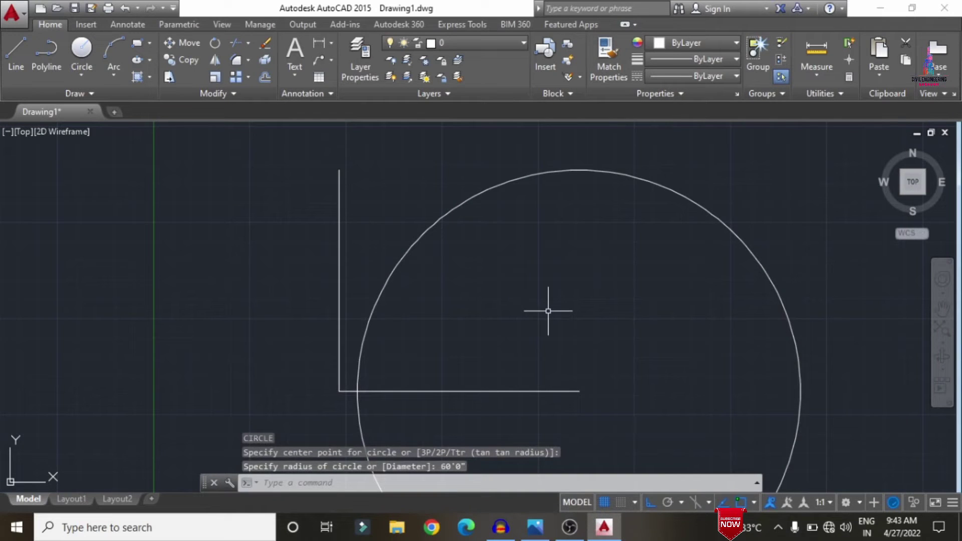
text(c)
key(Return)
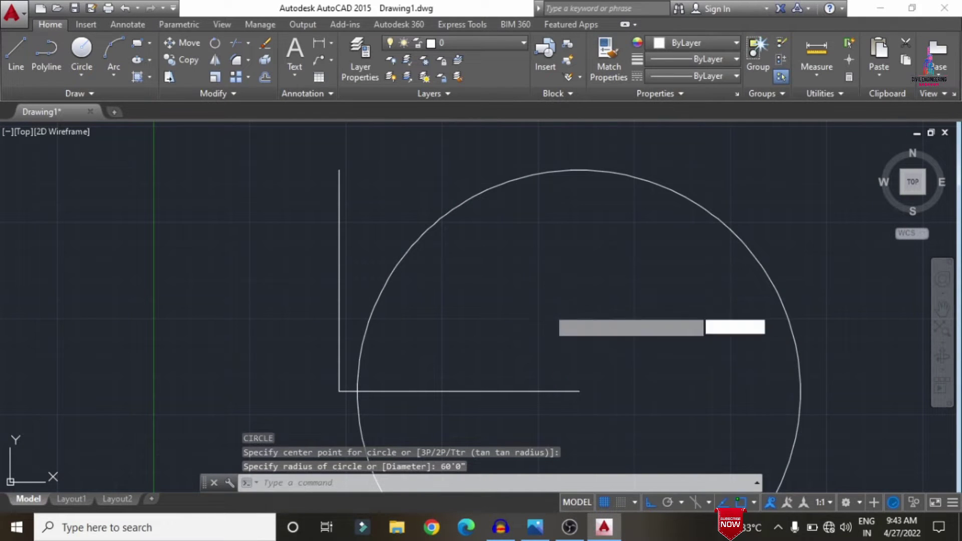
click(339, 170)
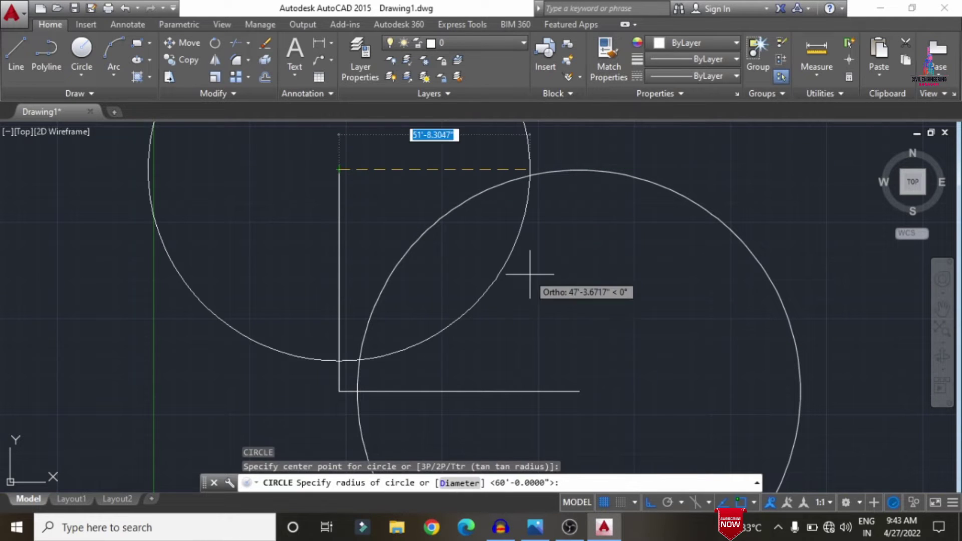
text(63)
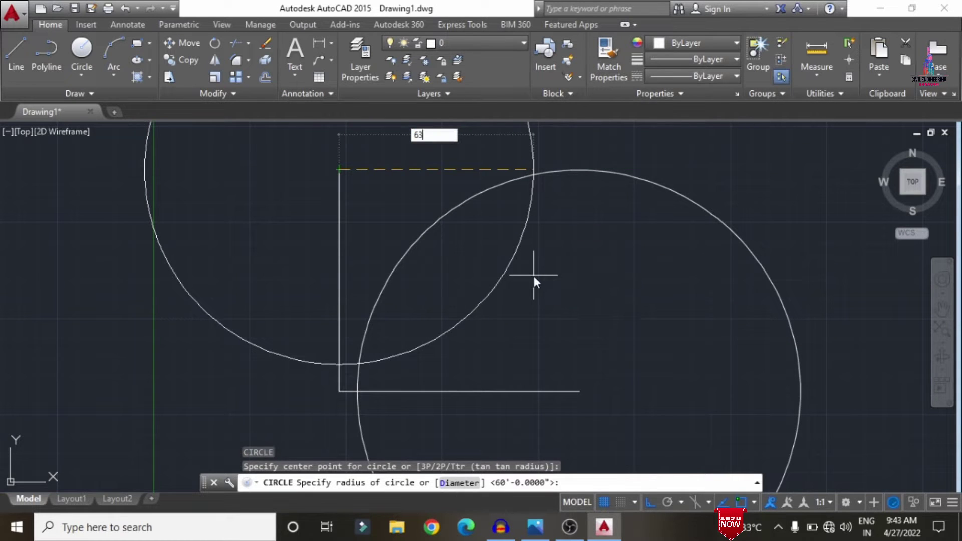
text('0)
key(Return)
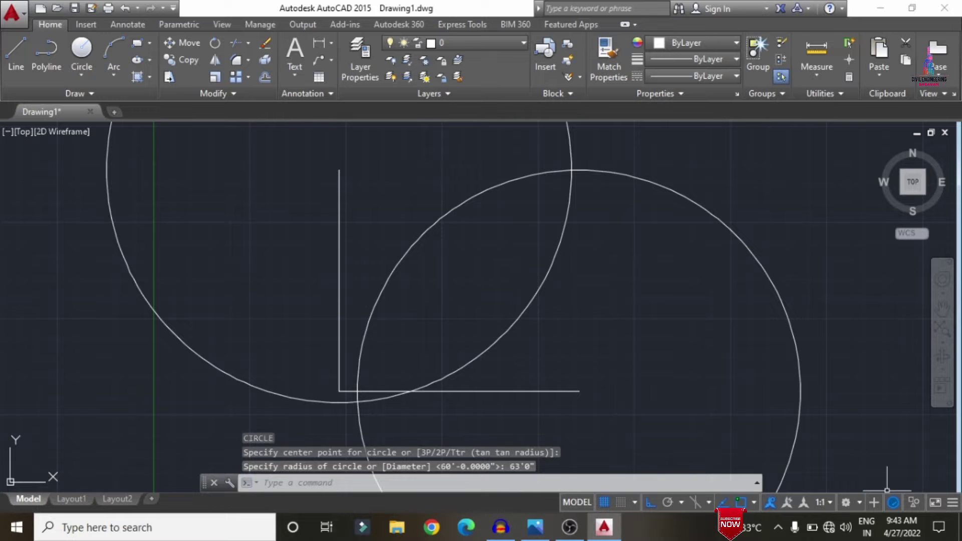
key(Escape)
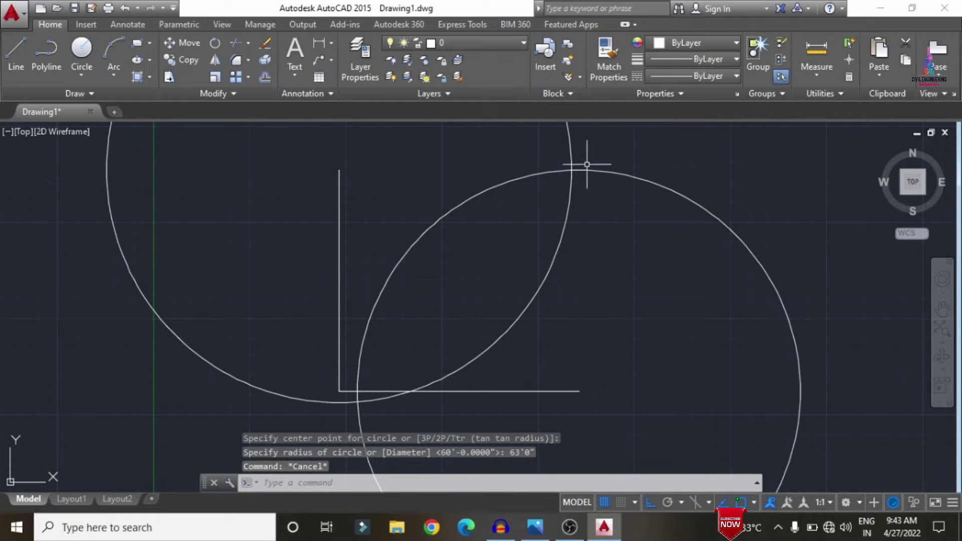
Draw lines from the vertical line's upper end to the circles' upper intersection and down to the horizontal line's right end.
text(l)
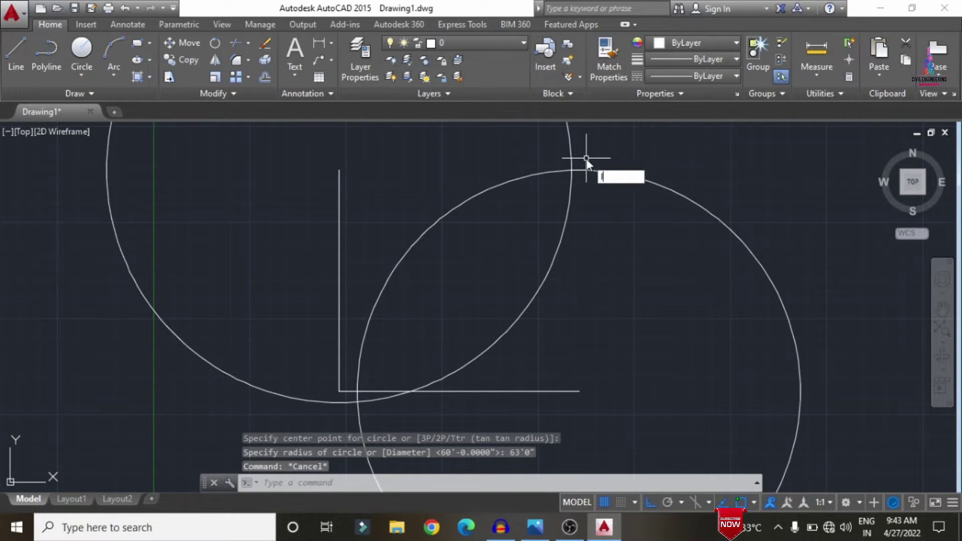
key(Return)
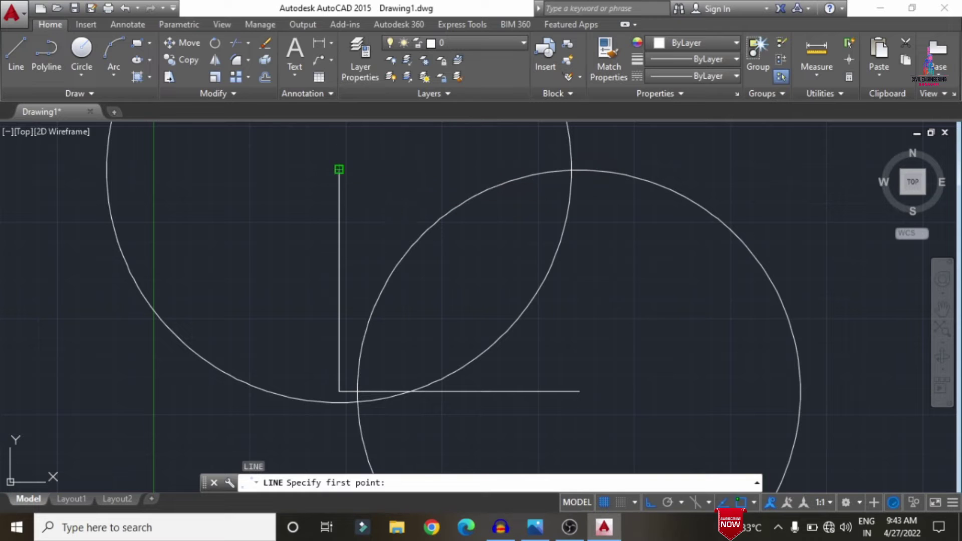
click(339, 169)
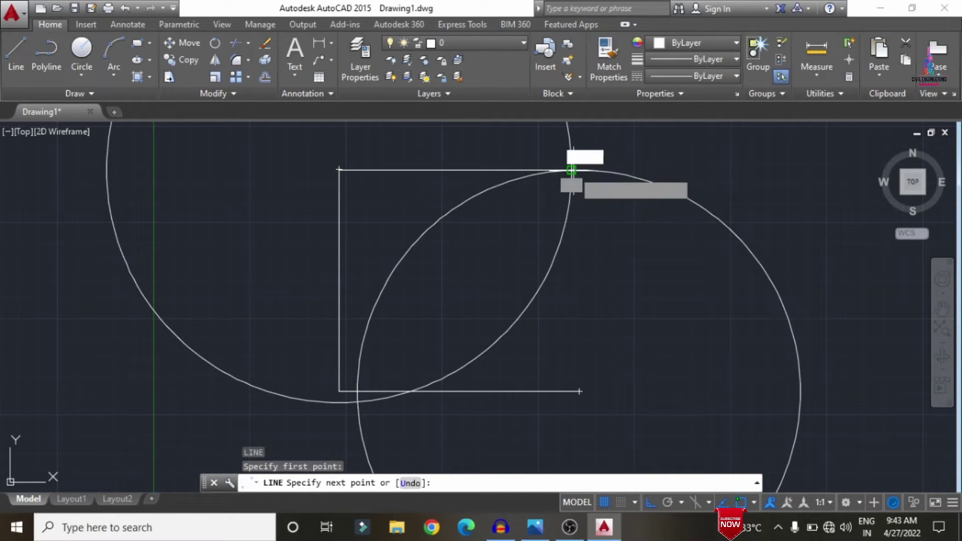
click(572, 171)
click(579, 391)
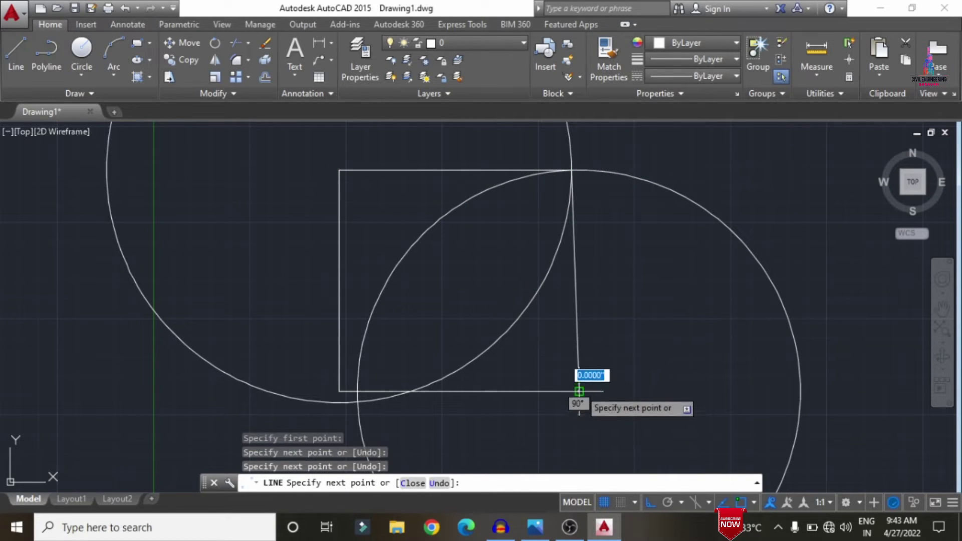
key(Escape)
Erase both construction circles, leaving only the four-sided plot boundary.
click(516, 316)
key(Delete)
click(452, 211)
key(Delete)
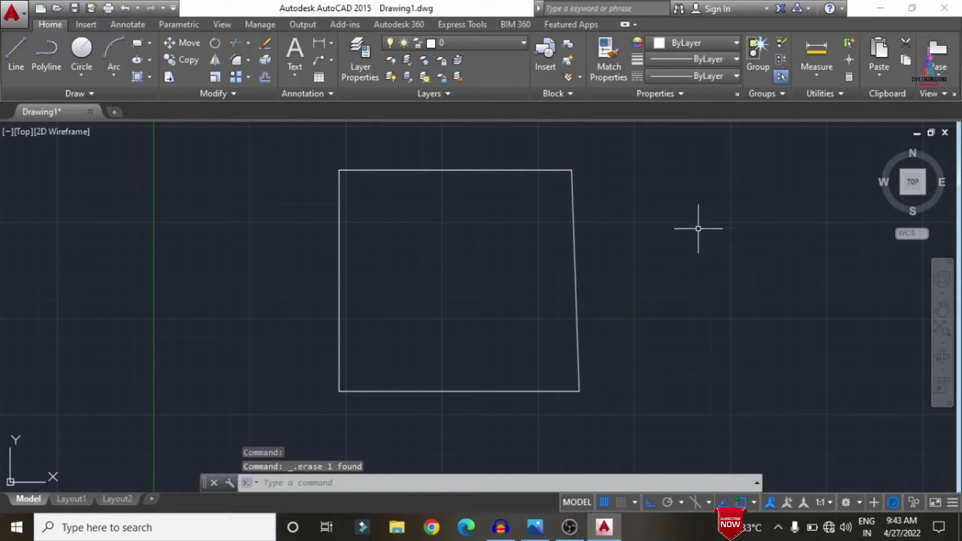
Try an aligned dimension along the plot's slanted right side, and erase it.
click(331, 42)
click(335, 87)
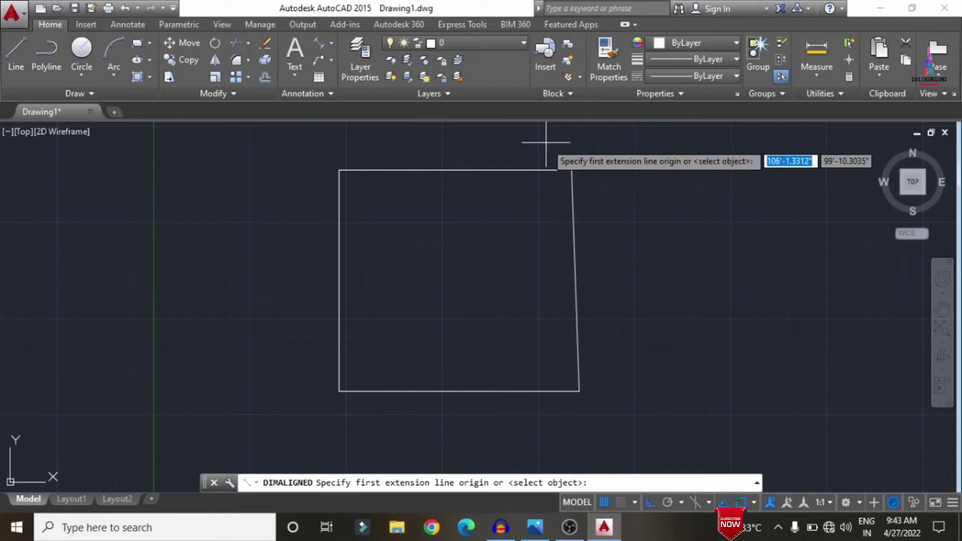
click(572, 171)
click(580, 391)
click(592, 280)
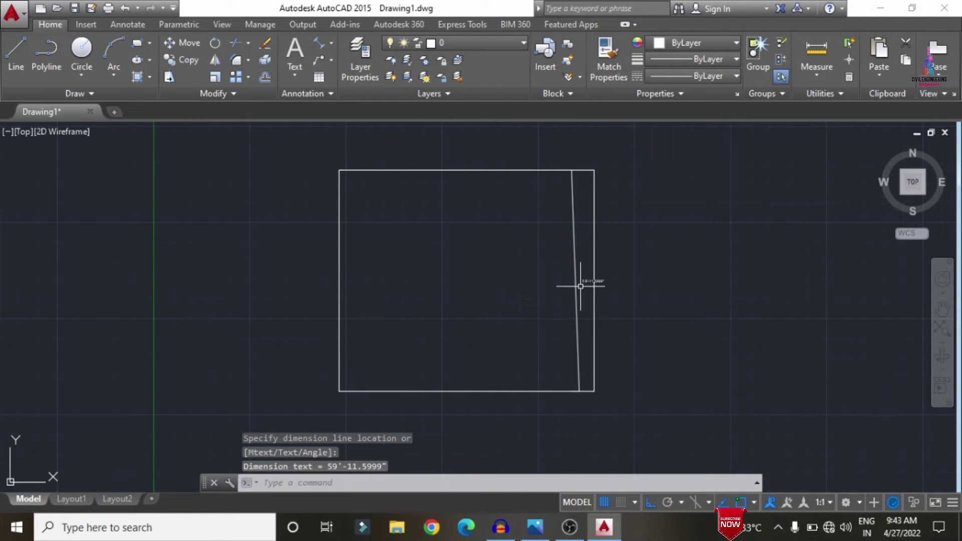
click(591, 279)
key(Delete)
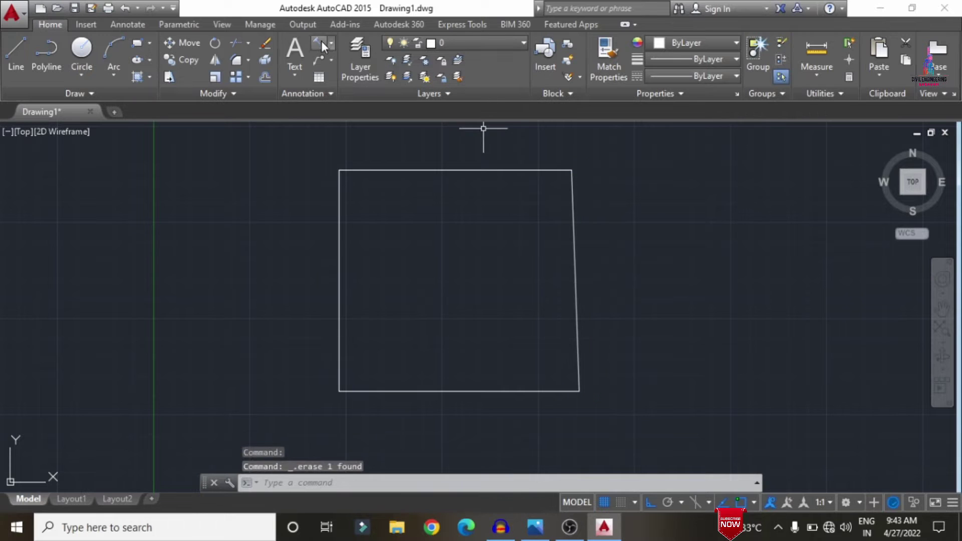
Add an aligned dimension between the upper and lower corners of the plot's slanted right side, placed just outside the boundary.
key(Return)
click(571, 171)
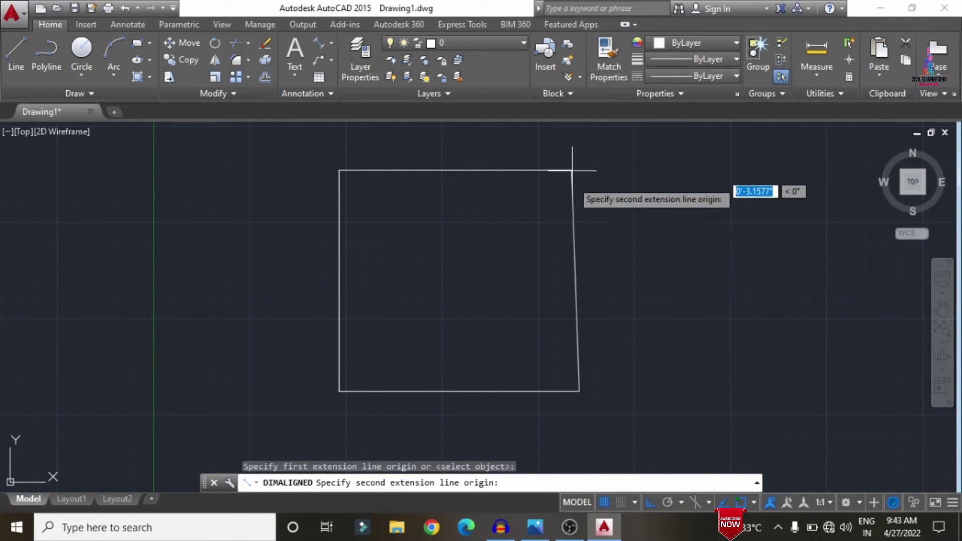
click(580, 391)
click(580, 290)
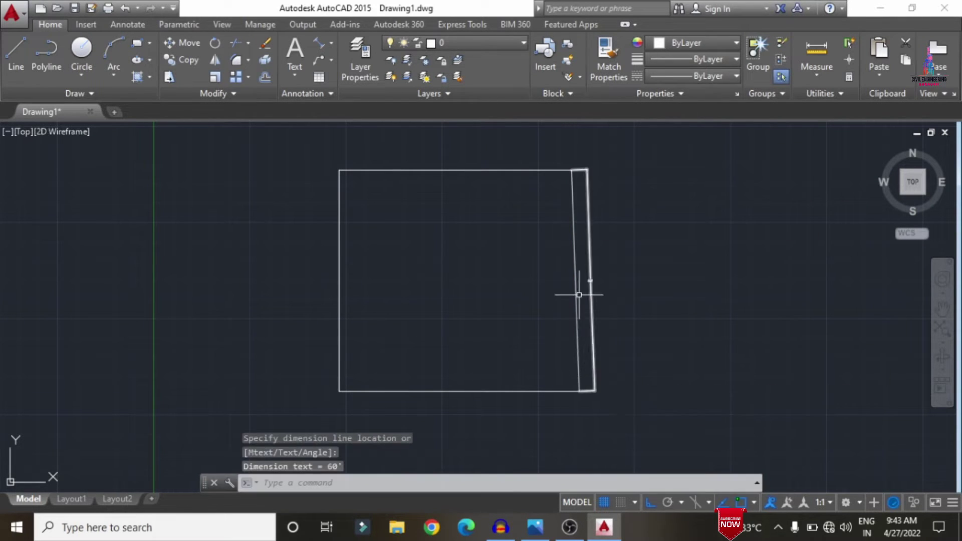
Erase the aligned dimension along the plot's slanted right side.
scroll(589, 269, up, 5)
click(566, 303)
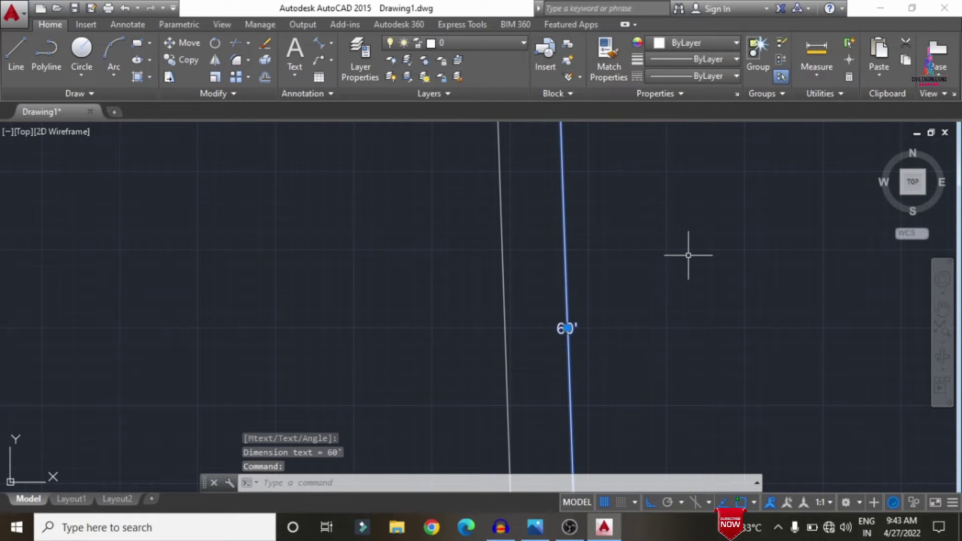
key(Delete)
scroll(672, 311, down, 5)
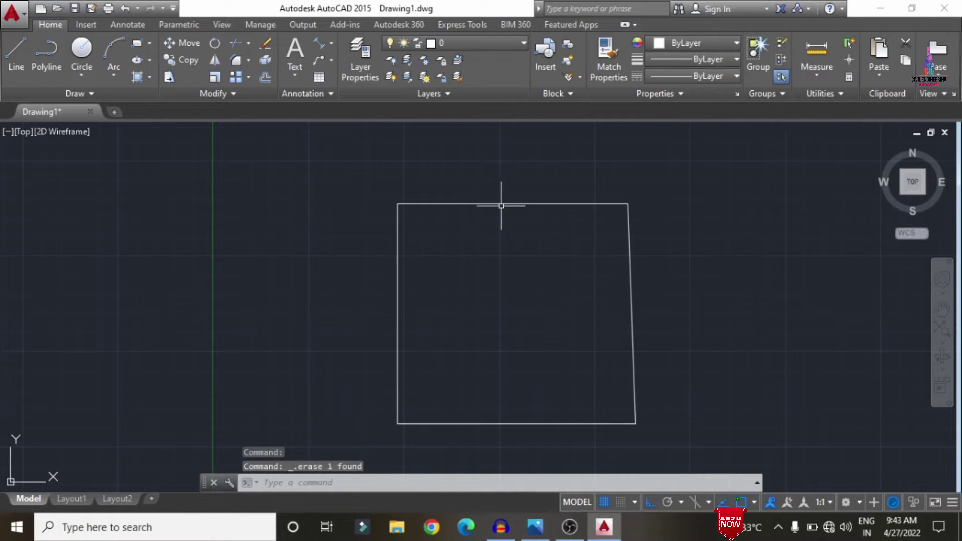
Try a linear dimension between the two corners of the plot's upper side, and erase it.
click(333, 40)
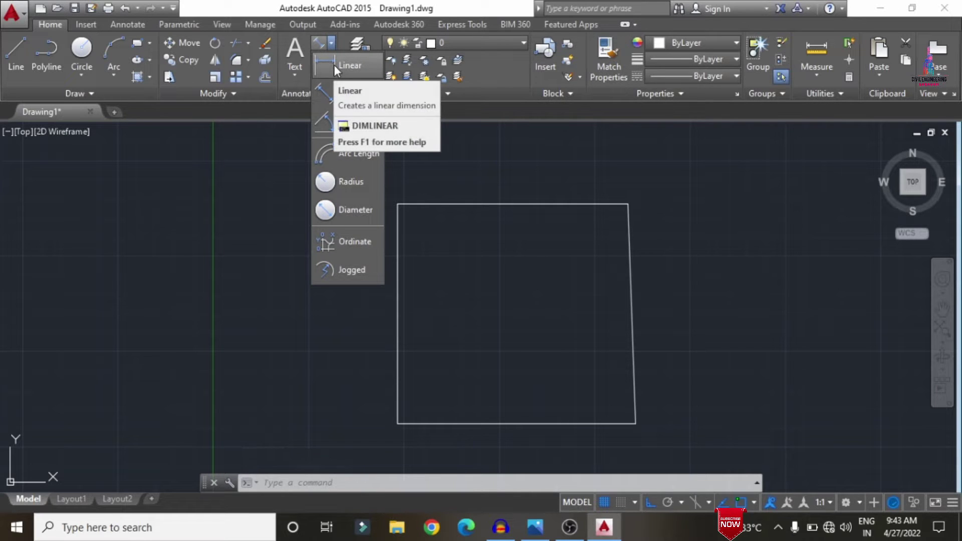
click(334, 65)
click(397, 204)
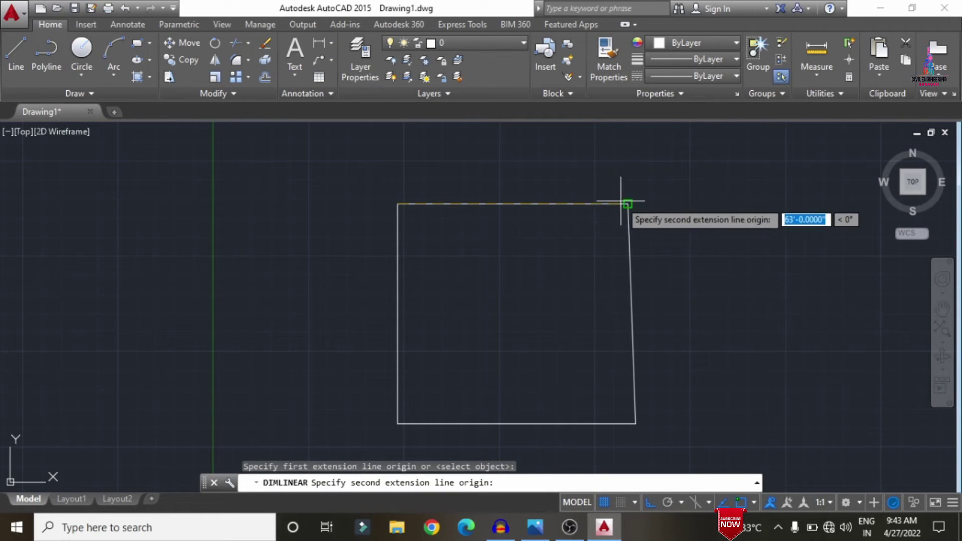
click(628, 204)
click(549, 191)
scroll(550, 186, up, 4)
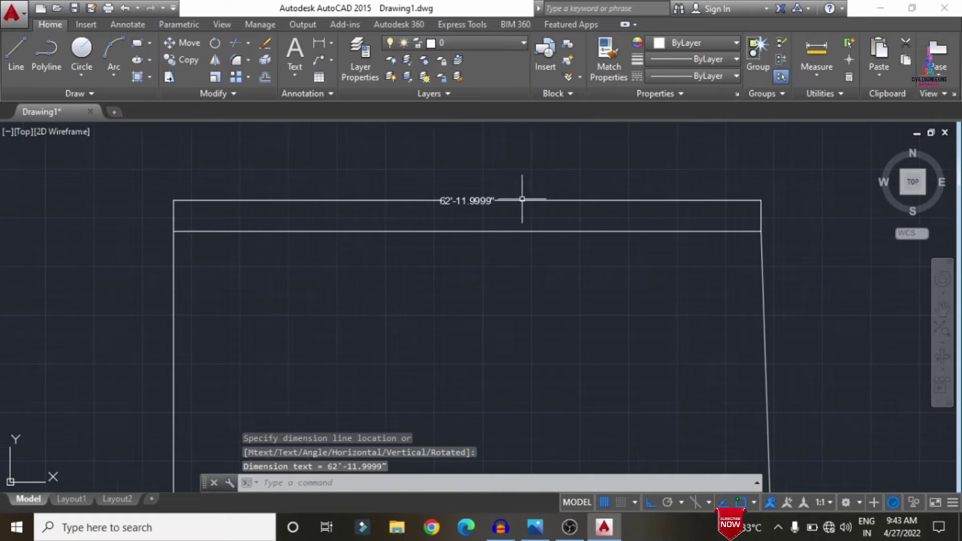
click(550, 201)
key(Delete)
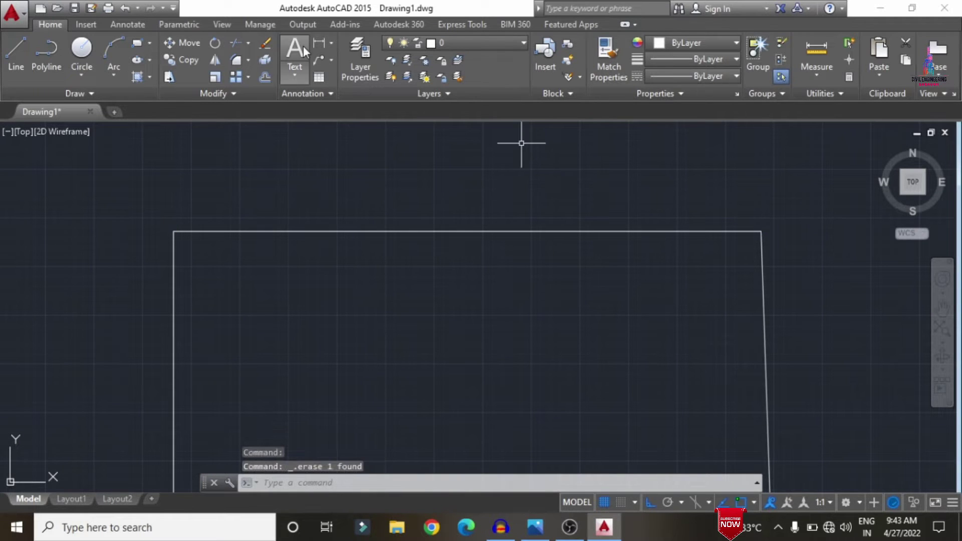
Try an aligned dimension between the two corners of the plot's upper side, and erase it.
click(333, 43)
click(350, 92)
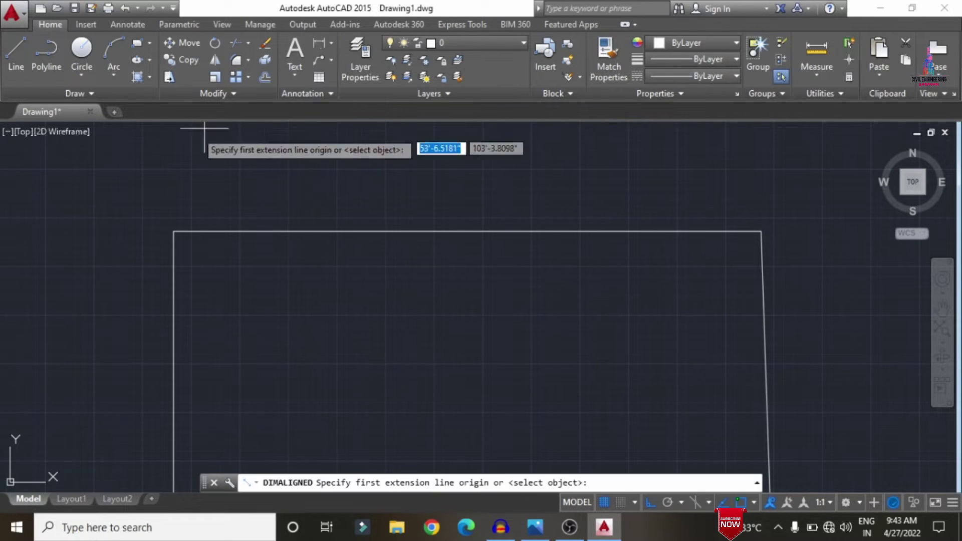
click(174, 232)
click(761, 231)
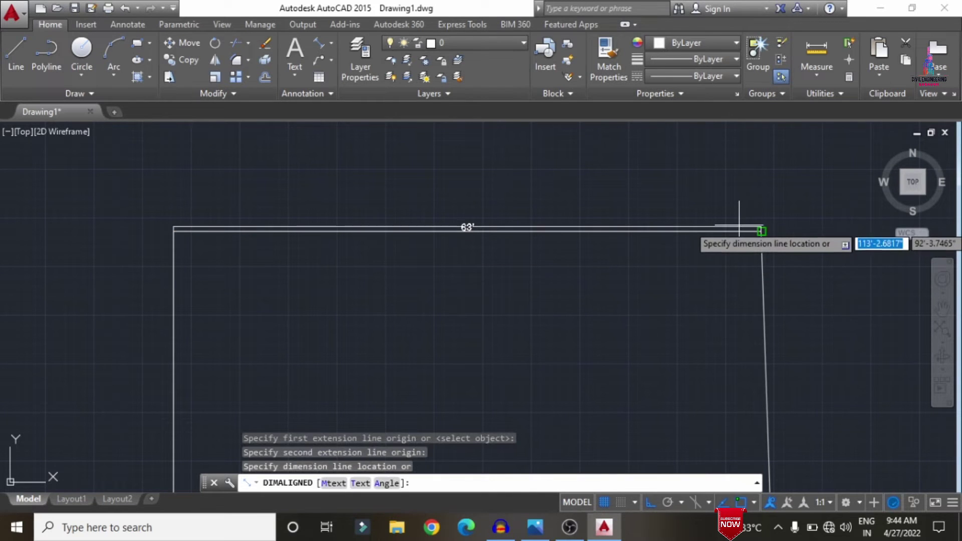
click(702, 220)
click(539, 214)
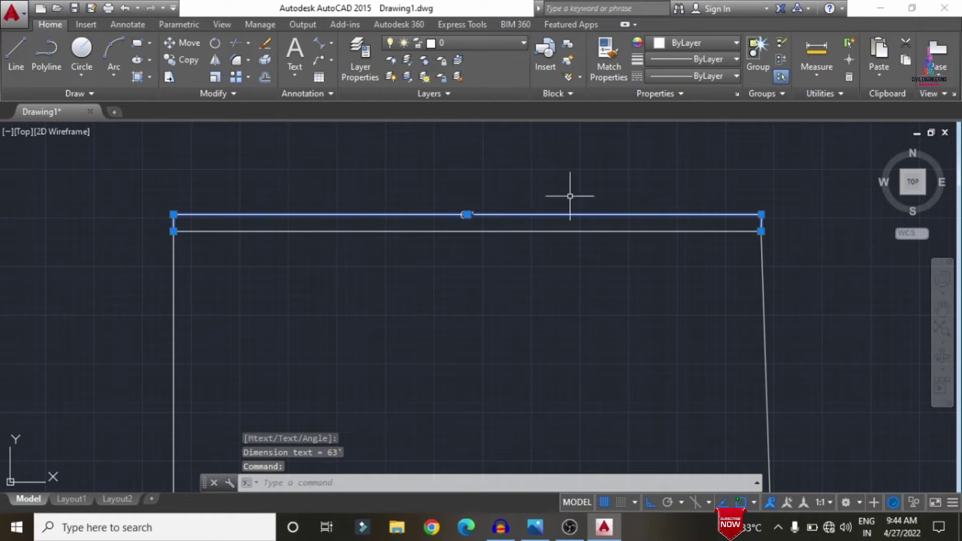
key(Delete)
scroll(608, 157, down, 5)
middle_drag(543, 254, 504, 226)
scroll(504, 226, up, 2)
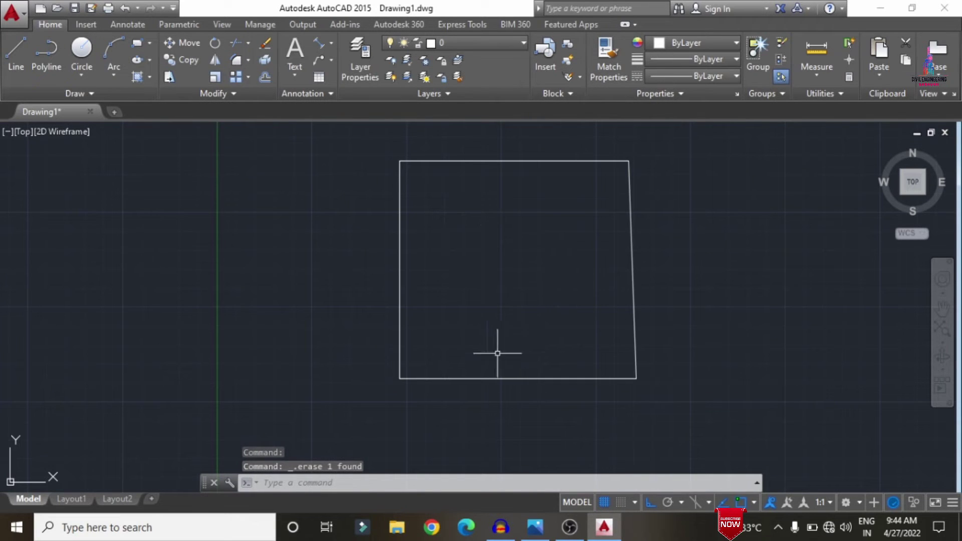
Consult the hand-sketched plan in Photos, return to AutoCAD and offset the plot's left side 15'0" inward.
key(alt+Tab)
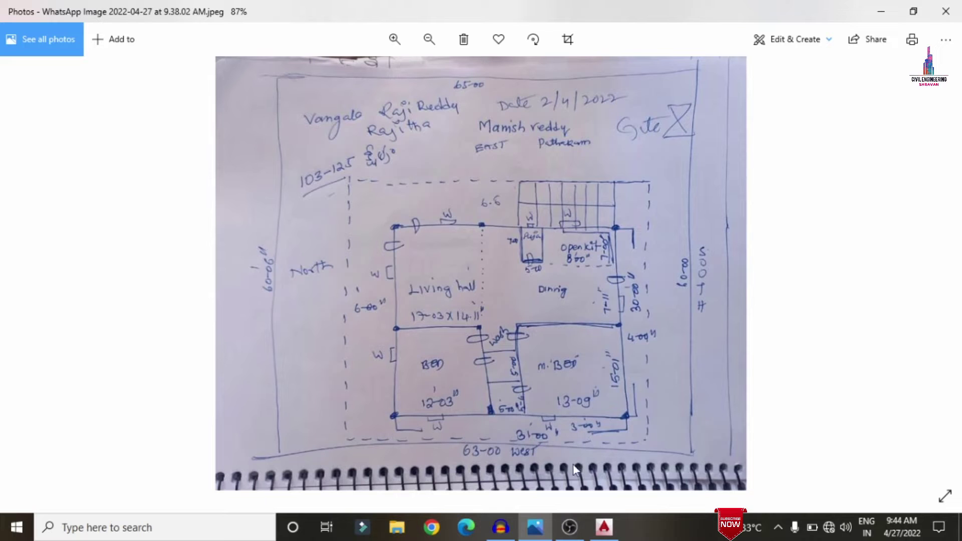
click(604, 527)
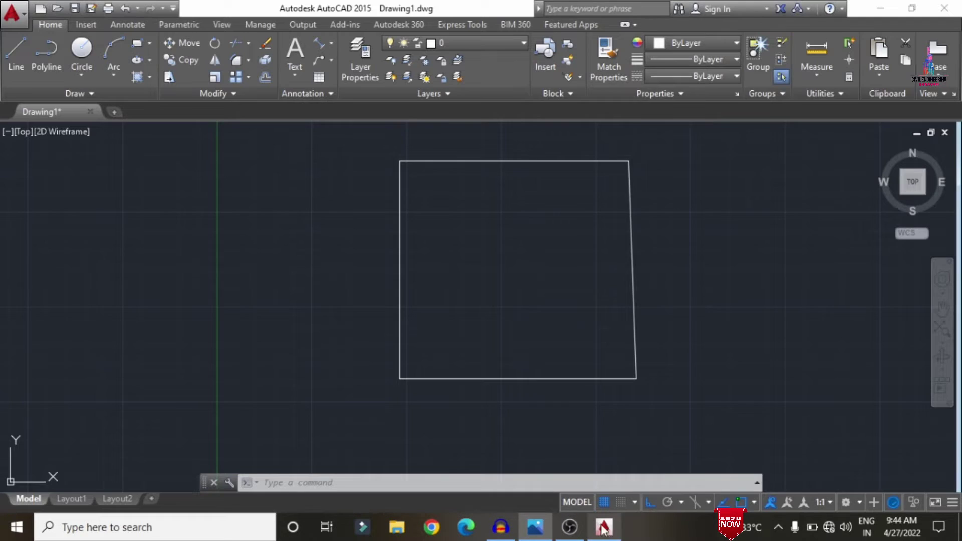
text(o)
key(Return)
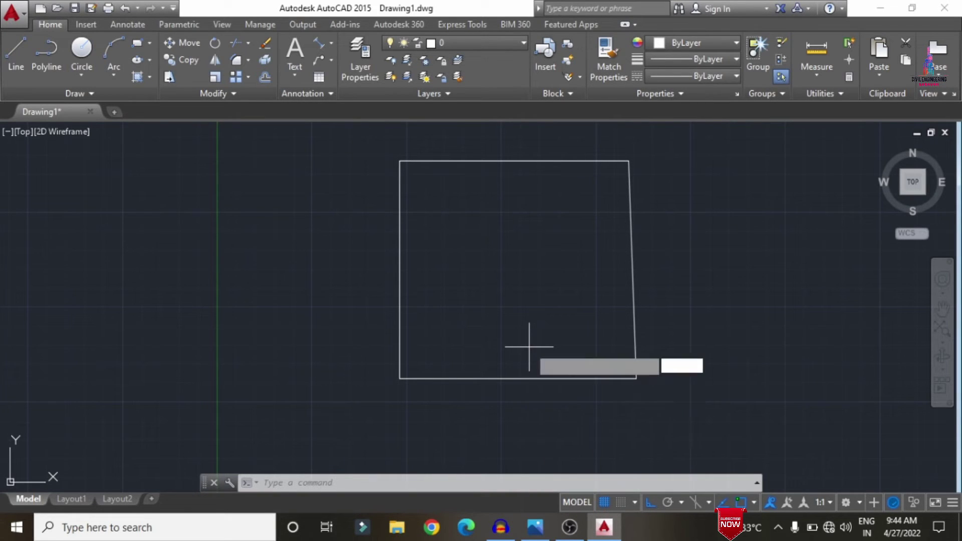
text(1)
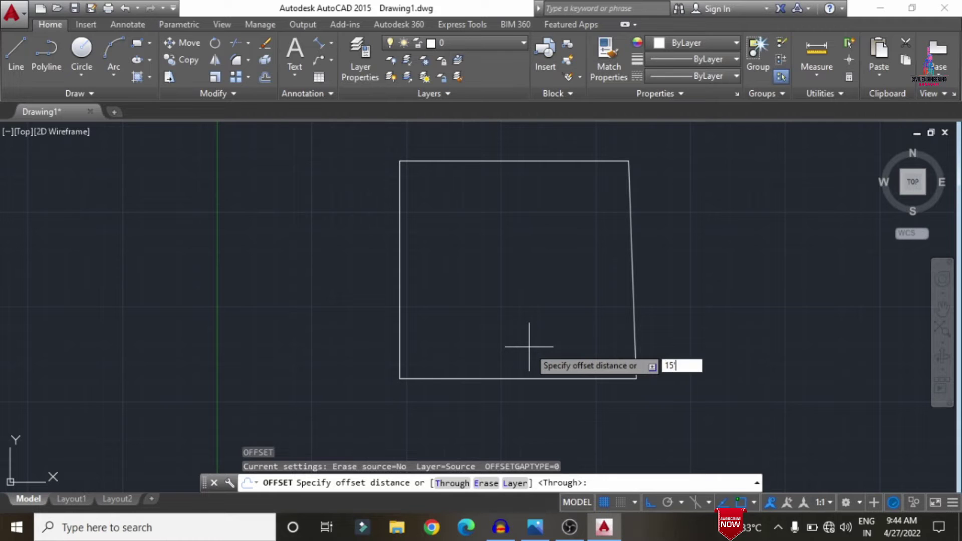
text(5'0")
key(Return)
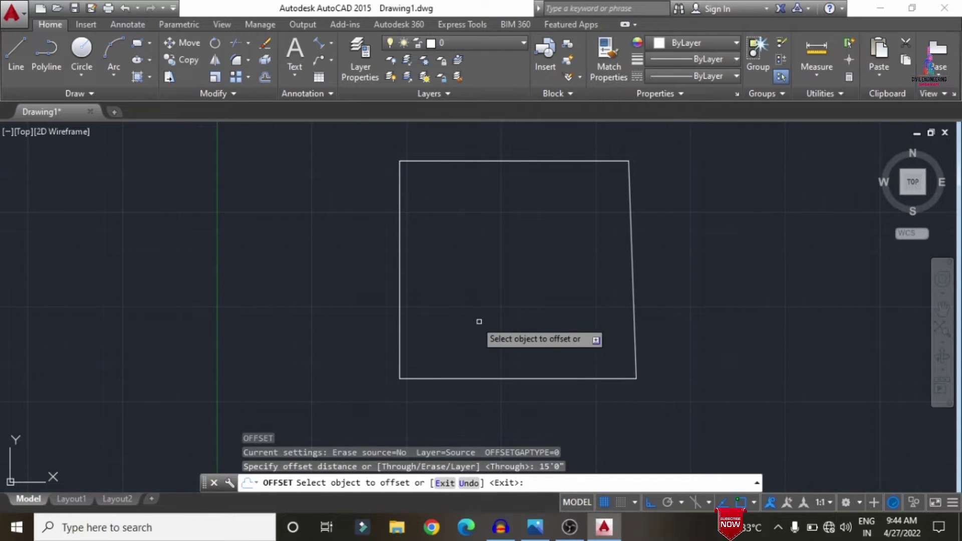
click(400, 312)
click(508, 286)
key(Escape)
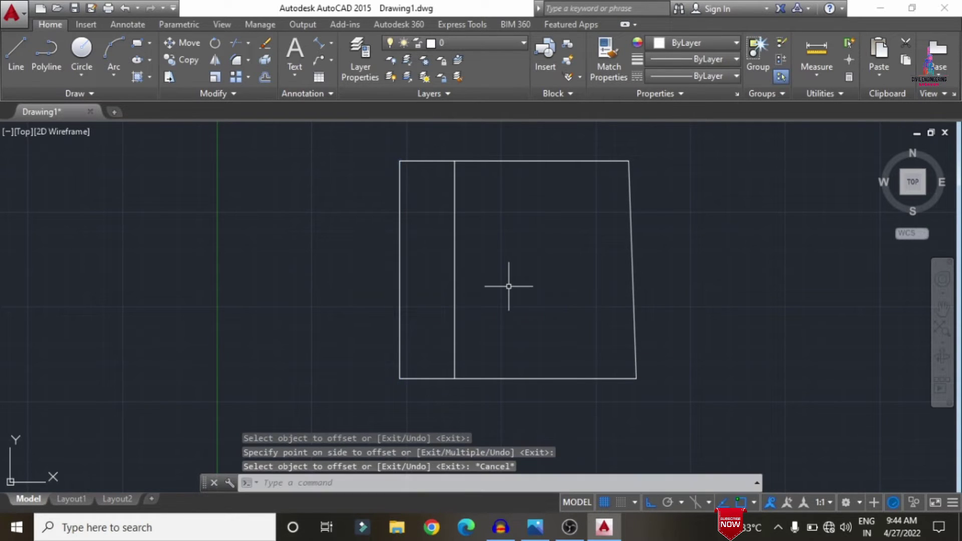
Offset the plot's upper side 4'0" inward.
text(o)
key(Return)
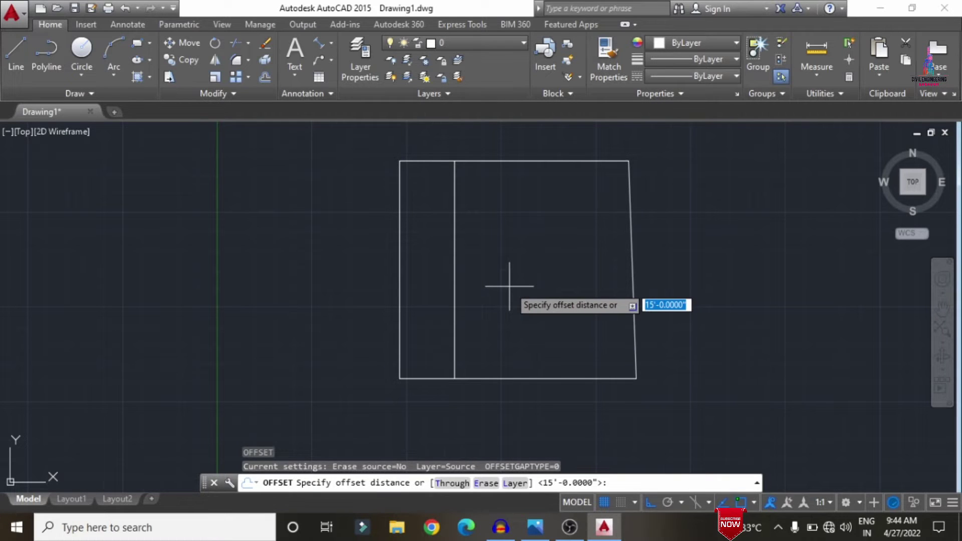
key(BackSpace)
text(4'0)
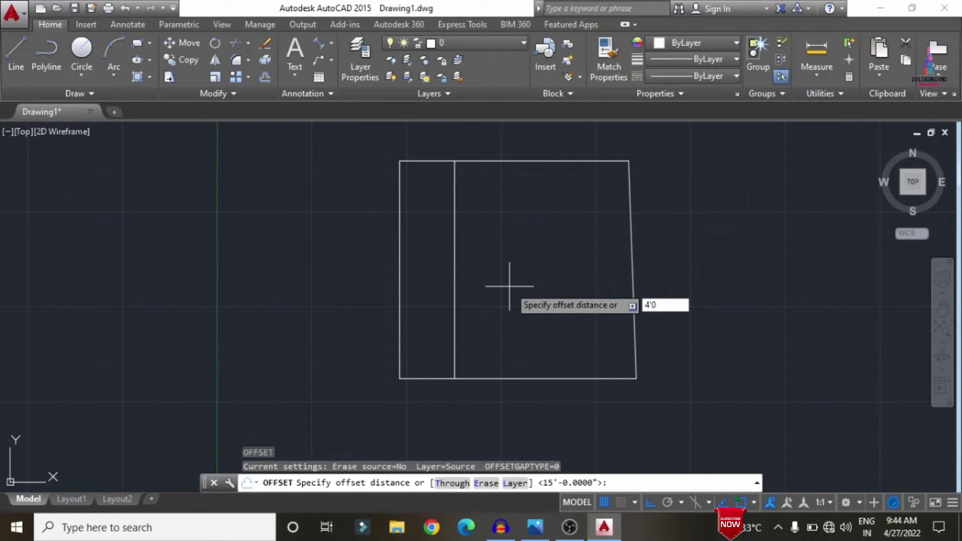
key(Return)
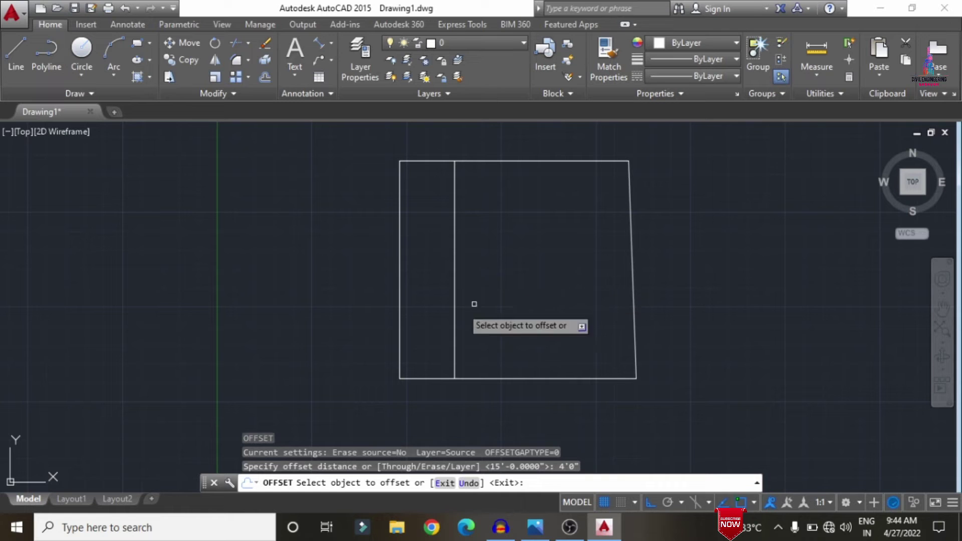
click(485, 161)
click(492, 255)
key(Escape)
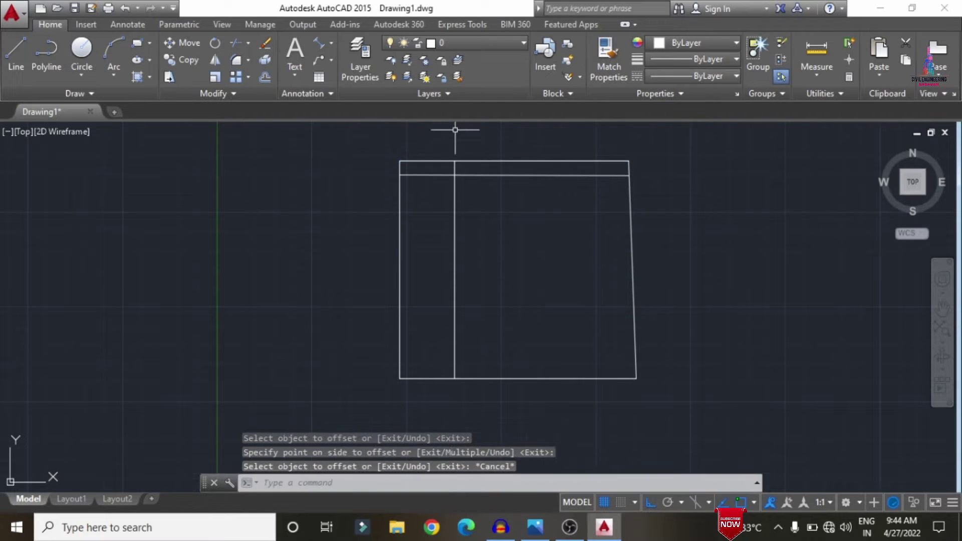
Trim the overhanging ends of the two offset lines so they meet in a clean upper-left inner corner.
scroll(456, 129, up, 2)
text(tr)
key(Return)
key(Return)
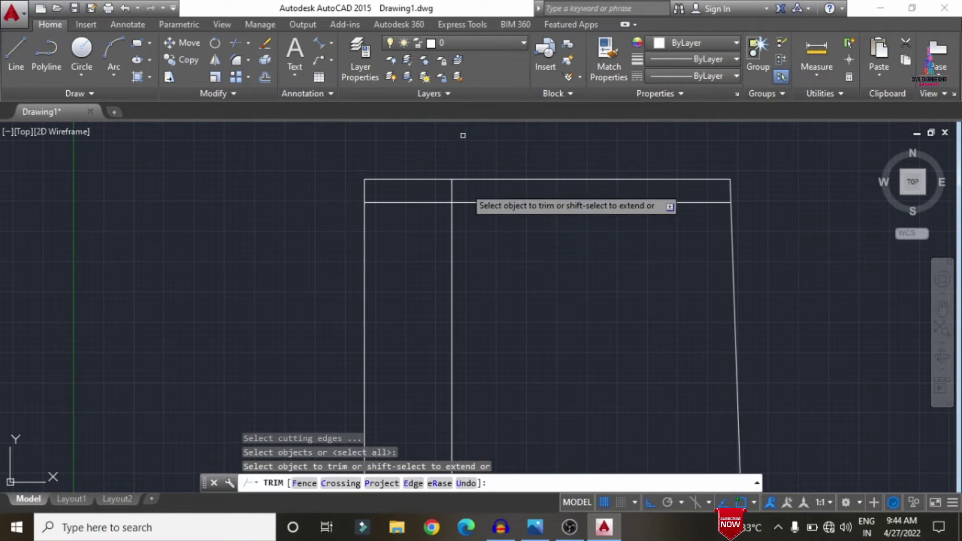
click(451, 189)
click(428, 203)
scroll(297, 206, down, 3)
scroll(318, 210, up, 3)
key(Escape)
scroll(395, 191, down, 2)
text(dli)
key(Return)
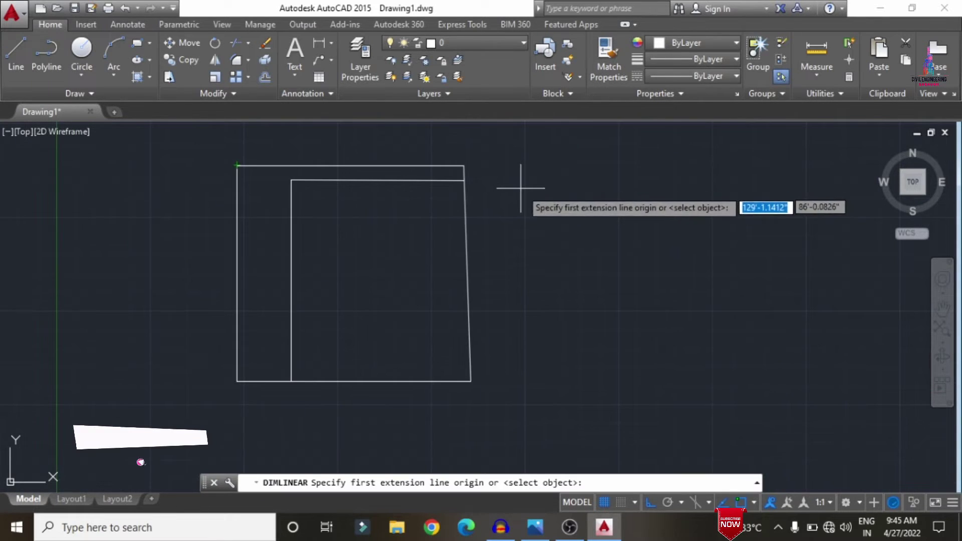
key(alt+Tab)
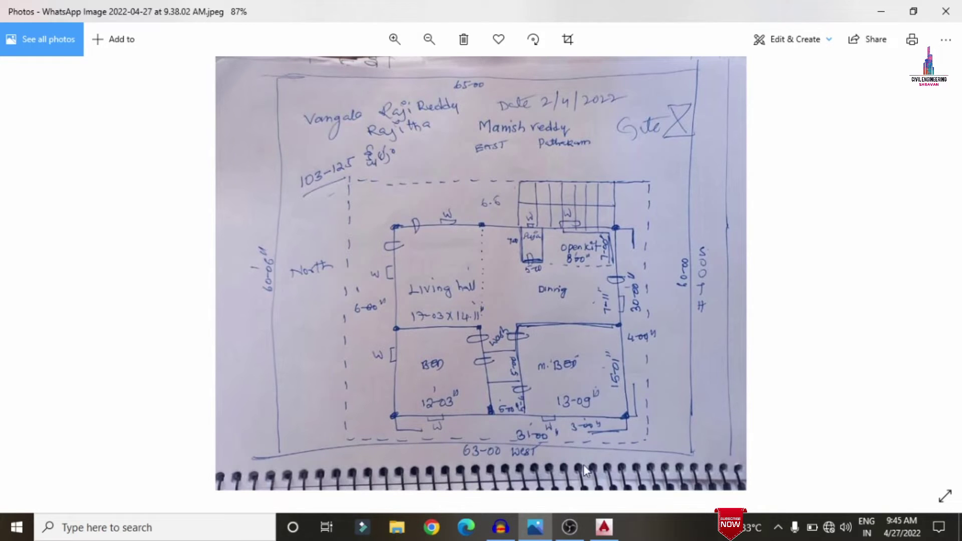
click(604, 527)
text(o)
key(Return)
text(32')
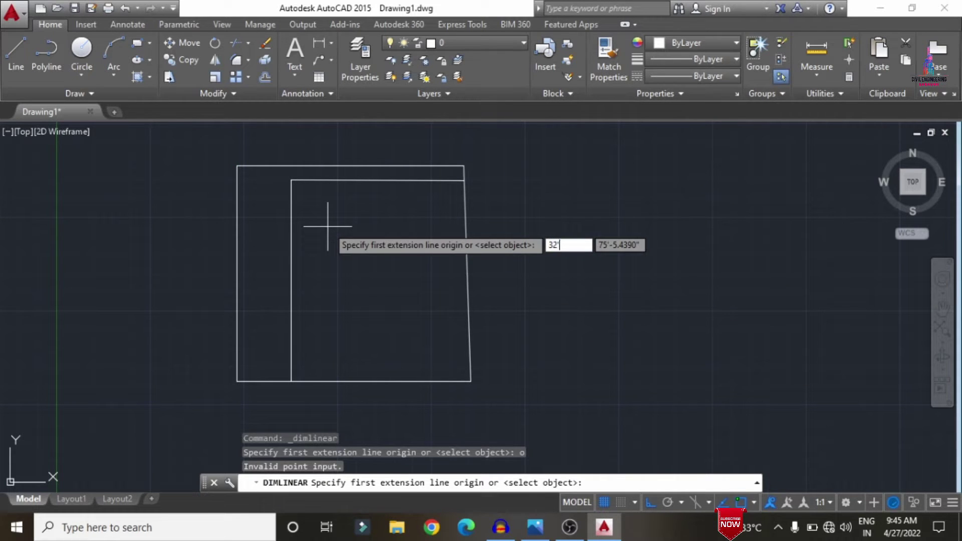
text(0")
key(Return)
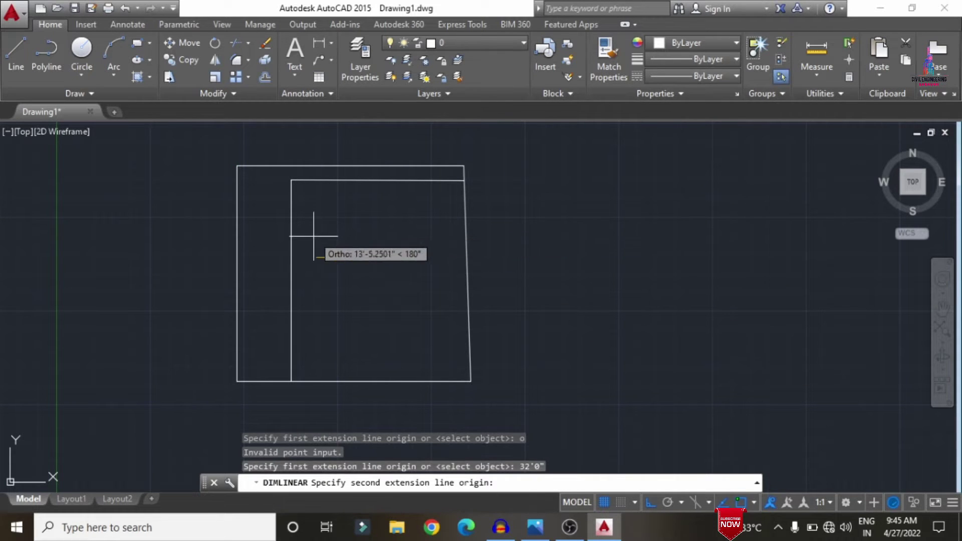
click(317, 237)
key(Escape)
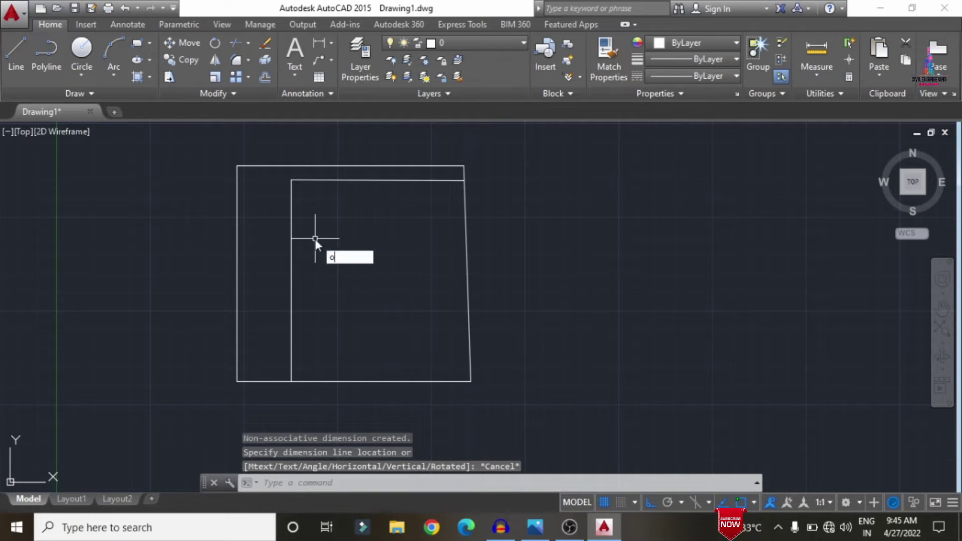
Offset the inner left vertical line 32'4" to the right.
key(Return)
text(32')
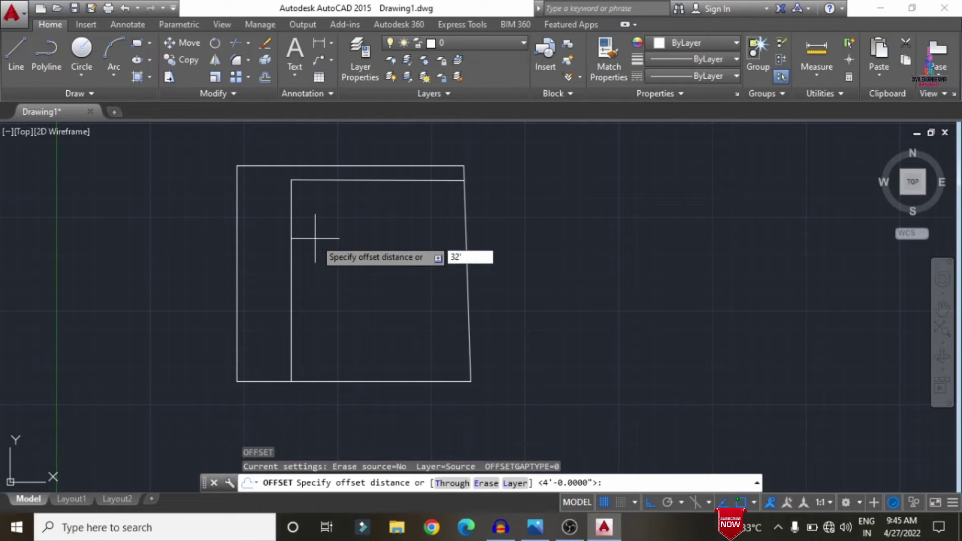
text(4")
key(Return)
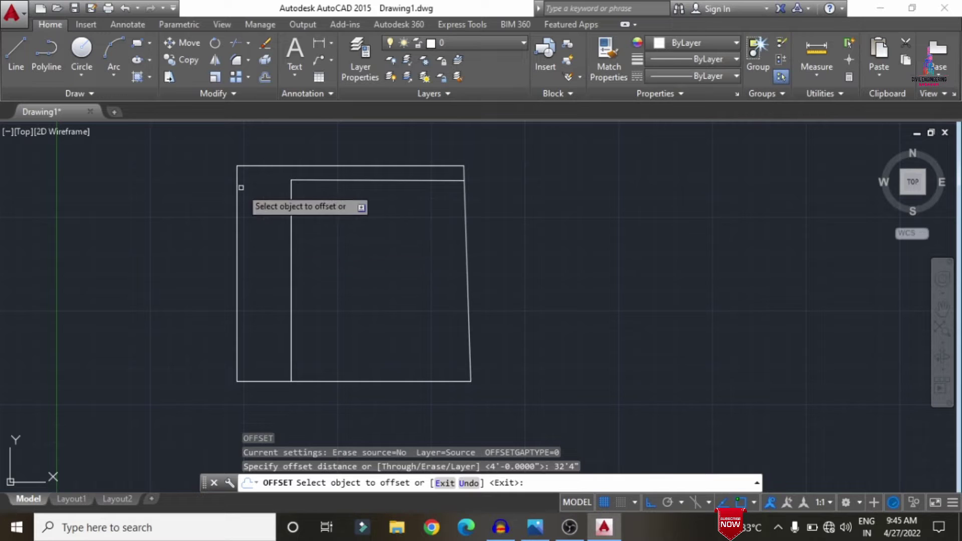
click(292, 239)
click(423, 240)
key(Escape)
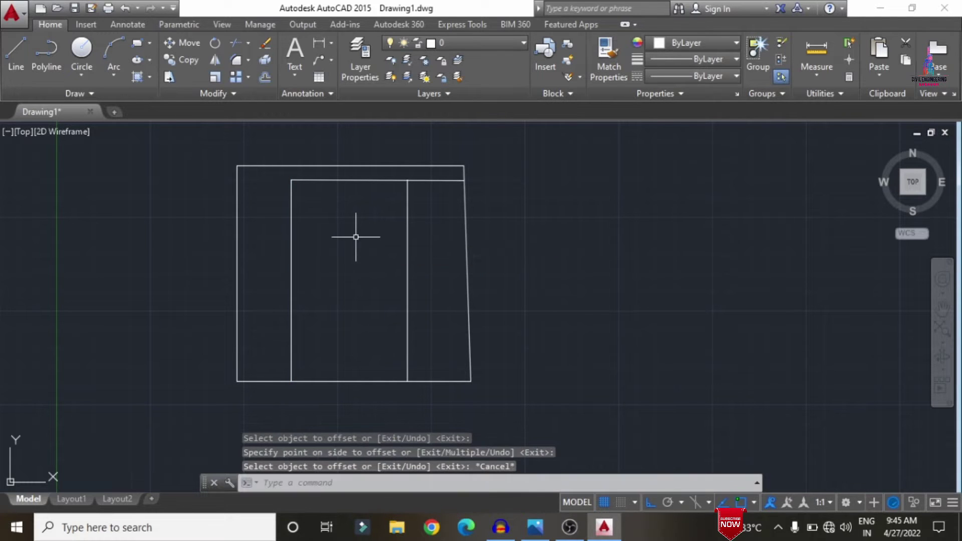
Offset the inner upper horizontal line 32'0" downward.
key(Return)
text(32)
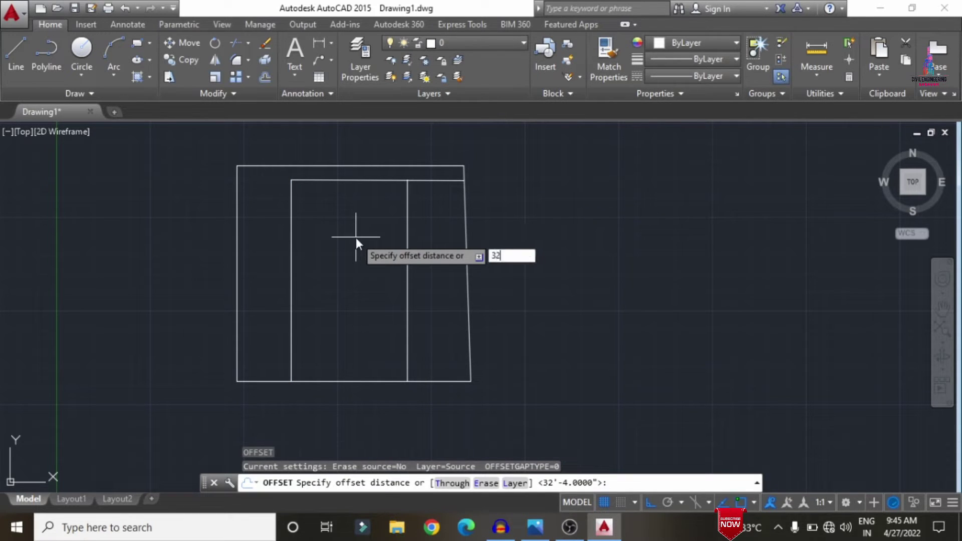
text('0")
key(Return)
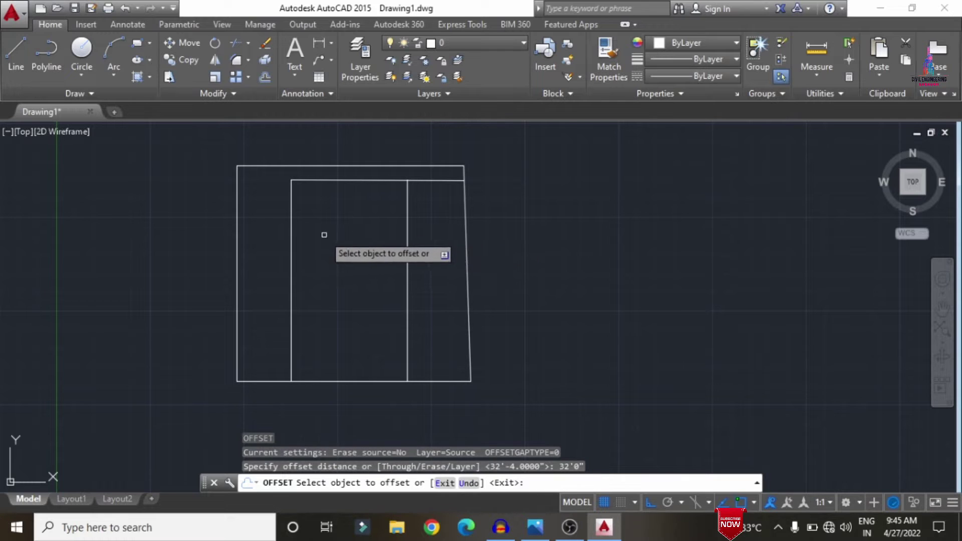
click(335, 179)
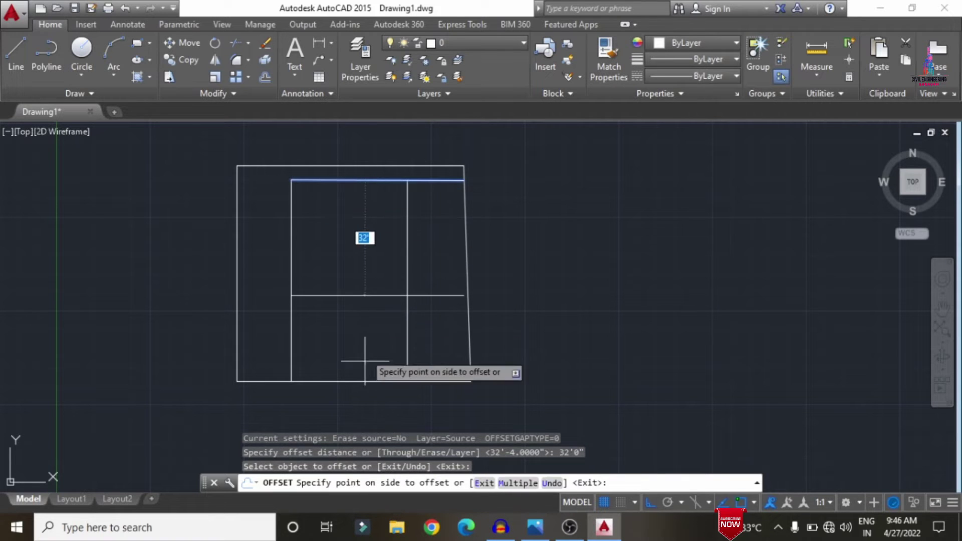
click(357, 333)
key(Escape)
Trim the inner lines' overhangs beyond the right and lower edges, leaving a closed house outline inside the plot.
text(tr)
key(Return)
key(Return)
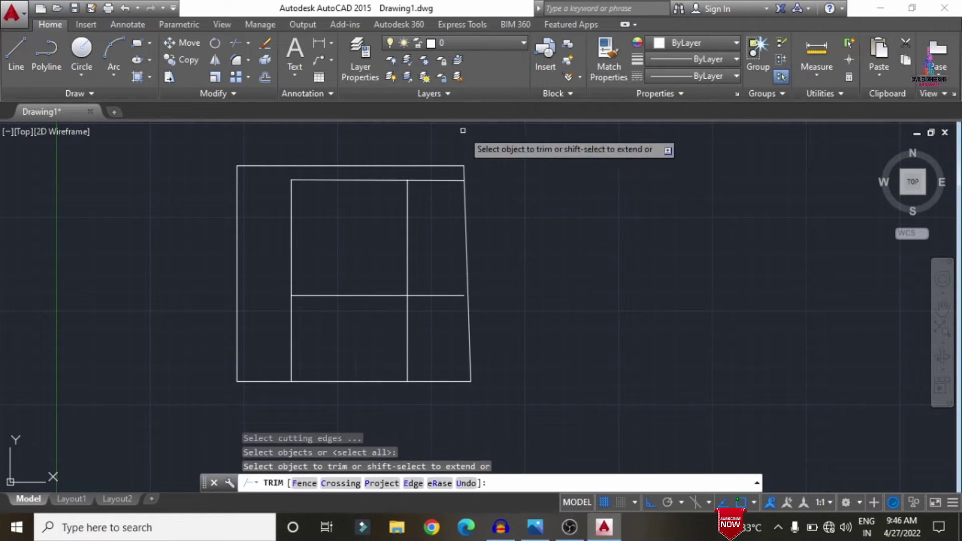
click(436, 295)
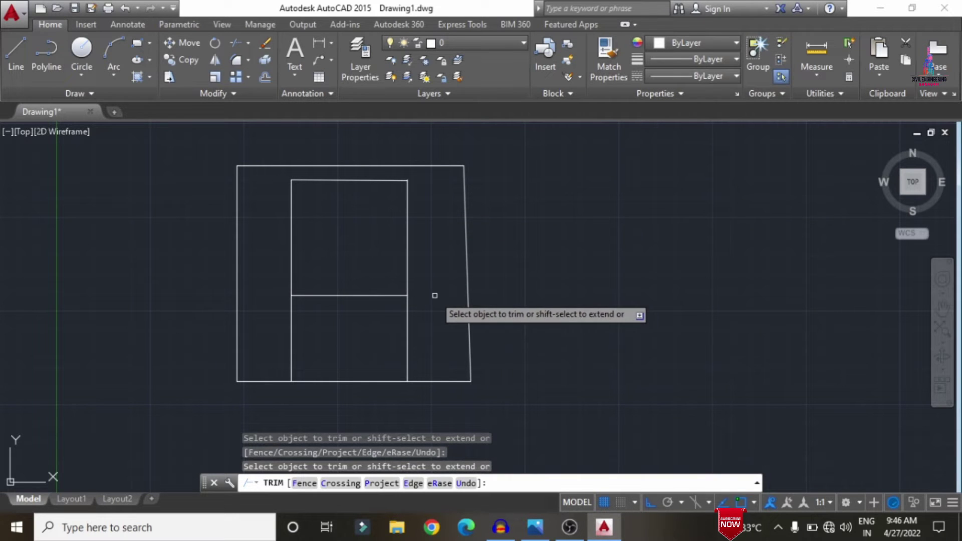
click(407, 327)
click(291, 320)
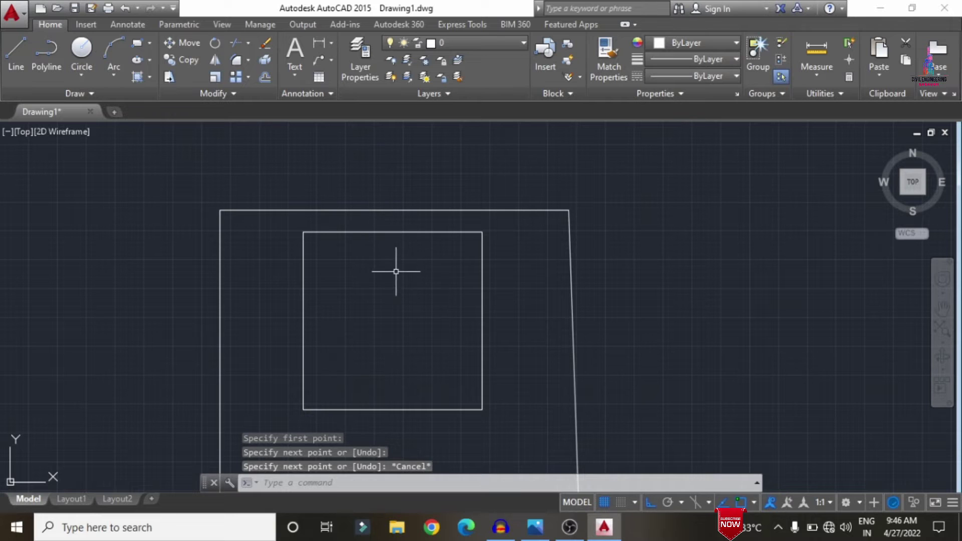
Offset all four sides of the house outline 9" inward to form the outer walls.
key(Escape)
scroll(378, 235, down, 4)
scroll(338, 223, up, 2)
scroll(338, 224, up, 4)
middle_drag(408, 262, 406, 166)
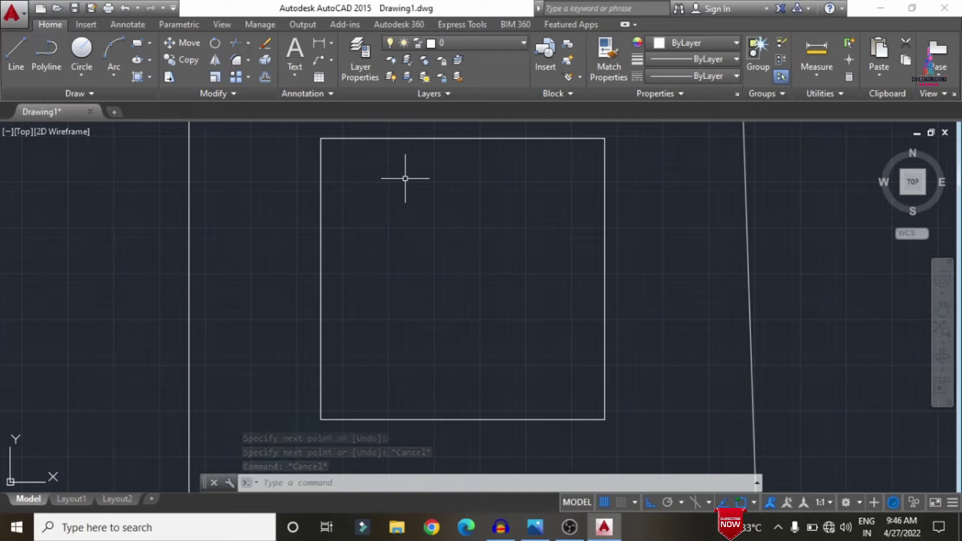
text(O)
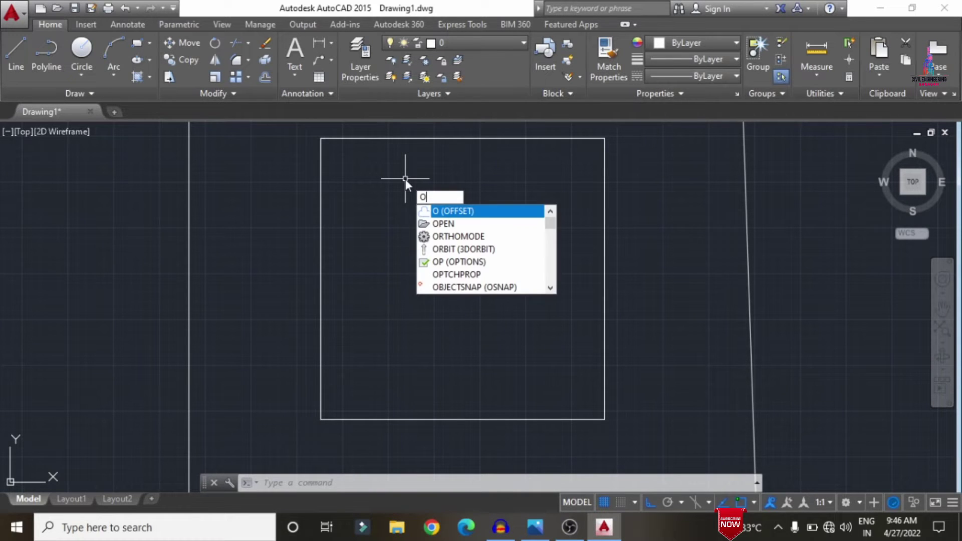
key(Return)
text(9)
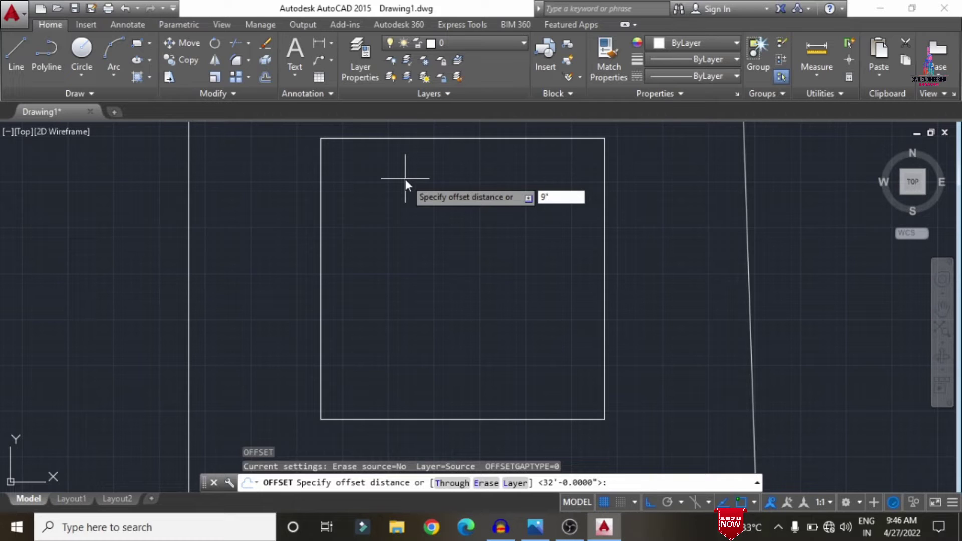
key(Return)
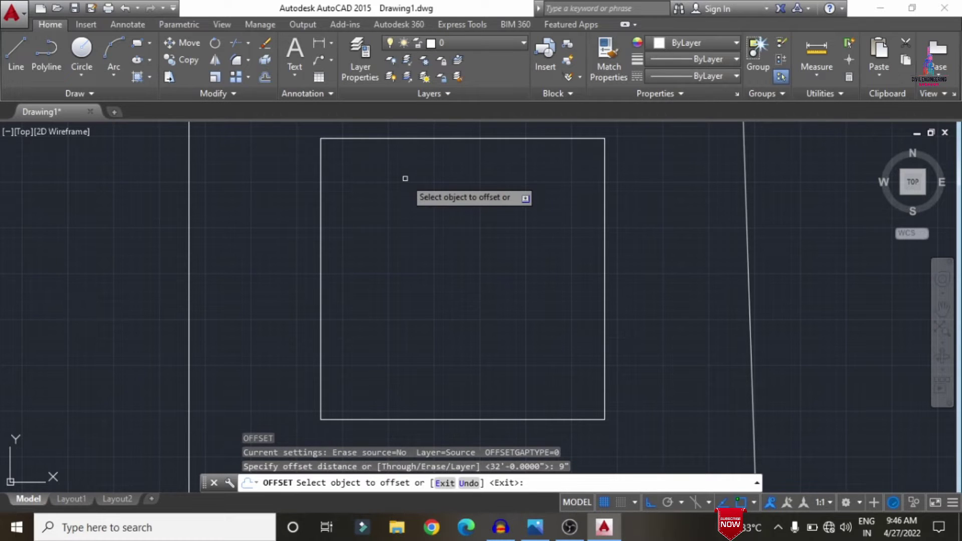
click(395, 139)
click(381, 195)
click(321, 229)
click(451, 231)
click(521, 414)
click(577, 311)
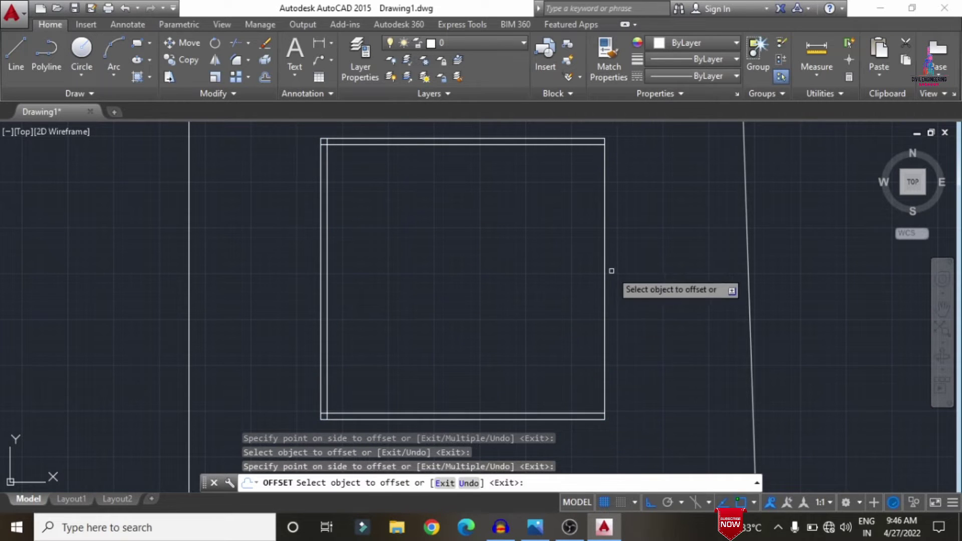
click(604, 273)
click(478, 308)
key(Return)
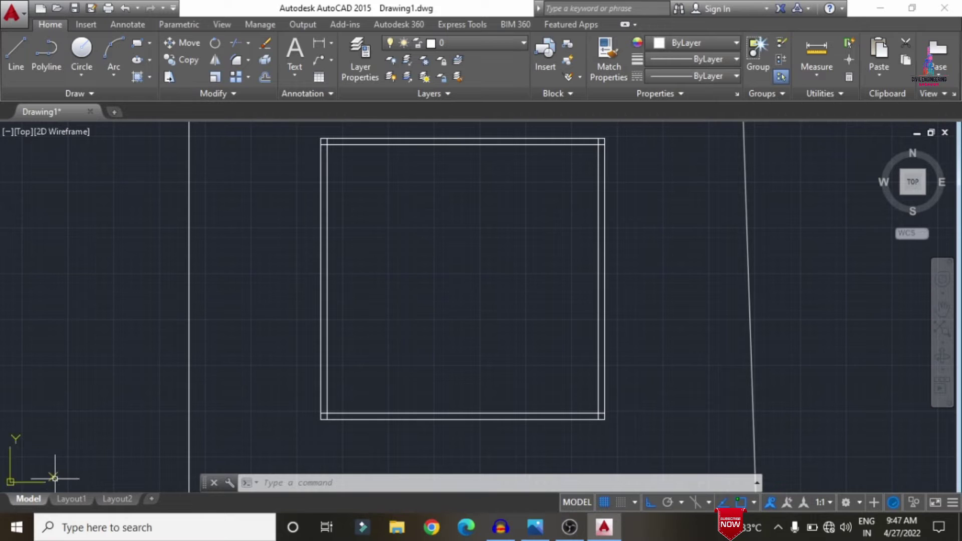
Check the bedroom sizes in the hand-sketch photo and offset the left wall's inner line 13'0" to the right.
click(535, 527)
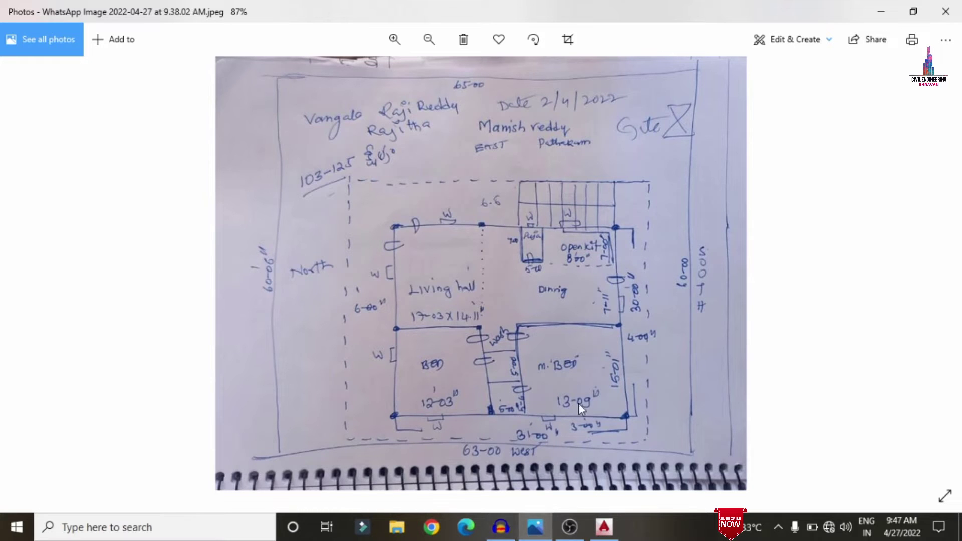
click(604, 527)
text(o)
key(Return)
text(13)
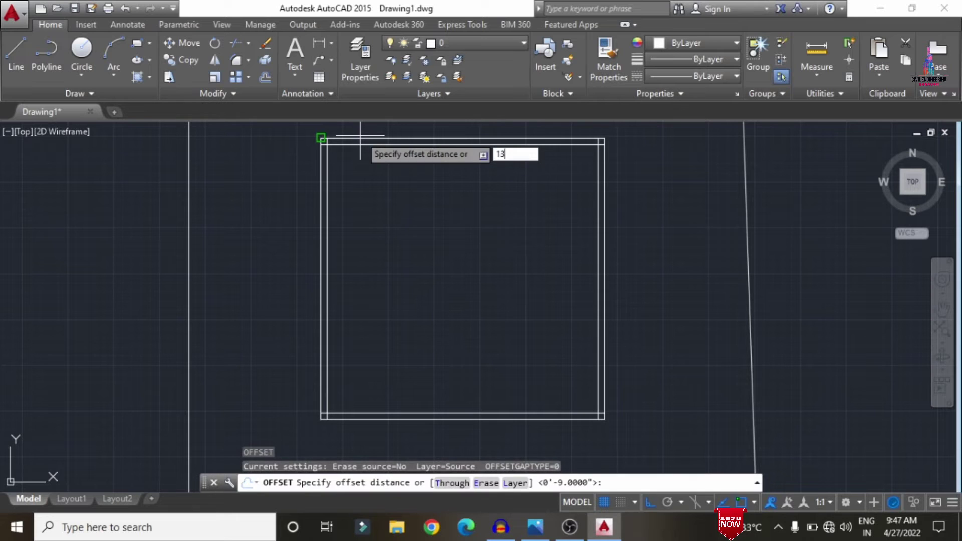
text('0")
key(Return)
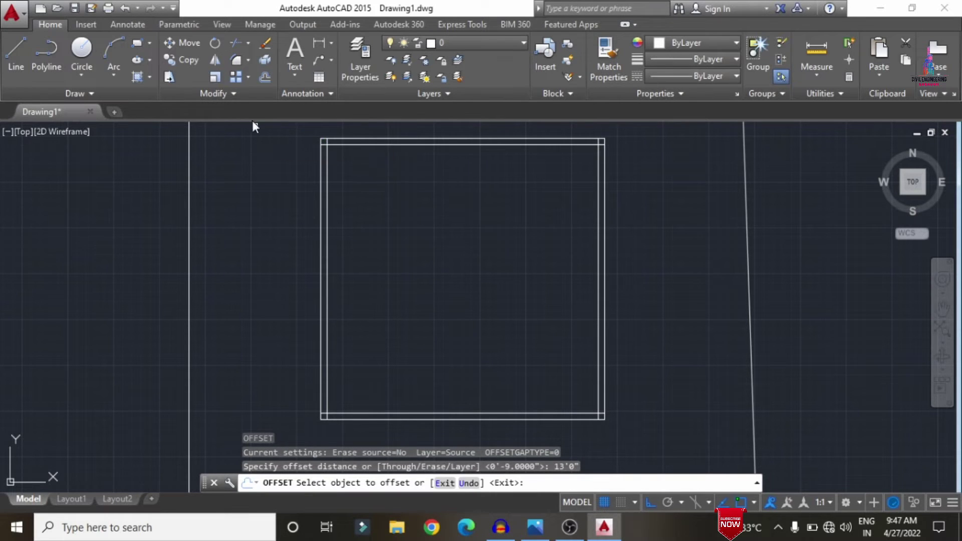
click(327, 194)
click(441, 199)
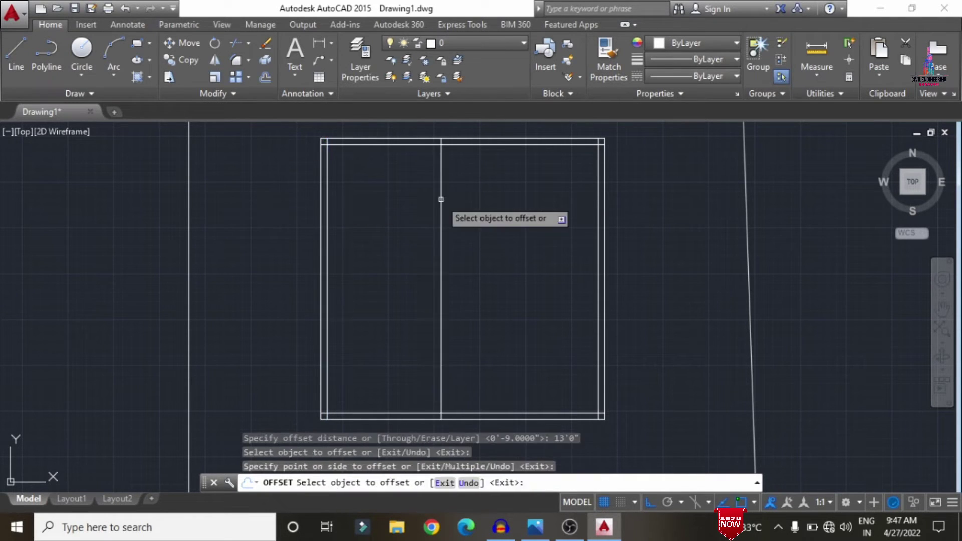
key(Escape)
Offset the new vertical partition line 5" to the right to give the partition wall its thickness.
text(o)
key(Return)
text(5")
key(Return)
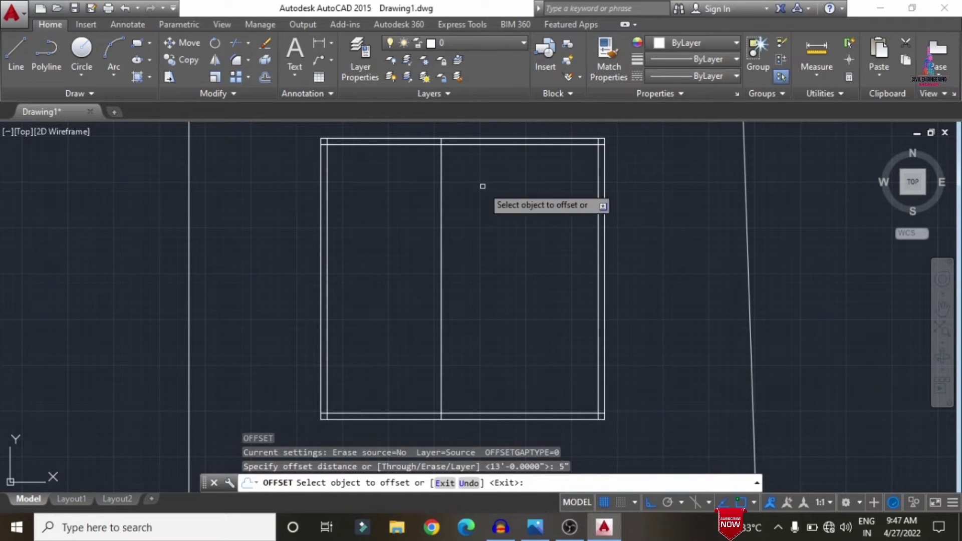
click(441, 284)
click(477, 275)
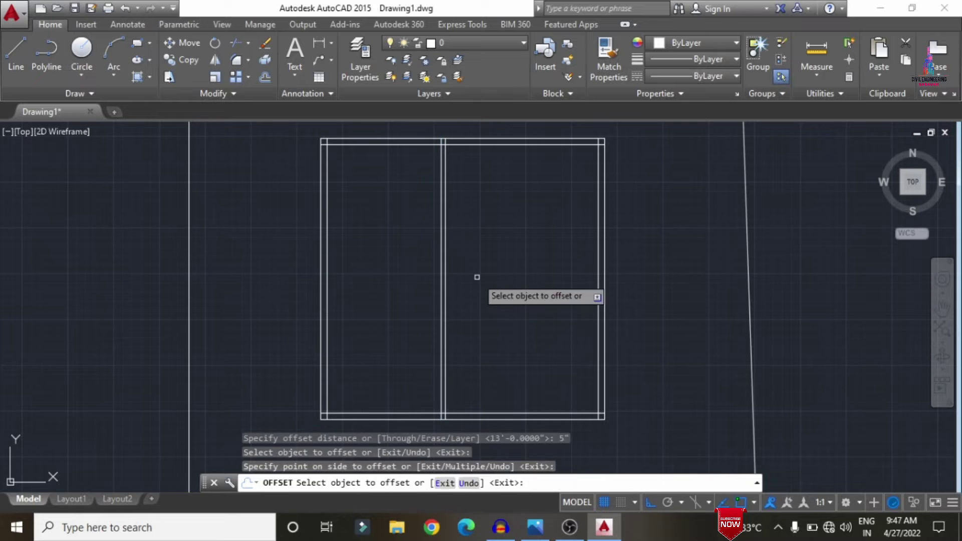
key(Escape)
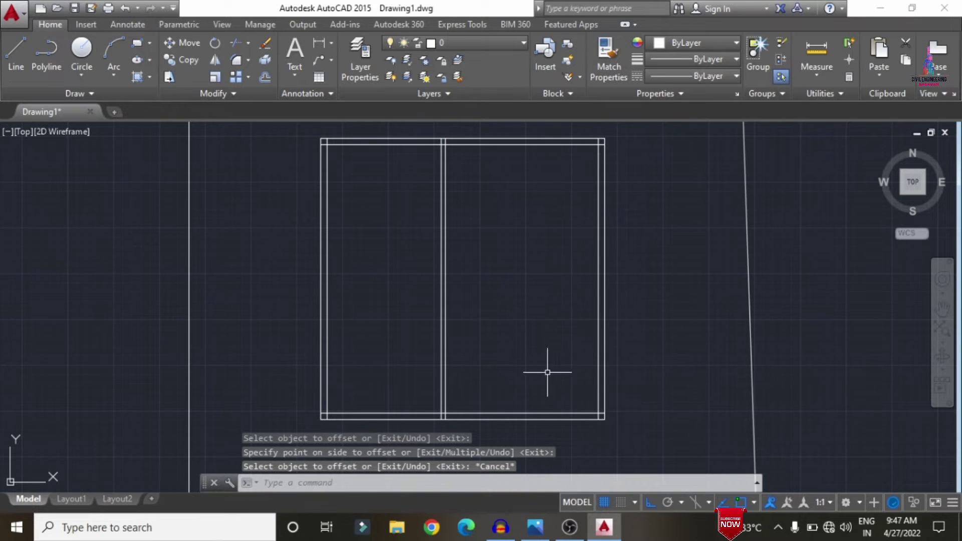
Check the second bedroom's width in the sketch photo and offset the right wall's inner line 12'0" to the left.
click(543, 534)
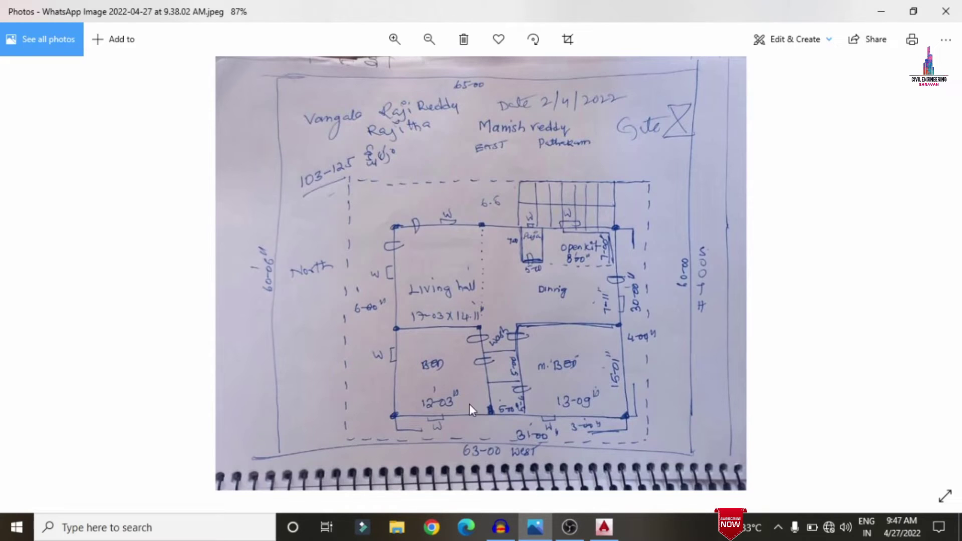
click(606, 528)
text(o)
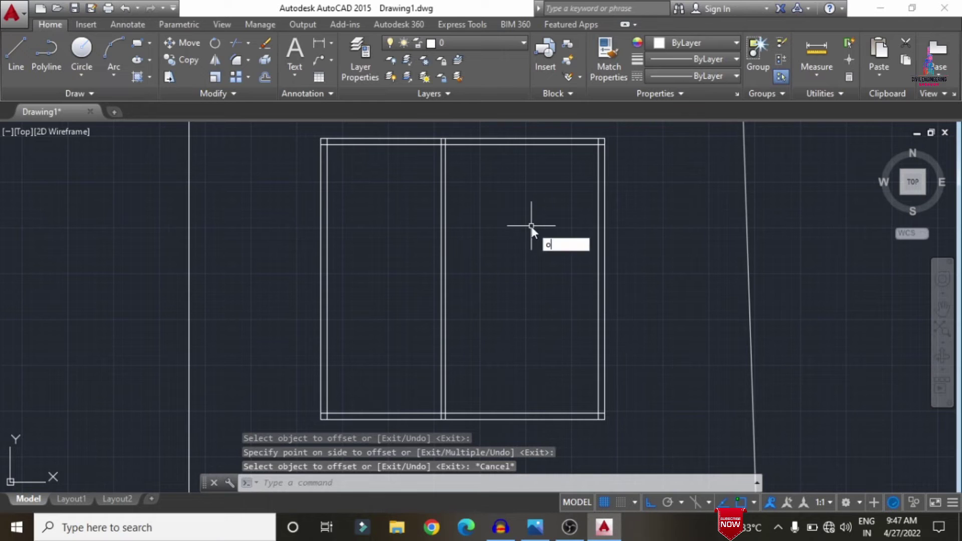
key(Return)
text(12'0")
key(Return)
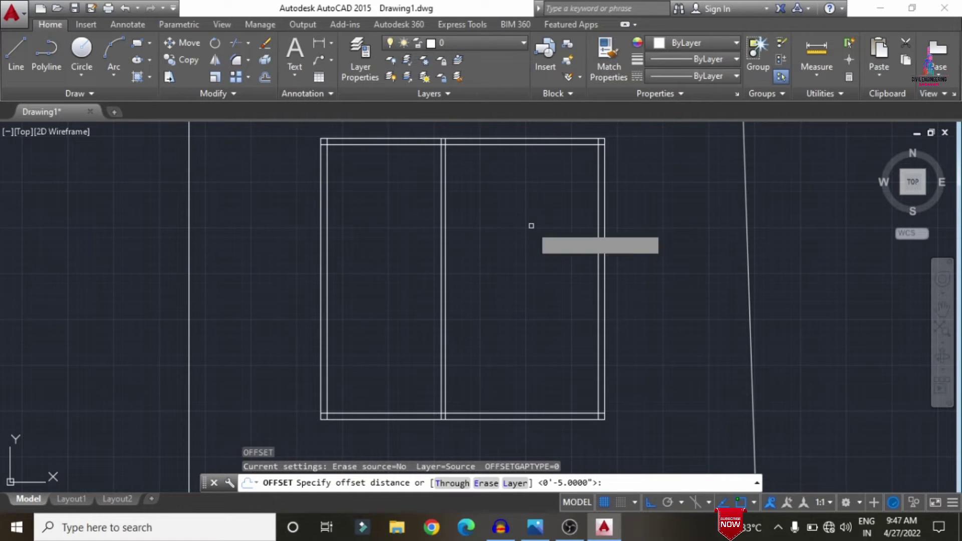
click(596, 182)
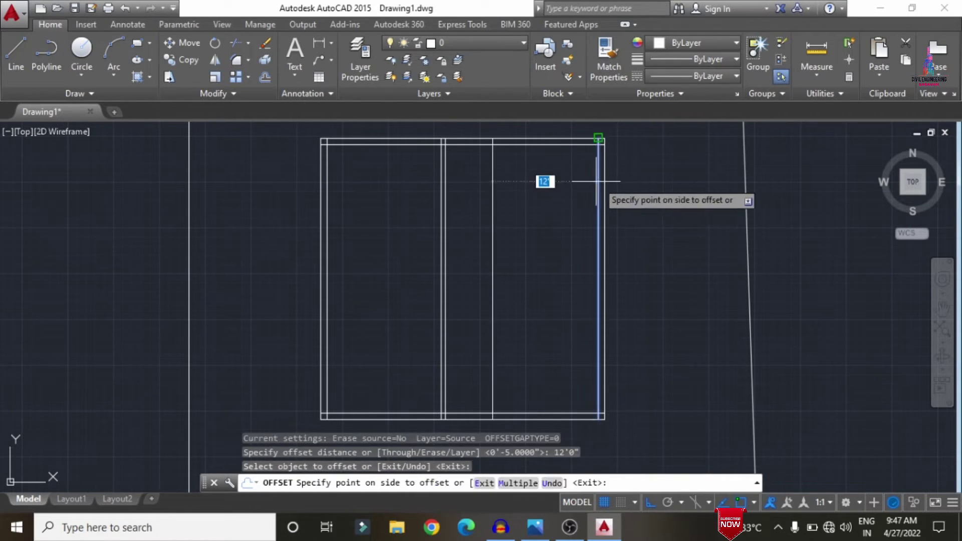
click(481, 196)
key(Escape)
Offset the second vertical partition line 5" to the left to complete that partition wall.
key(Return)
text(5")
key(Return)
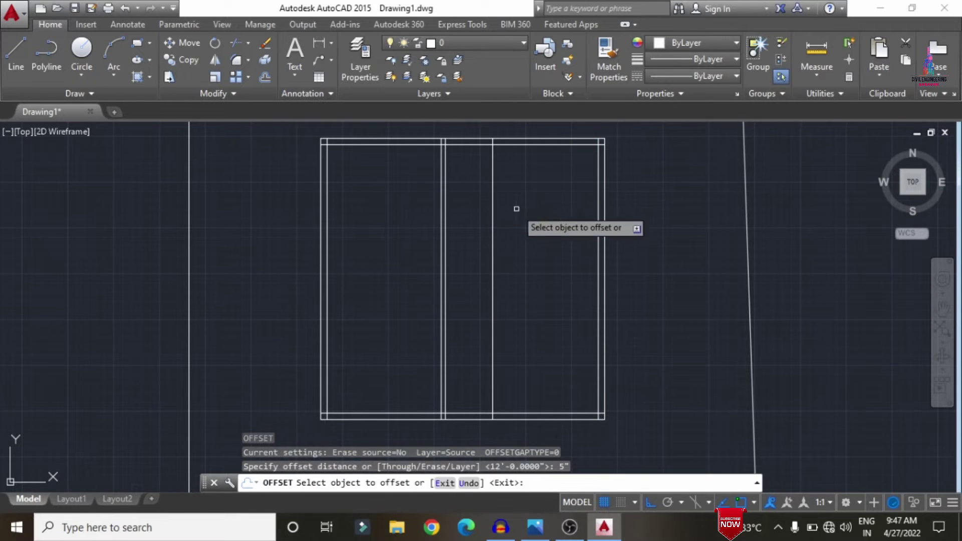
click(493, 210)
click(477, 217)
key(Escape)
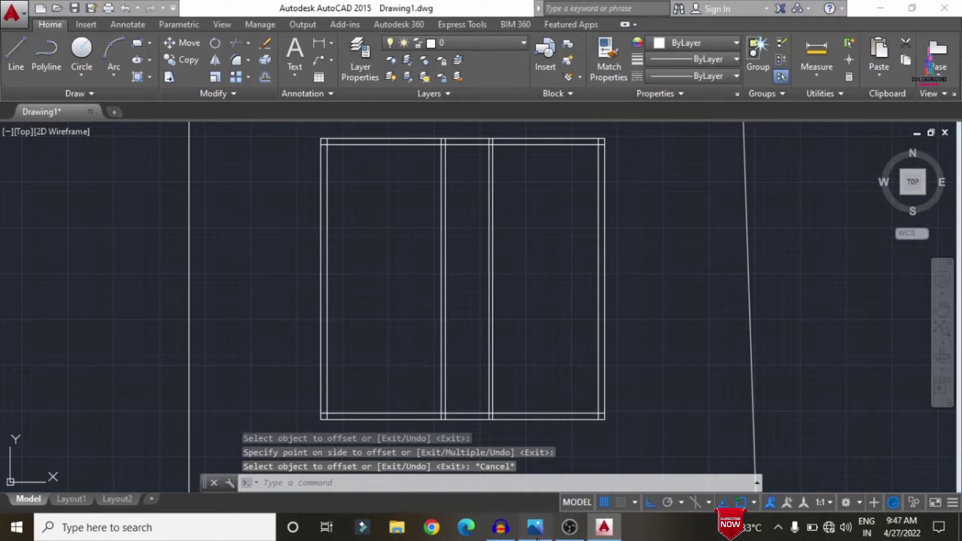
Check the bedroom depth in the sketch photo and offset the upper wall's inner line 15'0" downward.
click(535, 528)
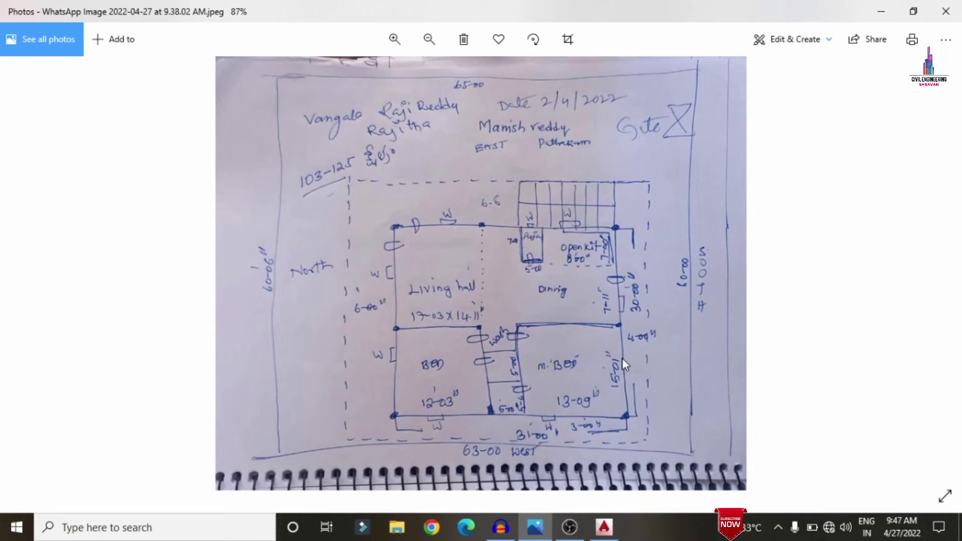
click(604, 528)
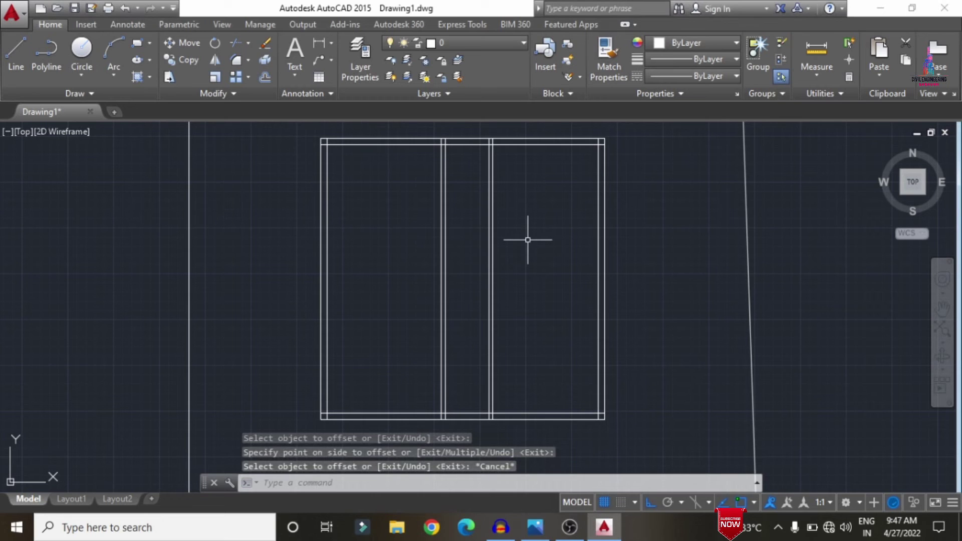
text(o)
key(Return)
text(15'0")
key(Return)
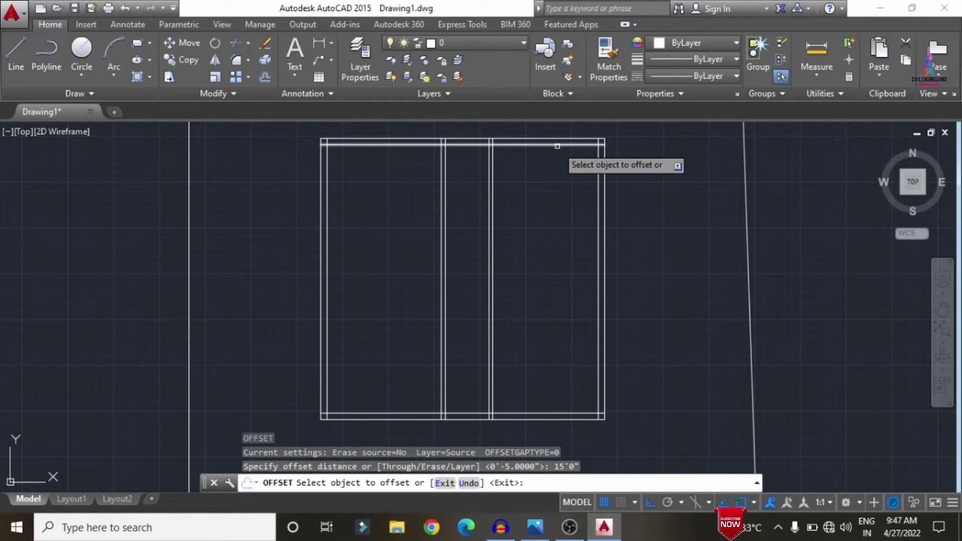
click(557, 145)
click(565, 249)
key(Escape)
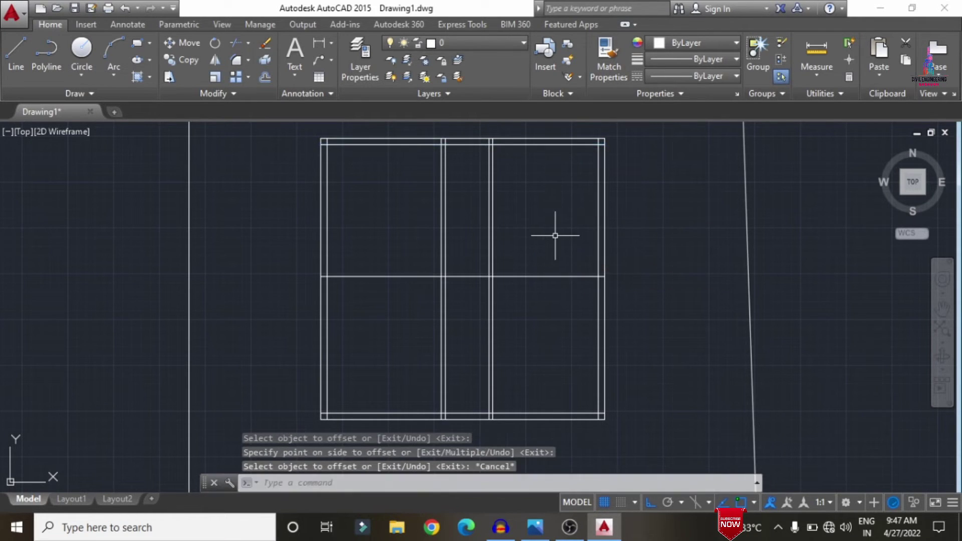
Offset the horizontal partition line 5" downward to give the cross wall its thickness.
text(o)
key(Return)
text(5')
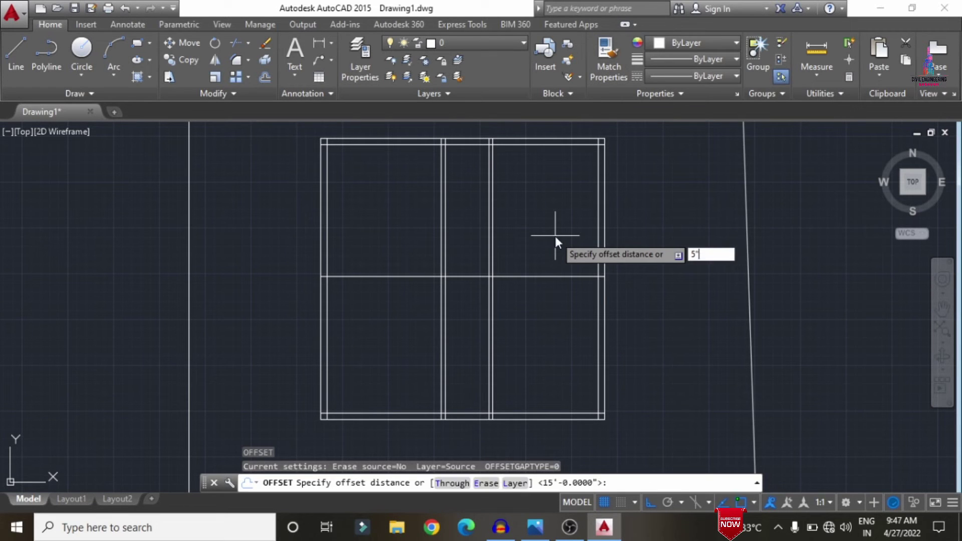
key(Return)
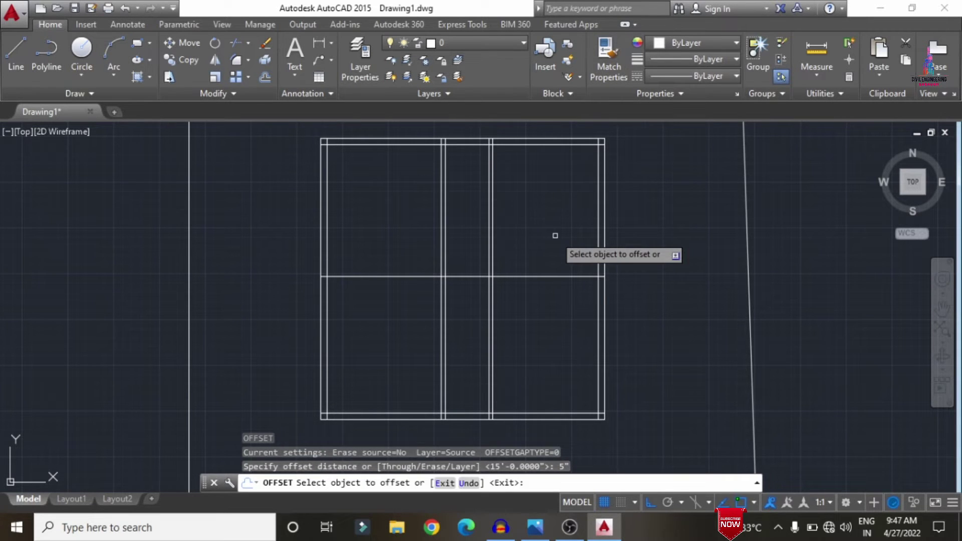
click(537, 275)
click(533, 321)
key(Escape)
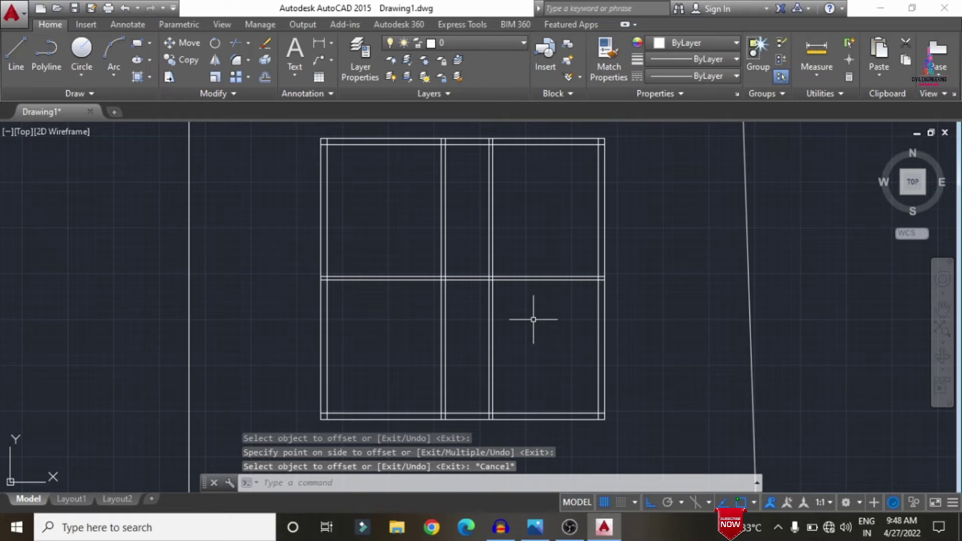
key(Escape)
key(Escape)
Trim the overlapping wall lines and erase the leftover segments, leaving two upper bedrooms, a passage between them and one open area below.
text(tr)
key(Return)
key(Return)
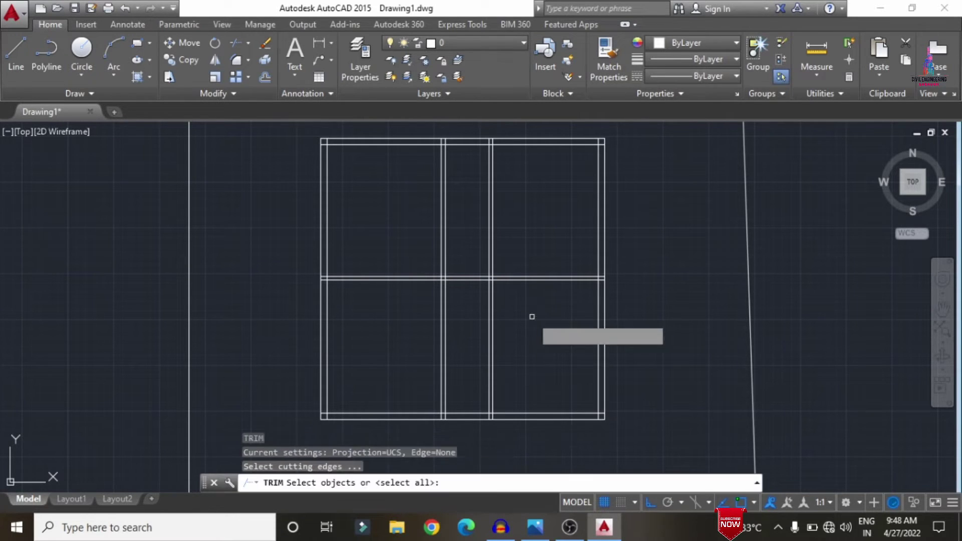
click(550, 327)
click(475, 318)
scroll(641, 157, up, 5)
scroll(641, 158, down, 5)
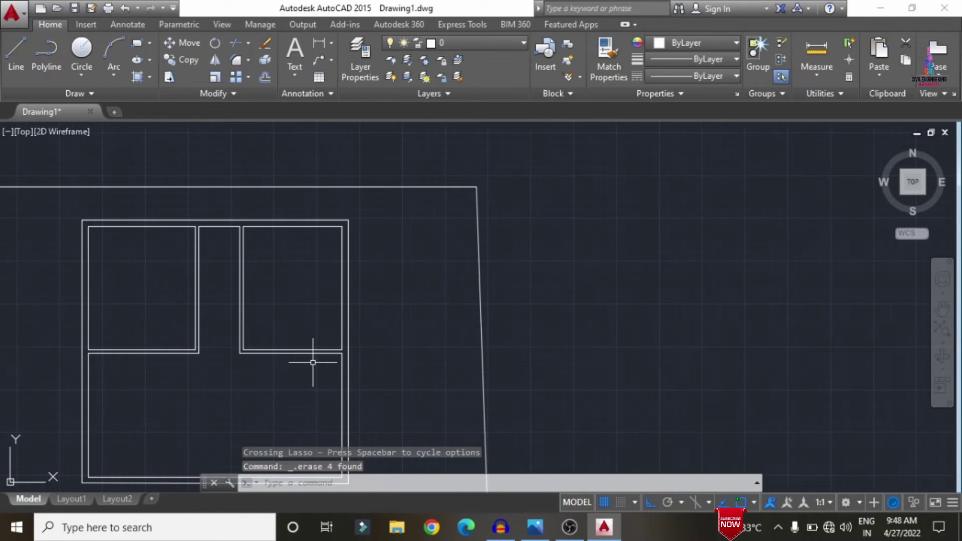
scroll(313, 362, up, 4)
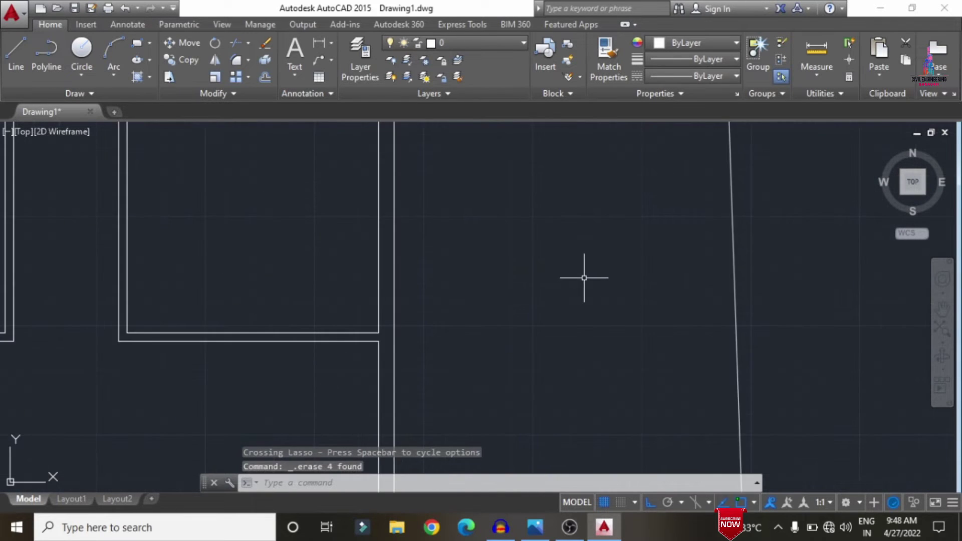
scroll(585, 275, down, 4)
middle_drag(371, 234, 511, 215)
scroll(532, 289, up, 3)
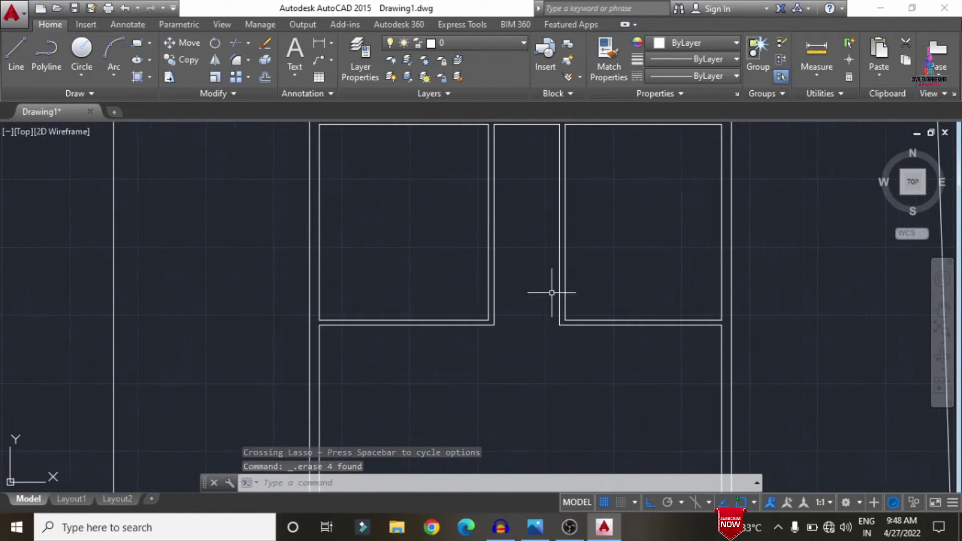
Check the kitchen size in the sketch photo and offset the lower area's left inner wall line 8'0" to the right.
click(536, 527)
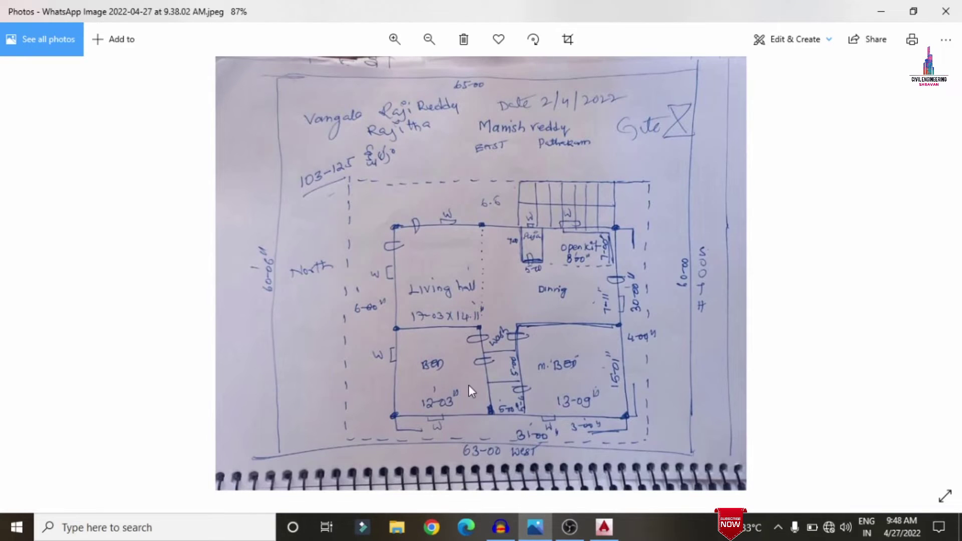
scroll(586, 245, up, 2)
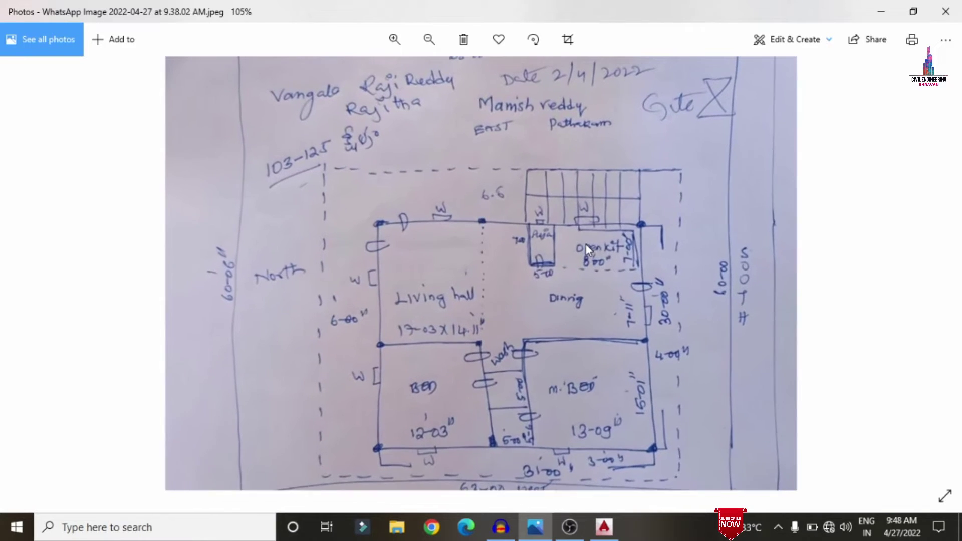
click(614, 527)
scroll(563, 315, down, 2)
scroll(445, 353, down, 2)
text(o)
key(Return)
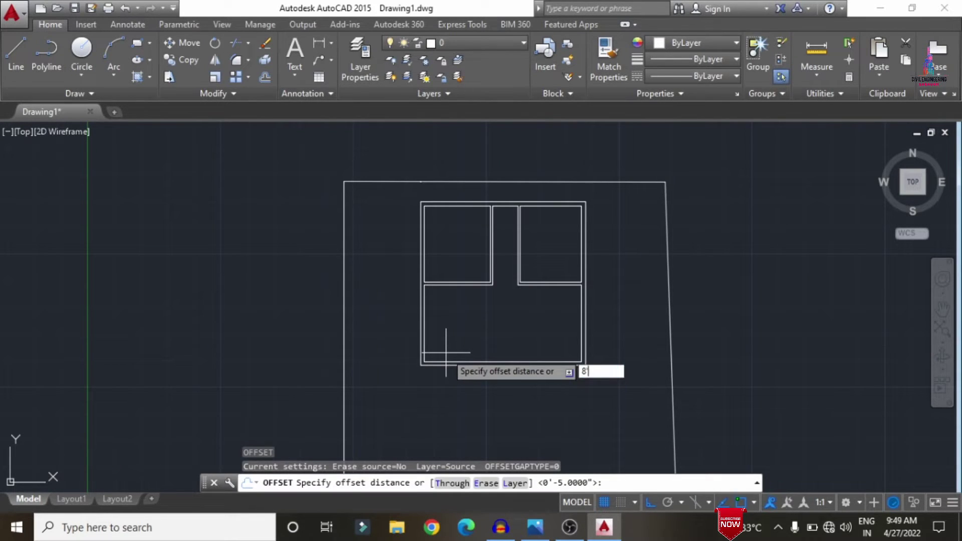
text(8'0")
key(Return)
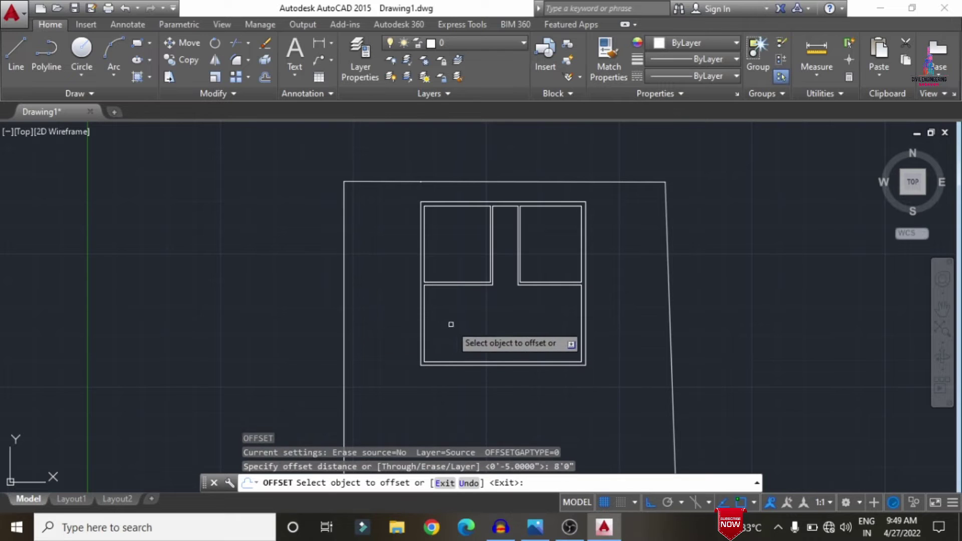
click(426, 340)
click(512, 328)
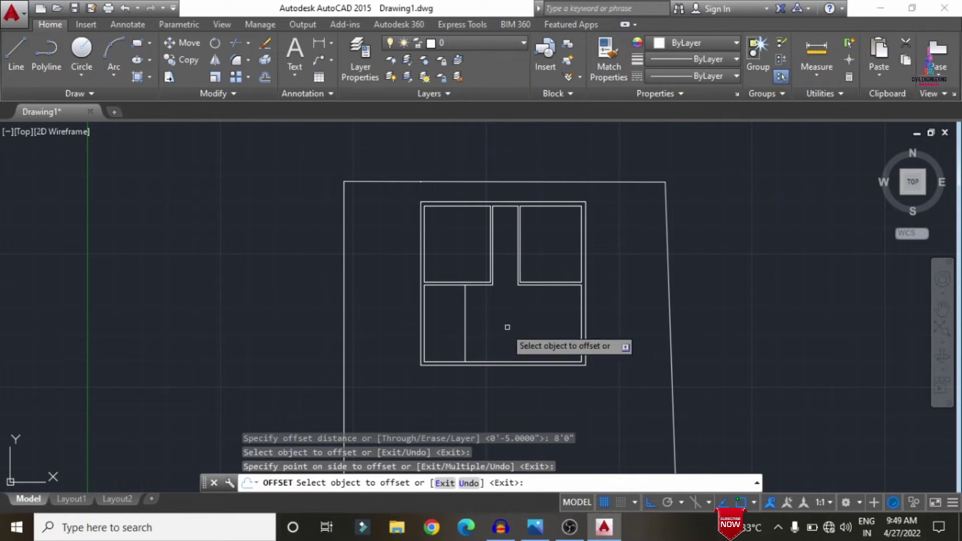
Draw a vertical line from the upper-left bedroom's lower-right outer corner down past the lower outer wall.
key(Escape)
scroll(451, 344, up, 2)
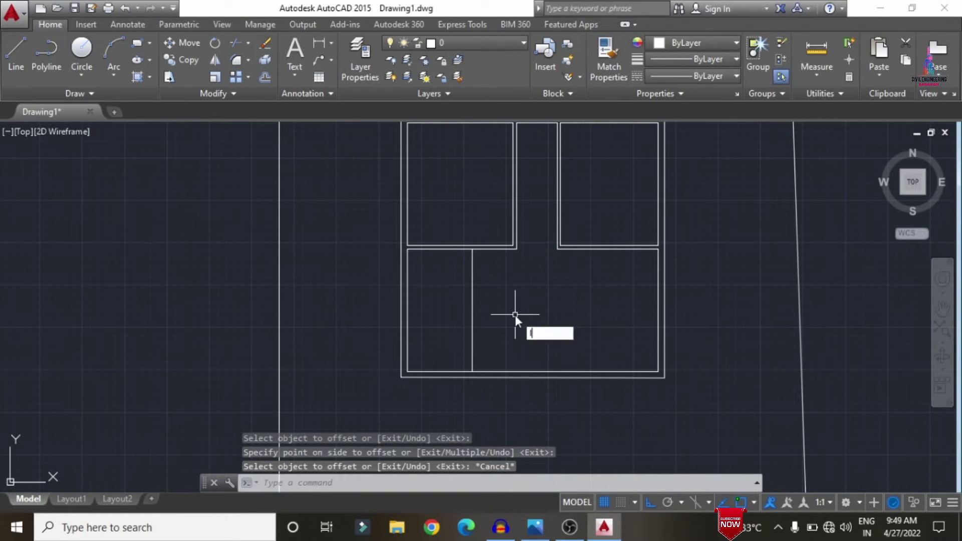
text(l)
key(Return)
click(517, 247)
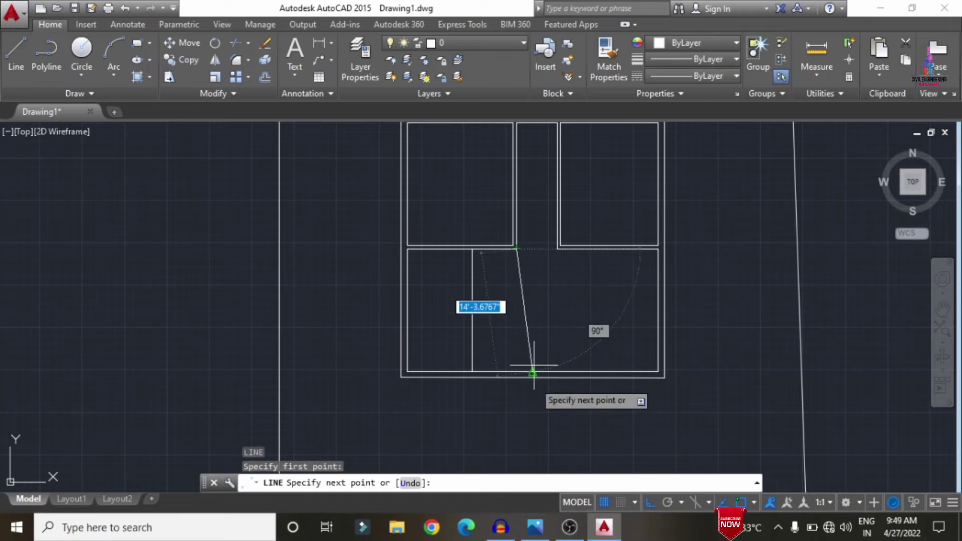
click(529, 420)
key(Escape)
Trim the new vertical line's excess so it ends at the lower wall's inner line.
text(tr)
key(Return)
key(Return)
click(517, 404)
scroll(516, 371, up, 1)
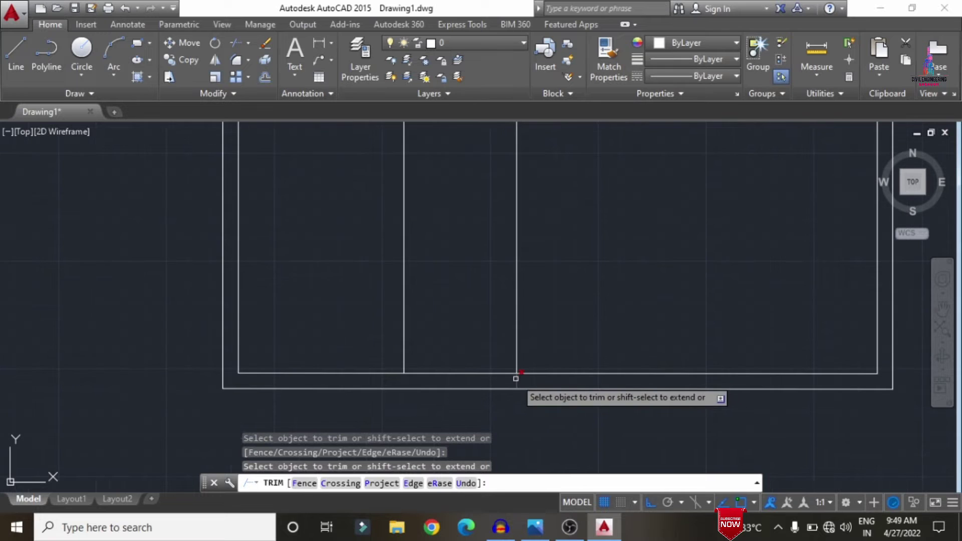
scroll(513, 375, down, 1)
key(Escape)
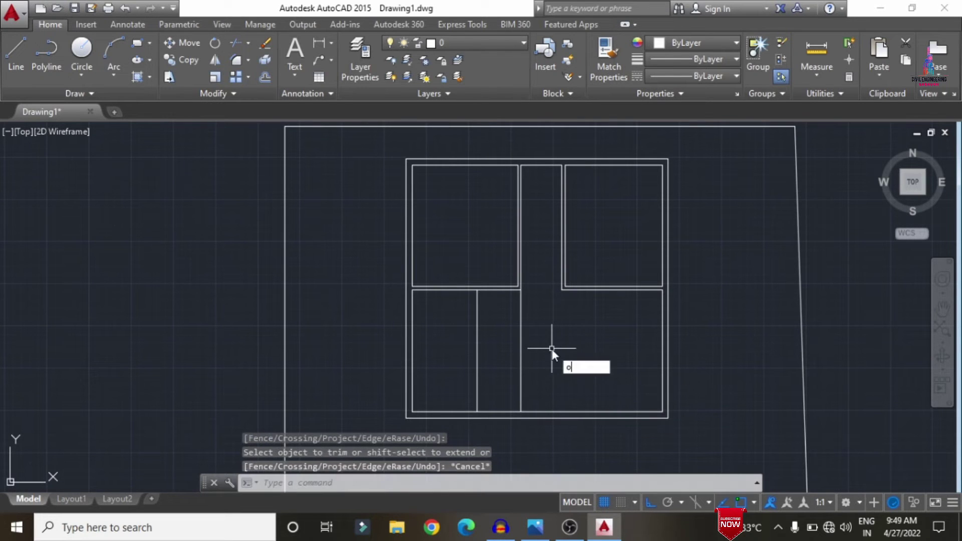
Offset the lower outer wall's inner line 7'0" upward to set the depth of the kitchen and adjoining small room.
text(o)
key(Return)
text(7'0)
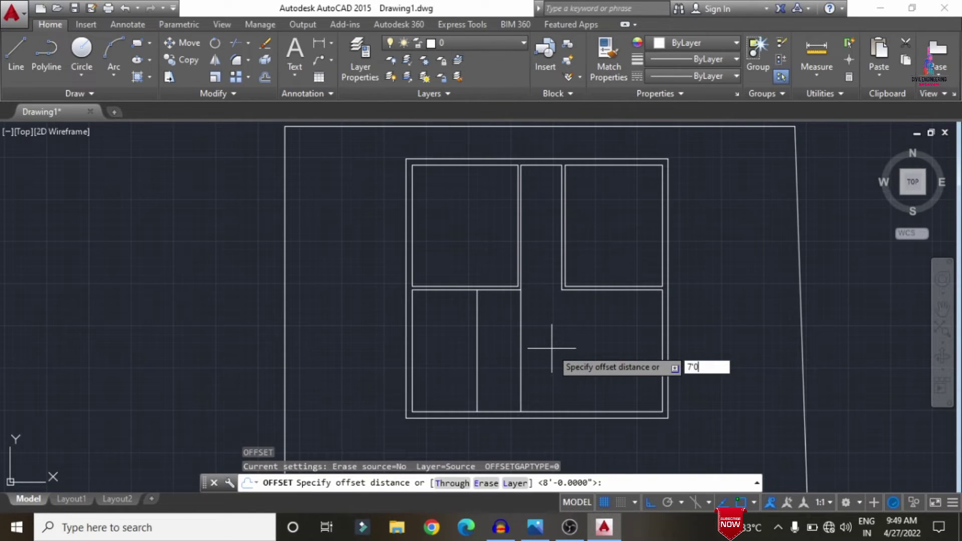
text(")
key(Return)
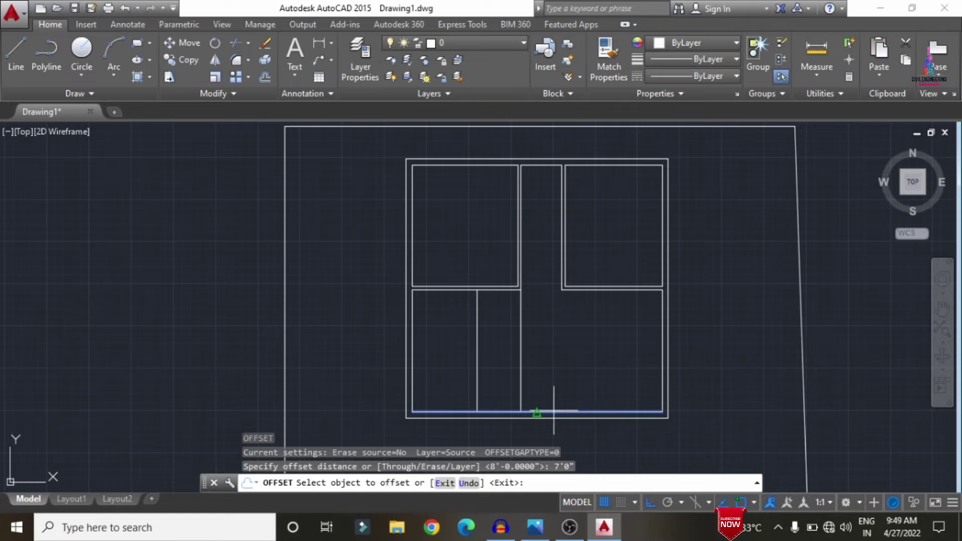
click(554, 410)
click(561, 336)
key(Escape)
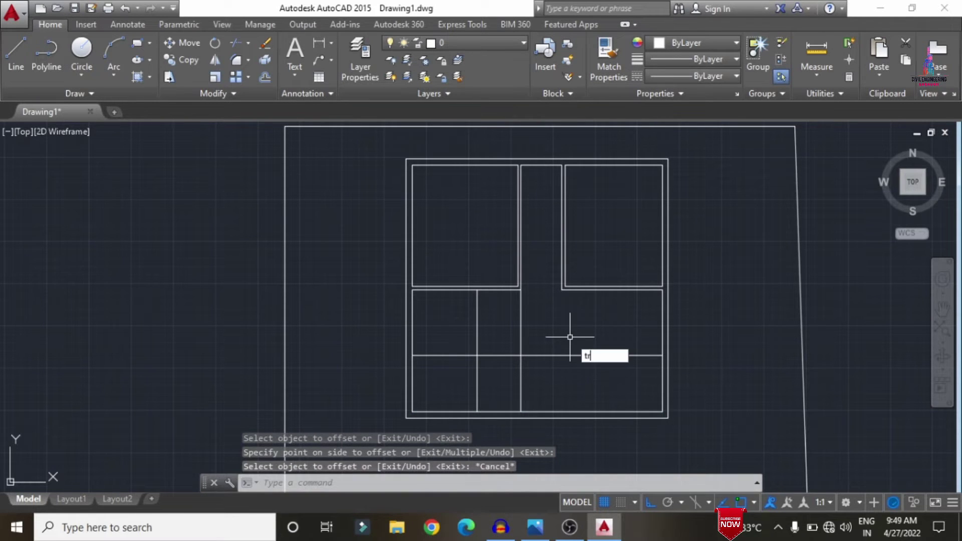
Trim the vertical lines above the 7'0" offset line and its excess to the right, leaving two adjoining small rooms.
text(tr)
key(Return)
key(Return)
click(538, 321)
click(451, 333)
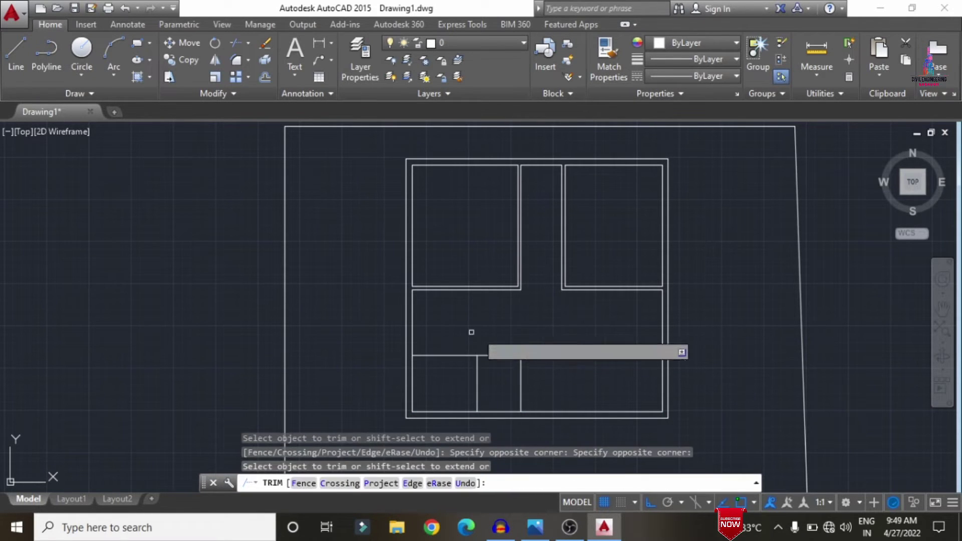
click(569, 323)
click(556, 376)
key(Escape)
Offset the small rooms' right line leftward, dividing line rightward and upper line downward by 5" for the wall thickness.
scroll(516, 380, up, 4)
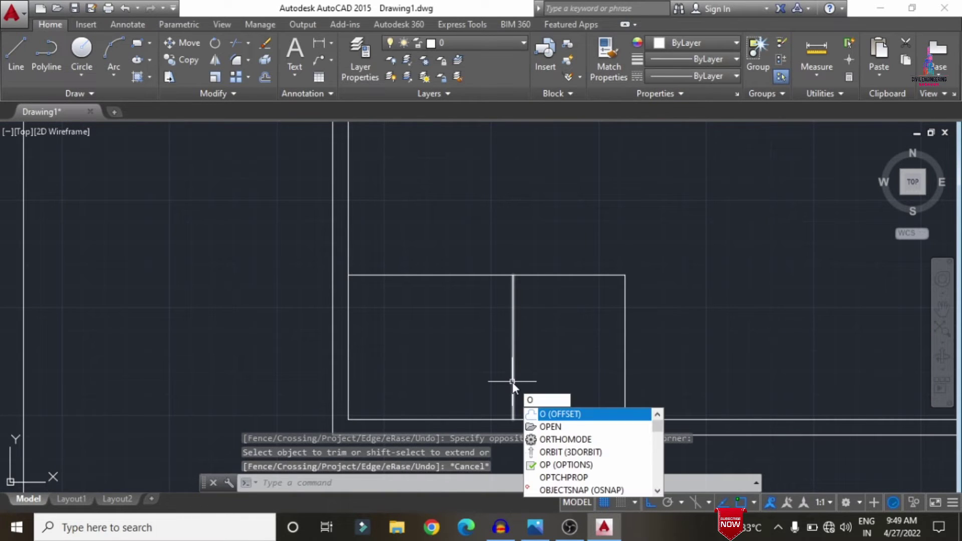
key(Return)
text(5")
key(Return)
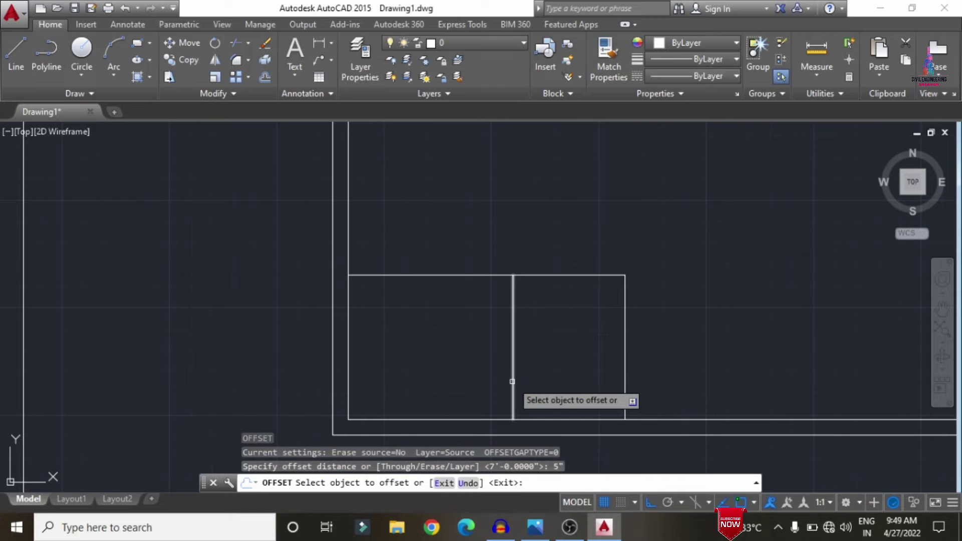
click(625, 333)
click(533, 356)
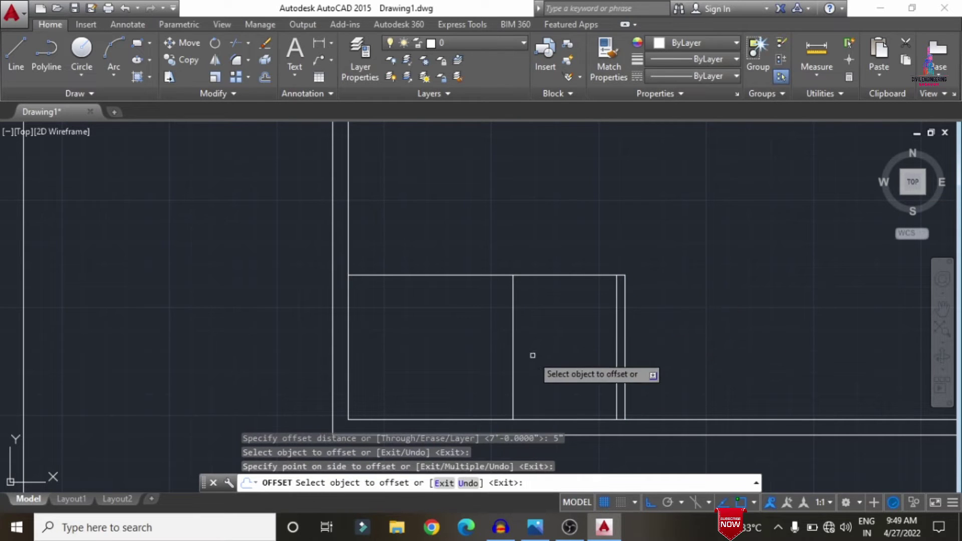
click(513, 351)
click(532, 321)
click(545, 275)
click(551, 321)
key(Escape)
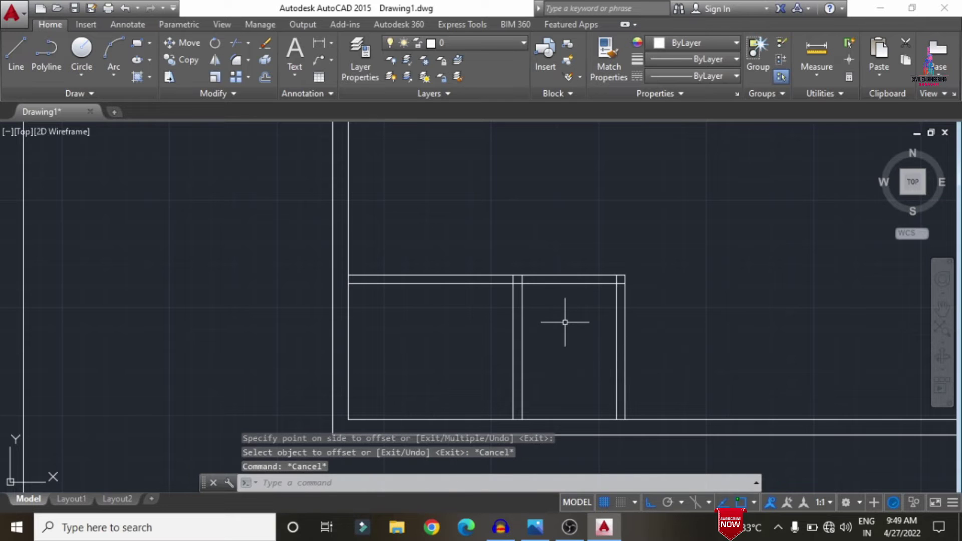
Trim the overlapping lines where the 5" walls of the two small rooms meet.
text(tr)
key(Return)
key(Return)
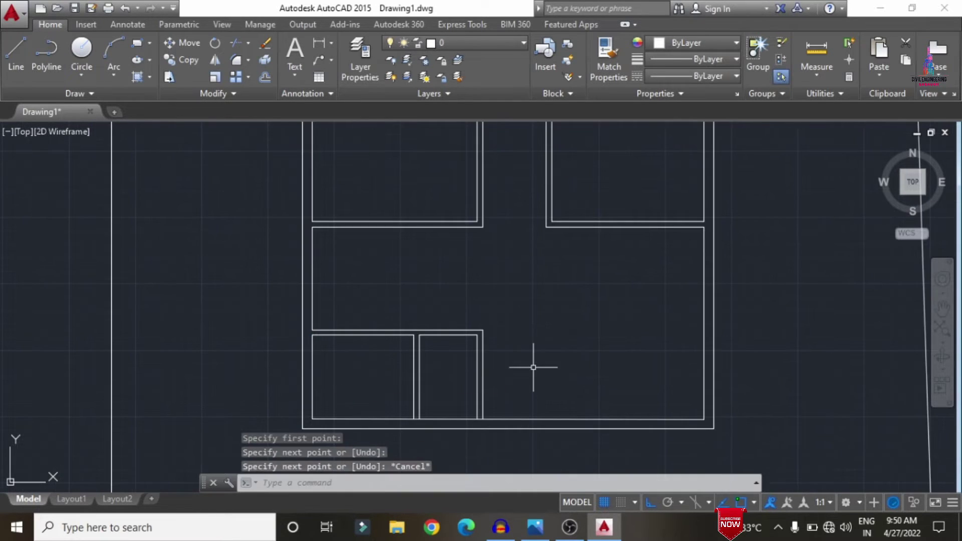
Trim the lower wall's inner line across the right partition's thickness and erase the remaining inner line below the two small rooms.
scroll(467, 416, up, 6)
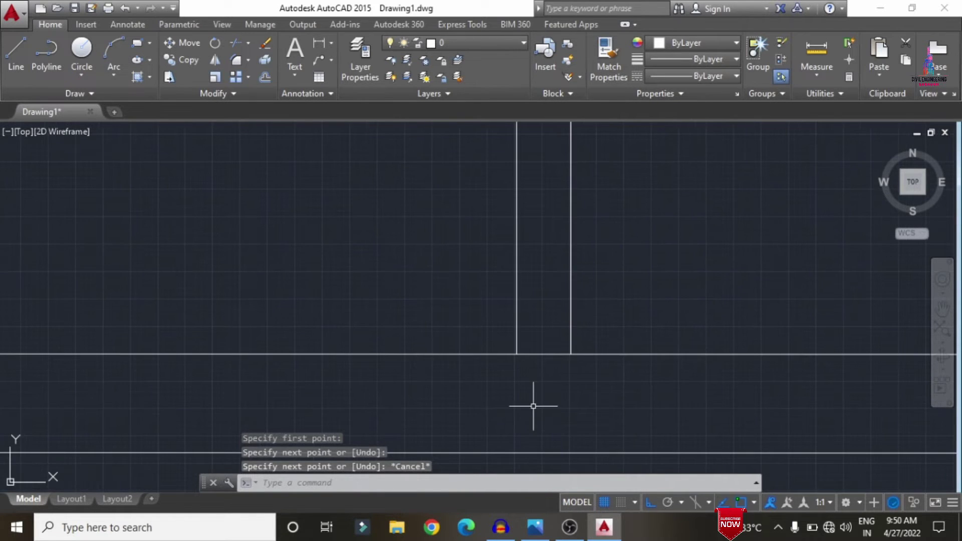
scroll(622, 384, down, 2)
text(tr)
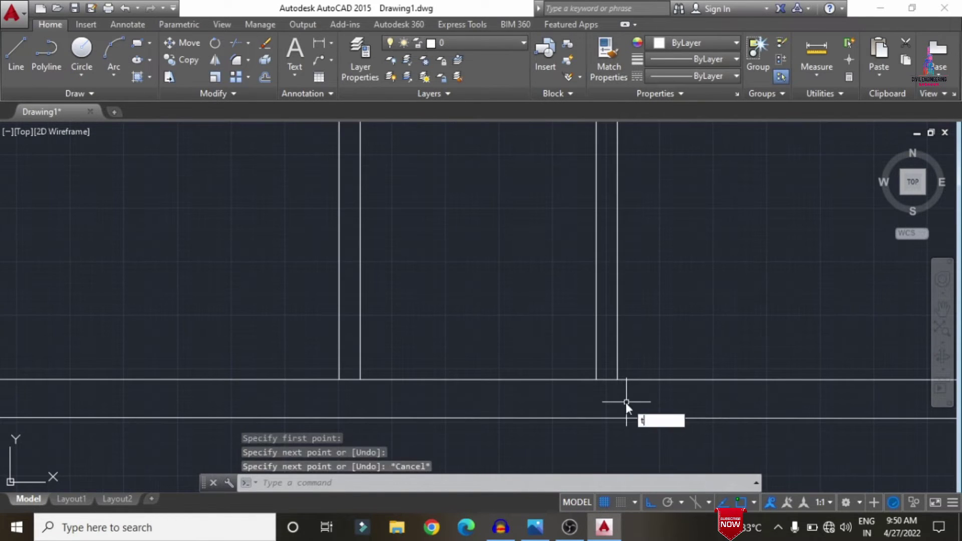
key(Return)
key(Return)
click(606, 379)
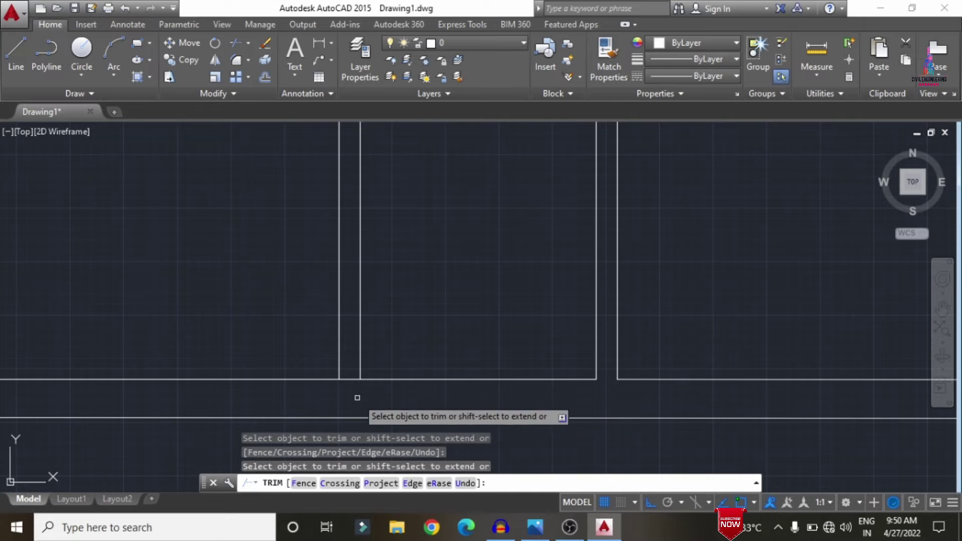
click(352, 380)
key(Escape)
click(352, 379)
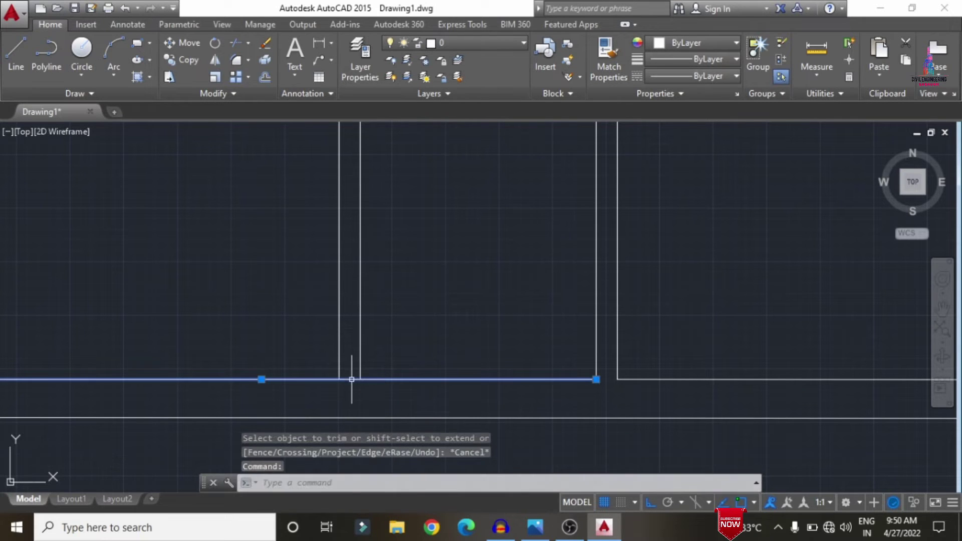
key(Delete)
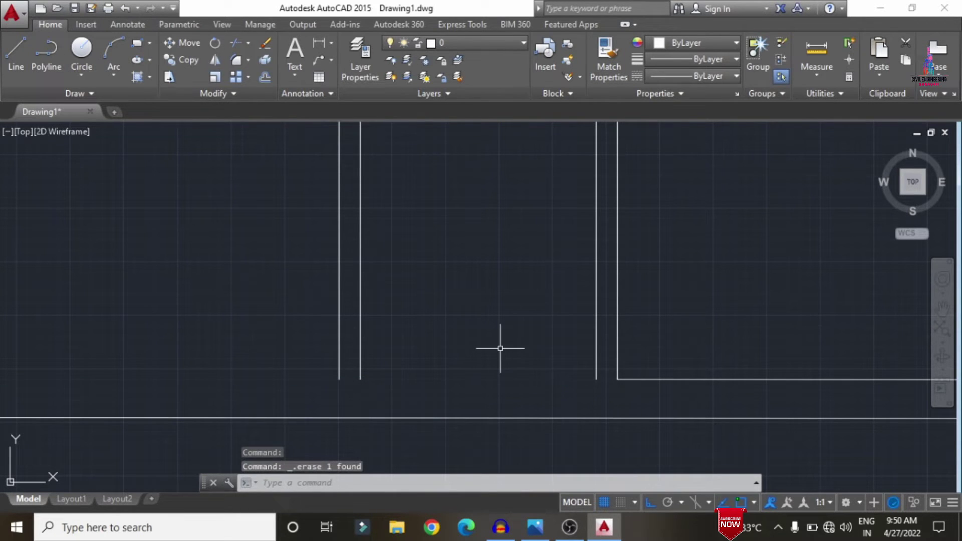
Redraw the inner wall line along the lower edge of each small room, leaving the partition junction open.
text(l)
key(Return)
click(597, 380)
click(361, 370)
scroll(556, 327, down, 2)
key(Escape)
text(l)
key(Return)
click(422, 360)
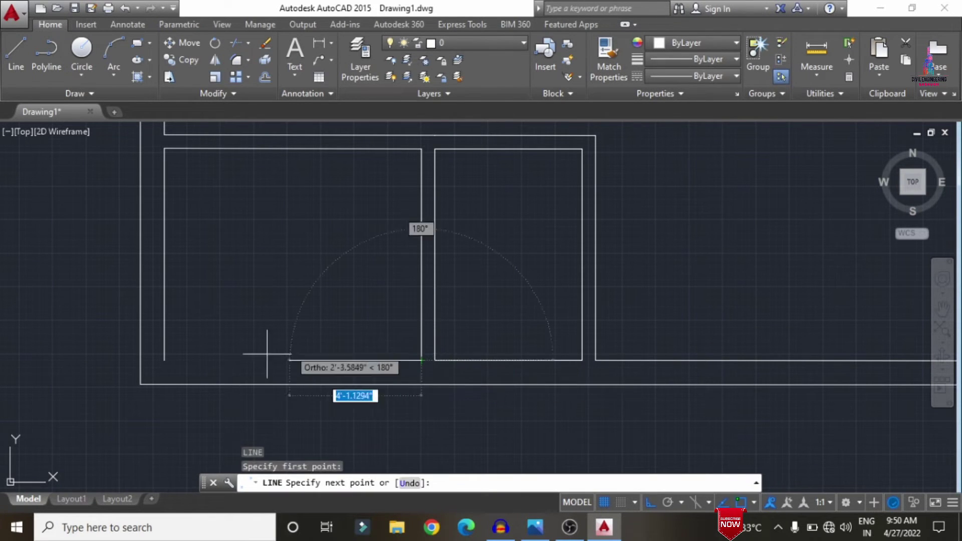
click(164, 360)
key(Escape)
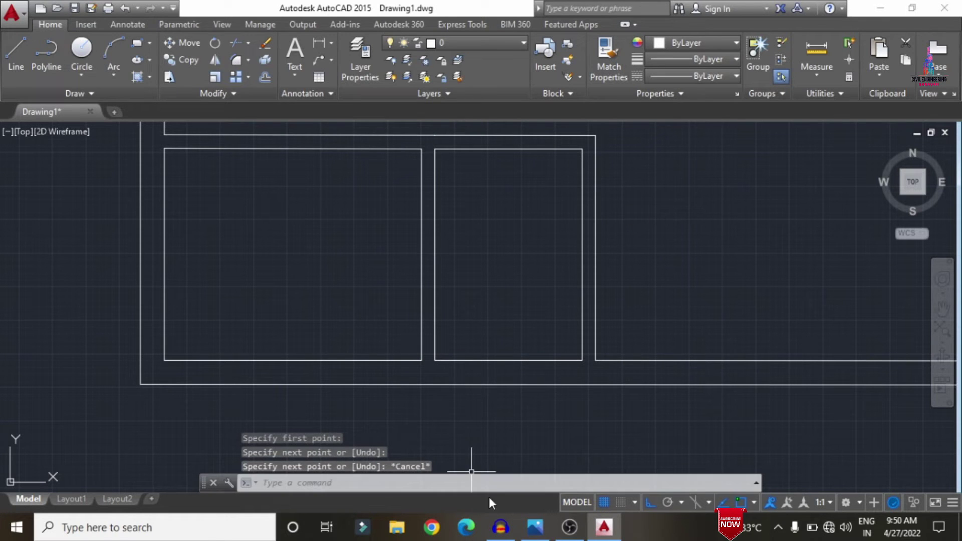
Compare the whole plan with the sketch photo to check the room layout and door positions.
key(alt+Tab)
key(alt+Tab)
key(alt+Tab)
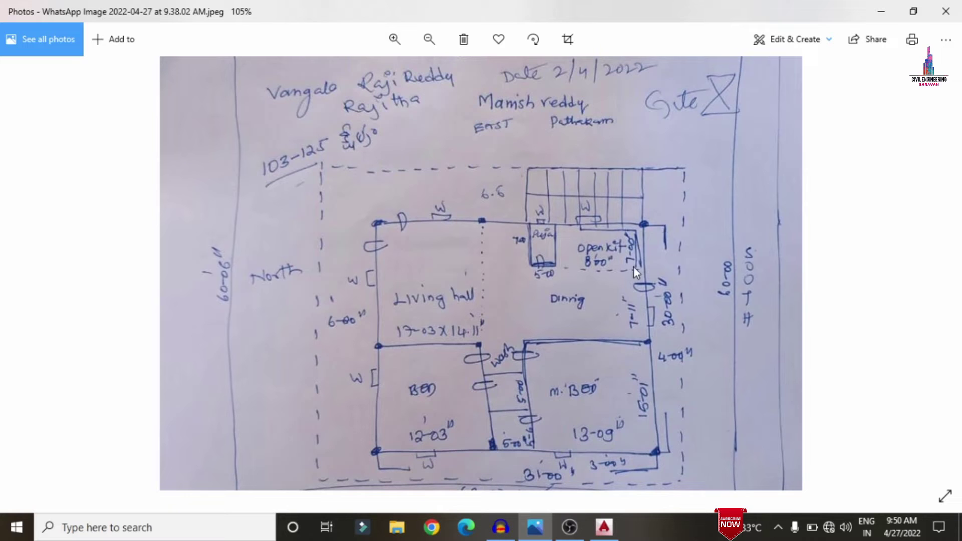
key(alt+Tab)
scroll(515, 393, down, 5)
middle_drag(526, 361, 511, 320)
key(alt+Tab)
click(604, 528)
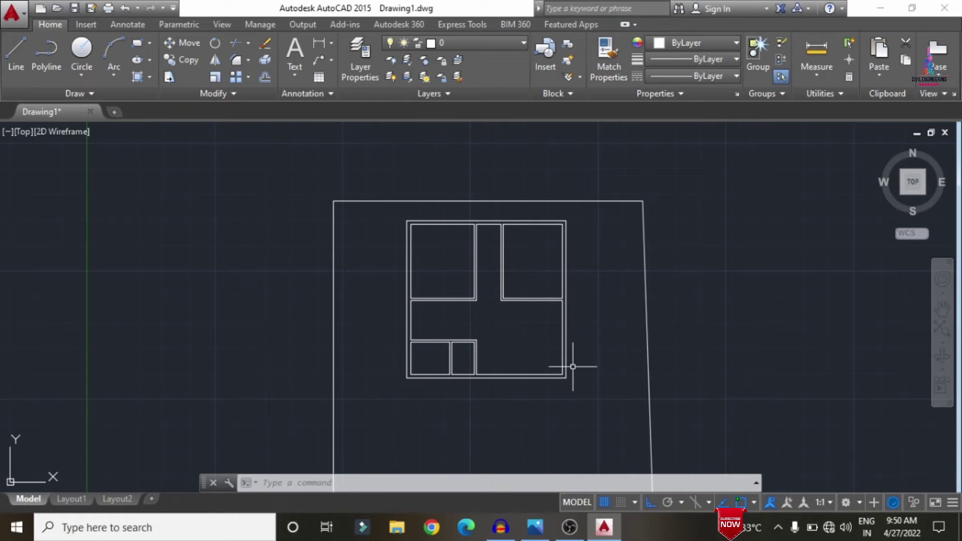
Draw two vertical guide lines across the lower outer wall near its right corner to mark a door opening.
scroll(572, 367, up, 5)
text(l)
key(Return)
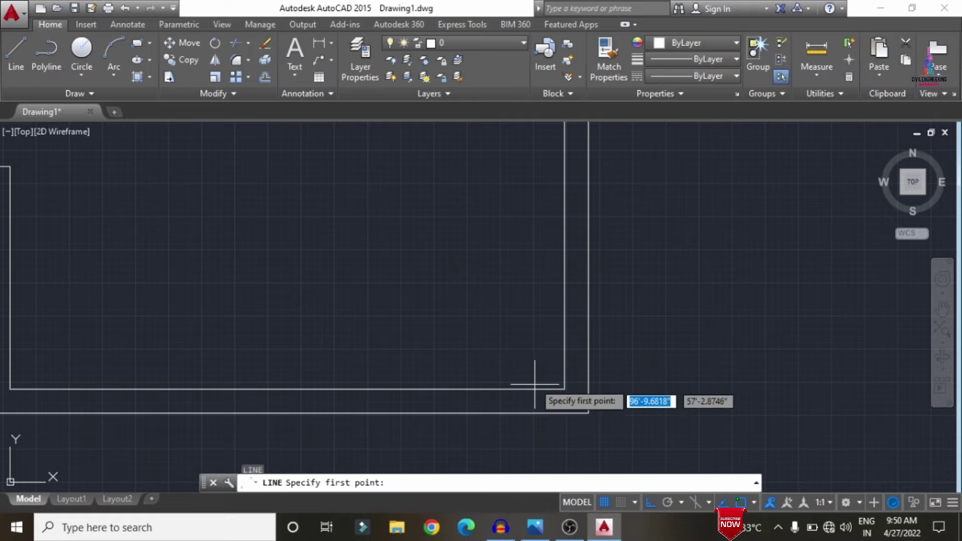
click(531, 343)
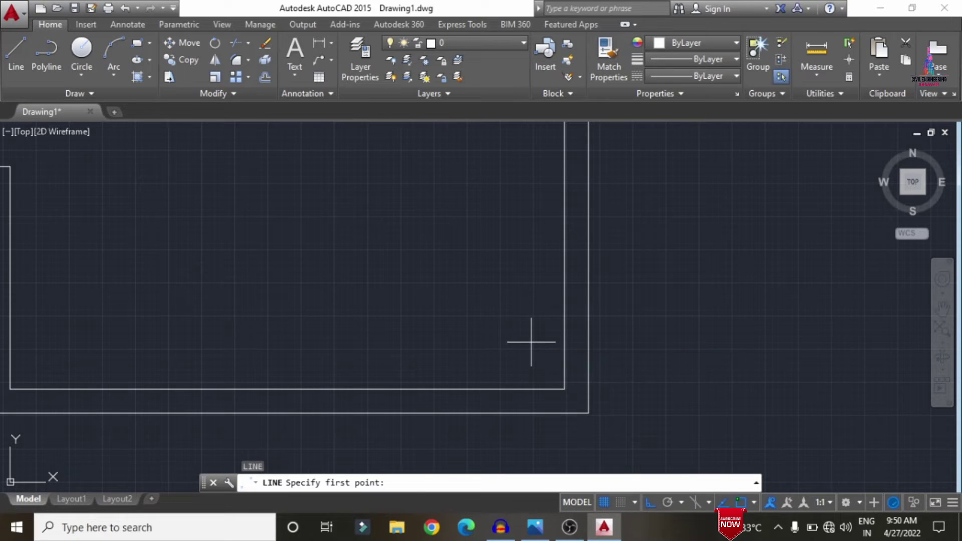
click(518, 446)
key(Escape)
key(Return)
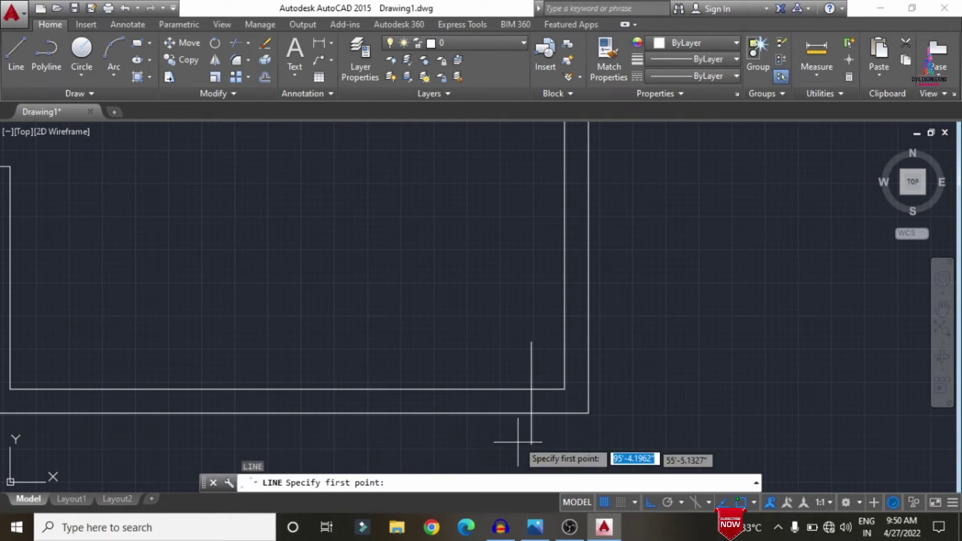
click(434, 330)
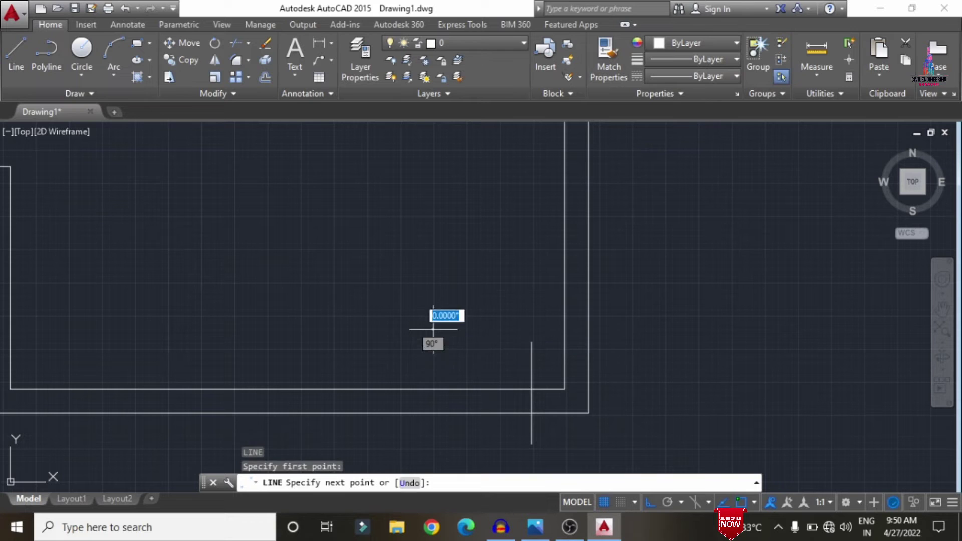
click(431, 446)
key(Escape)
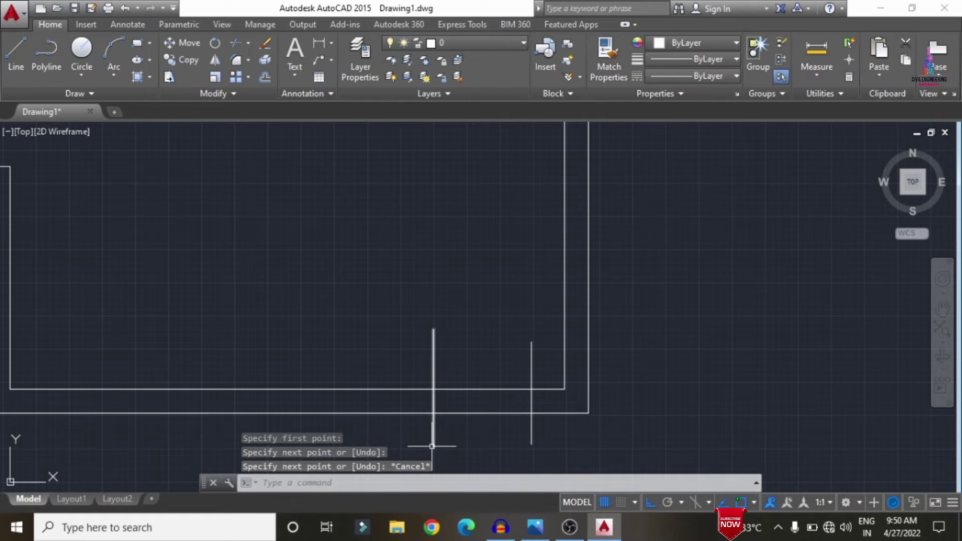
Trim the ends of both vertical guide lines that project beyond the lower outer wall's faces.
text(tr)
key(Return)
key(Return)
click(419, 436)
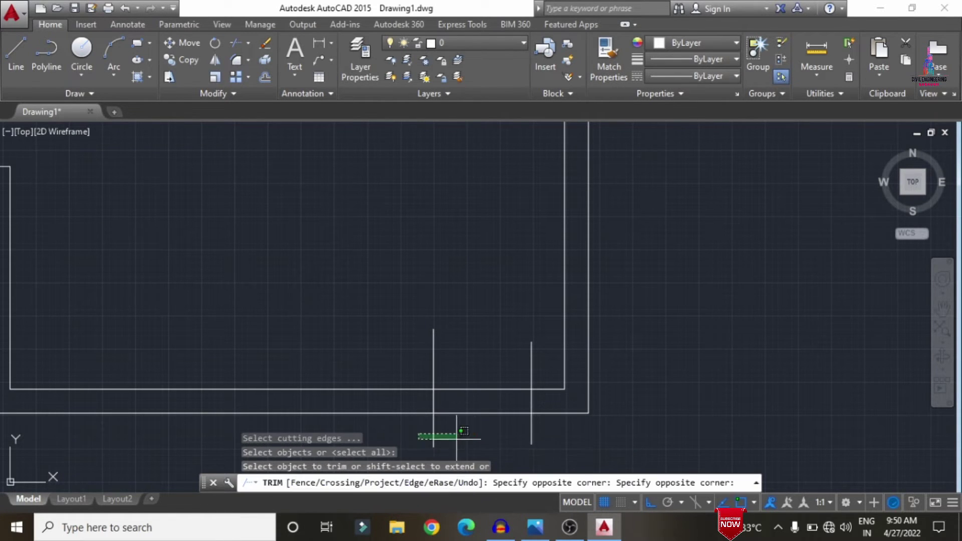
click(541, 438)
click(413, 336)
click(554, 375)
click(497, 338)
key(Escape)
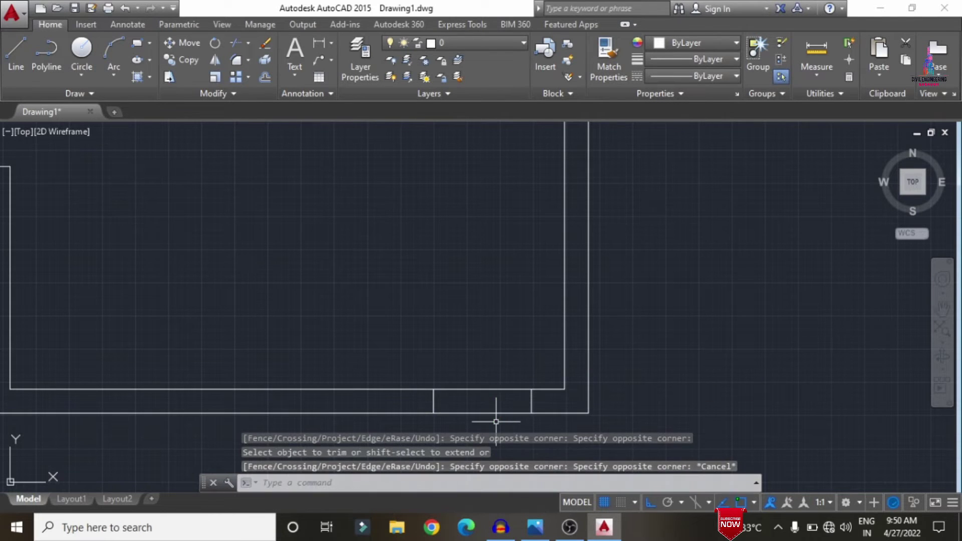
Trim the lower outer wall's lines between the two jambs to cut the door opening.
text(tr)
key(Return)
key(Return)
click(501, 420)
click(478, 356)
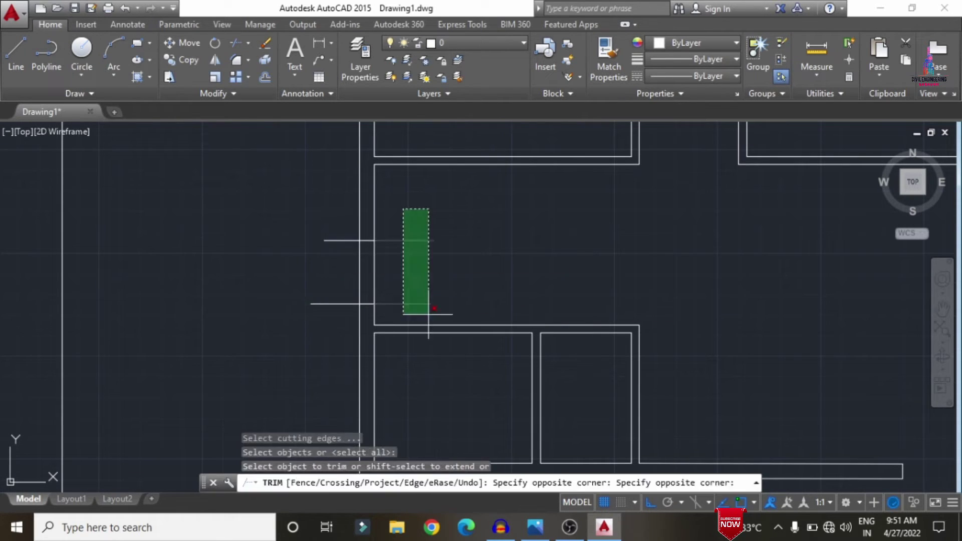
Trim the overhanging ends of the two horizontal guide lines across the left outer wall between the bedroom and kitchen.
click(402, 311)
click(513, 261)
click(597, 280)
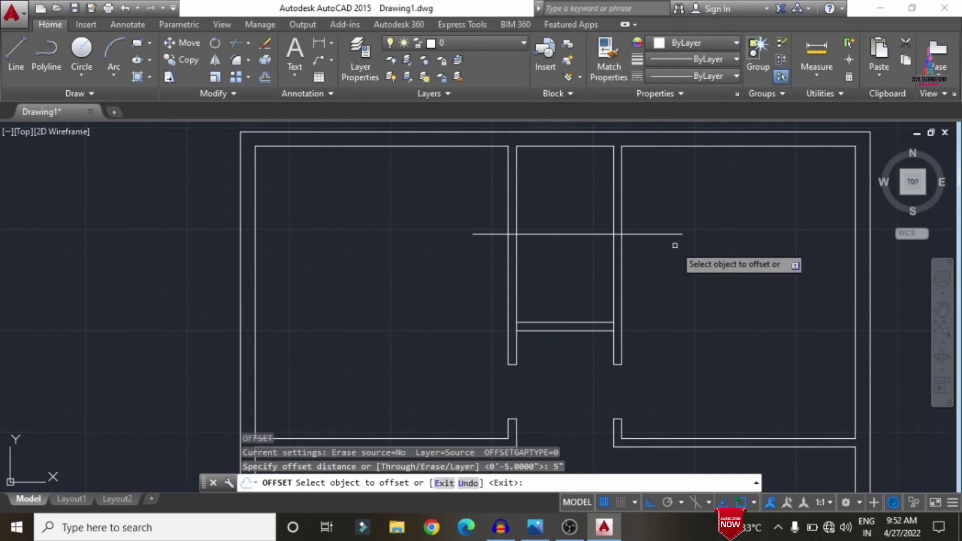
Trim the passage cross walls and the remaining door openings in the partitions and outer walls.
text(t)
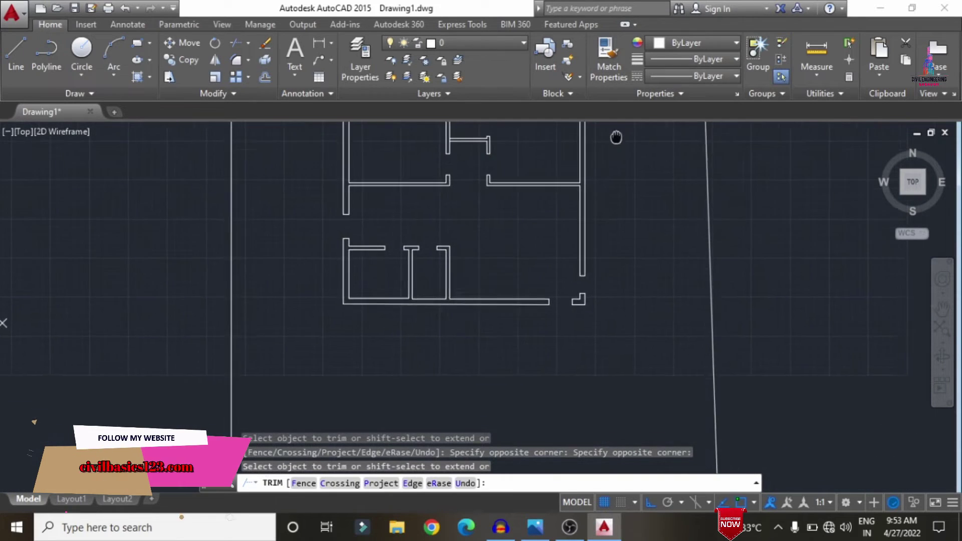
scroll(611, 155, down, 3)
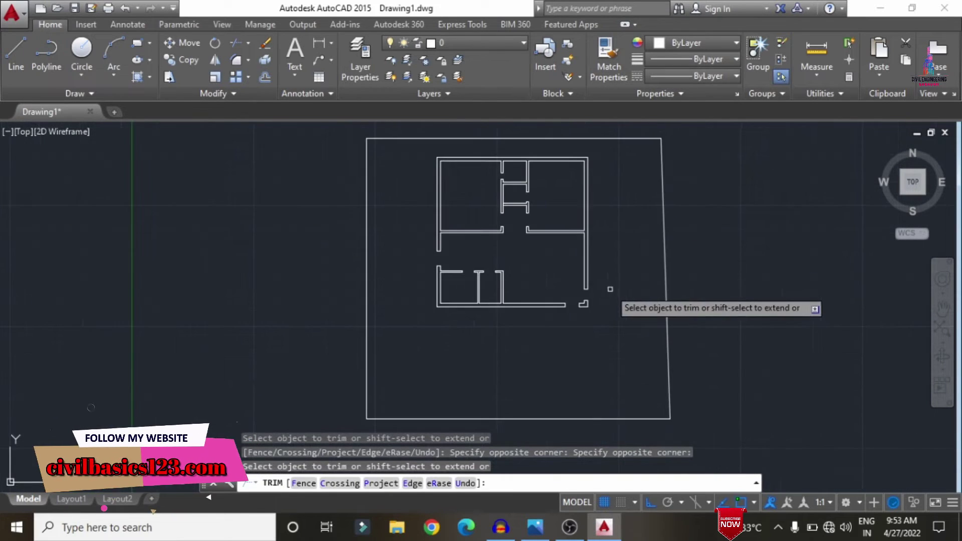
key(Escape)
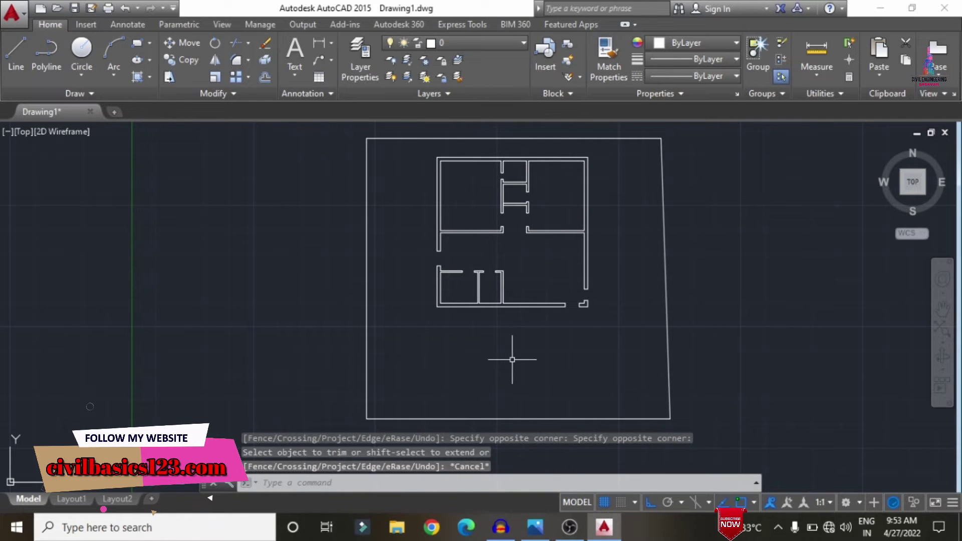
scroll(511, 359, up, 2)
scroll(514, 359, up, 2)
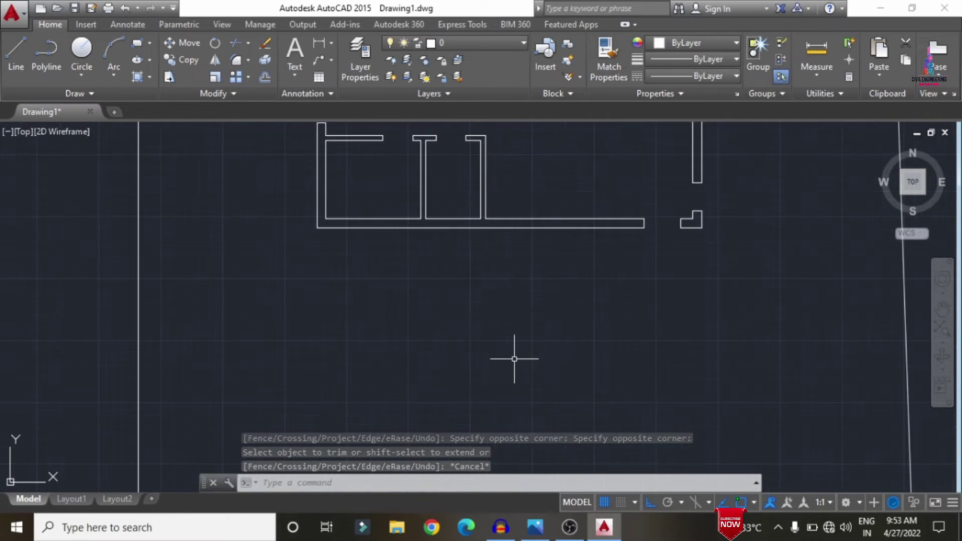
Draw a 9" vertical line in the open space below the lower outer wall.
text(l)
key(Return)
click(535, 313)
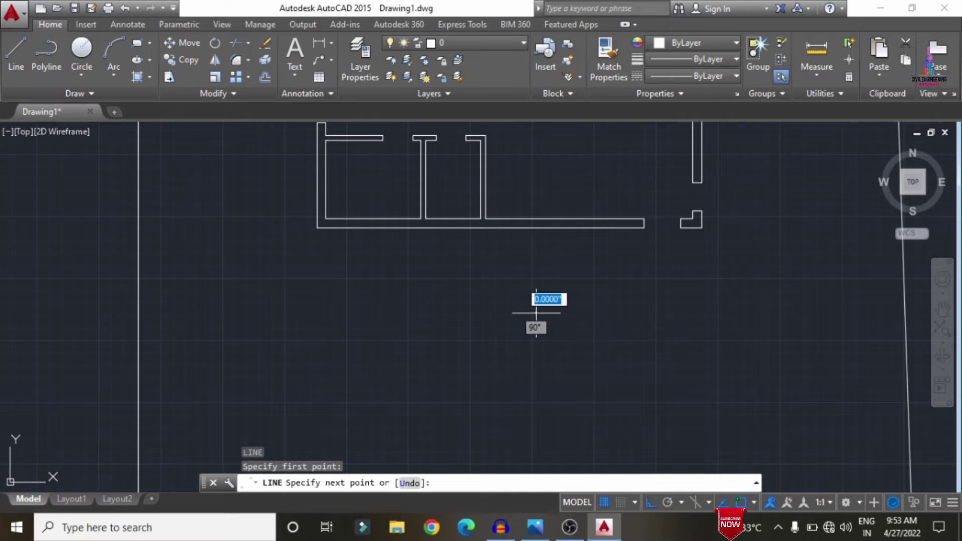
text(5')
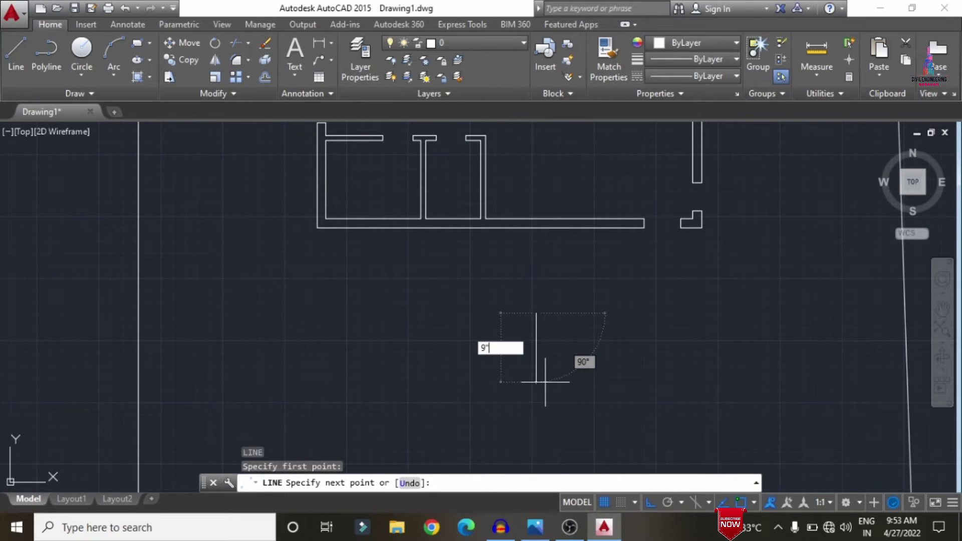
key(Return)
key(Escape)
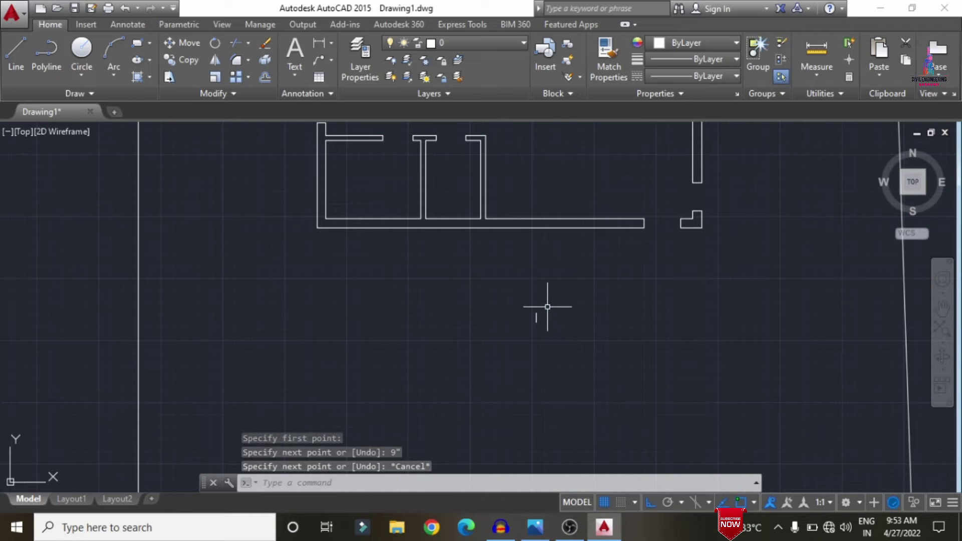
Complete a long horizontal window rectangle from the short line, with its opposite end 9" deep.
scroll(554, 307, up, 2)
text(l)
key(Return)
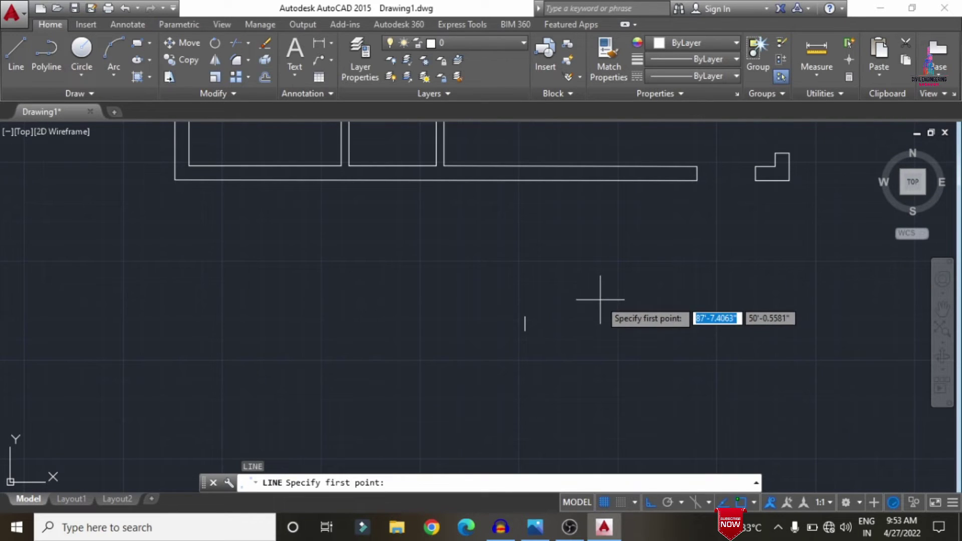
click(525, 317)
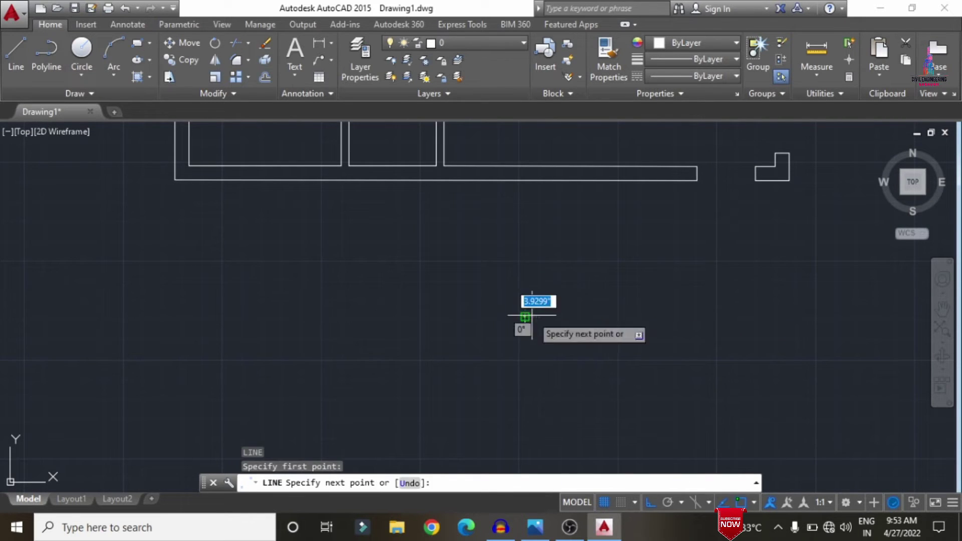
click(653, 307)
text(9")
key(Return)
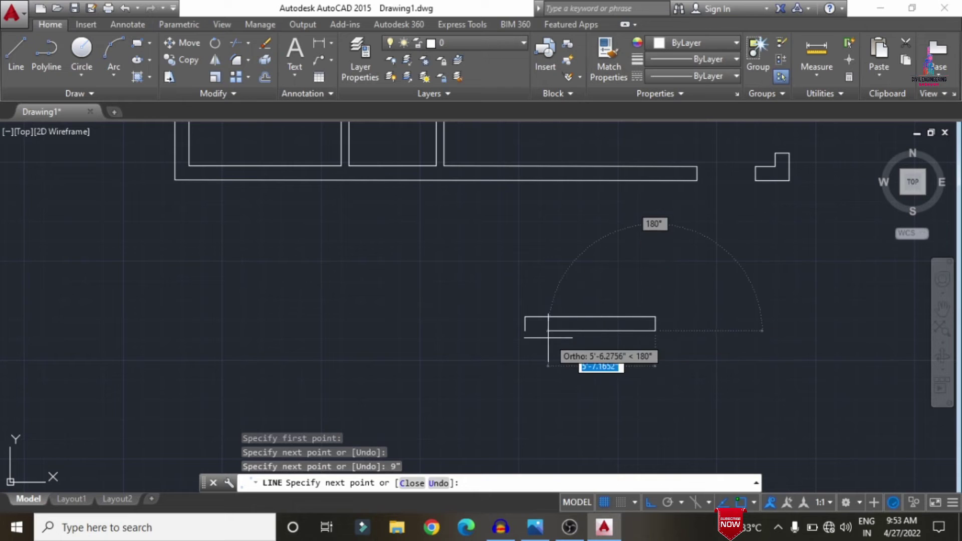
click(549, 338)
key(Escape)
Draw two vertical lines across the window rectangle to divide it into three panes.
scroll(606, 331, up, 4)
text(l)
key(Return)
click(483, 293)
click(485, 258)
click(485, 354)
key(Escape)
text(l)
key(Return)
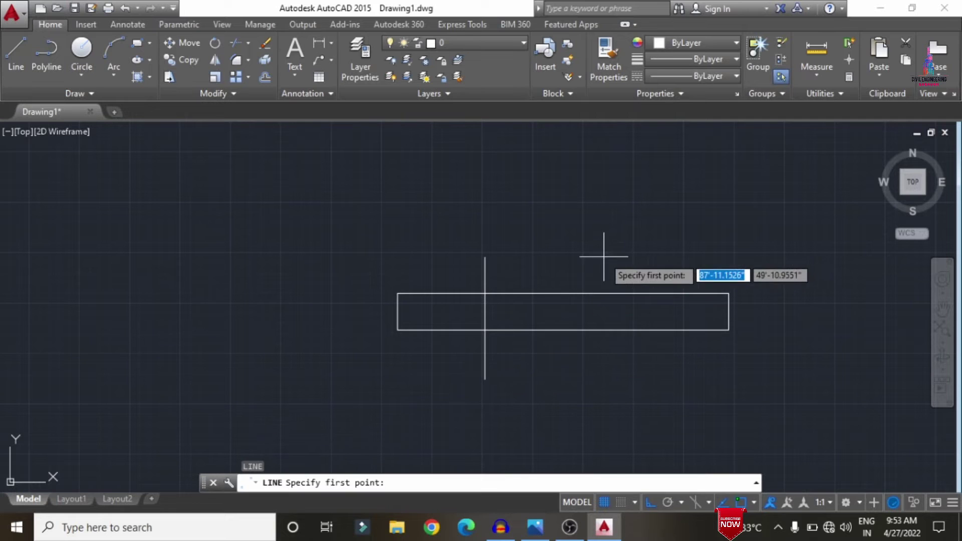
click(605, 256)
click(605, 381)
key(Escape)
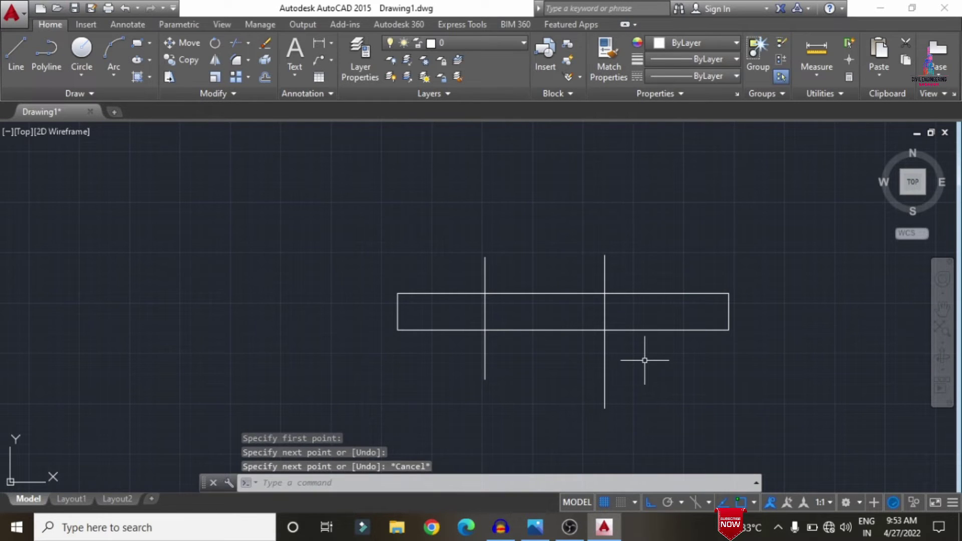
Trim the ends of both dividing lines that project above and below the rectangle.
key(Return)
key(Return)
click(645, 266)
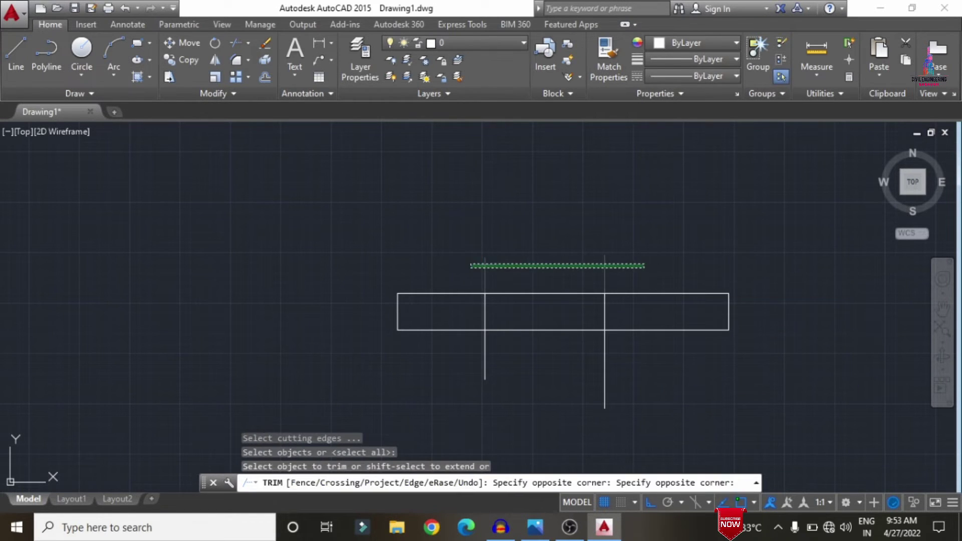
click(471, 264)
click(458, 375)
click(644, 355)
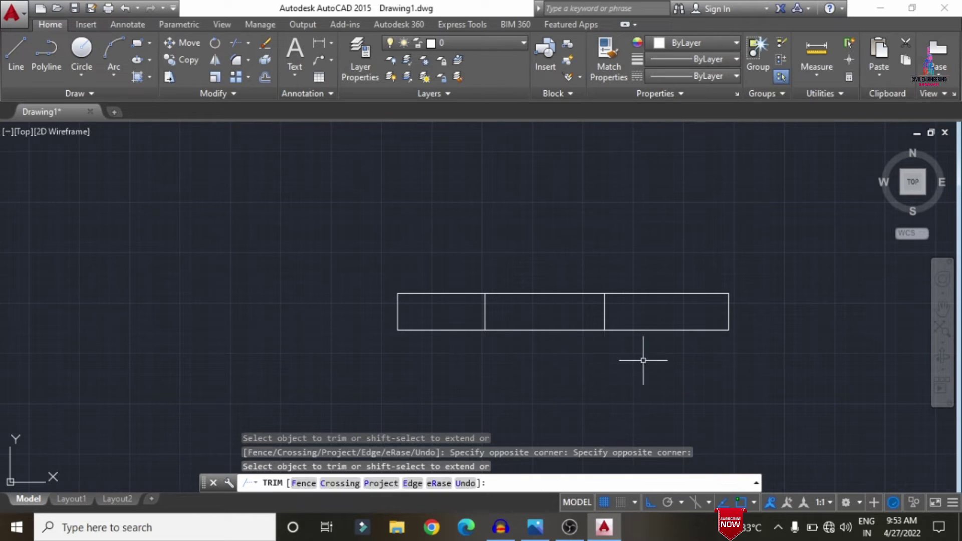
key(Escape)
Offset both long edges of the three-pane window rectangle 3" inward.
text(o)
key(Return)
text(3)
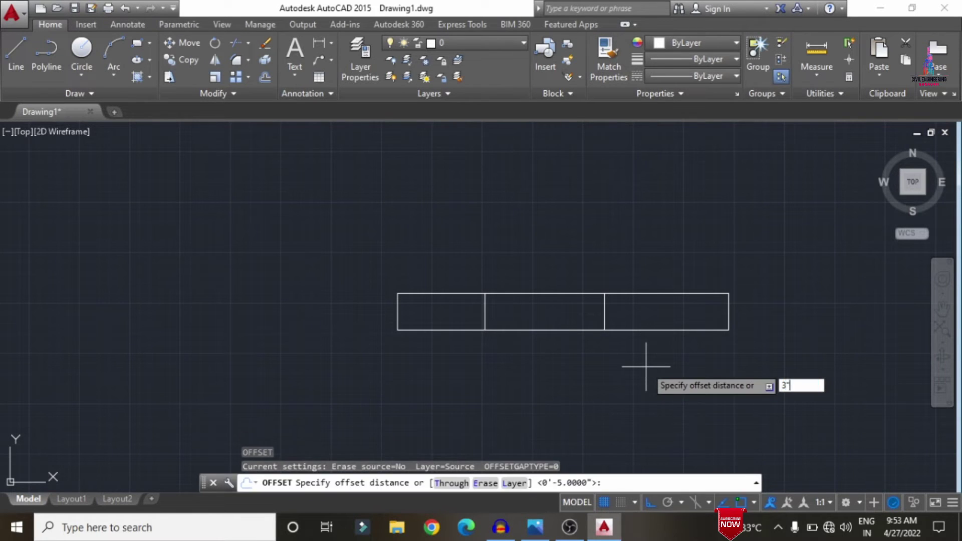
key(Return)
click(570, 330)
click(565, 313)
click(544, 294)
click(563, 303)
key(Escape)
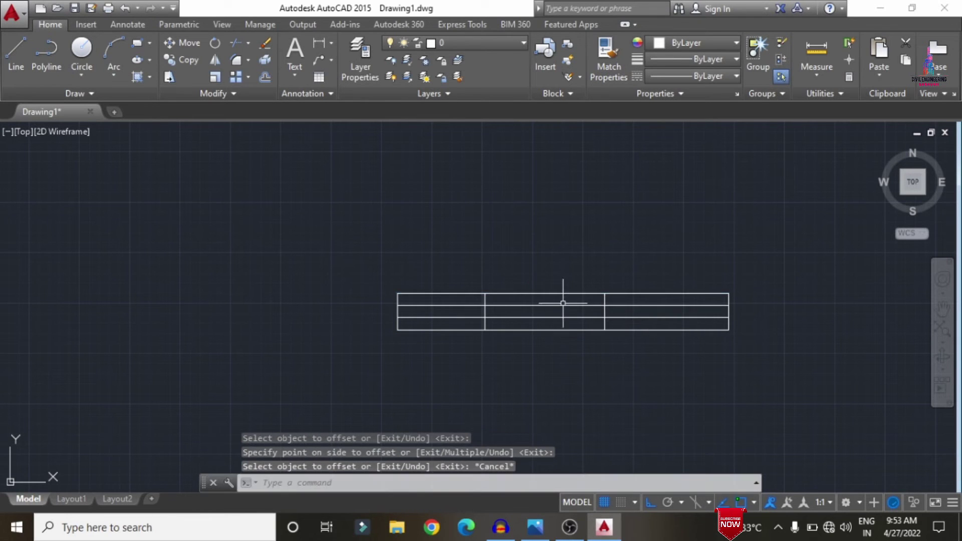
Erase the outer long edges of the three-pane window, keeping the two inner lines.
click(518, 291)
click(524, 279)
key(Delete)
click(533, 329)
key(Delete)
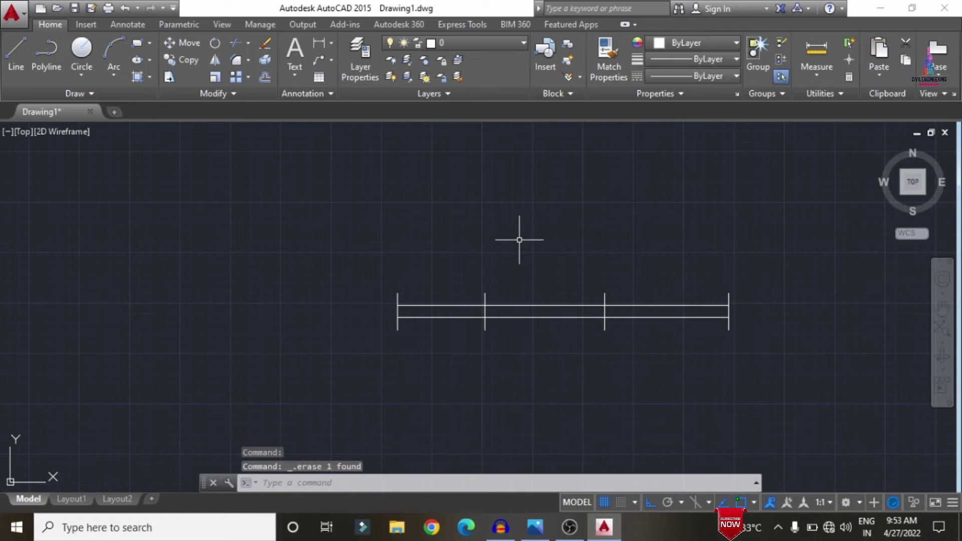
Trim the two pane dividers back to the inner pair of horizontal lines.
key(Return)
key(Return)
click(477, 284)
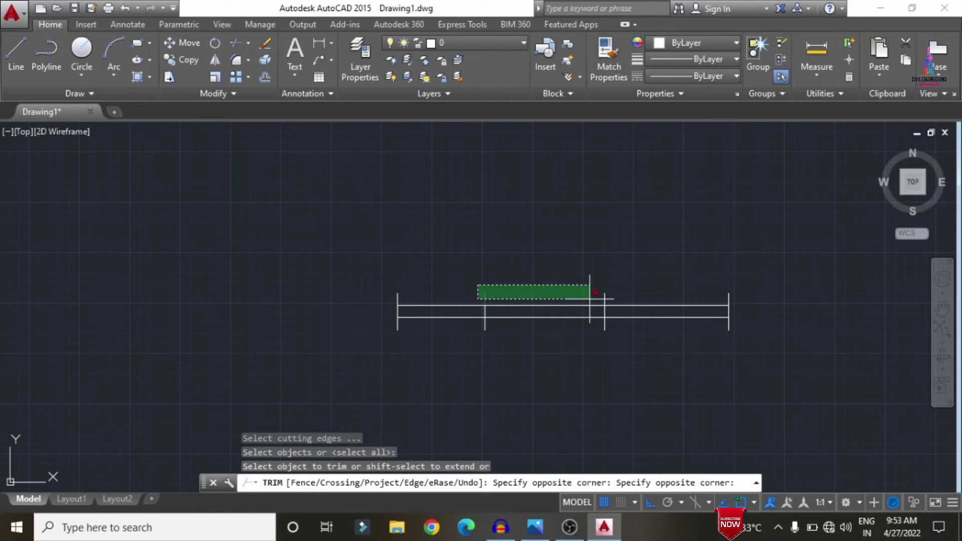
click(609, 298)
click(647, 348)
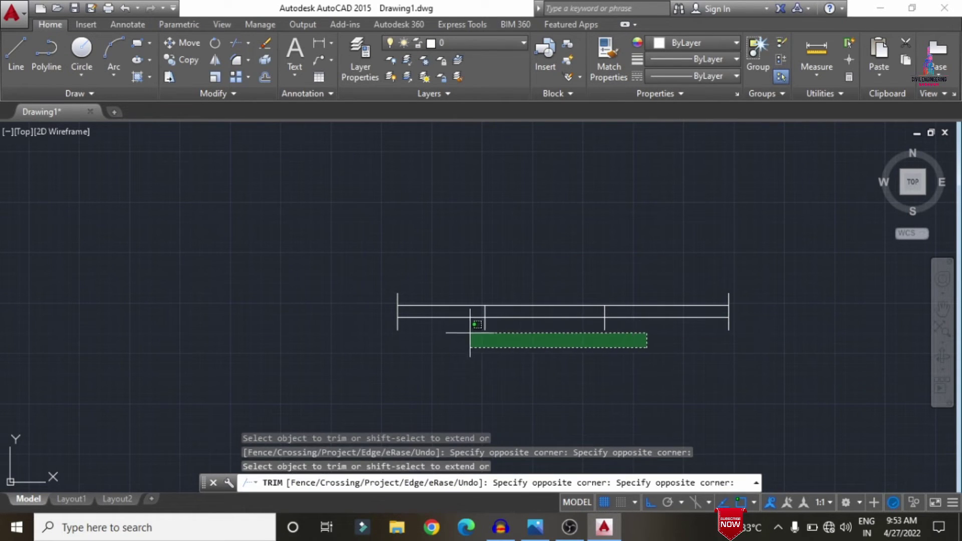
click(464, 329)
scroll(769, 316, down, 4)
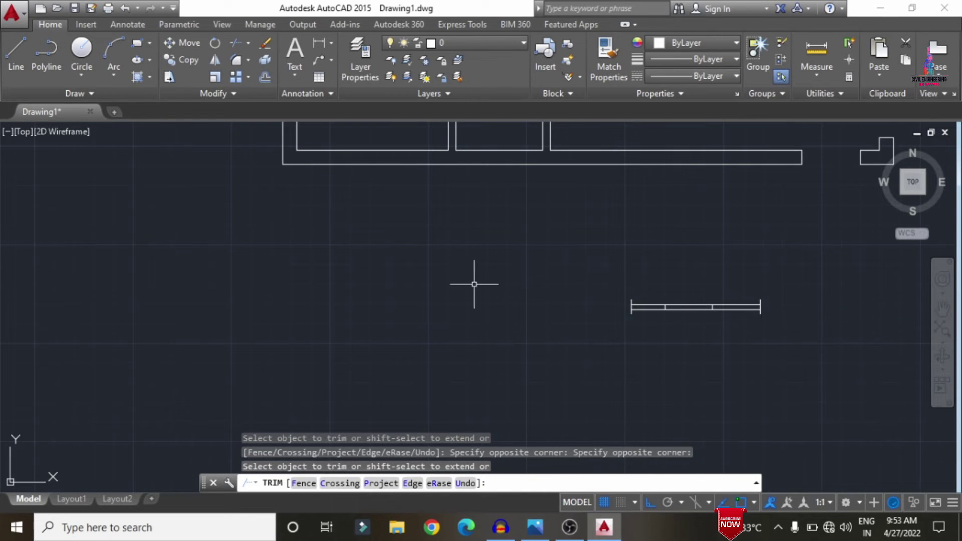
key(Escape)
Draw a second, shorter horizontal window rectangle 9" deep below the plan's lower-left corner.
middle_drag(388, 274, 452, 296)
key(Escape)
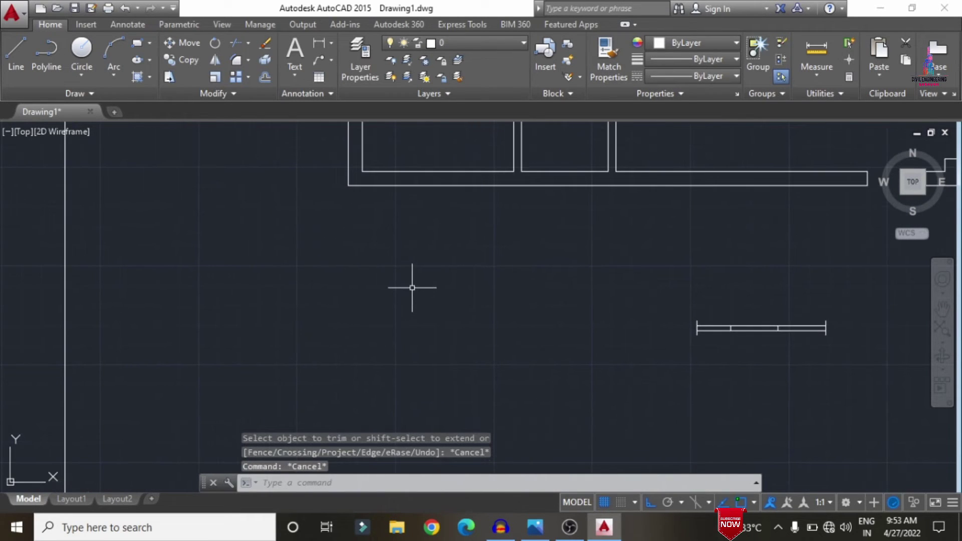
text(l)
key(Return)
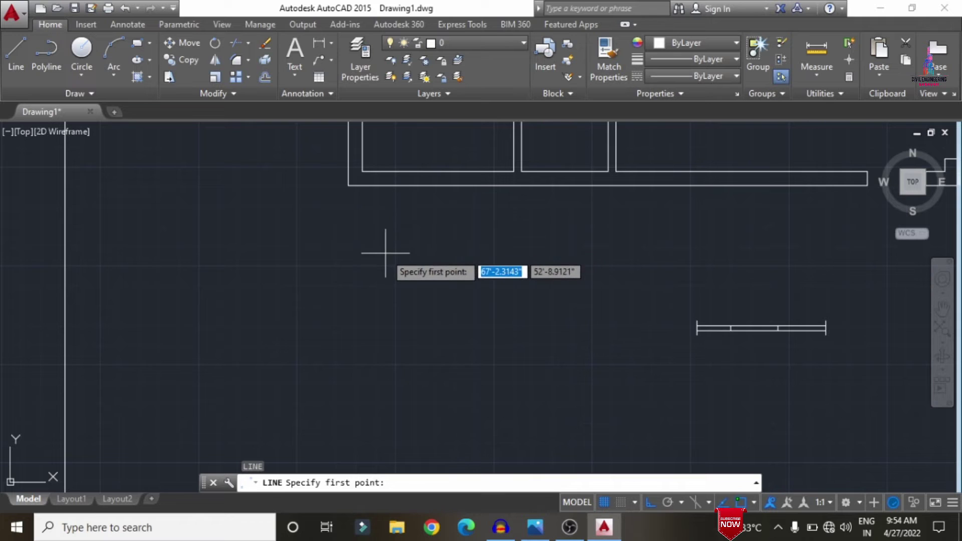
click(398, 260)
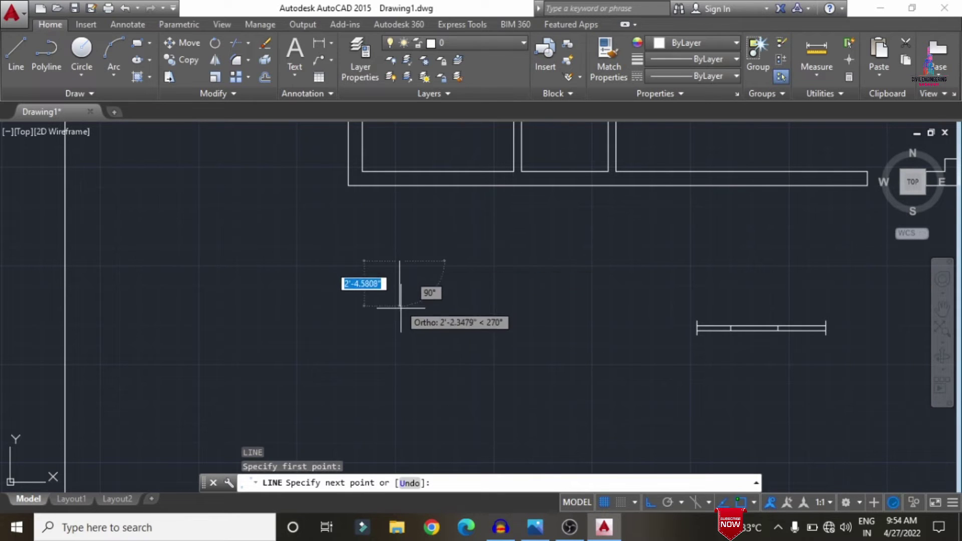
text(9)
key(Return)
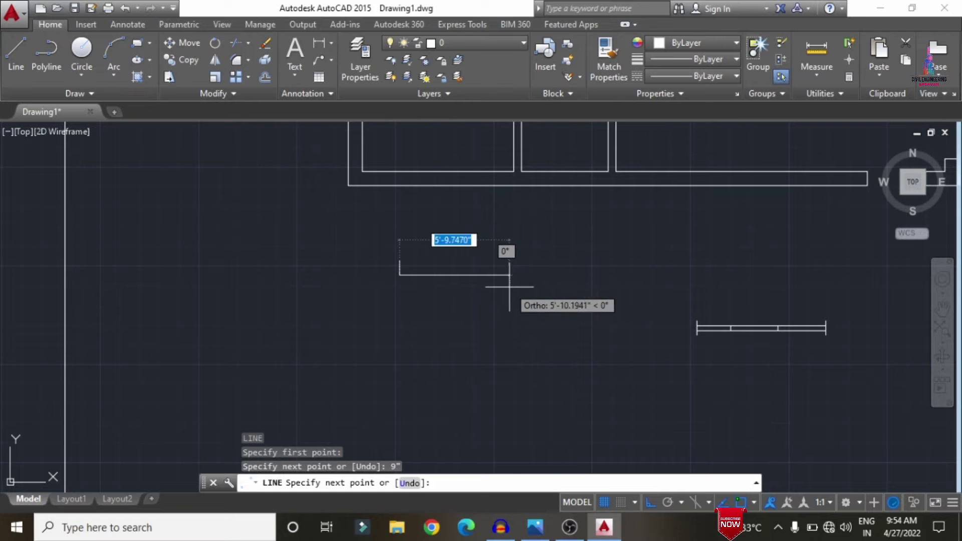
click(495, 274)
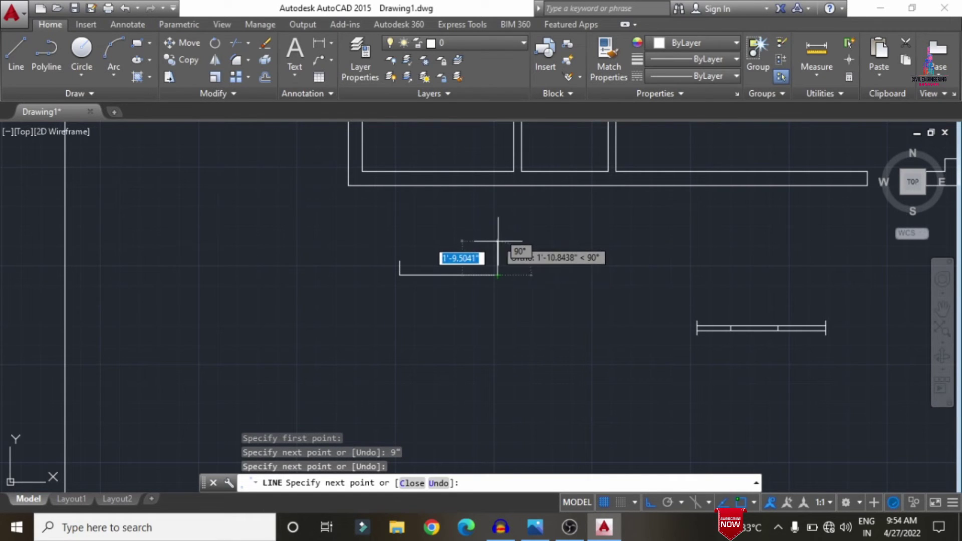
text(9")
key(Return)
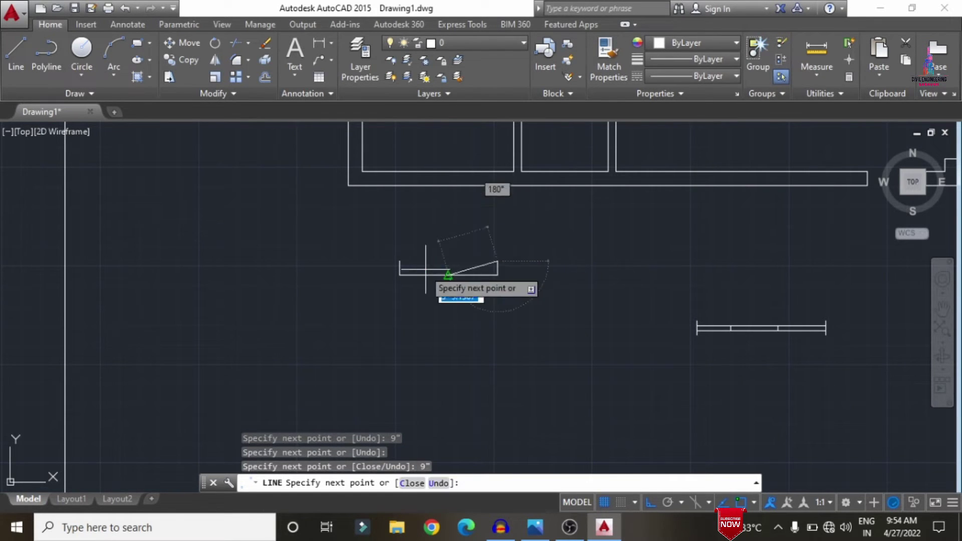
key(Escape)
Offset both long edges of the second window rectangle 3" inward.
scroll(437, 274, up, 3)
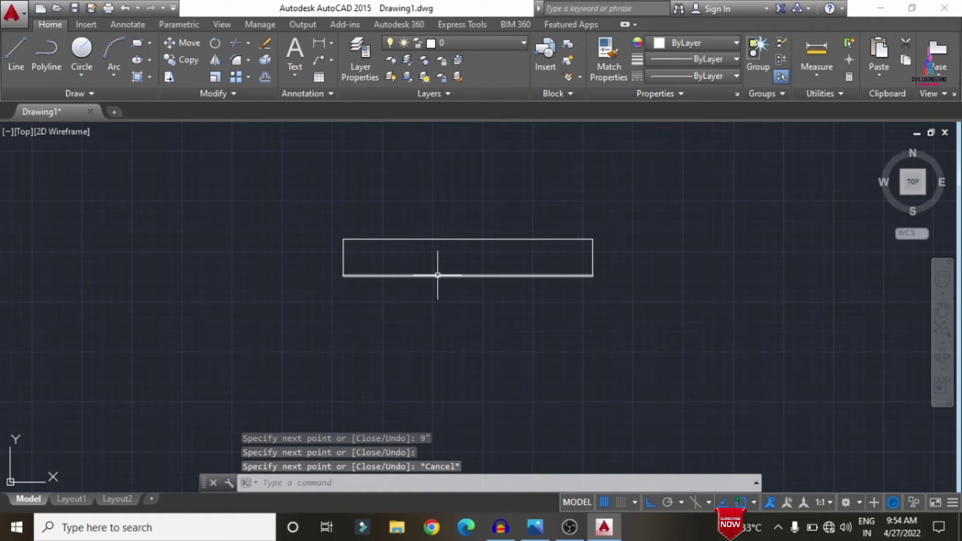
text(o)
key(Return)
text(3")
key(Return)
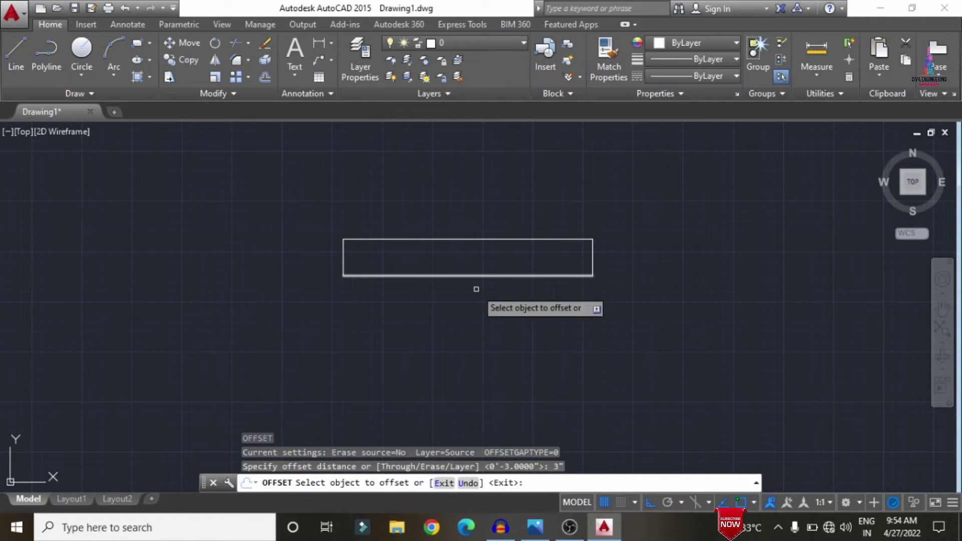
click(441, 239)
click(444, 277)
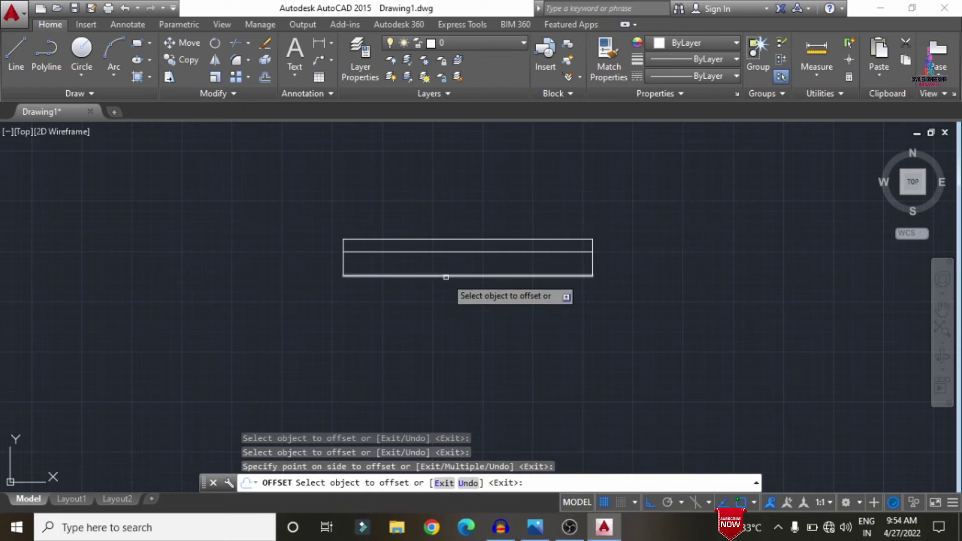
click(444, 275)
click(438, 257)
key(Escape)
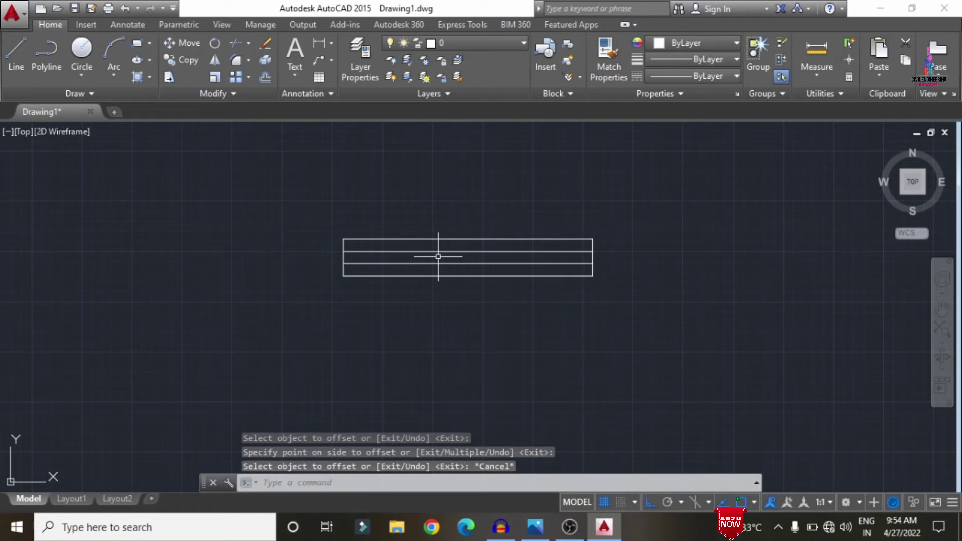
Draw a vertical line up through the second window from the midpoint of its lower edge.
text(l)
key(Return)
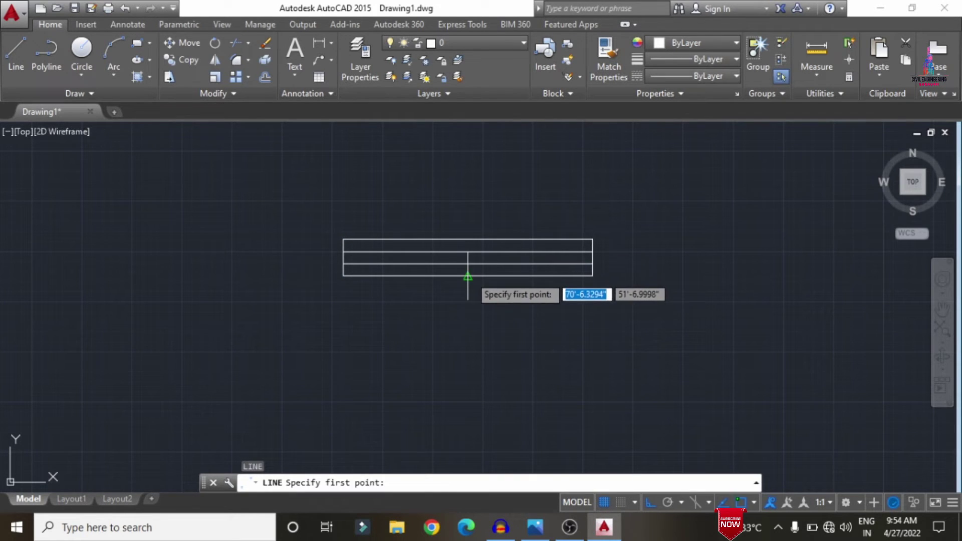
click(468, 275)
click(453, 192)
key(Escape)
Trim the second window's centre line to the inner lines and erase the rectangle's outer long edges.
text(tr)
key(Return)
key(Return)
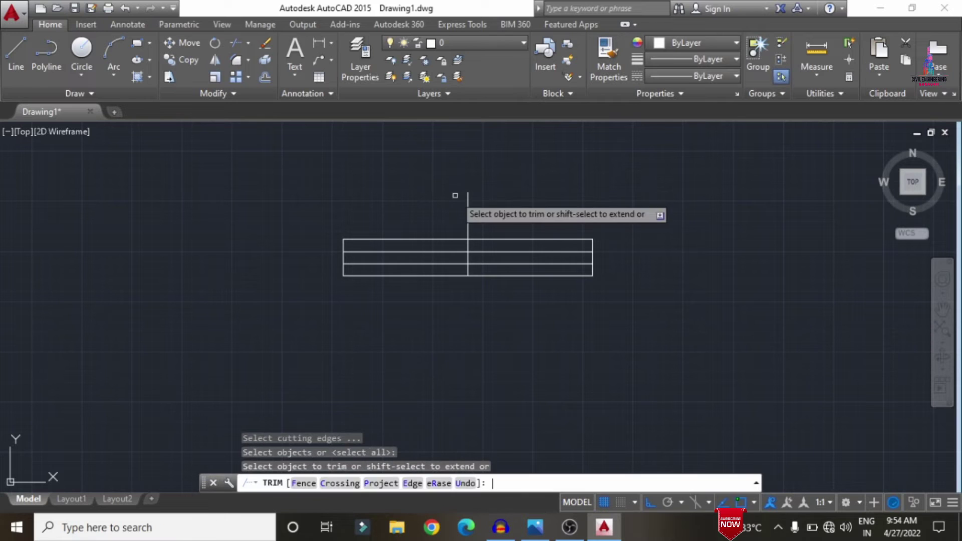
click(468, 216)
click(474, 204)
click(467, 212)
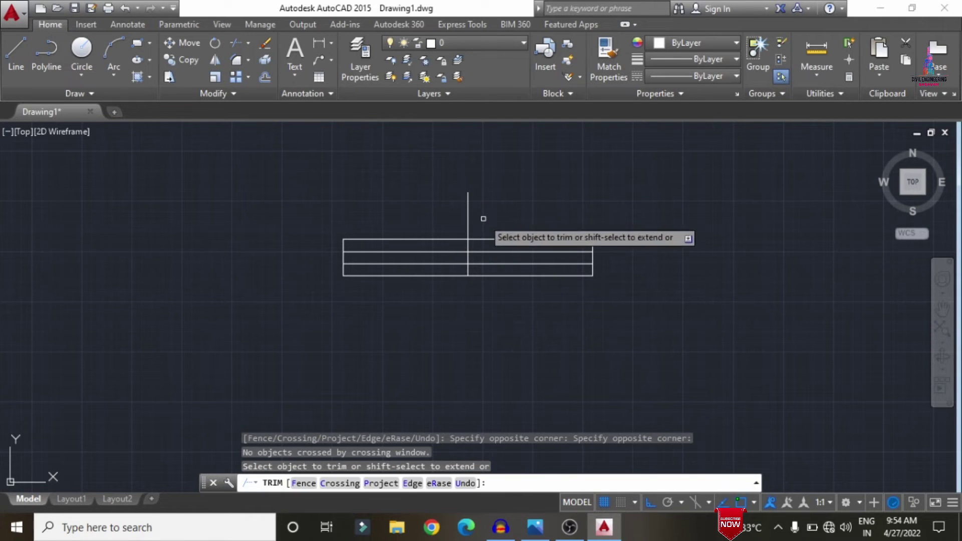
click(466, 213)
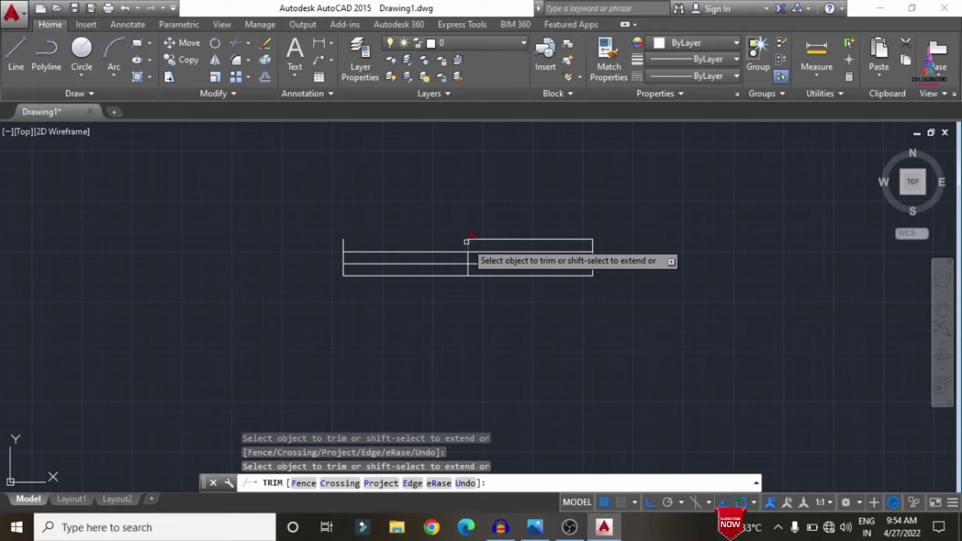
click(469, 270)
key(Escape)
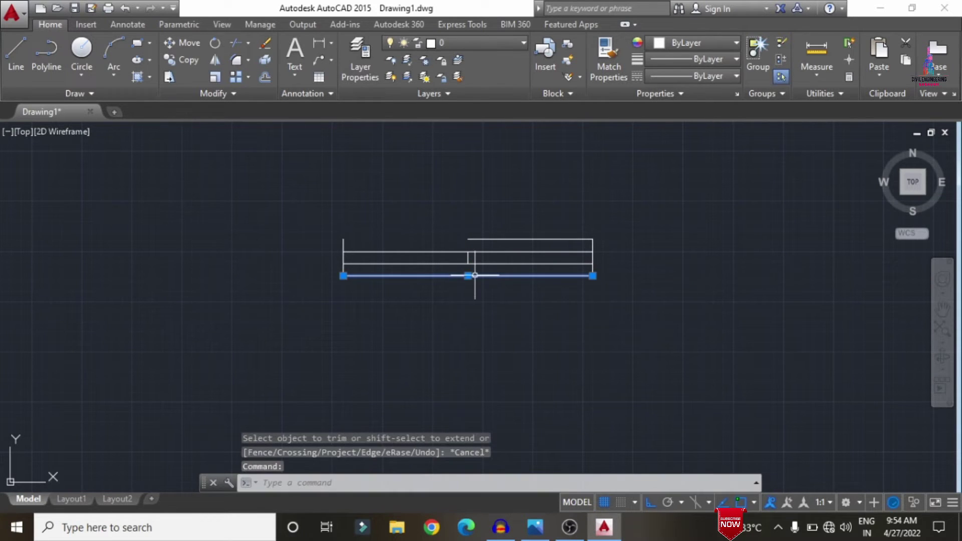
click(478, 239)
key(Delete)
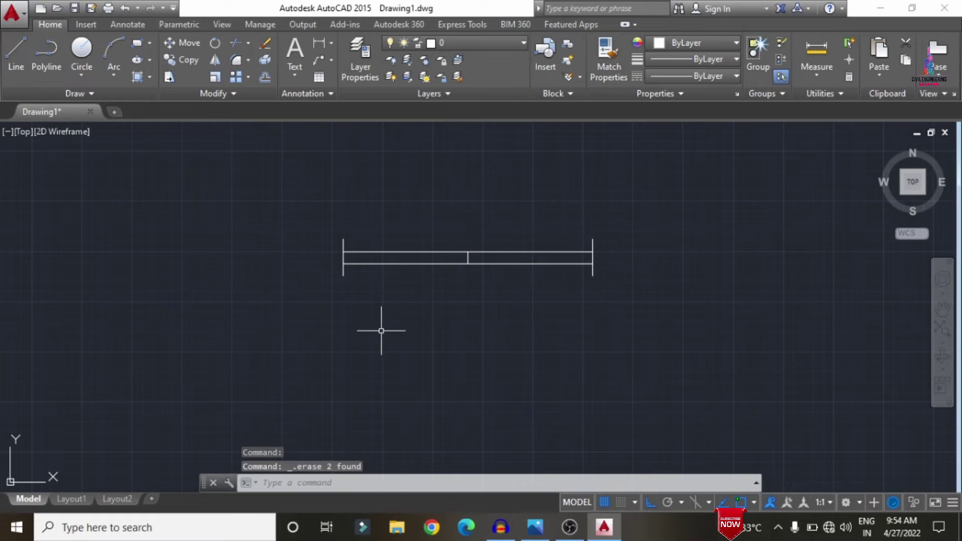
Draw a 9" vertical line below the plan's bottom wall, between the two finished window symbols.
scroll(593, 307, down, 3)
scroll(542, 301, up, 3)
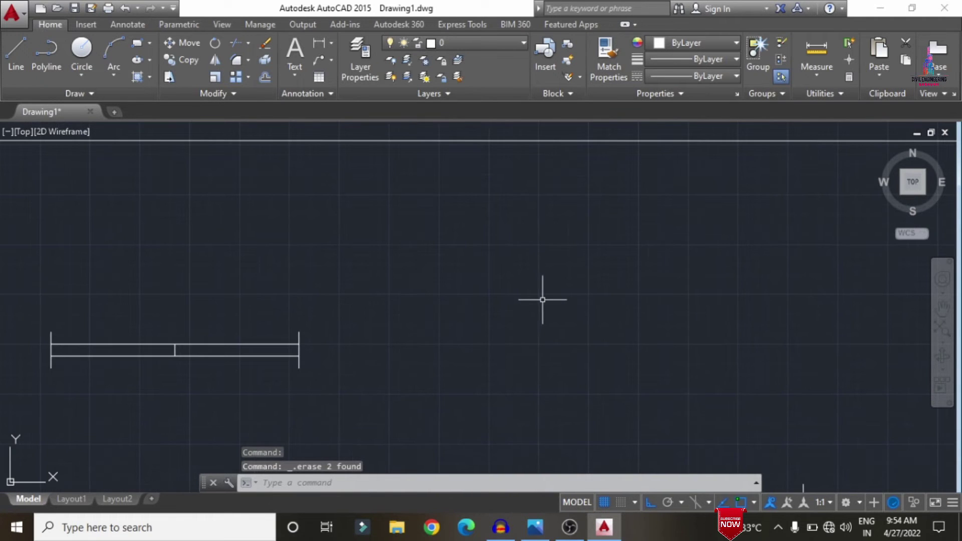
text(l)
key(Return)
scroll(532, 300, down, 3)
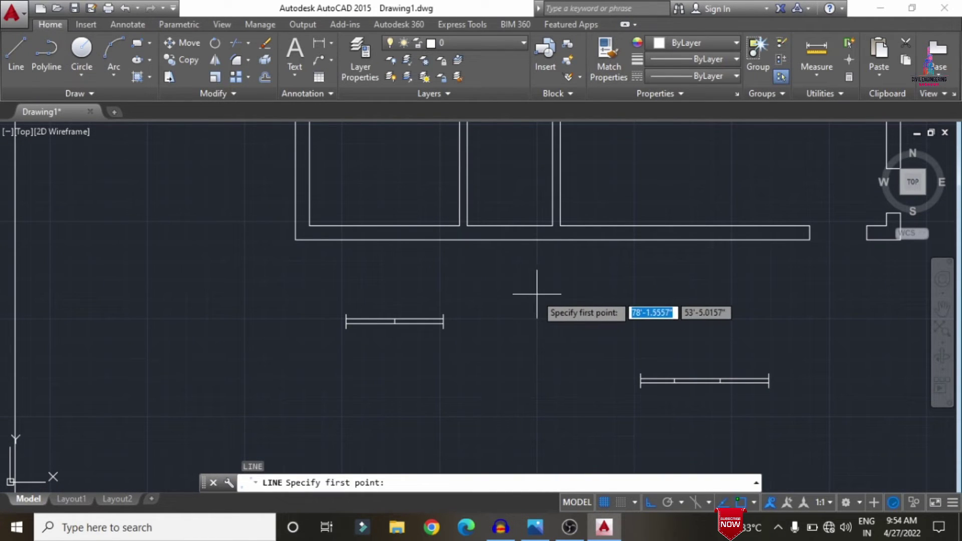
click(530, 293)
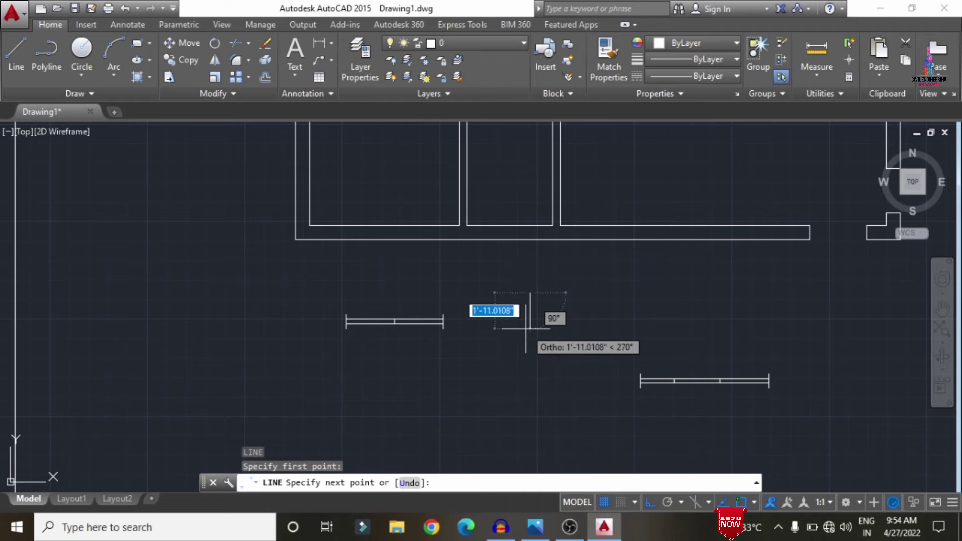
key(Return)
key(Escape)
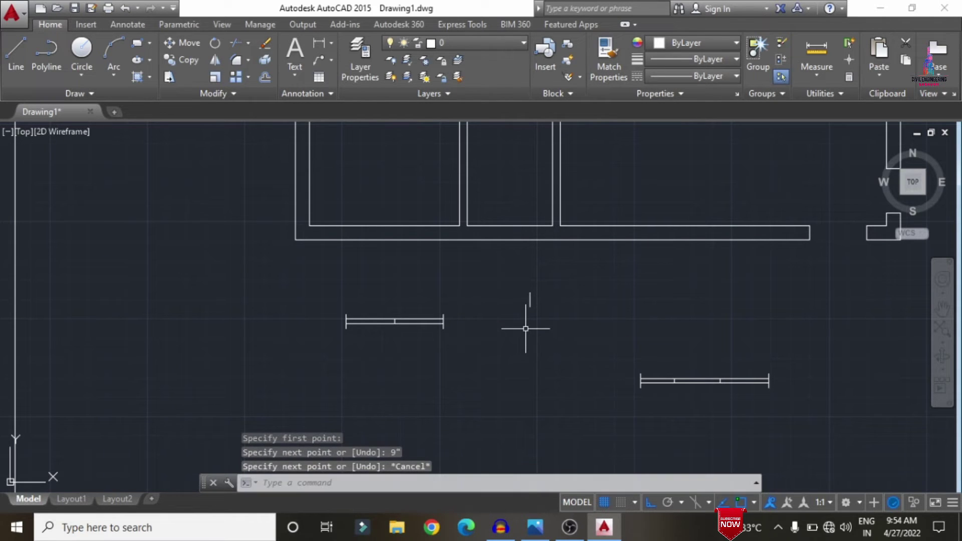
Draw a second 9" vertical line a short distance to the left of the first one.
key(Return)
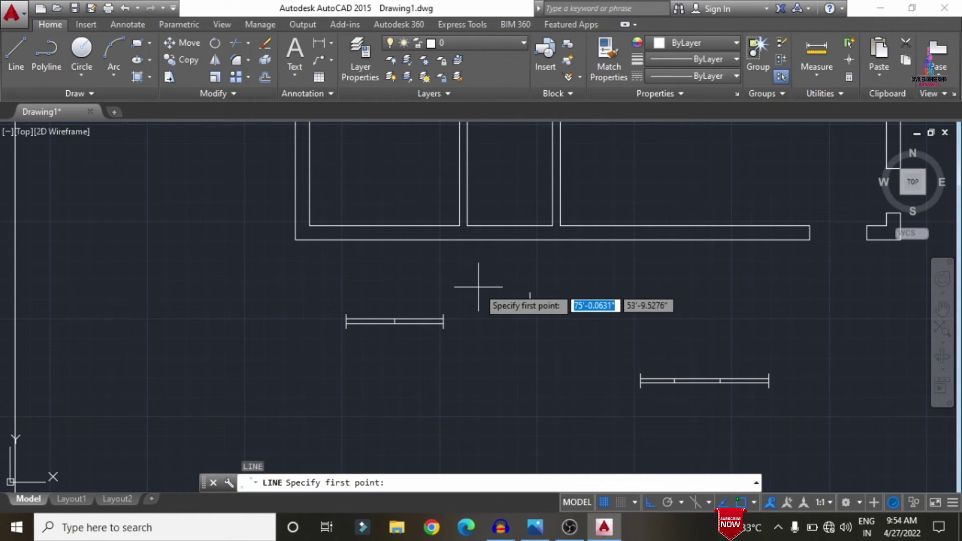
click(479, 286)
text(9")
key(Return)
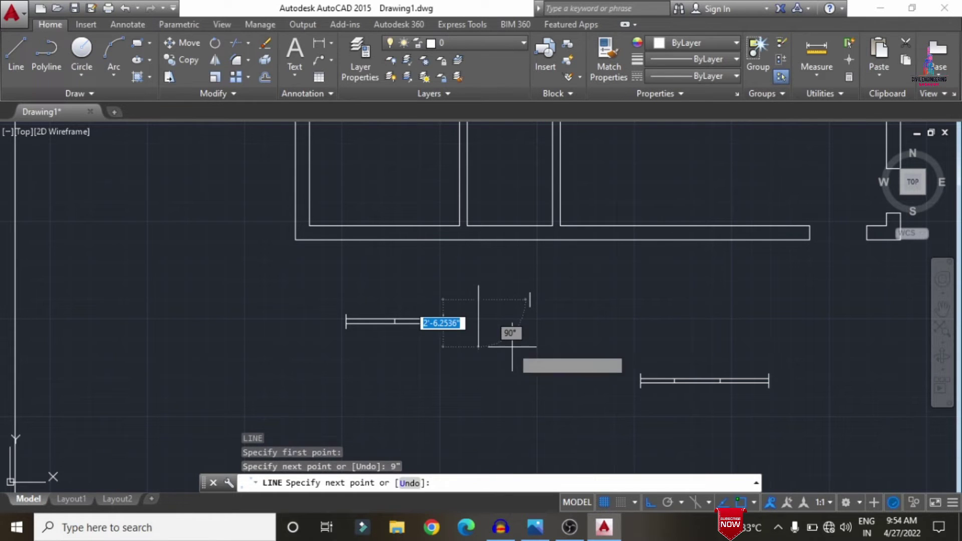
key(Escape)
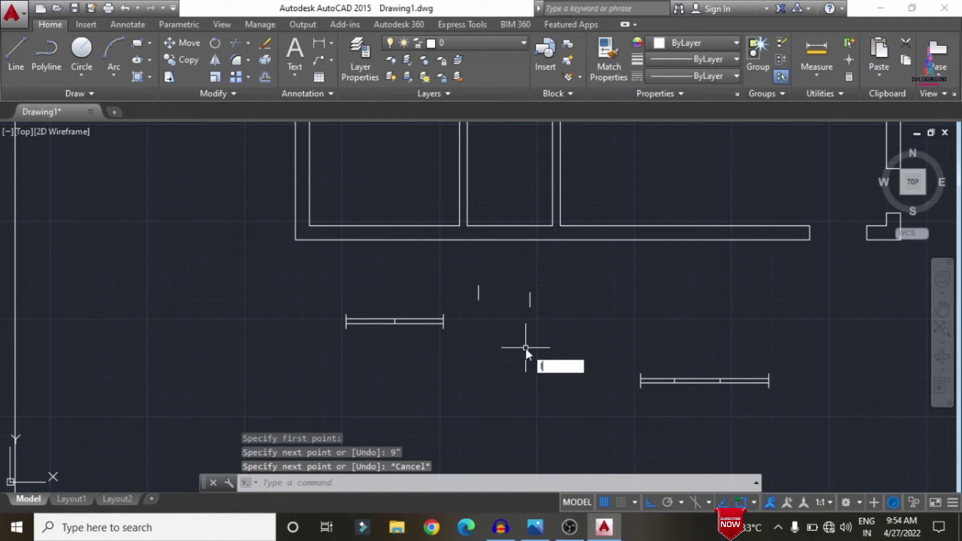
Draw a horizontal line leftward from the right-hand line's lower end and extend the left-hand line down to it.
key(Return)
click(530, 307)
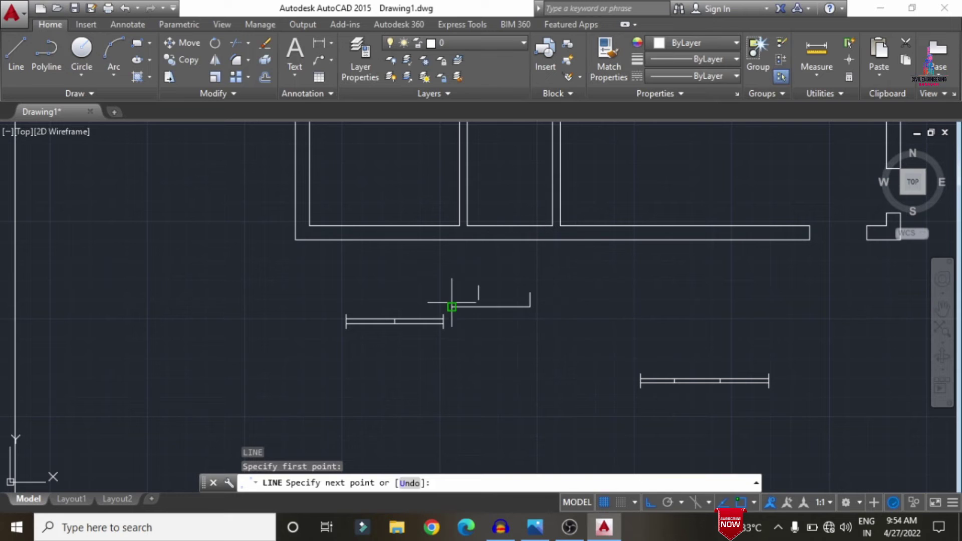
key(Escape)
key(Return)
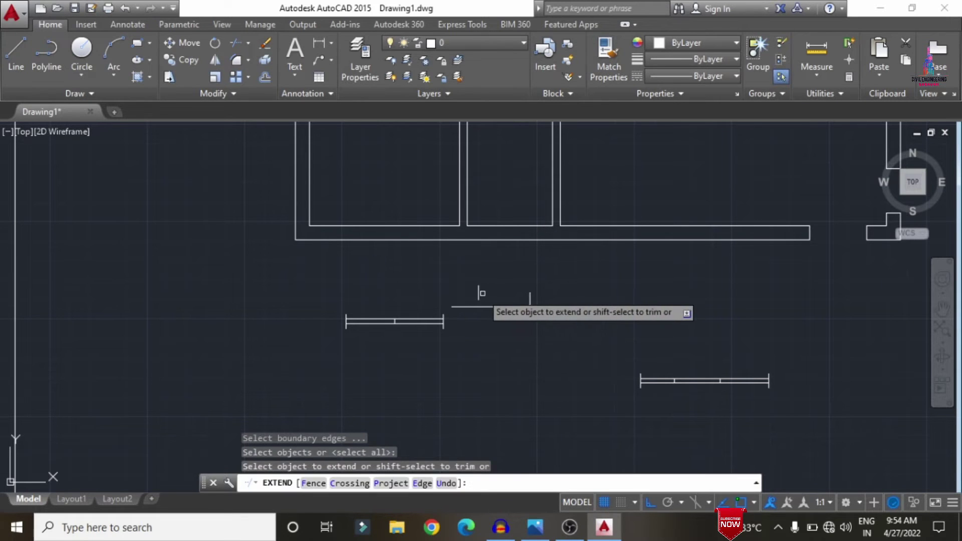
key(Escape)
Draw a horizontal line leftward from the right-hand line's upper end, past the left-hand line.
text(l)
key(Return)
click(530, 307)
click(530, 293)
click(456, 292)
key(Escape)
Trim the overhanging line ends at the left side to leave a closed rectangle for the third window.
text(r)
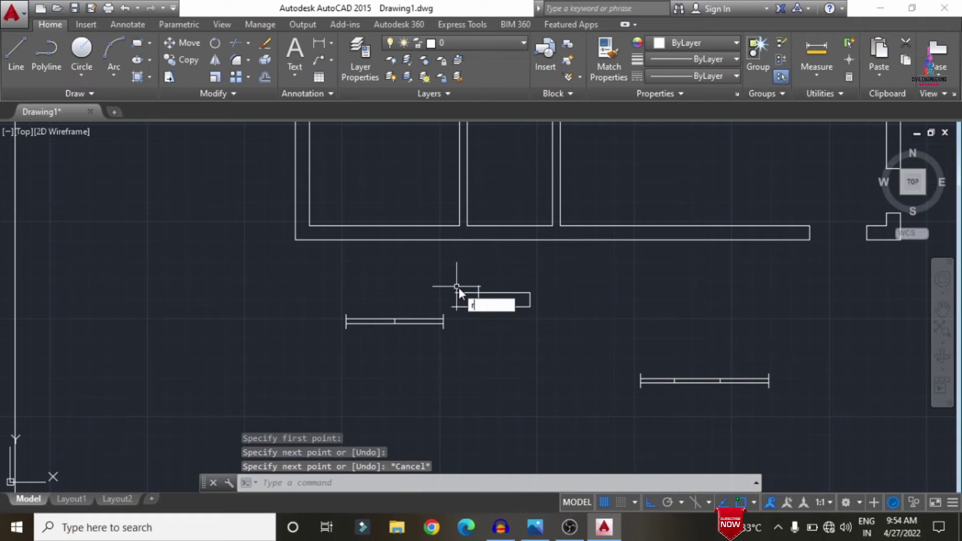
key(Escape)
text(tr)
key(Return)
key(Return)
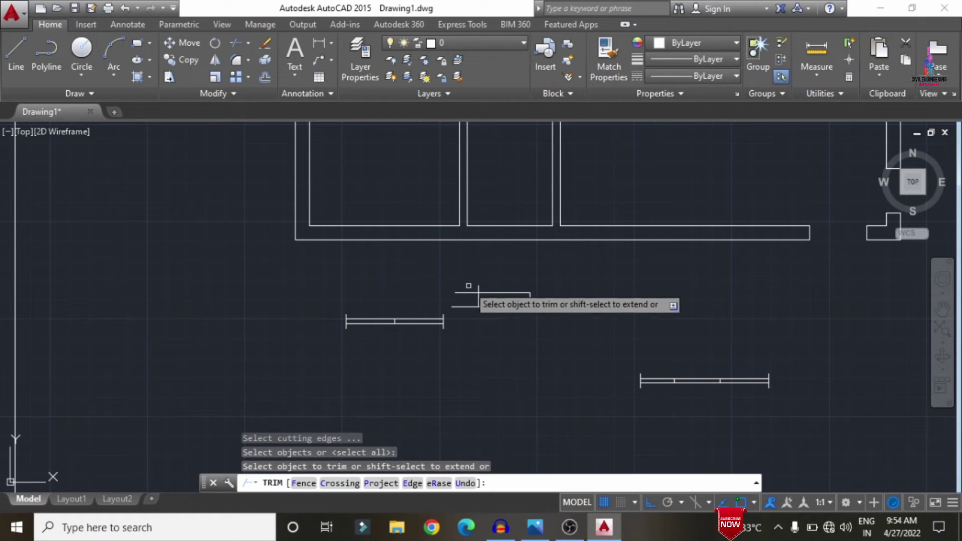
click(468, 292)
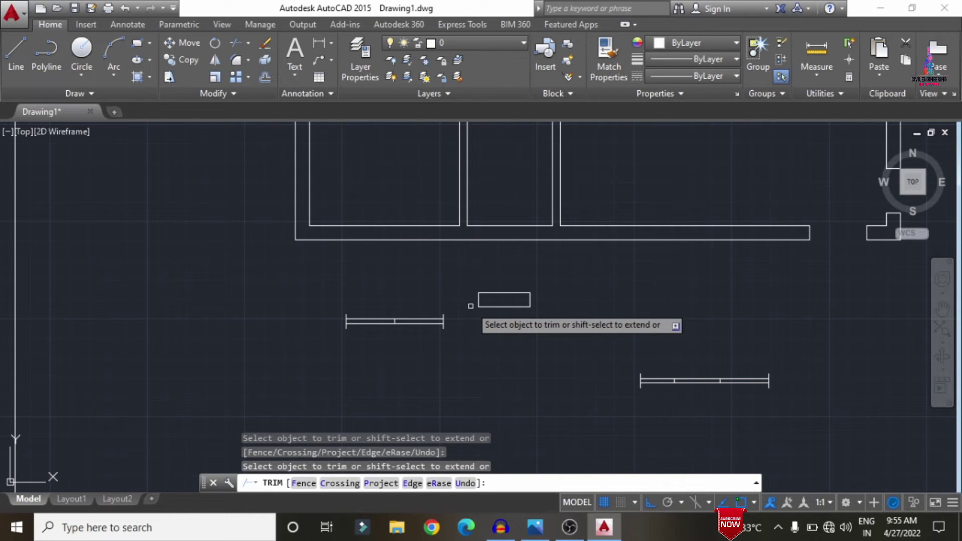
key(Escape)
Offset the third window rectangle's upper edge 3" downward, and offset the resulting line another 3" downward.
text(o)
key(Return)
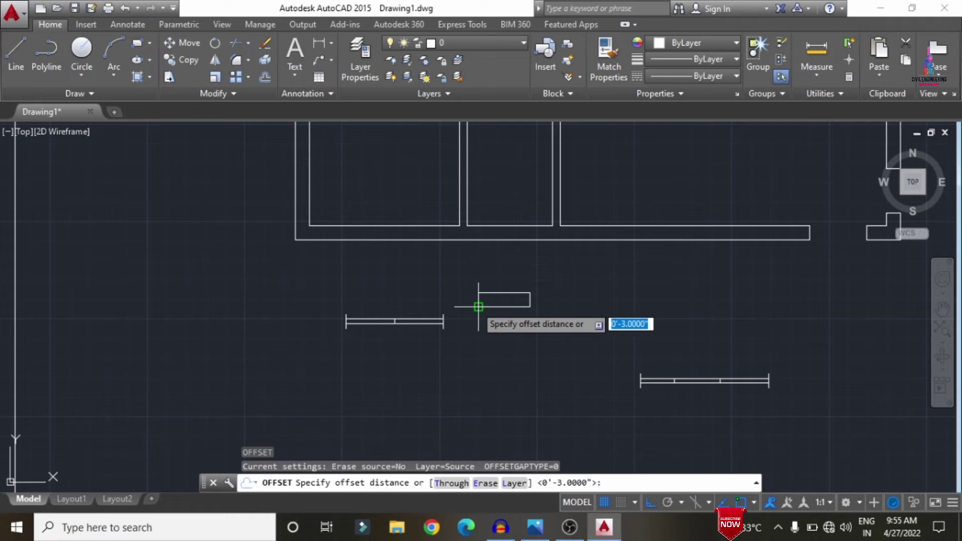
scroll(477, 307, up, 2)
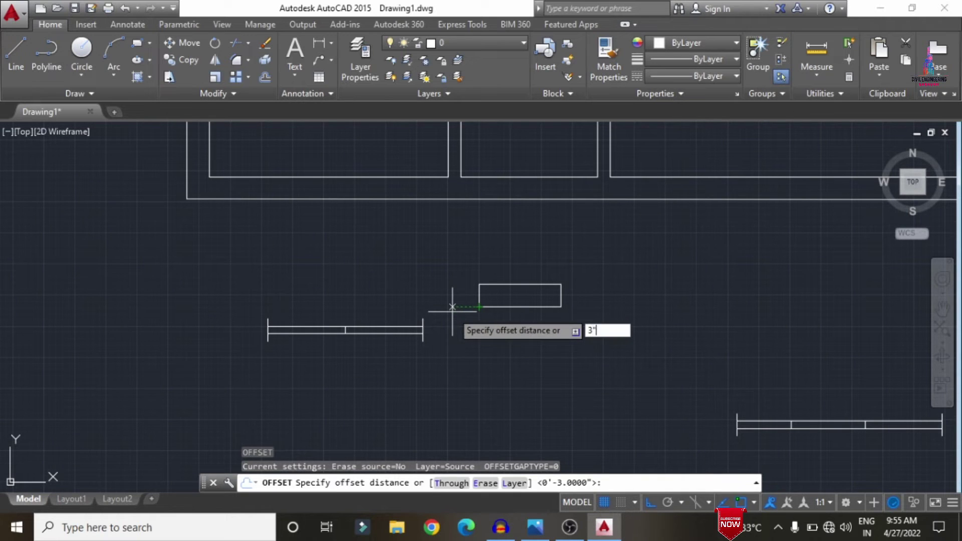
text(3")
key(Return)
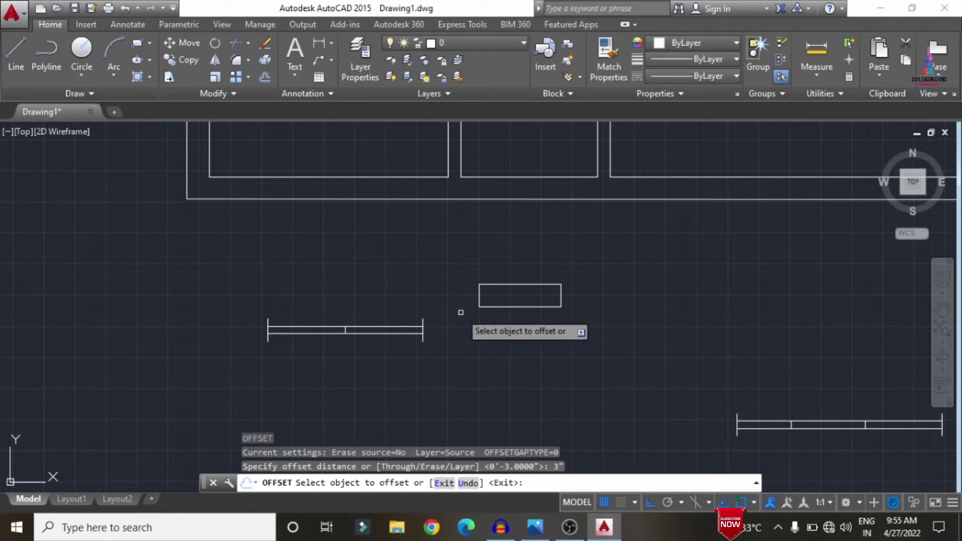
click(510, 284)
click(504, 350)
click(512, 291)
click(514, 335)
key(Escape)
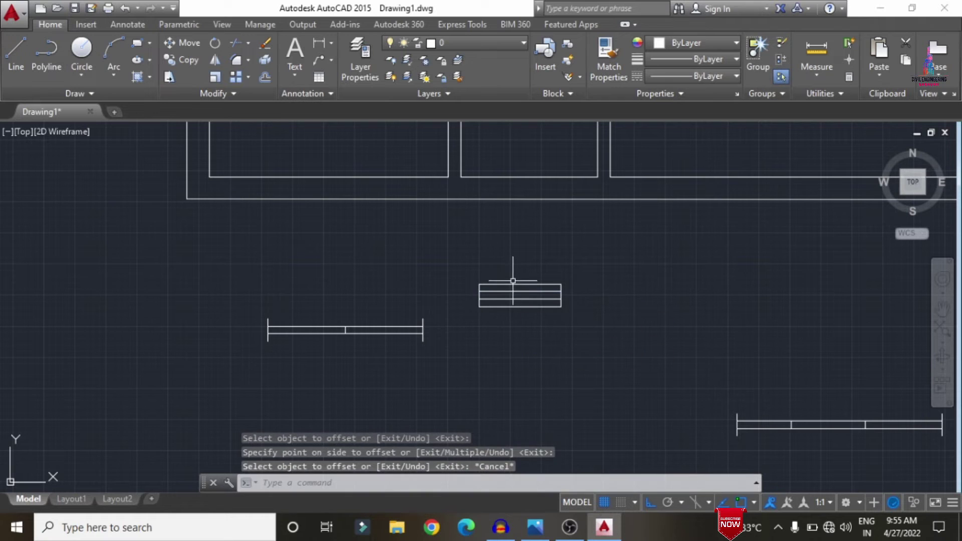
Erase the upper and lower outer edges of the third window rectangle.
click(512, 285)
click(510, 307)
key(Delete)
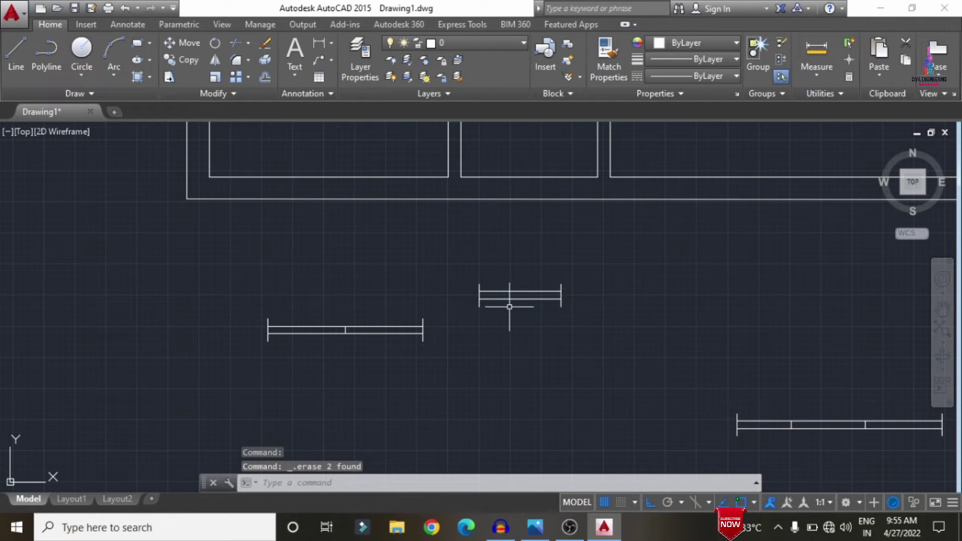
scroll(429, 401, down, 3)
scroll(567, 328, up, 2)
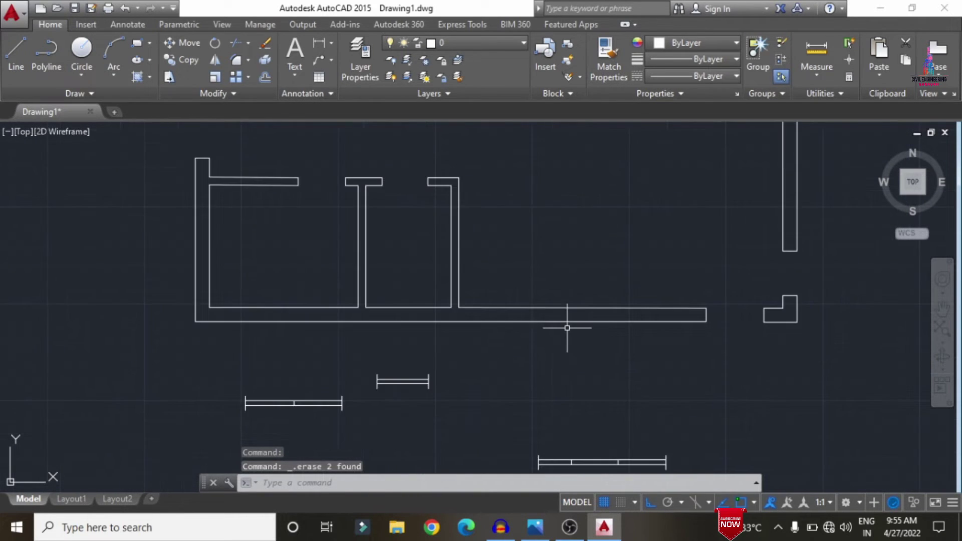
text(l)
key(Return)
key(Escape)
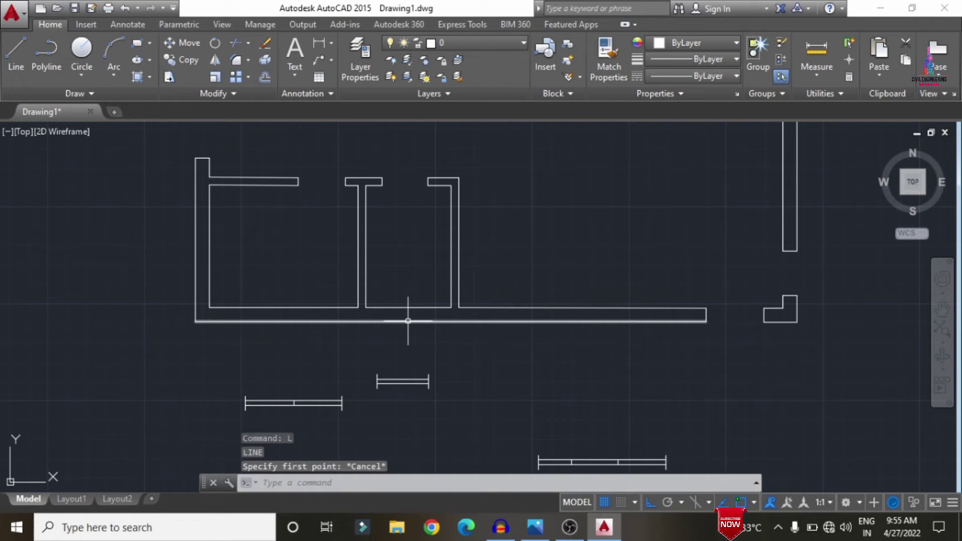
Copy all three window symbols horizontally to the empty area right of the plot boundary.
scroll(408, 321, down, 2)
text(ct o)
key(Return)
mouse_move(295, 355)
mouse_down()
mouse_move(453, 347)
mouse_move(571, 381)
mouse_move(590, 414)
mouse_move(443, 471)
mouse_move(356, 446)
mouse_up()
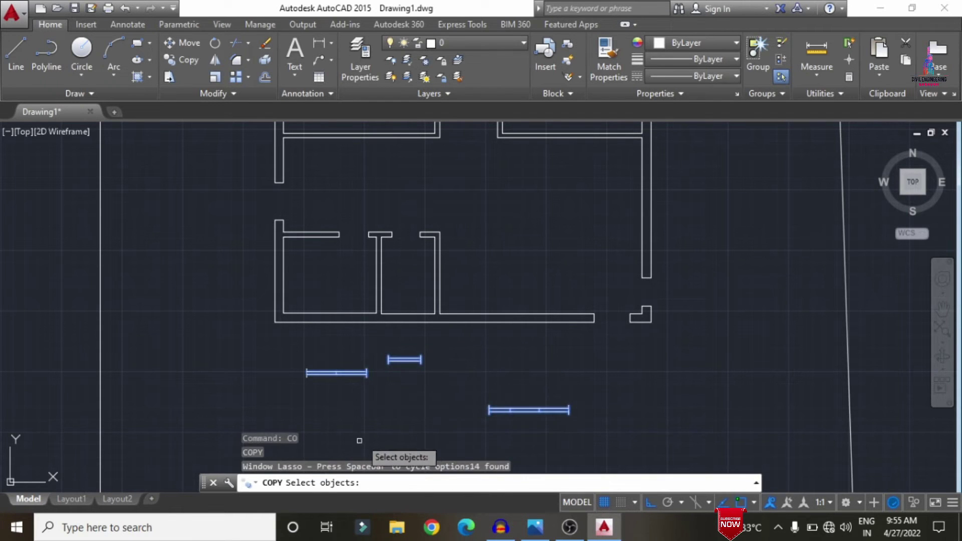
key(Return)
click(453, 399)
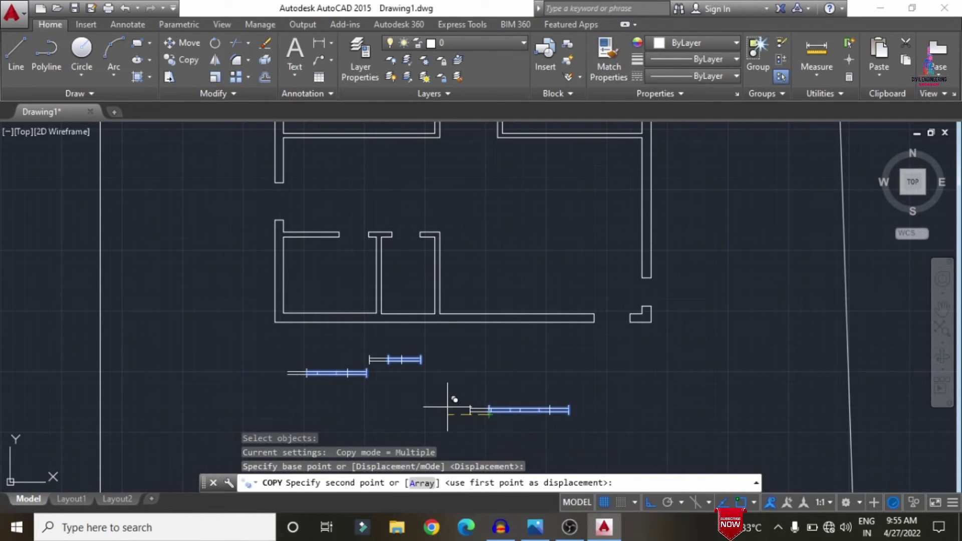
scroll(379, 381, down, 5)
click(497, 380)
key(Escape)
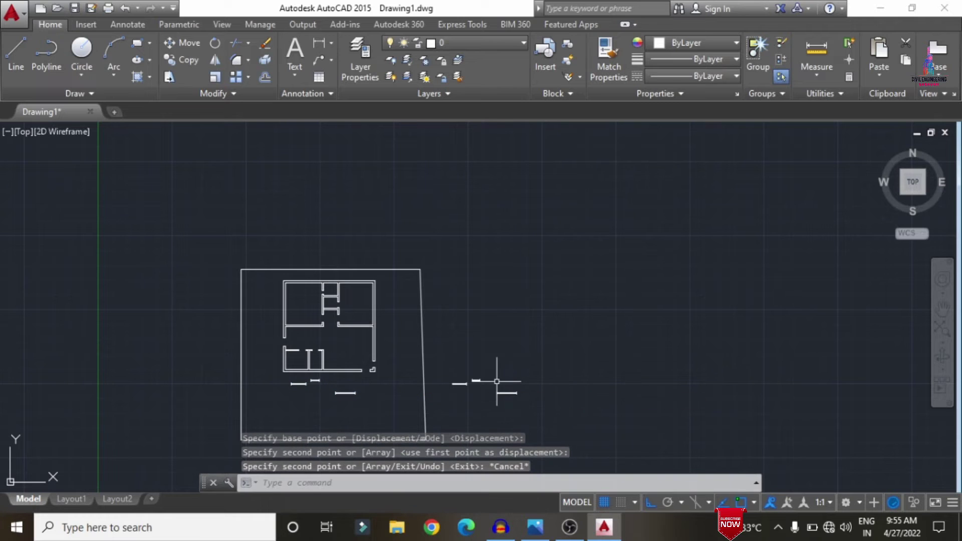
Rotate the three copied window symbols 270° to vertical about the right end of the longest one.
text(ro)
key(Return)
mouse_move(444, 371)
mouse_down()
mouse_move(504, 341)
mouse_move(607, 389)
mouse_move(495, 457)
mouse_move(460, 436)
mouse_up()
key(Return)
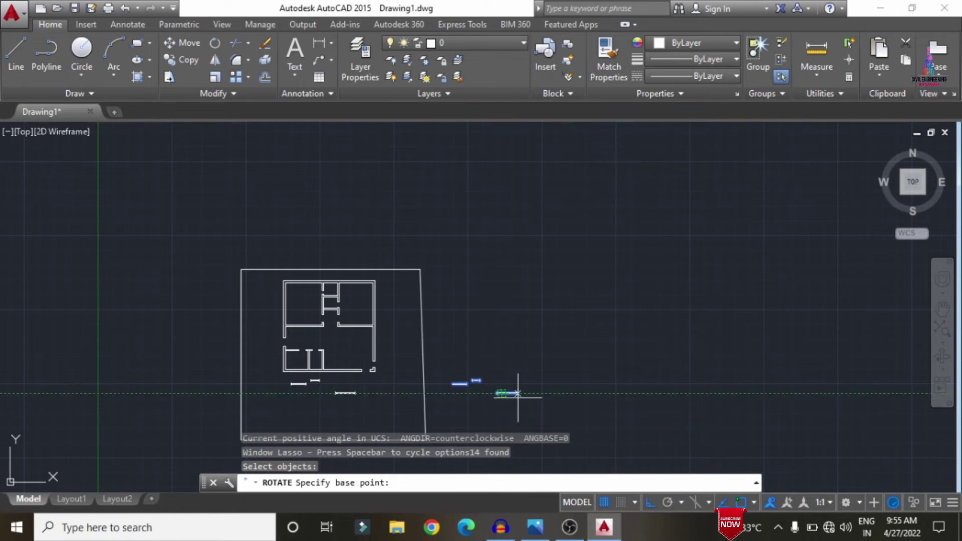
click(518, 393)
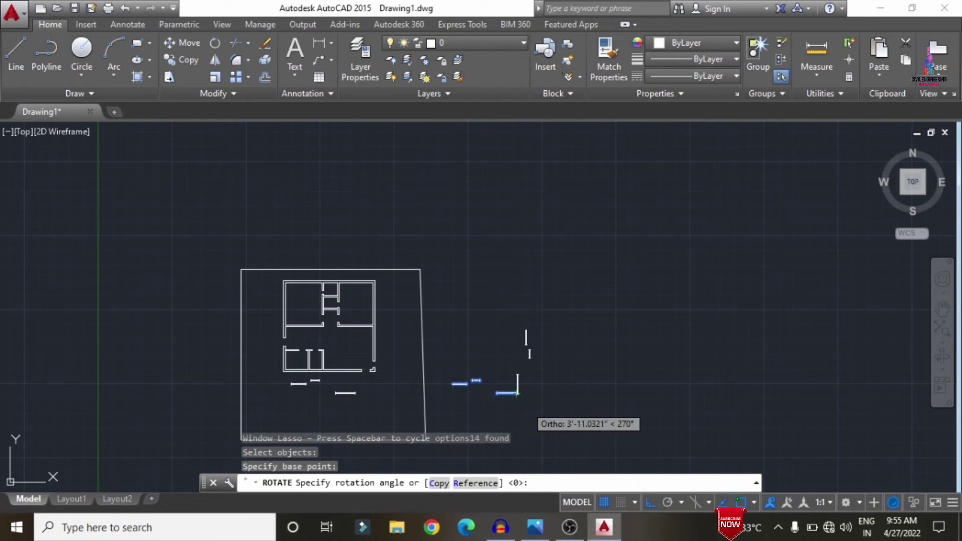
key(Escape)
Draw a vertical line across the plan's bottom wall, just right of the two small lower rooms.
scroll(281, 391, up, 4)
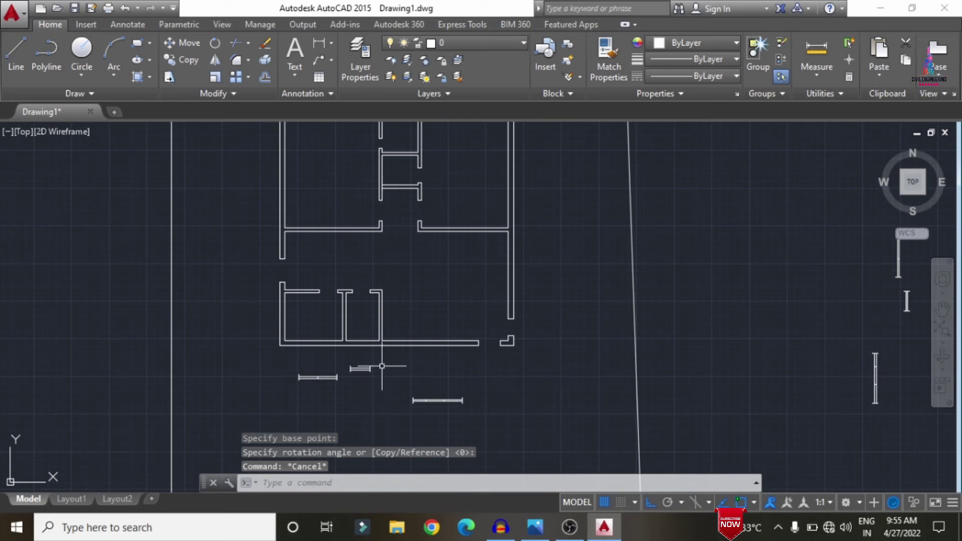
scroll(406, 345, up, 2)
text(l)
key(Return)
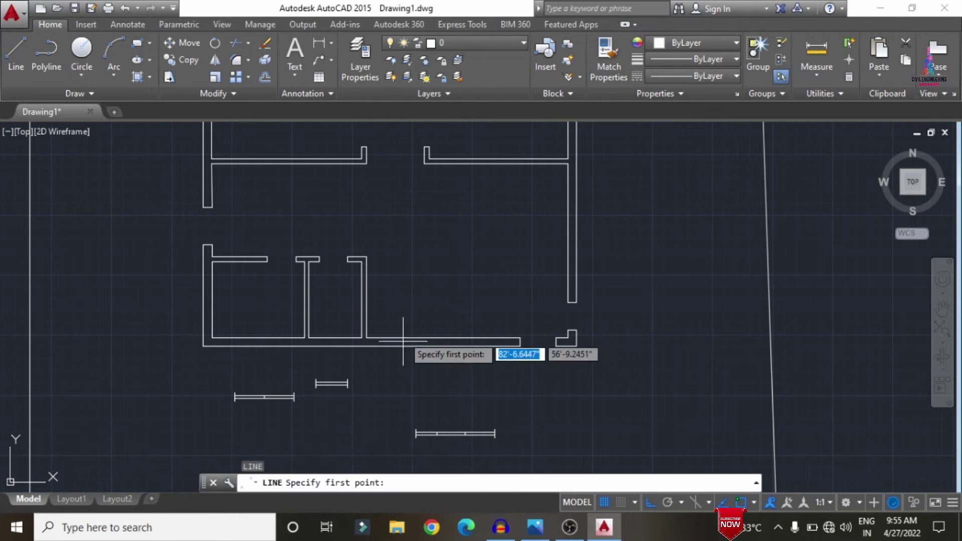
click(408, 303)
click(413, 381)
key(Escape)
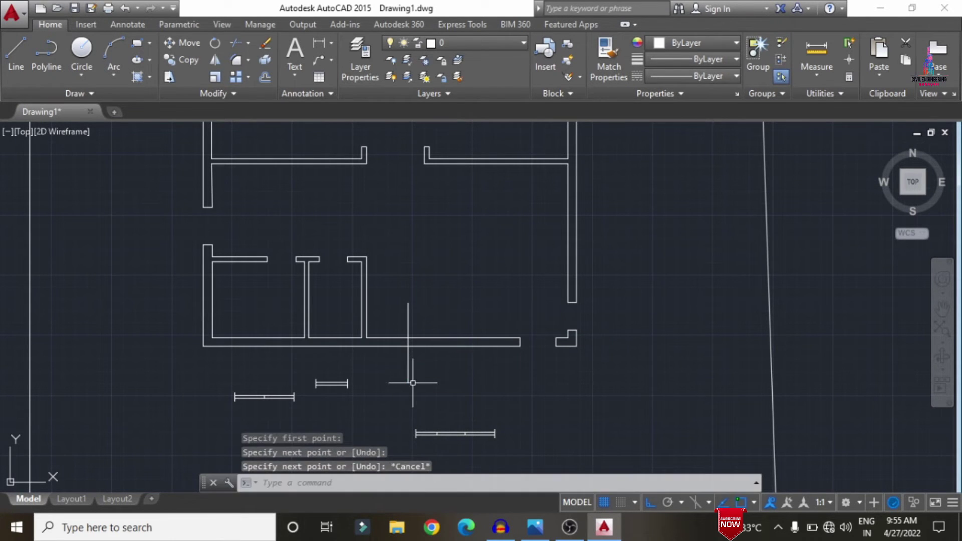
Draw a vertical line across the bottom wall near the left side of the lower-left room.
key(Return)
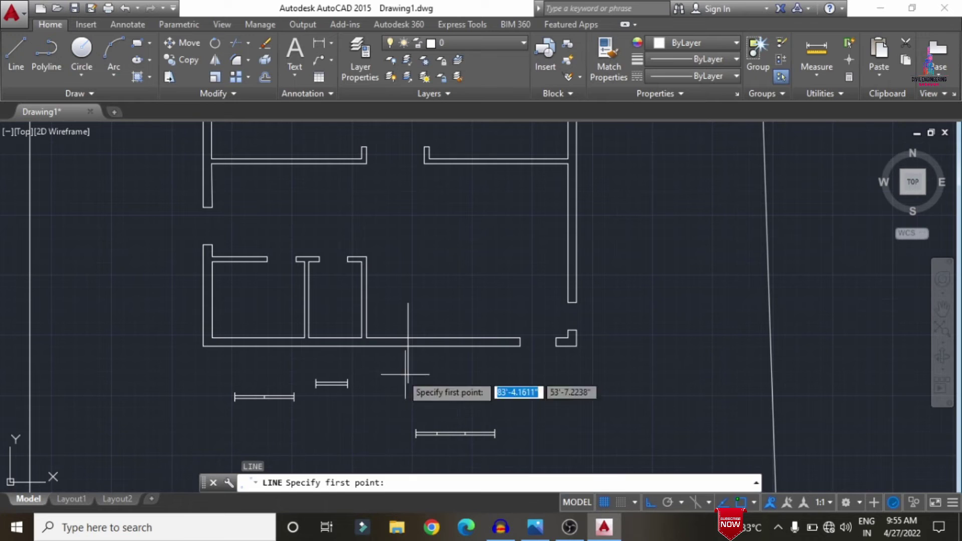
click(230, 310)
click(230, 369)
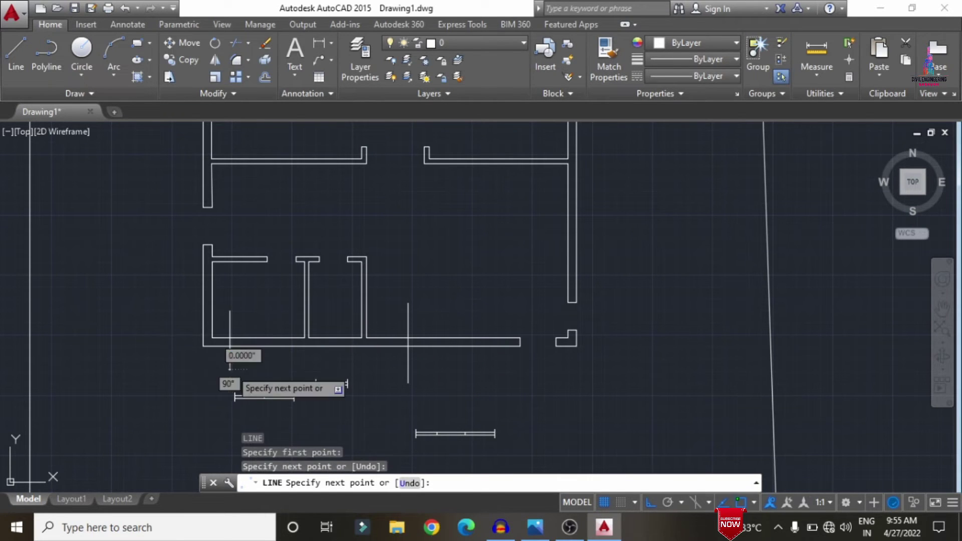
key(Escape)
Draw a vertical line across the bottom wall near the left side of the second small lower room.
text(l)
key(Return)
scroll(316, 309, up, 2)
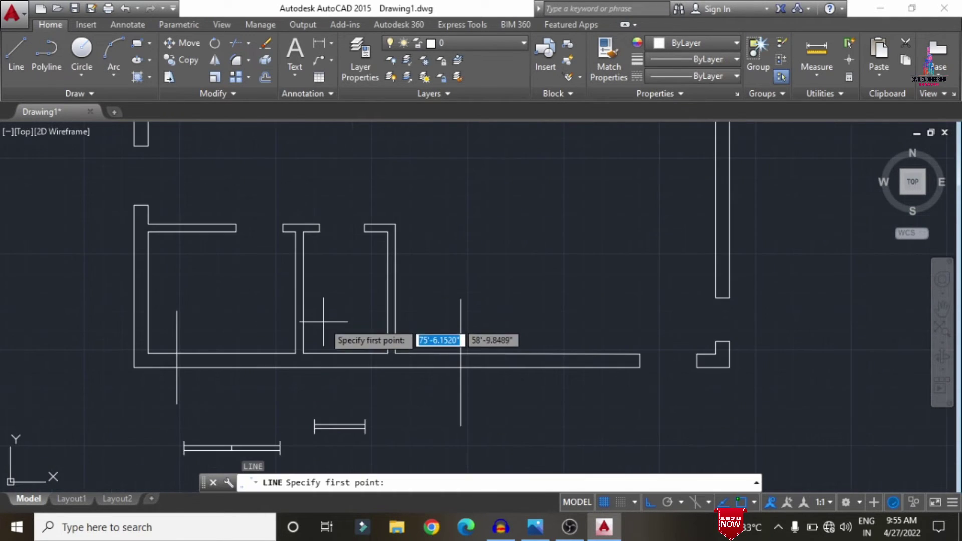
click(323, 321)
click(320, 374)
key(Escape)
scroll(320, 373, down, 4)
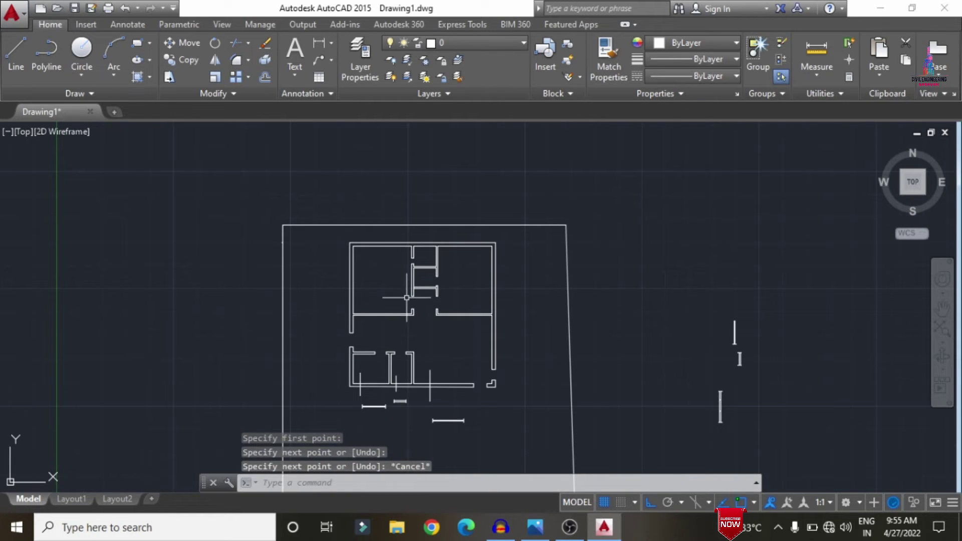
scroll(364, 242, up, 3)
key(Return)
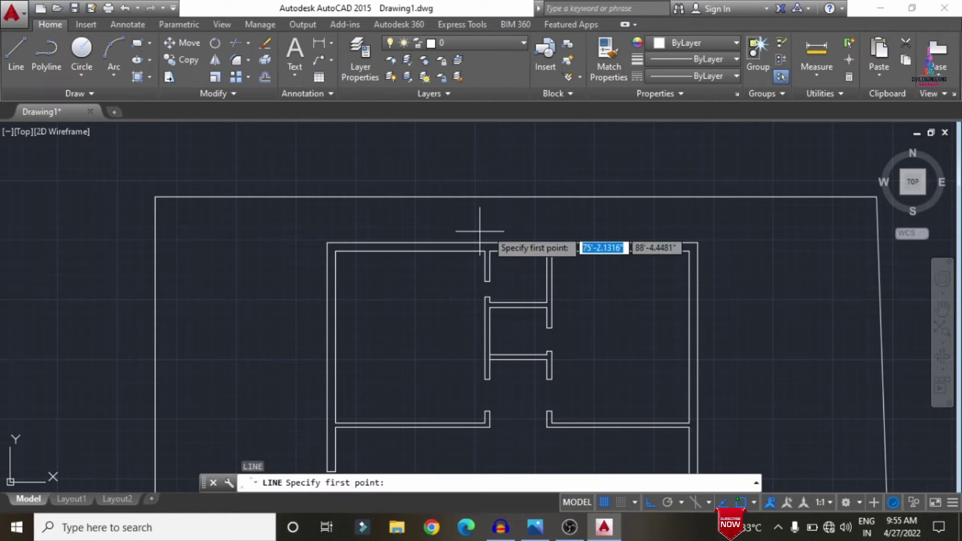
click(591, 230)
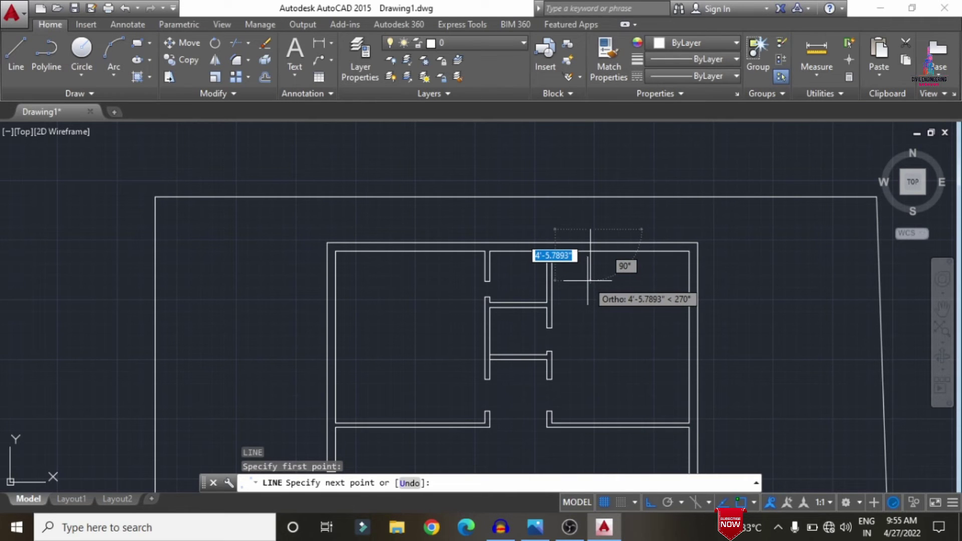
key(Escape)
Draw a vertical line across the top wall near the left side of the upper-right room.
text(l)
key(Return)
click(581, 230)
key(Escape)
Draw a horizontal line across the left outer wall in the upper part of the upper-left room.
text(l)
key(Return)
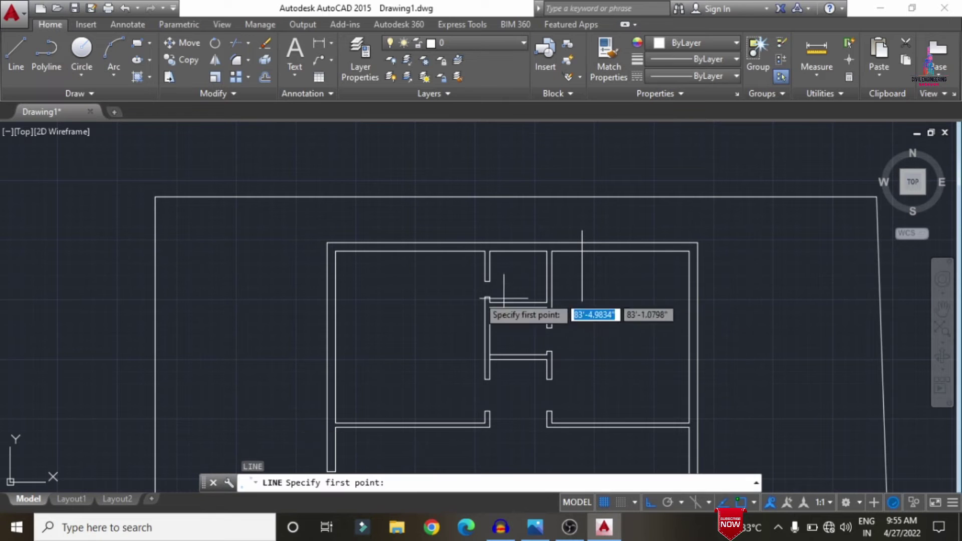
click(296, 293)
click(385, 293)
key(Escape)
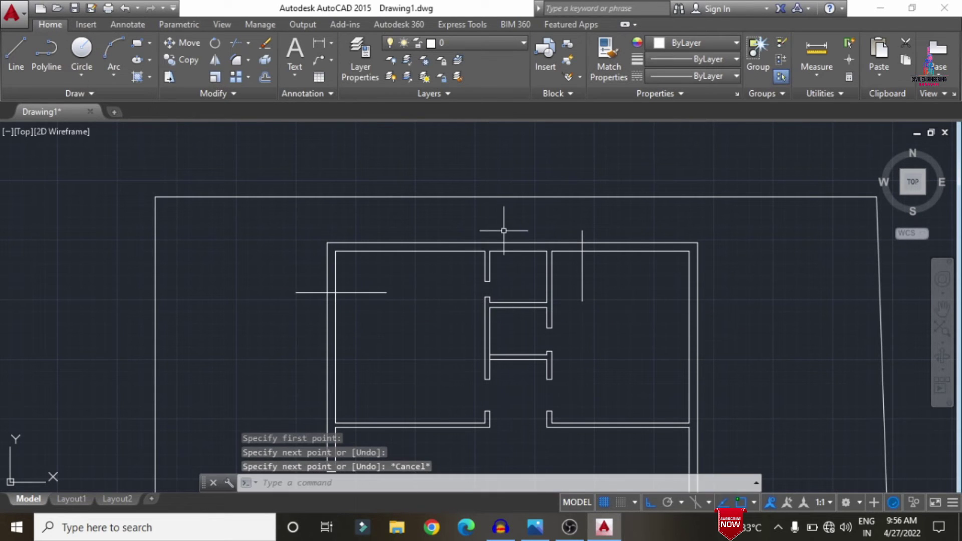
Draw a vertical line across the top wall near the left side of the small upper middle room.
scroll(504, 232, up, 4)
text(l)
key(Return)
click(495, 227)
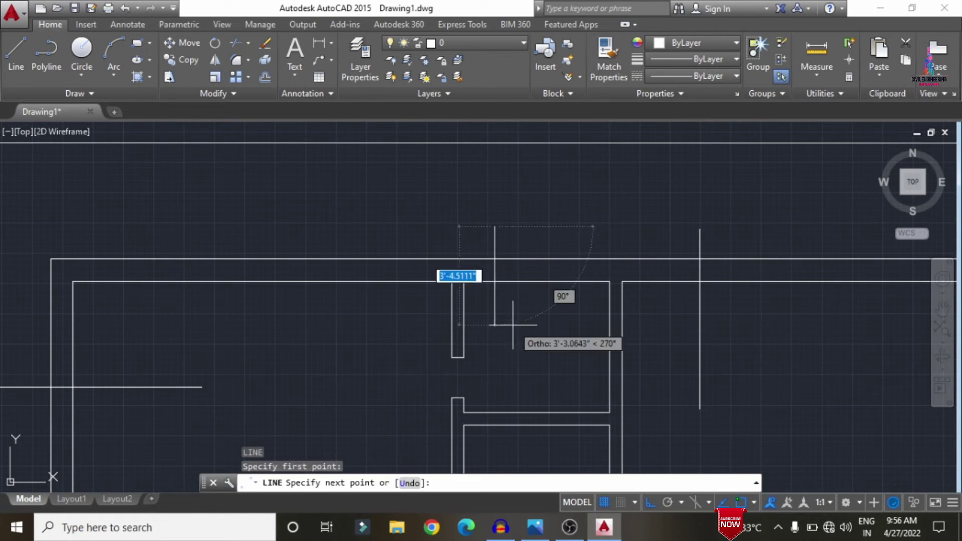
key(Escape)
scroll(534, 264, down, 3)
scroll(527, 354, up, 1)
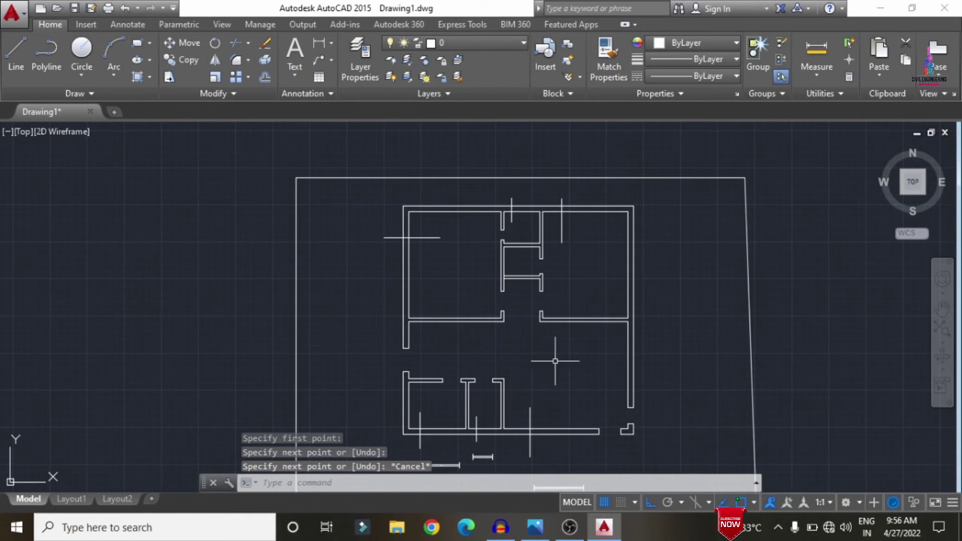
Draw a horizontal line across the right outer wall, a little below the upper-right room.
scroll(715, 356, up, 2)
text(l)
key(Return)
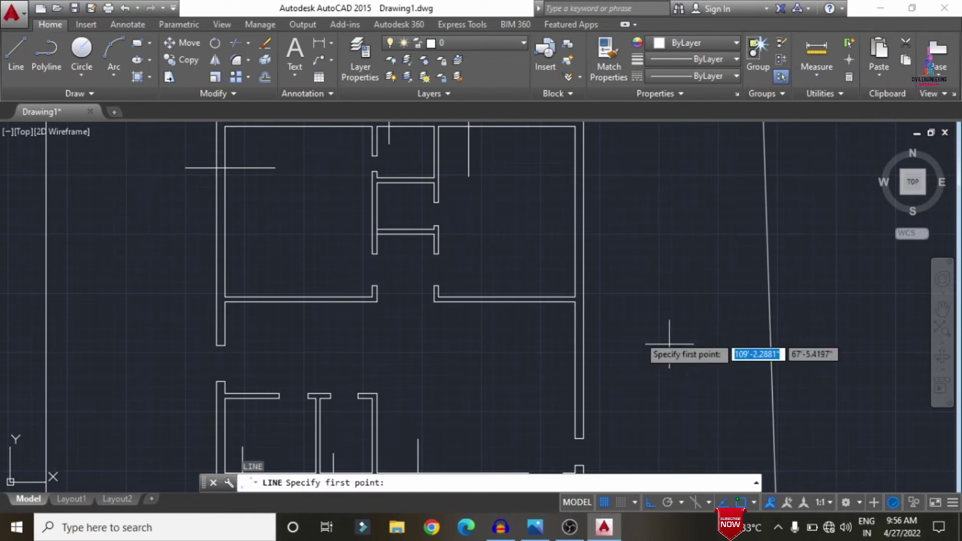
click(595, 338)
click(505, 337)
key(Escape)
scroll(504, 336, down, 2)
mouse_move(589, 345)
middle_down()
mouse_move(575, 266)
mouse_move(596, 231)
middle_up()
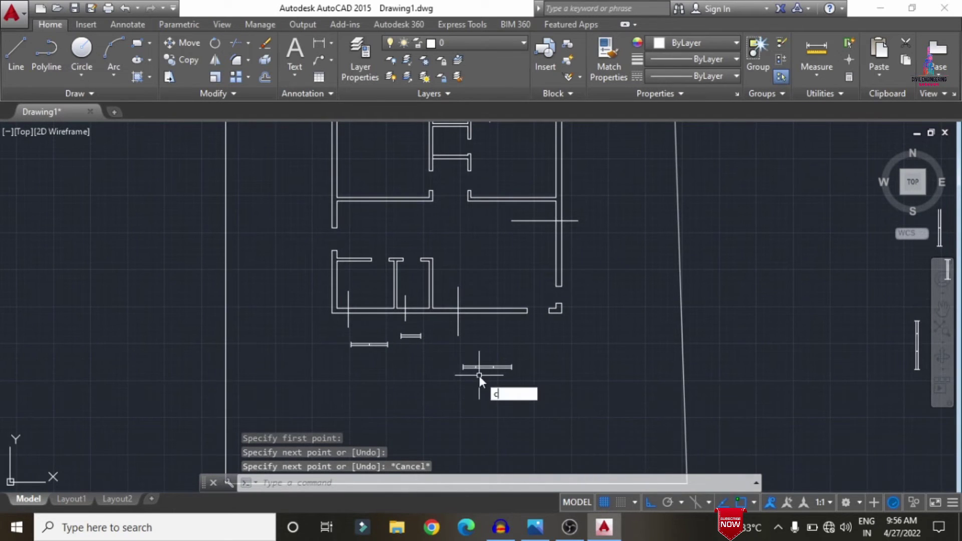
Copy the horizontal three-panel window symbol into the bottom wall, starting at the marker line right of the small lower rooms.
text(co)
key(Return)
scroll(480, 385, up, 2)
mouse_move(437, 343)
mouse_down()
mouse_move(611, 357)
mouse_move(562, 417)
mouse_move(490, 421)
mouse_up()
key(Return)
scroll(456, 371, up, 3)
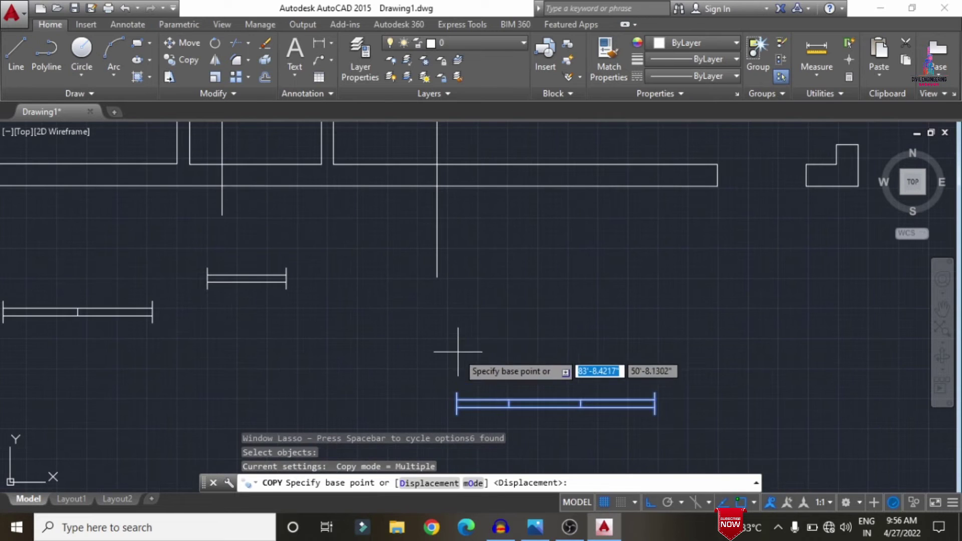
click(456, 393)
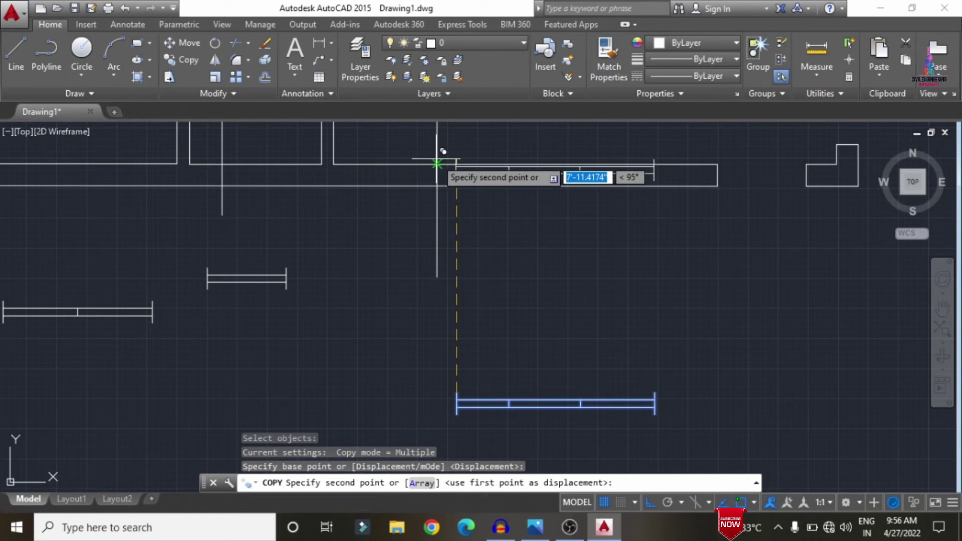
click(437, 164)
Place another copy of the three-panel window in the upper-right room's top wall, starting at its marker line.
scroll(441, 321, down, 6)
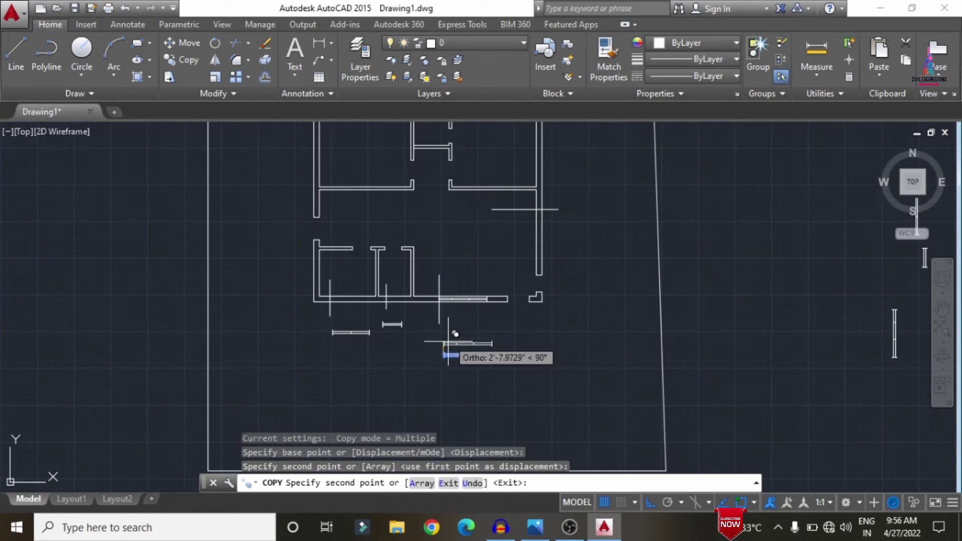
scroll(462, 219, up, 5)
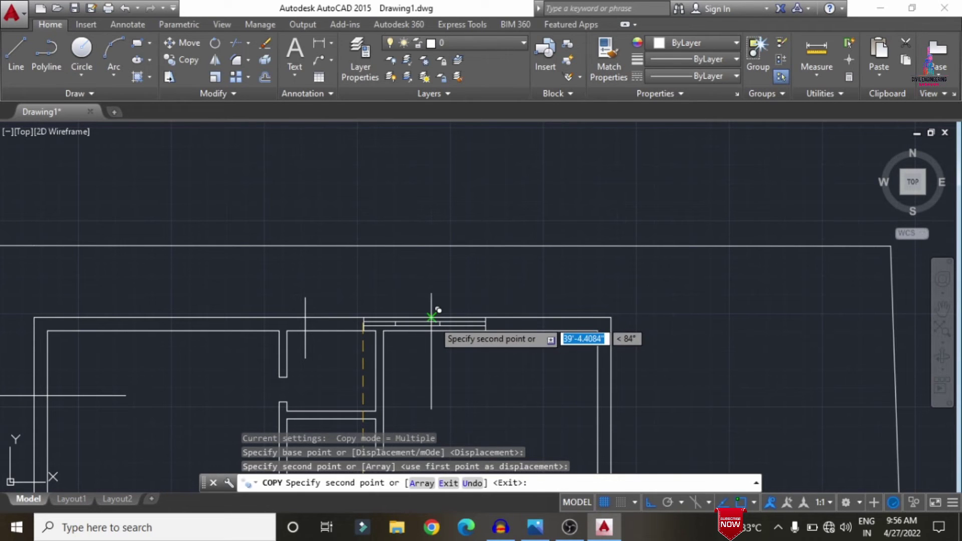
scroll(590, 279, down, 4)
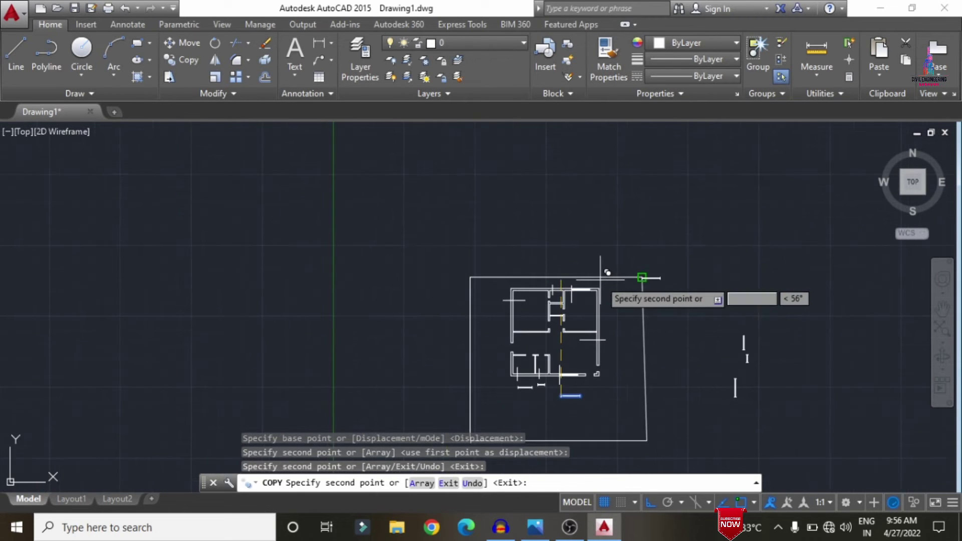
key(Escape)
Copy the longest vertical window symbol into the right outer wall, with its upper end at the horizontal marker line.
scroll(428, 269, up, 4)
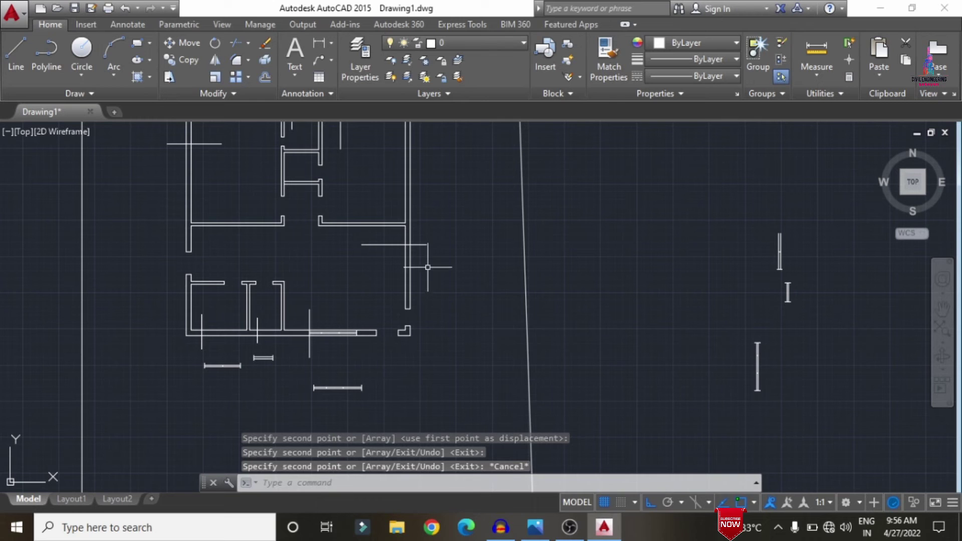
text(co)
key(Return)
mouse_move(725, 329)
mouse_down()
mouse_move(777, 326)
mouse_move(777, 408)
mouse_move(712, 425)
mouse_up()
key(Return)
scroll(720, 419, up, 4)
click(720, 377)
scroll(825, 276, down, 5)
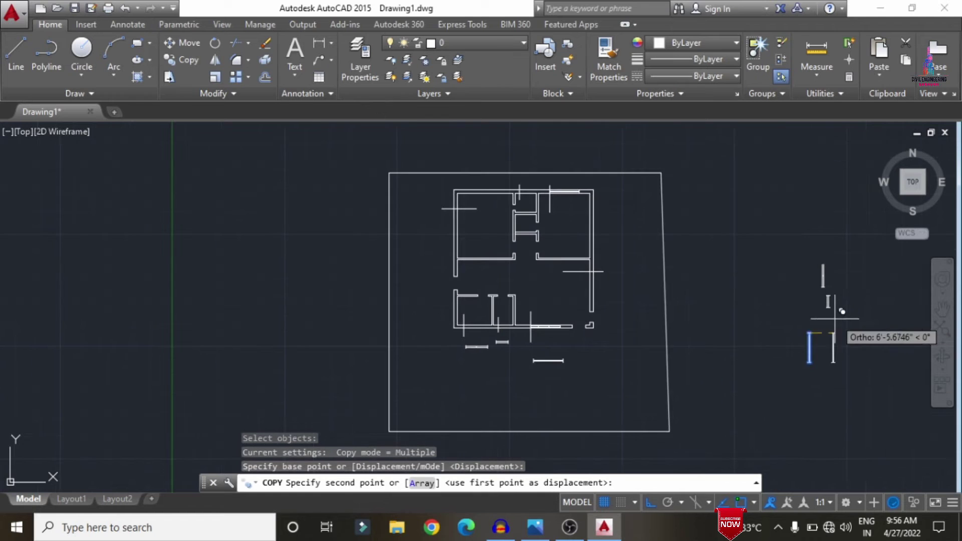
scroll(586, 263, up, 4)
click(588, 259)
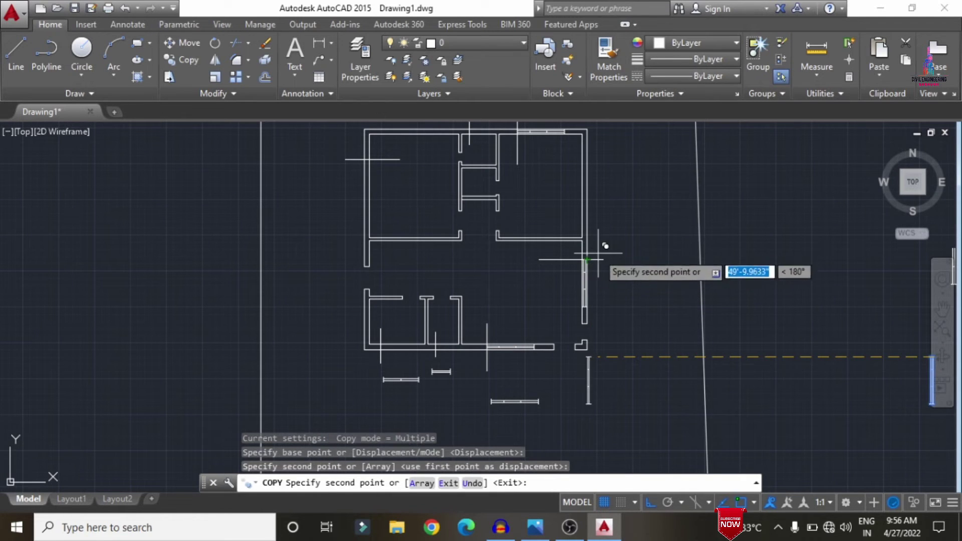
key(Escape)
Copy the small horizontal window symbol into the bottom wall of the second small lower room, starting at its marker line.
middle_drag(601, 322, 518, 353)
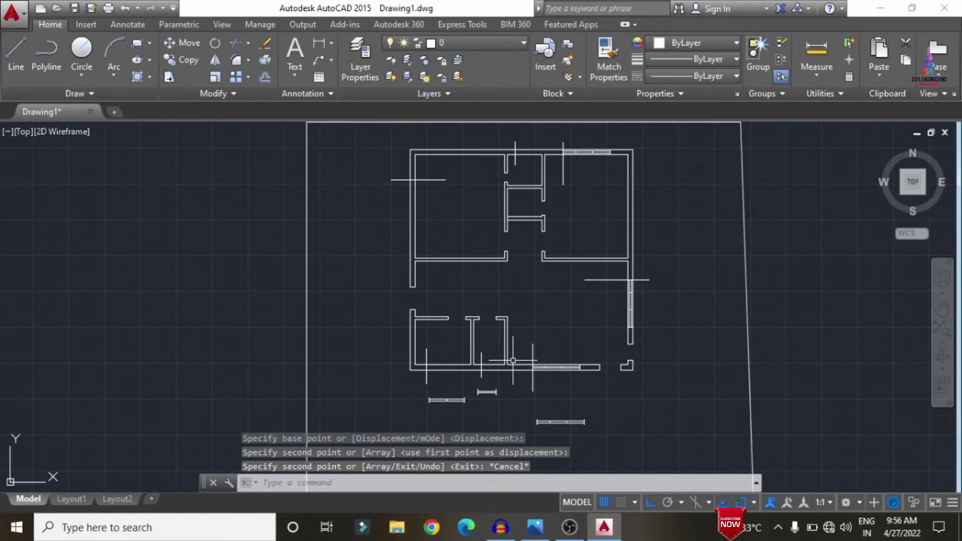
scroll(482, 370, up, 4)
middle_drag(542, 432, 575, 375)
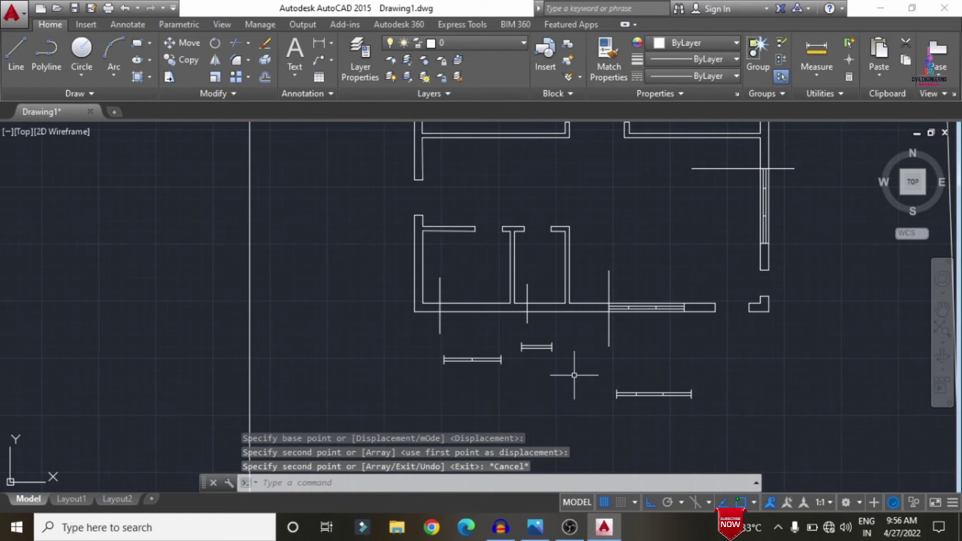
text(o)
key(Return)
scroll(575, 377, up, 2)
mouse_move(457, 313)
mouse_down()
mouse_move(570, 316)
mouse_move(555, 351)
mouse_move(531, 357)
mouse_up()
key(Return)
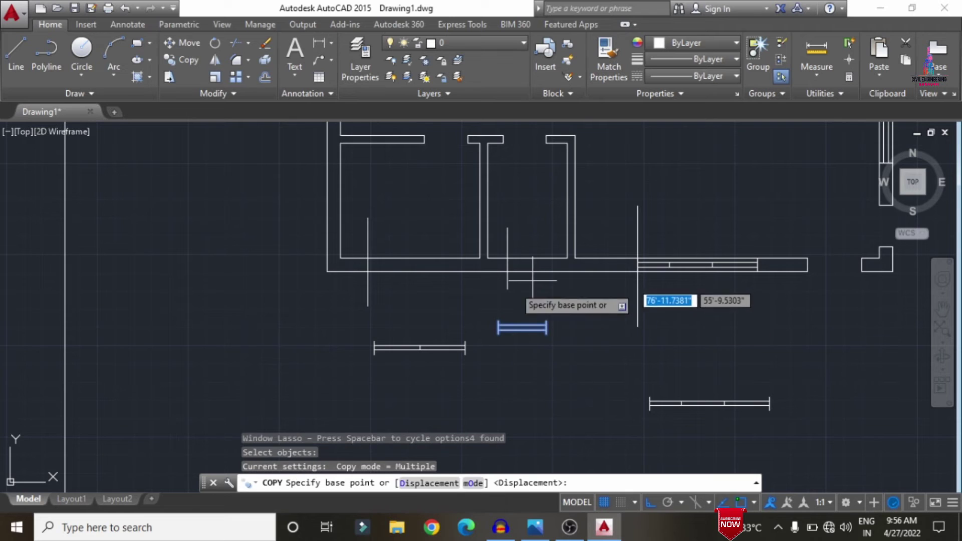
scroll(501, 300, up, 2)
click(497, 338)
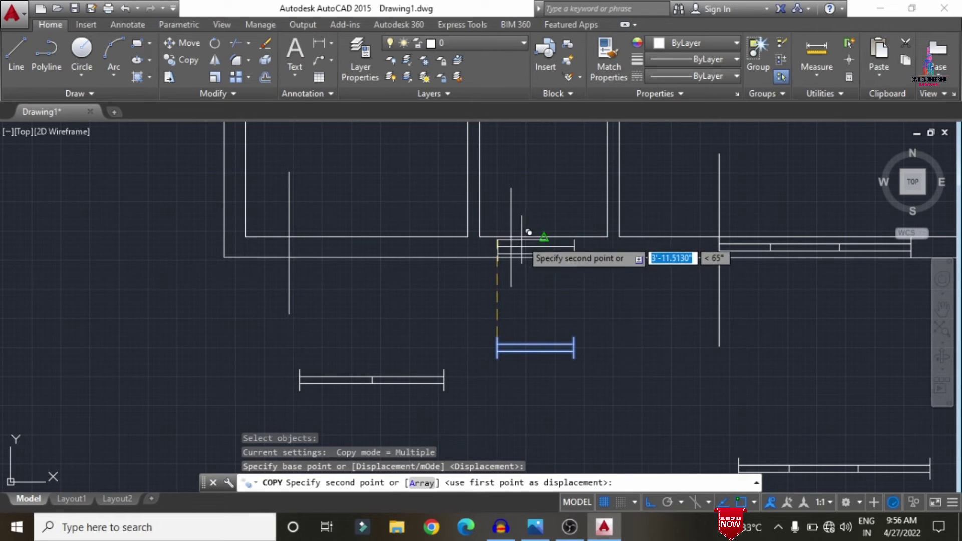
click(512, 236)
key(Escape)
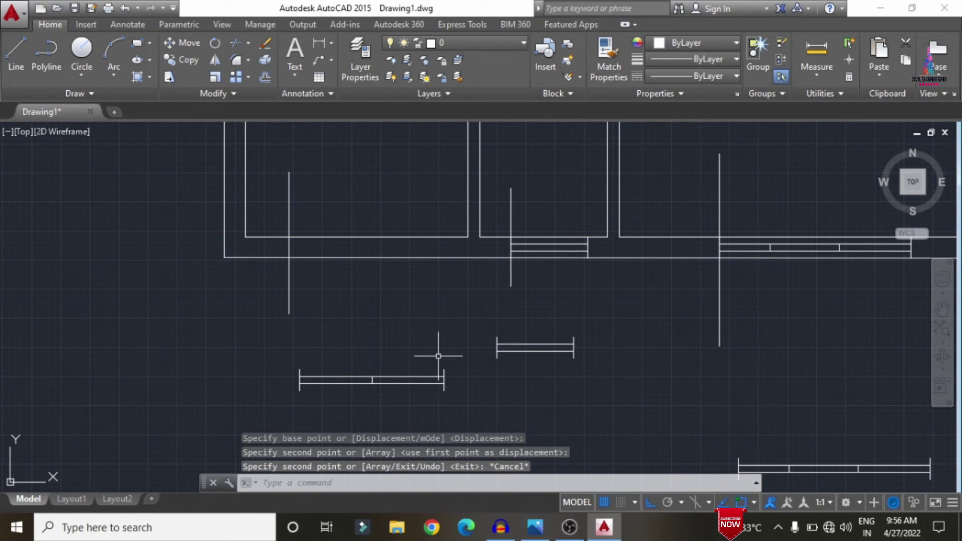
Copy the two-panel horizontal window symbol into the bottom wall of the lower-left room, starting at its marker line.
text(cle o)
key(Return)
mouse_move(248, 337)
mouse_down()
mouse_move(405, 340)
mouse_move(470, 409)
mouse_move(393, 424)
mouse_move(436, 352)
mouse_move(396, 345)
mouse_move(280, 364)
mouse_move(257, 383)
mouse_up()
key(Return)
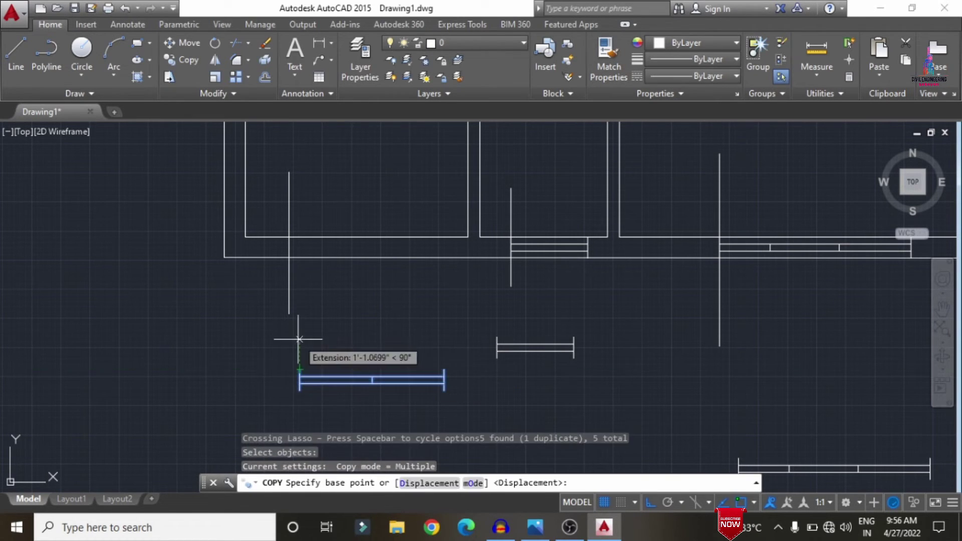
click(299, 382)
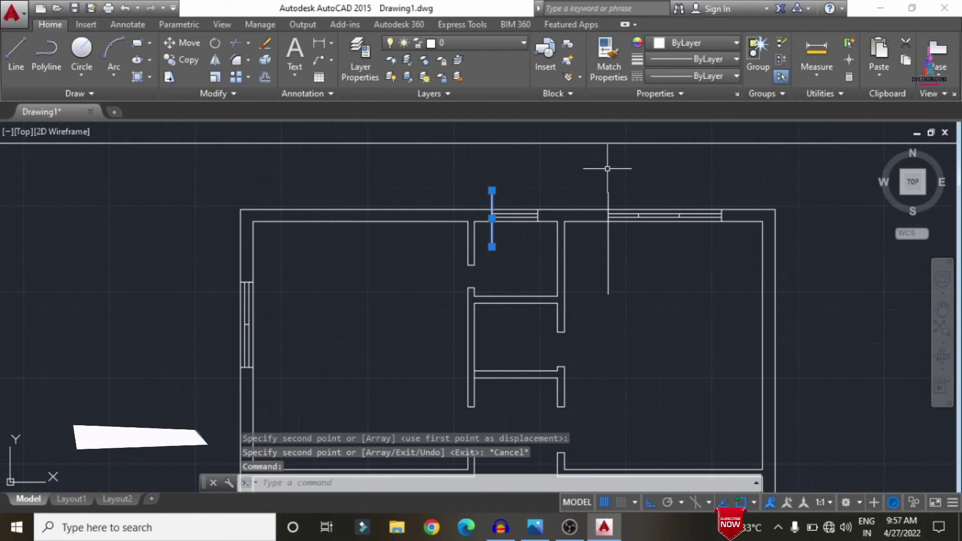
Delete the two vertical marker lines crossing the top wall.
click(608, 188)
click(608, 193)
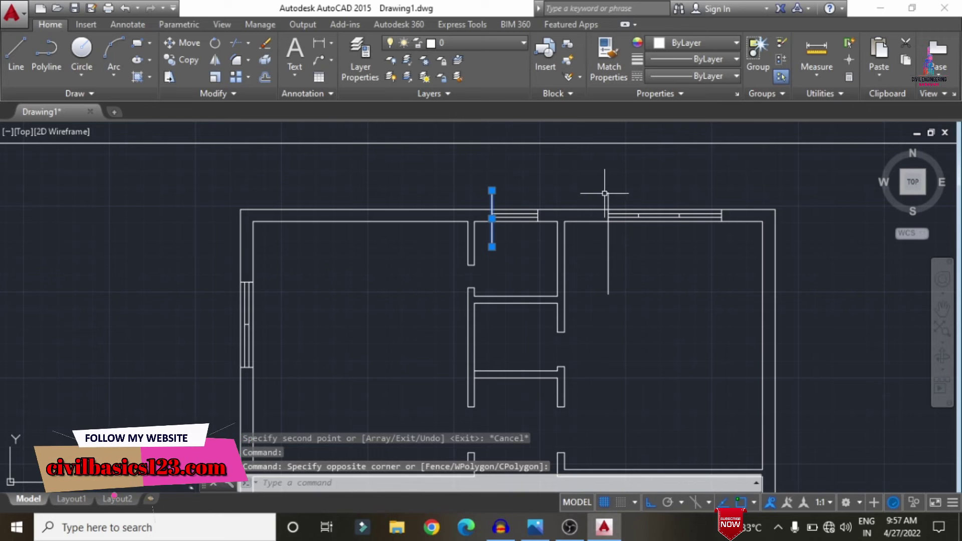
key(Delete)
Delete the marker lines crossing the right outer wall and the bottom wall.
scroll(566, 144, down, 4)
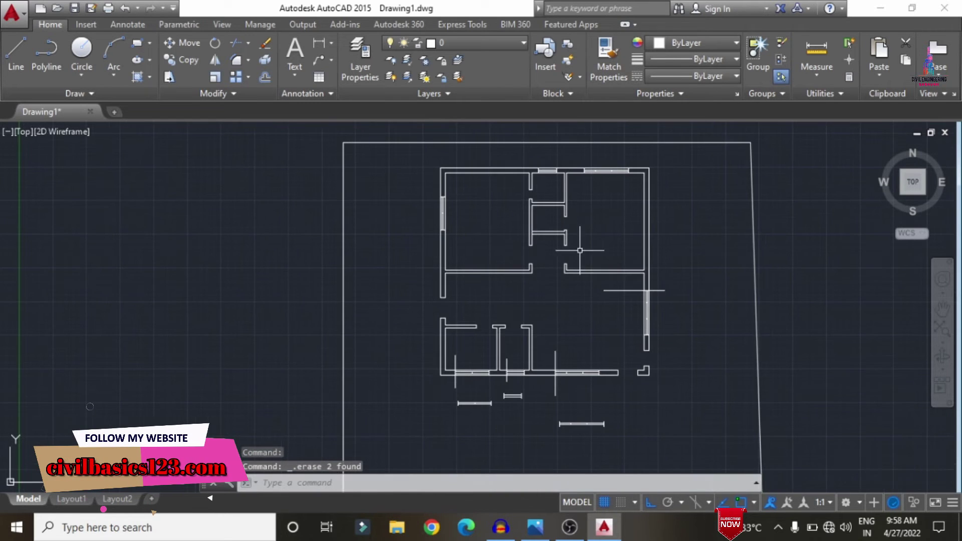
click(623, 287)
click(642, 301)
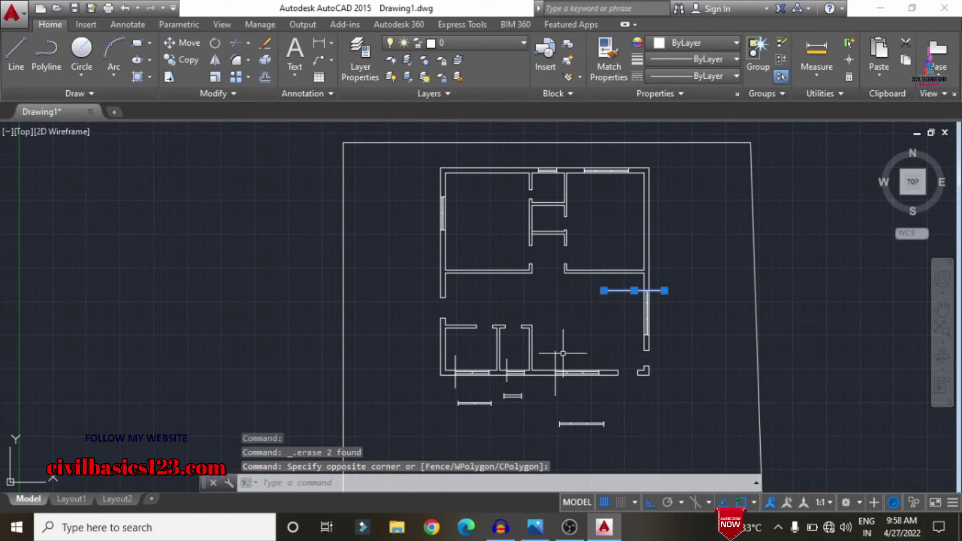
click(554, 349)
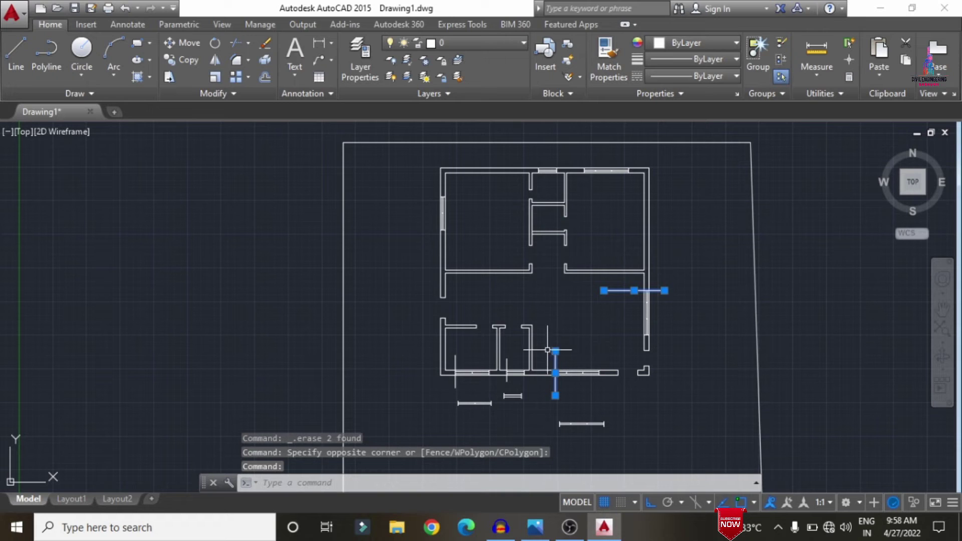
click(505, 359)
click(508, 381)
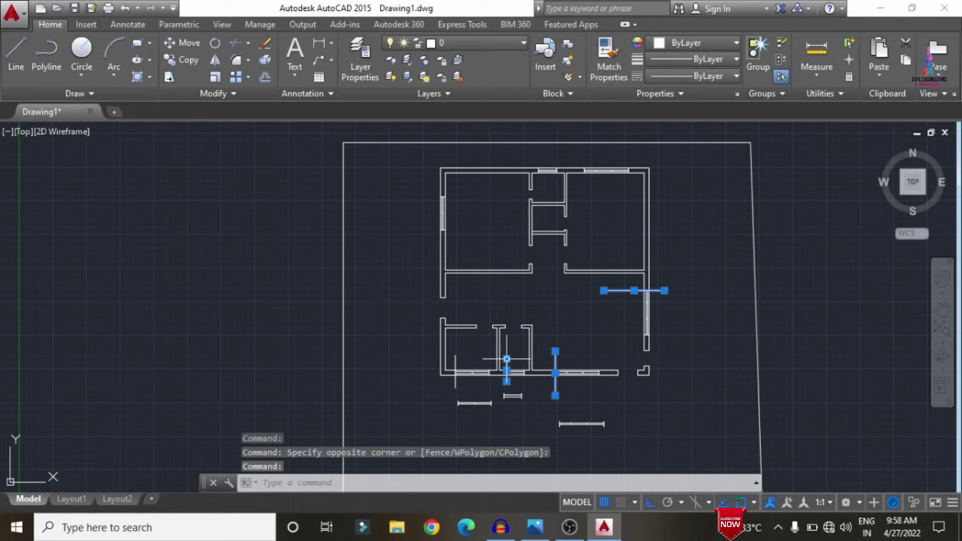
key(Delete)
Delete the leftover horizontal window symbols lying below the house plan.
mouse_move(627, 422)
mouse_down()
mouse_move(548, 389)
mouse_move(502, 390)
mouse_move(452, 406)
mouse_up()
key(Delete)
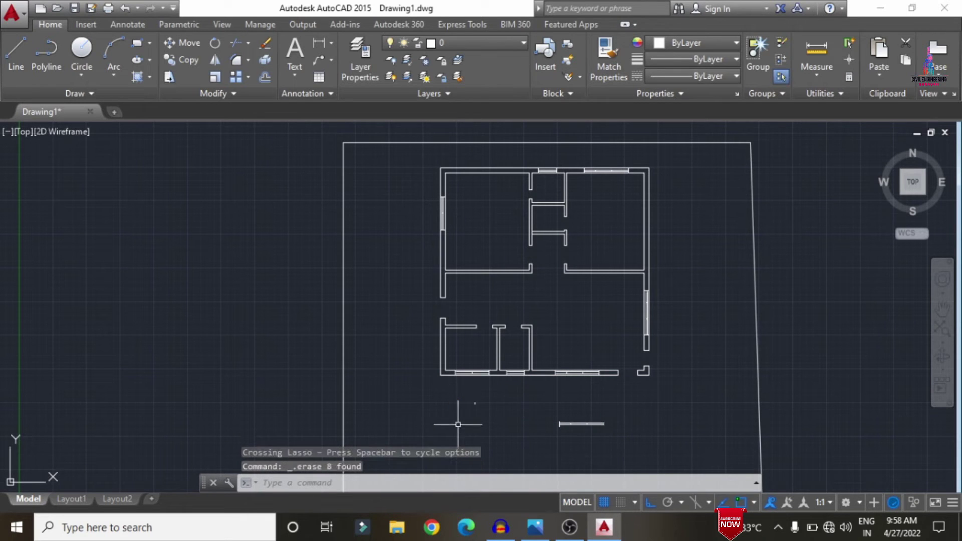
mouse_move(654, 433)
mouse_down()
mouse_move(543, 382)
mouse_move(451, 391)
mouse_move(423, 425)
mouse_move(476, 397)
mouse_up()
key(Delete)
scroll(476, 396, up, 2)
scroll(462, 339, down, 2)
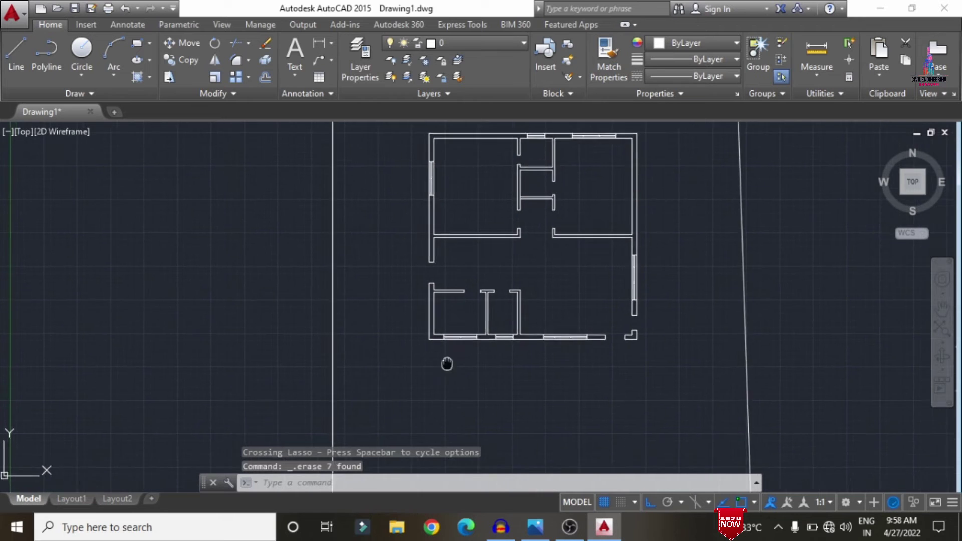
Draw a 6'0" vertical line downward from the house's lower-left outer corner.
middle_drag(455, 382, 439, 375)
key(l)
key(Return)
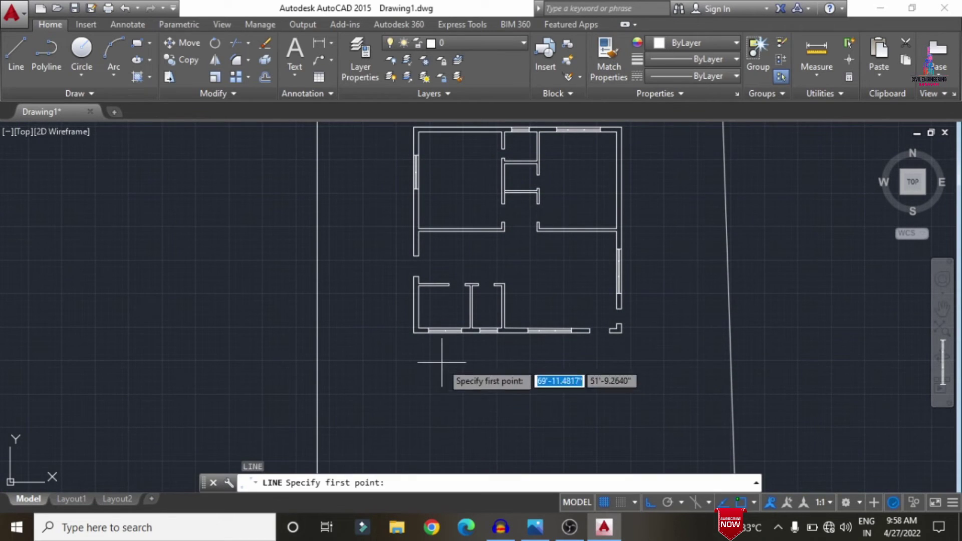
click(413, 331)
text(6'0")
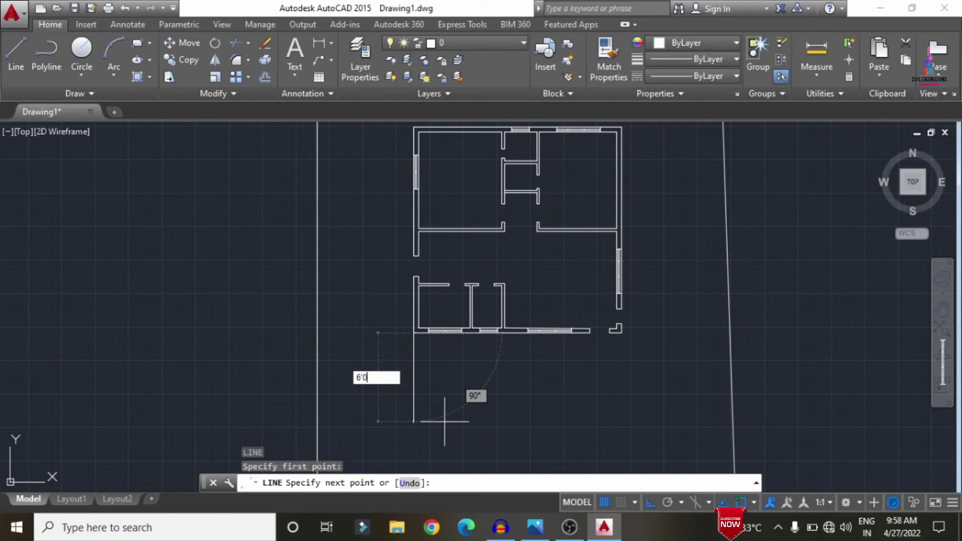
key(Return)
key(Escape)
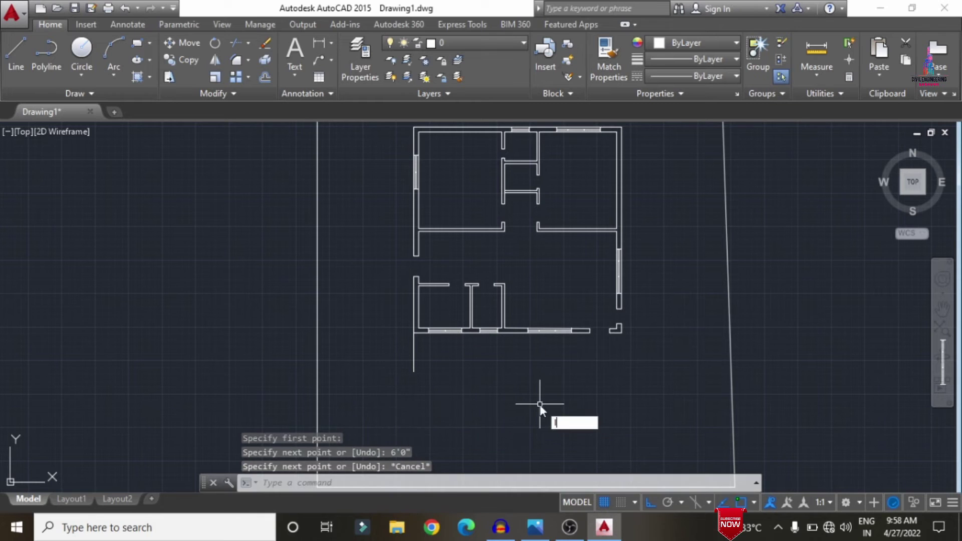
Draw a 6'0" line rightward from the house's upper-right outer corner and continue it straight down past the bottom wall.
key(l)
key(Return)
click(622, 130)
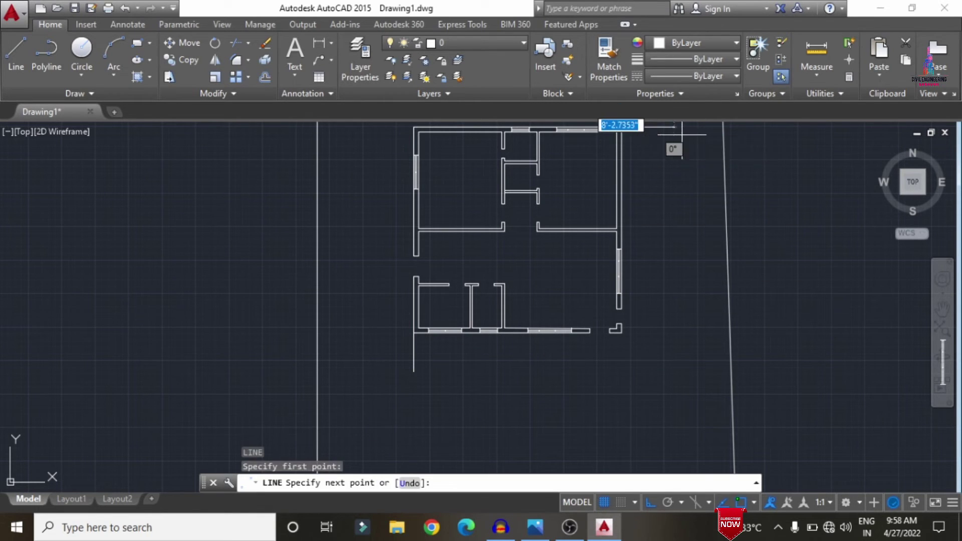
text(6'0")
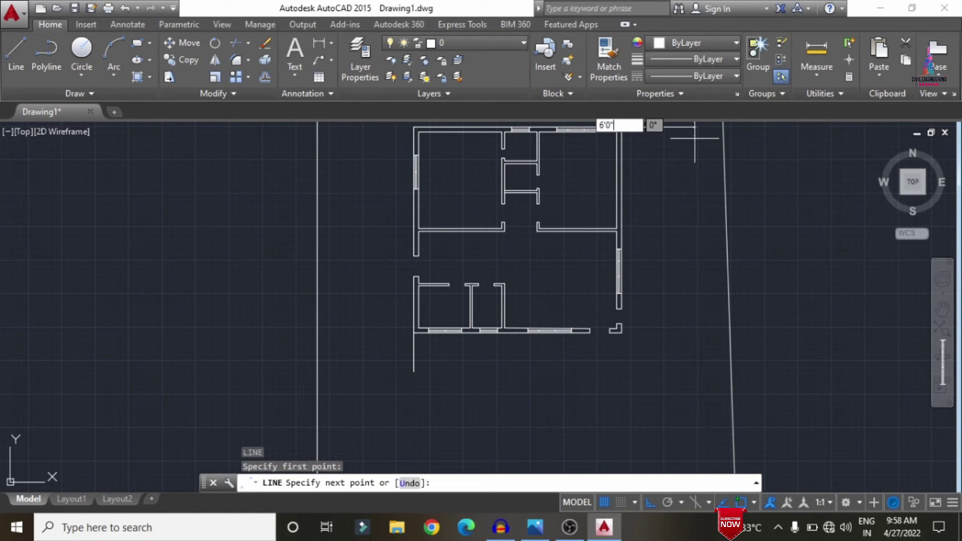
key(Return)
click(643, 441)
key(Escape)
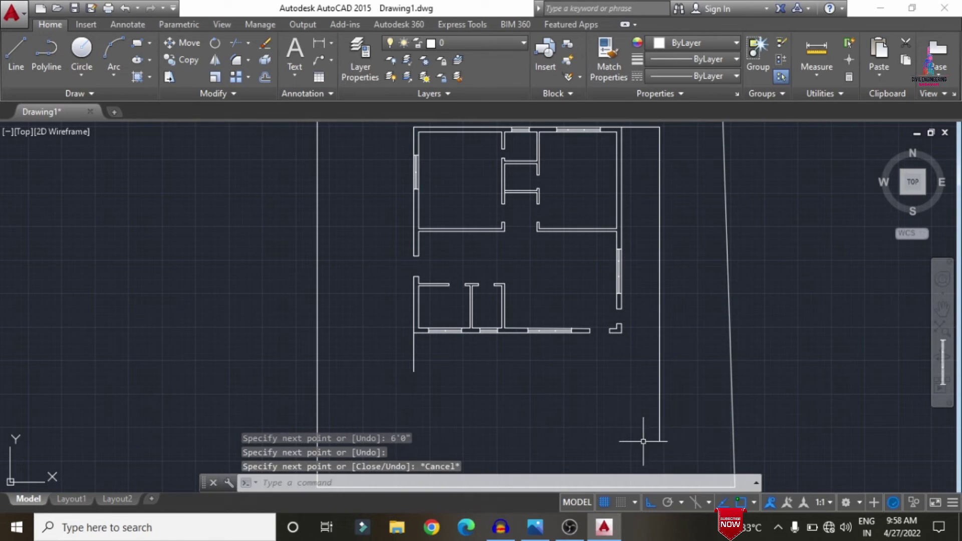
Draw a horizontal line from the lower end of the 6'0" vertical line across the long vertical line beside the house.
key(l)
key(Return)
click(414, 372)
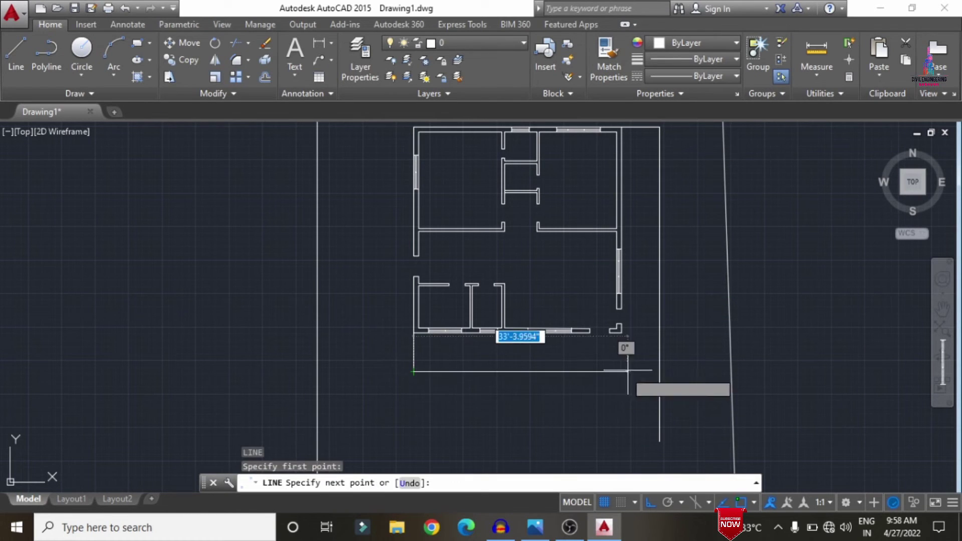
click(682, 362)
key(Escape)
Trim the overhanging line ends at the lower-right corner of the new outline.
text(tr)
key(Return)
key(Return)
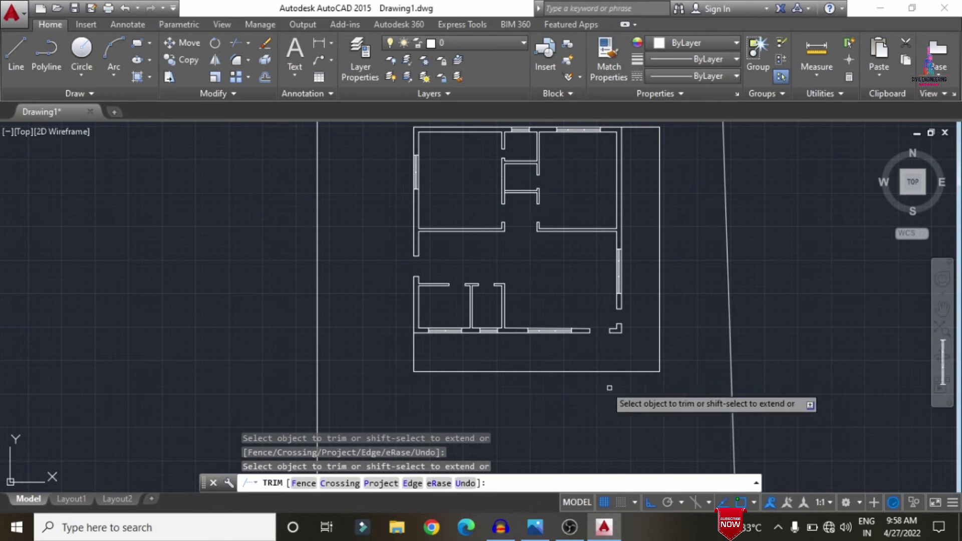
scroll(457, 360, up, 2)
key(Escape)
Offset the short vertical line at the left end of the lower outer strip 2'0" to the right.
text(o)
key(Return)
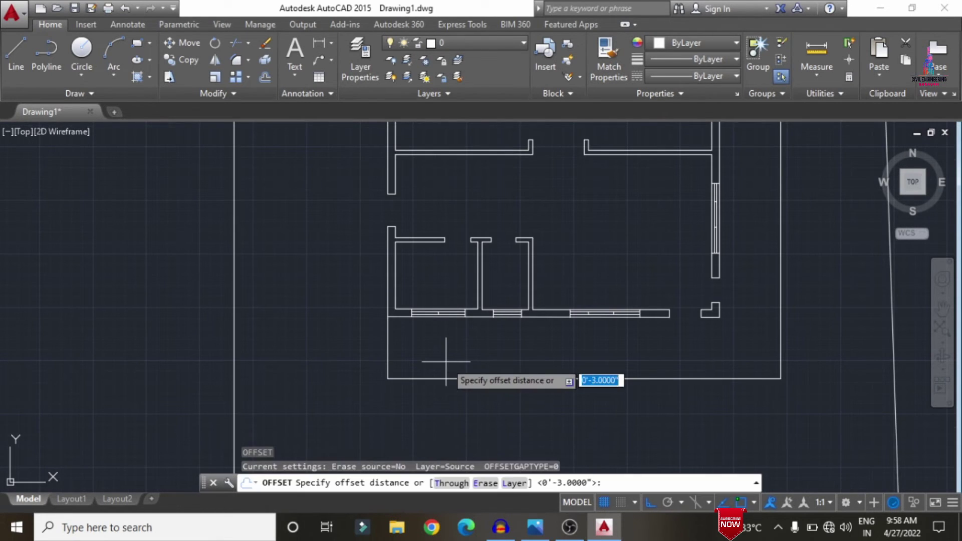
text(2'0")
key(Return)
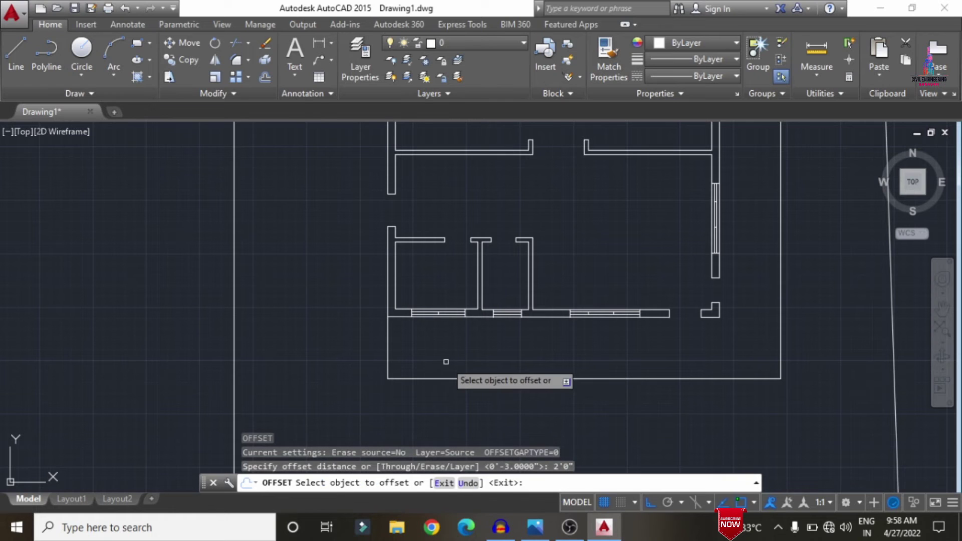
click(388, 344)
click(462, 359)
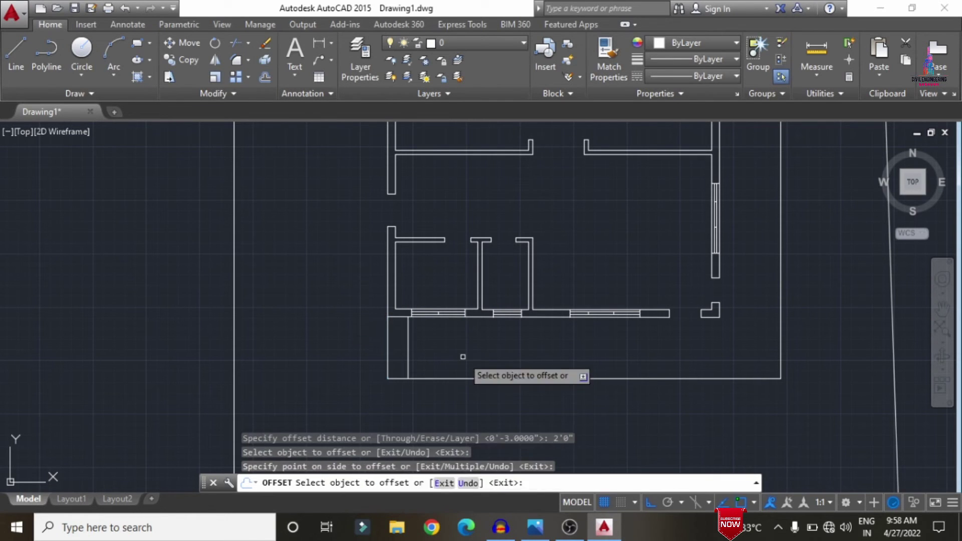
Offset the new vertical line repeatedly to the right at 1'0" spacing to make twelve more stair tread lines.
key(Escape)
key(Return)
text(1'0")
key(Return)
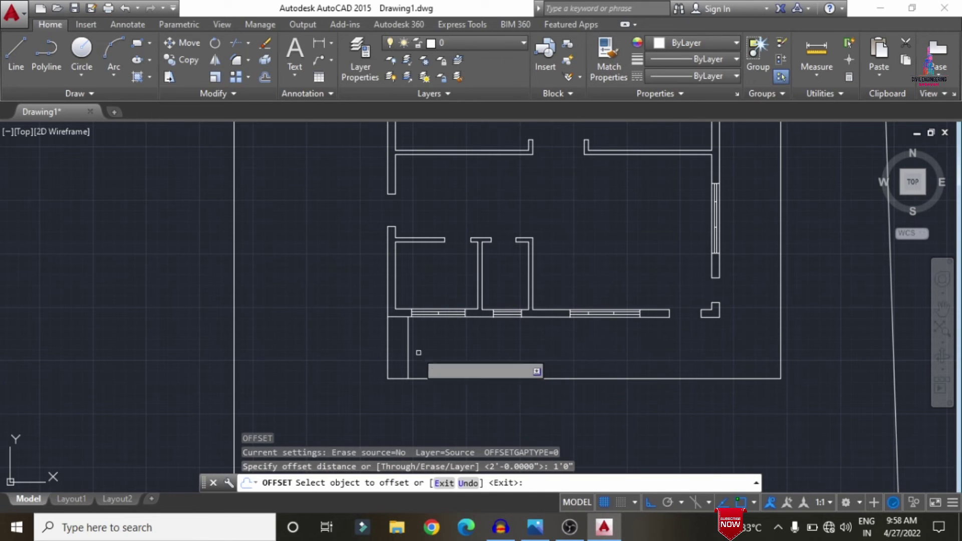
click(409, 348)
click(456, 345)
click(420, 346)
click(476, 359)
click(440, 369)
click(491, 348)
click(451, 357)
click(509, 339)
click(460, 357)
click(488, 354)
click(469, 351)
click(500, 352)
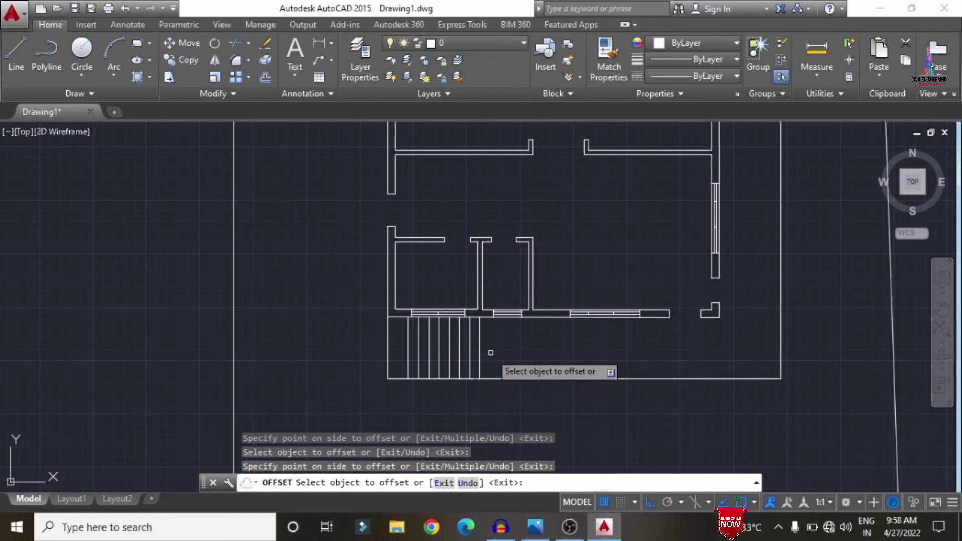
click(481, 351)
click(489, 351)
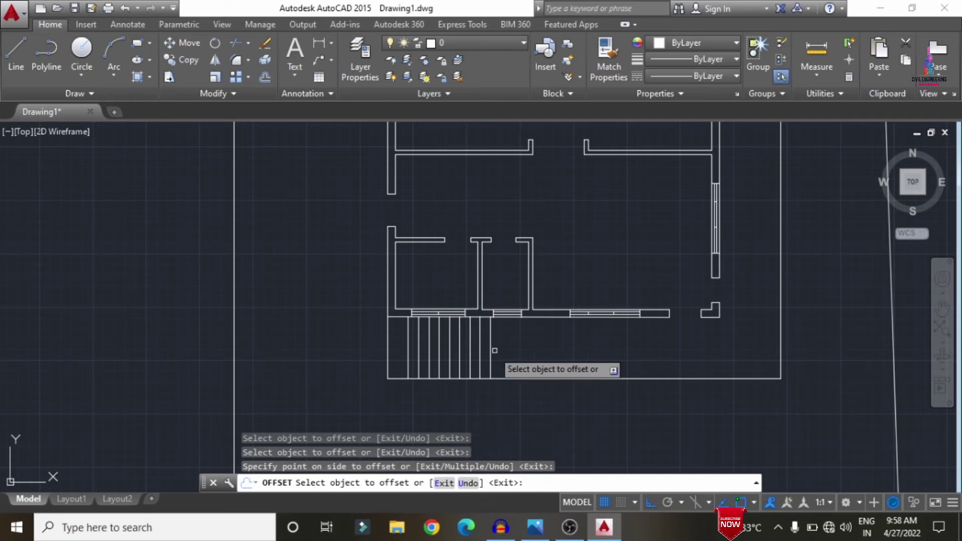
click(489, 350)
click(501, 350)
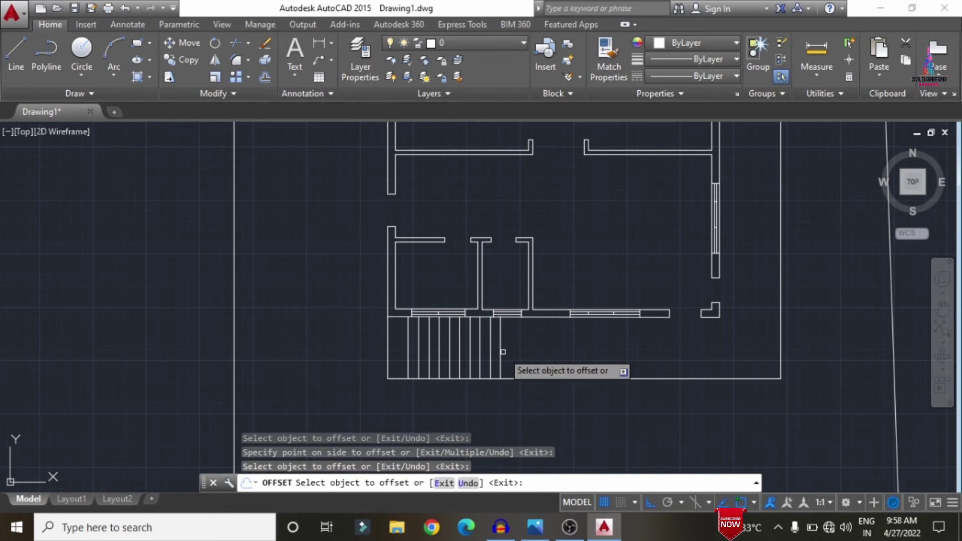
click(500, 351)
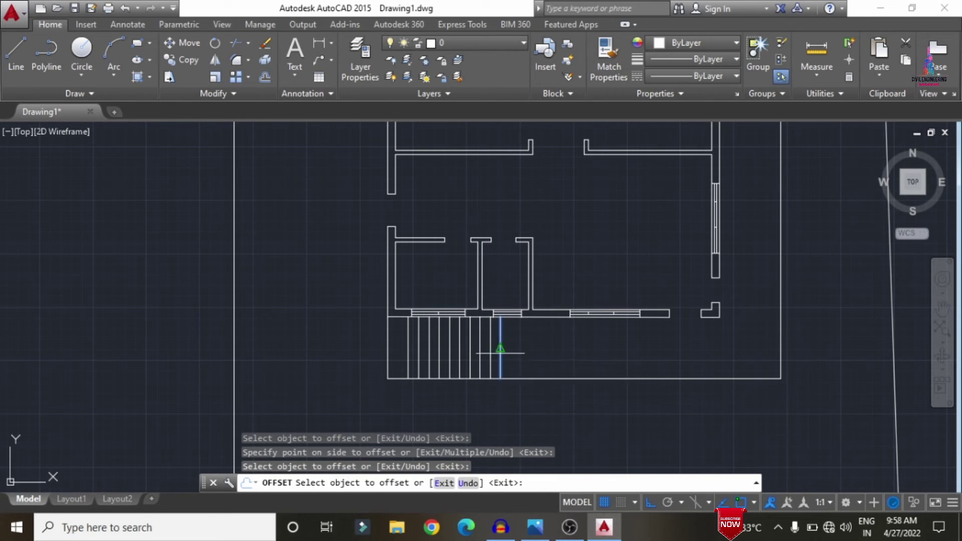
click(599, 354)
click(511, 350)
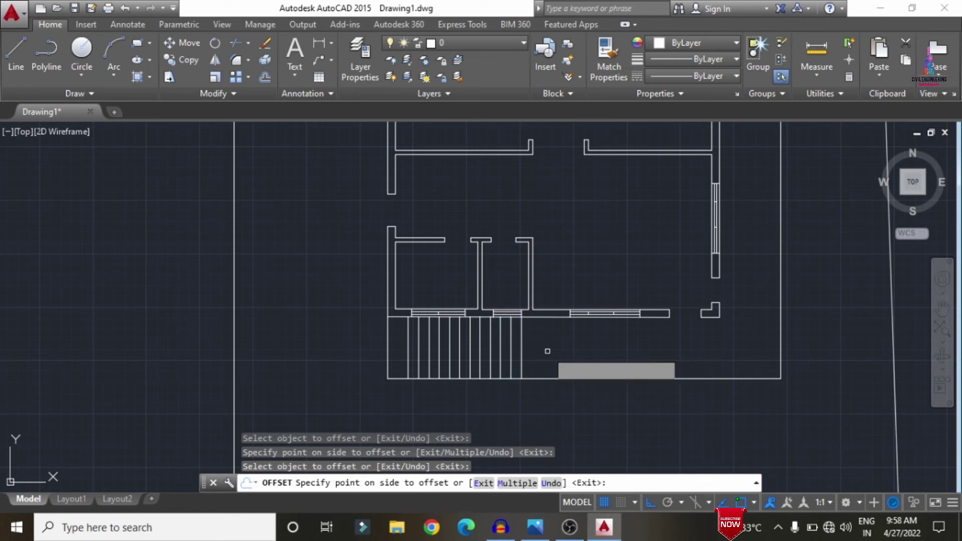
click(524, 351)
click(523, 352)
click(555, 339)
key(Escape)
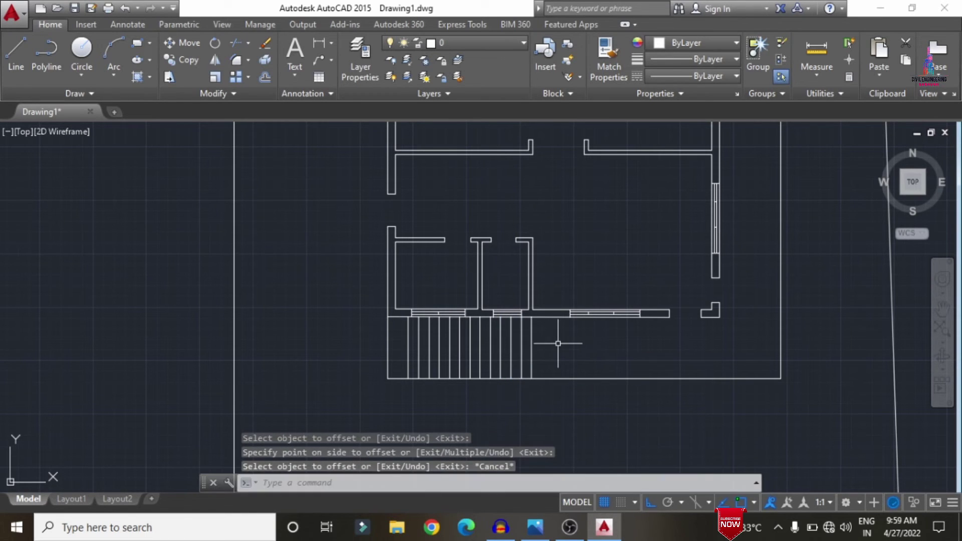
Draw a horizontal line through the midpoints of the stair treads, from the last tread back to the first.
text(l)
key(Return)
click(531, 347)
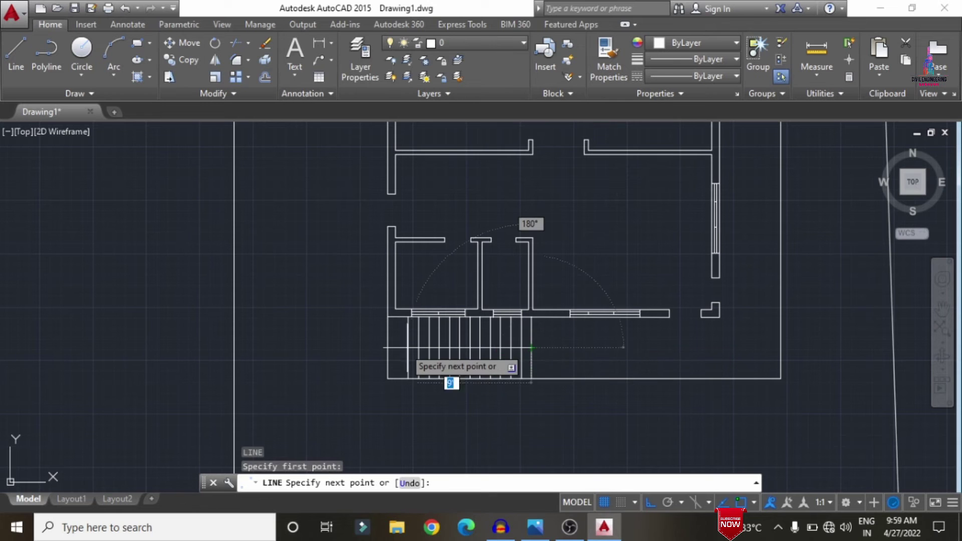
click(408, 347)
key(Escape)
Erase the leftover objects lying outside the plot boundary.
scroll(513, 374, down, 3)
scroll(516, 333, up, 1)
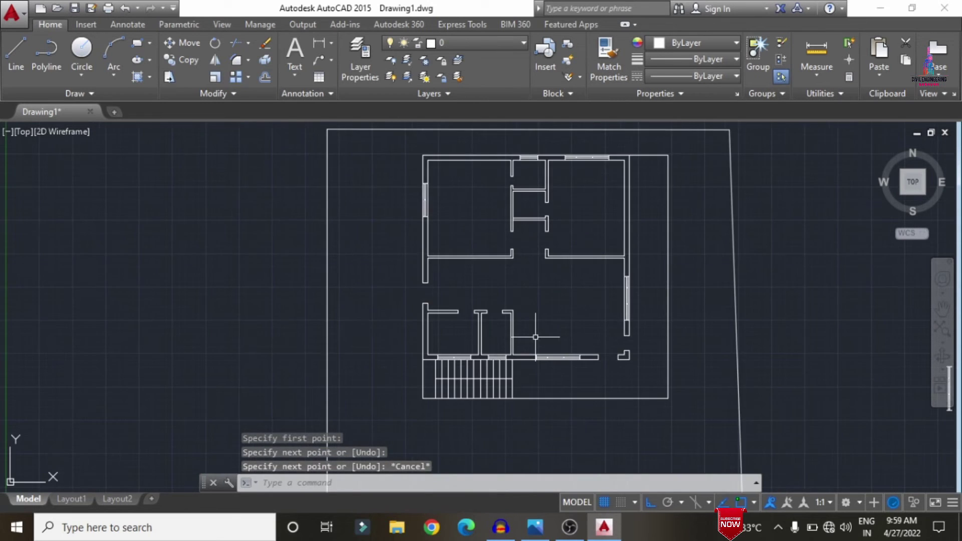
scroll(650, 326, down, 3)
mouse_move(657, 299)
mouse_down()
mouse_move(737, 275)
mouse_move(675, 456)
mouse_move(683, 453)
mouse_up()
key(Delete)
scroll(508, 349, up, 2)
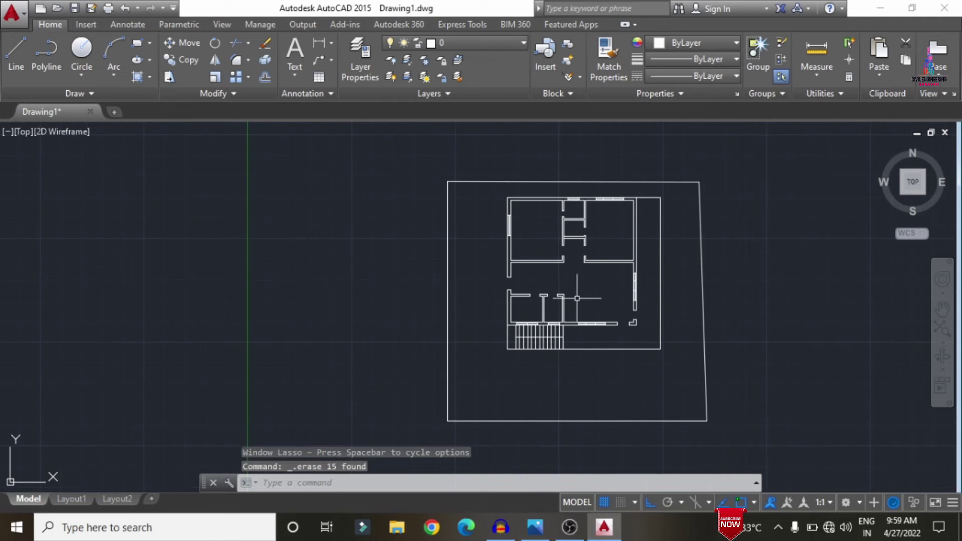
middle_drag(602, 280, 569, 333)
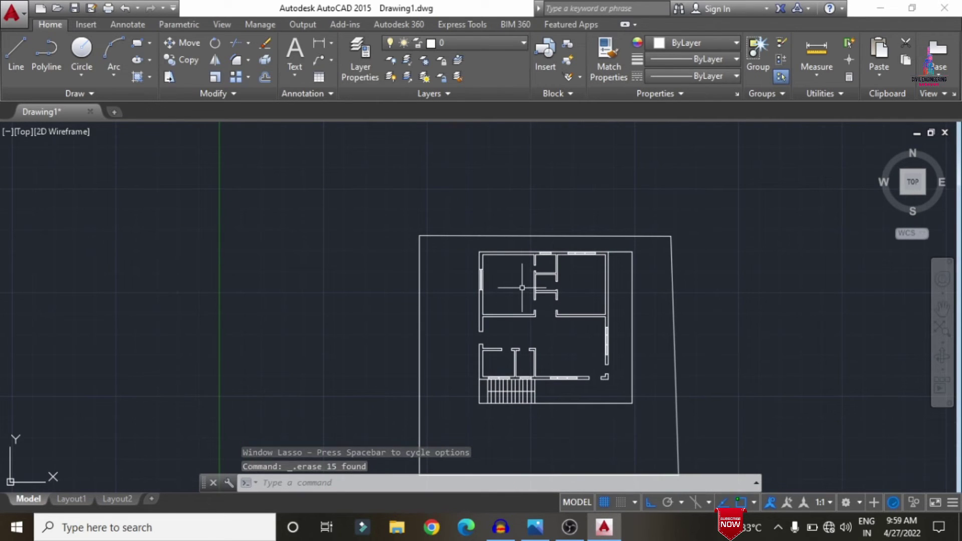
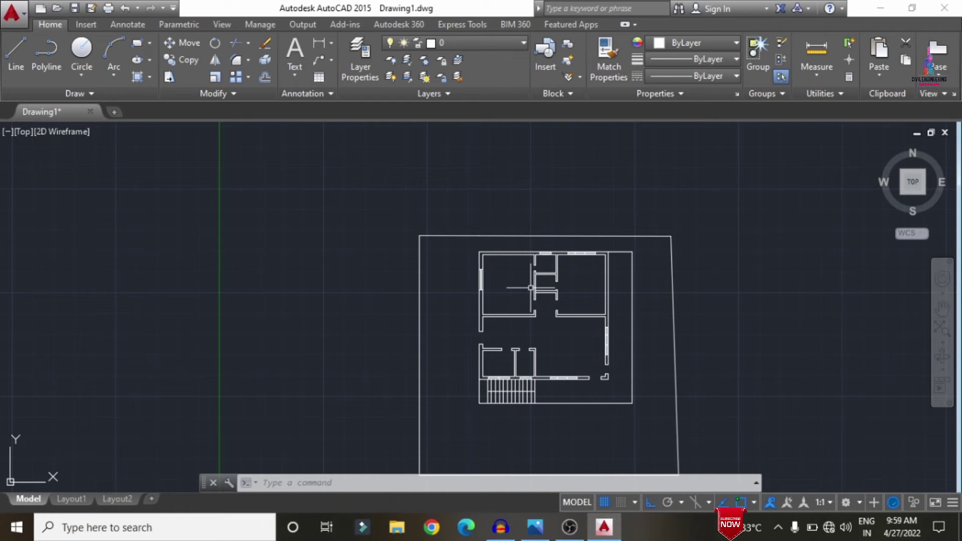
Add linear dimensions for the inner width and inner length of the upper-left bedroom, placed inside its walls.
click(323, 46)
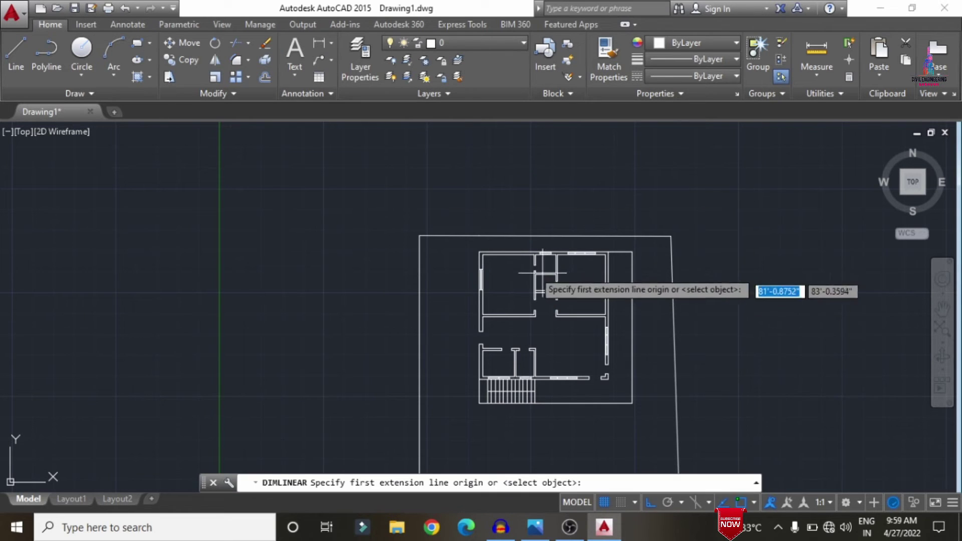
scroll(537, 279, up, 5)
click(332, 210)
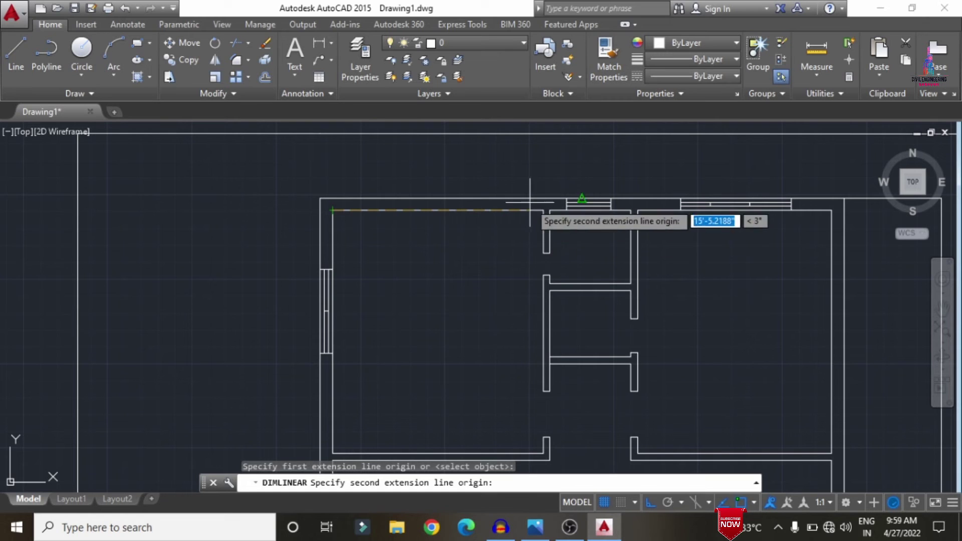
click(544, 210)
click(516, 228)
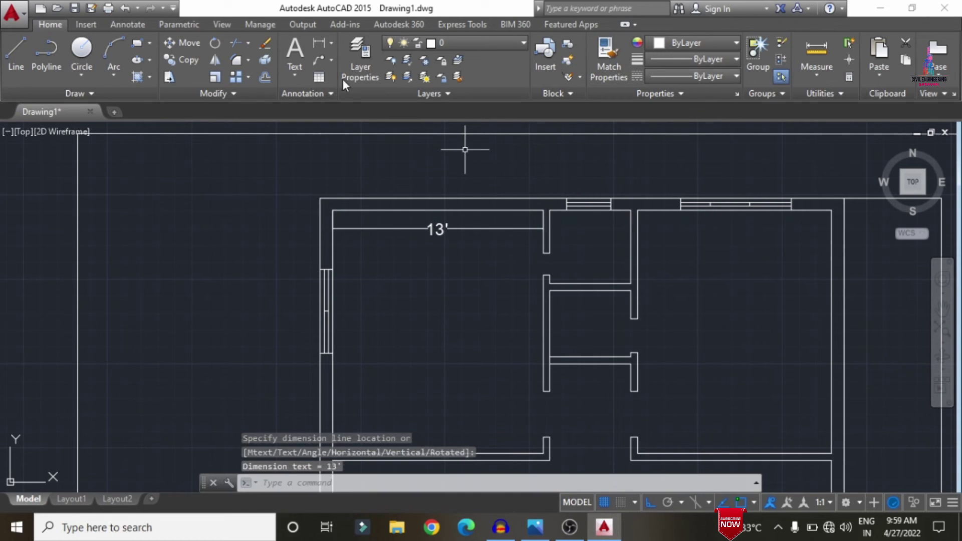
click(312, 46)
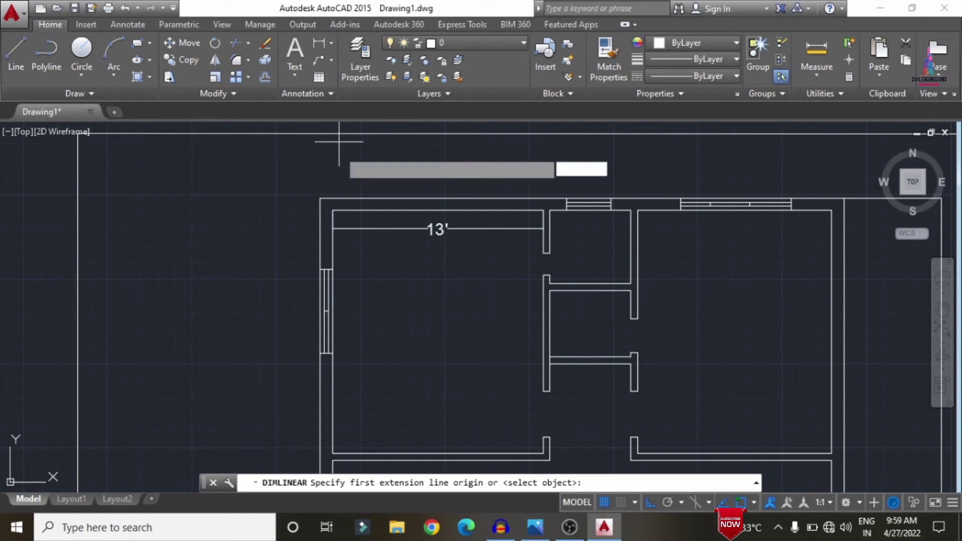
click(330, 206)
click(332, 453)
click(352, 412)
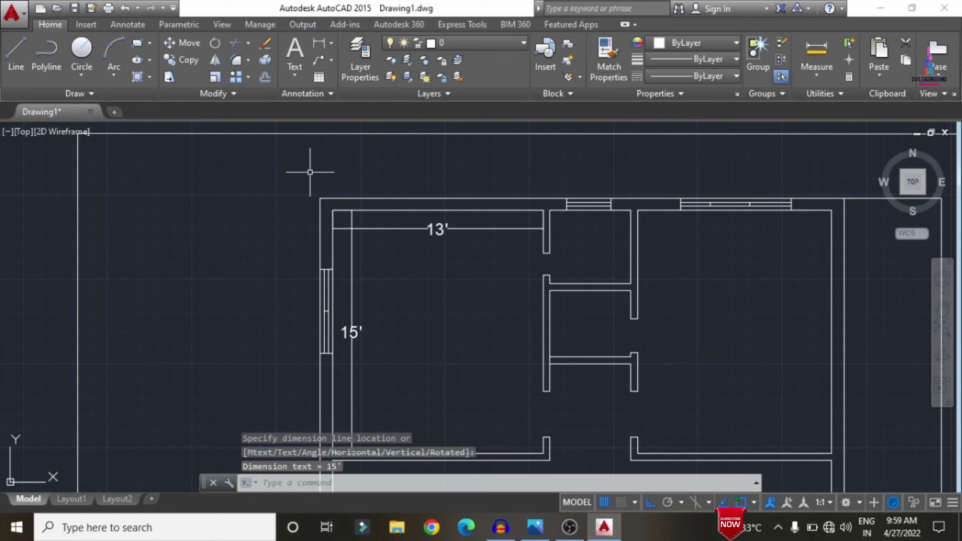
Dimension the upper-right bedroom's inner width between the inner corners of its top wall.
click(316, 41)
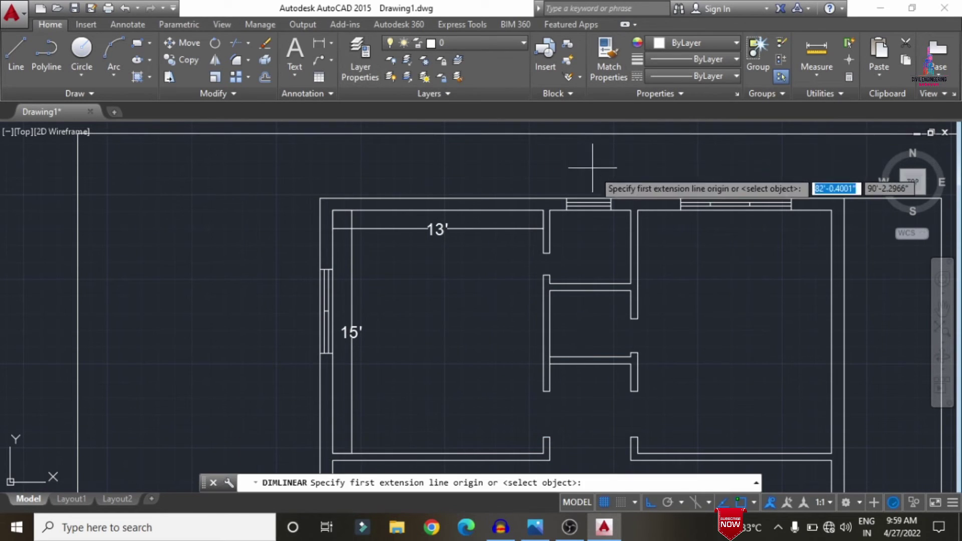
click(638, 210)
click(832, 210)
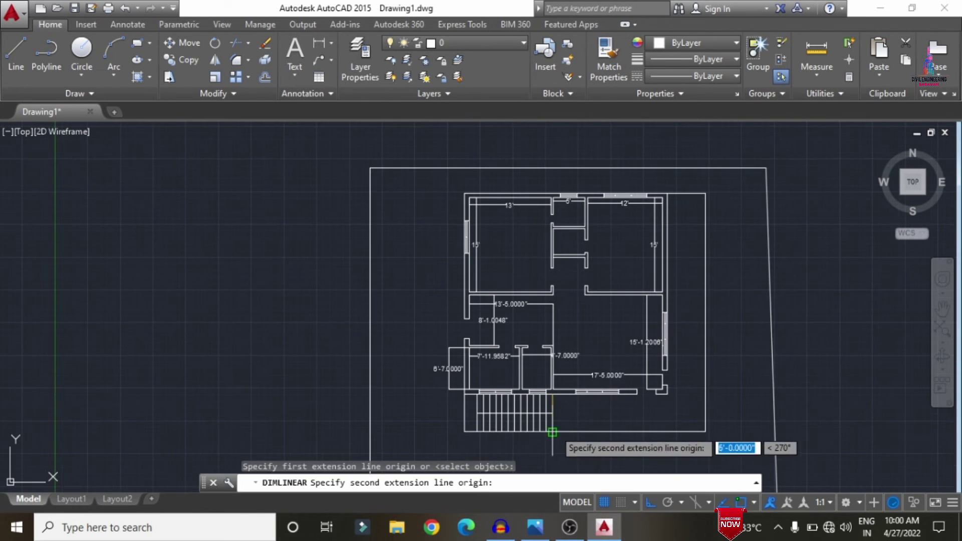
Dimension the depth of the lower outer strip beside the stairs and the width of the right outer strip at its top.
click(572, 432)
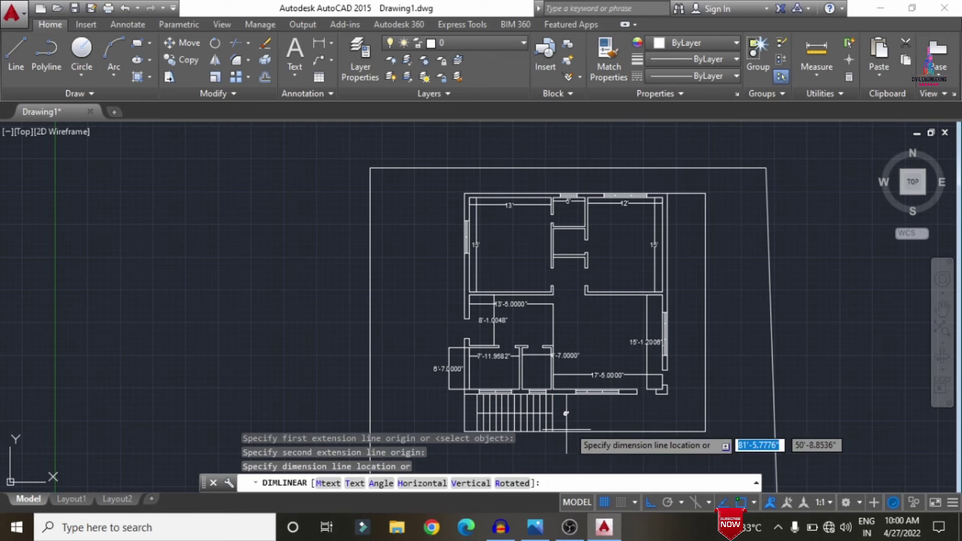
click(572, 416)
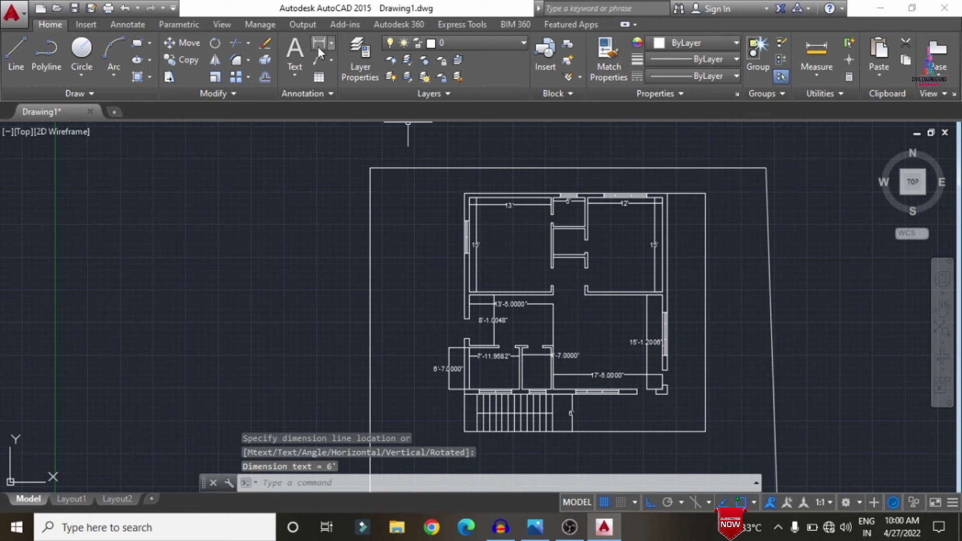
click(319, 50)
click(668, 193)
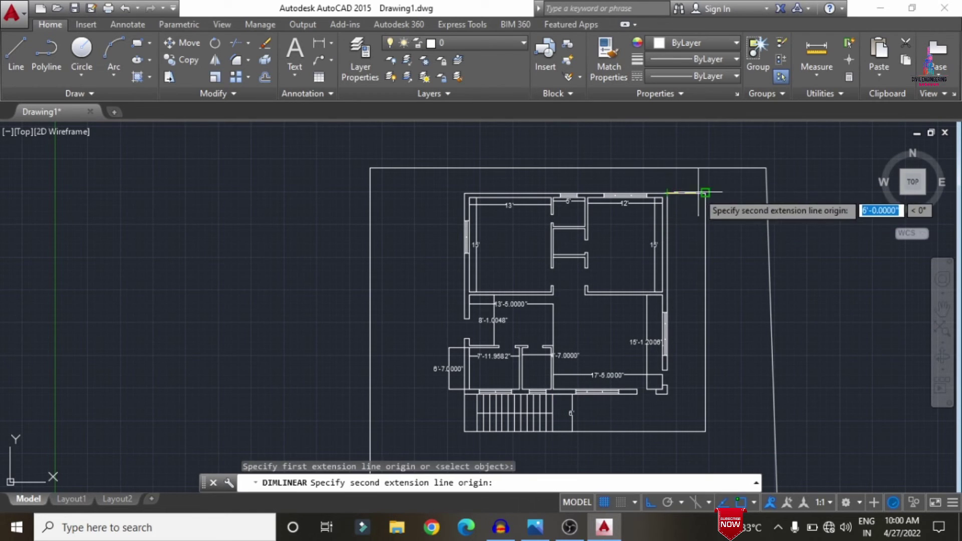
click(705, 193)
click(692, 208)
Add a multiline text label in the upper-left bedroom reading "M BED ROOM" with "13'0"X15'0"" on the second line.
scroll(493, 235, up, 4)
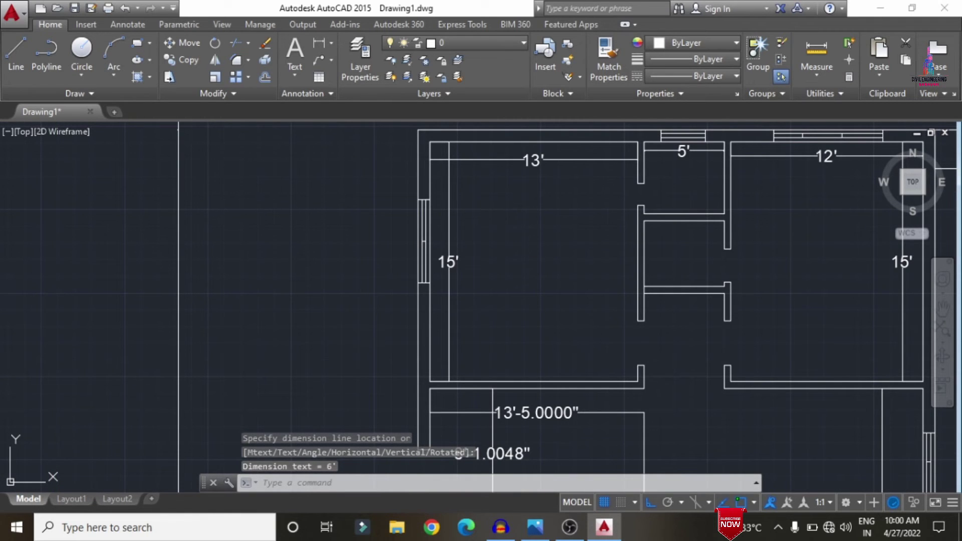
text(t)
key(Return)
click(471, 230)
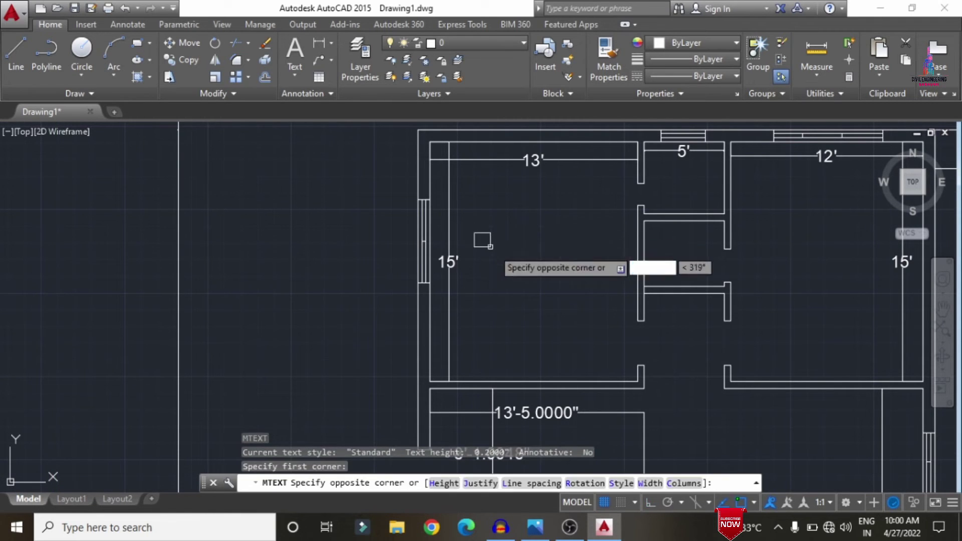
click(550, 279)
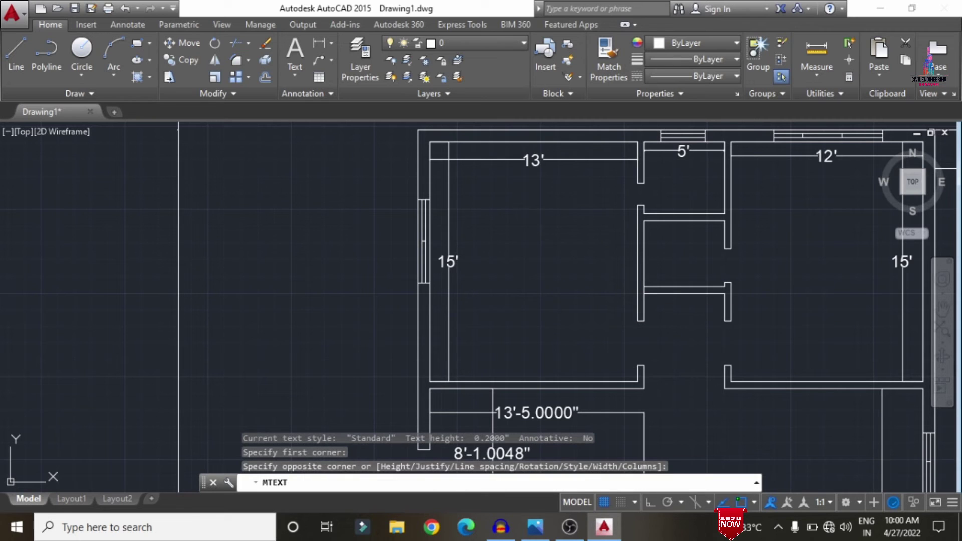
text(M)
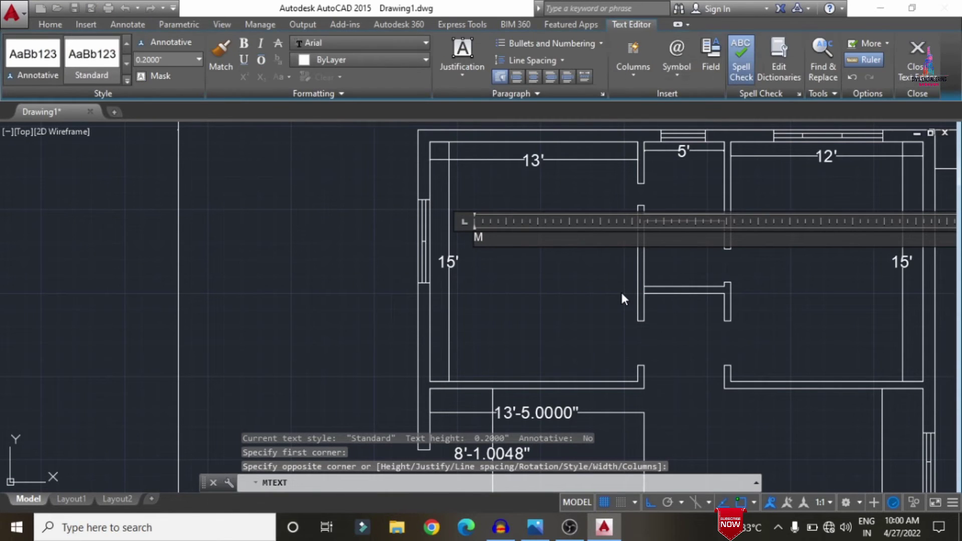
text( BE)
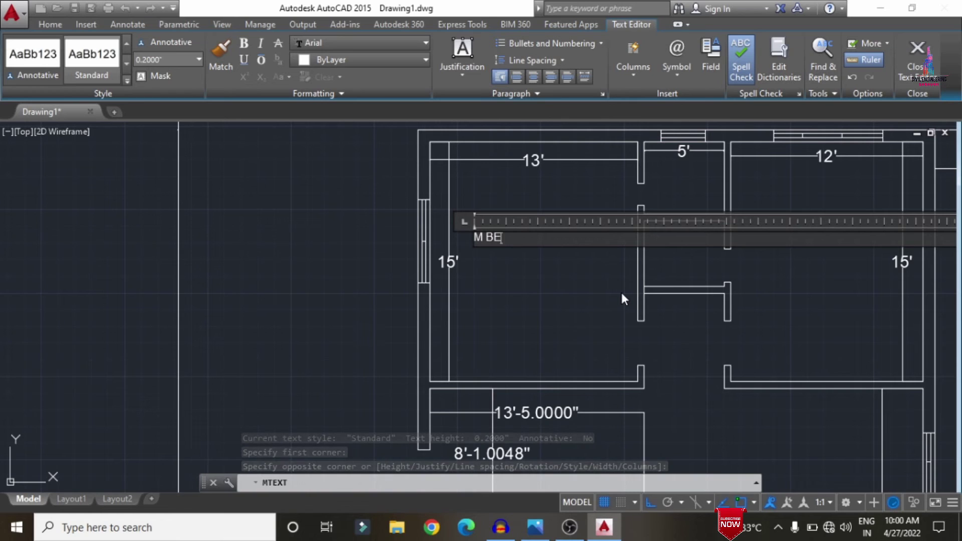
text(D ROOM)
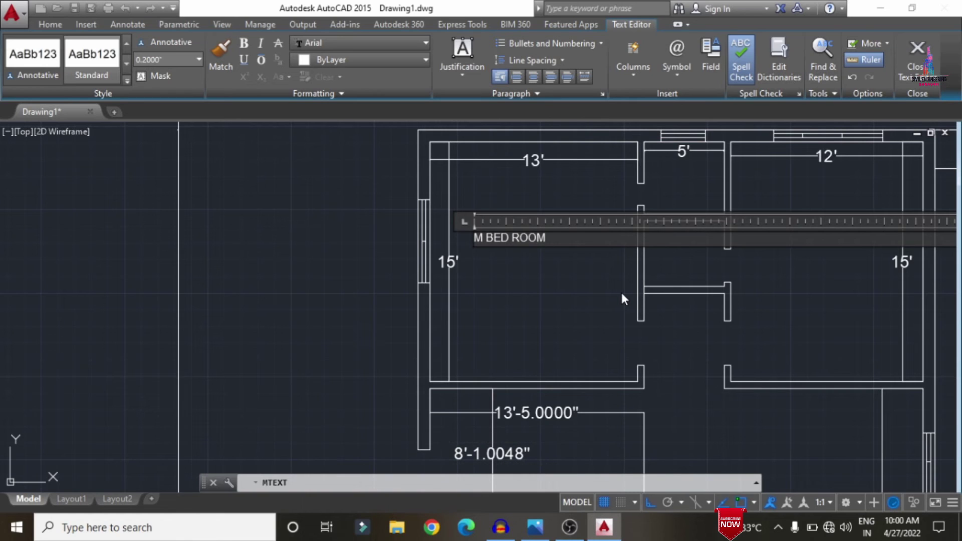
key(Return)
text(13'0)
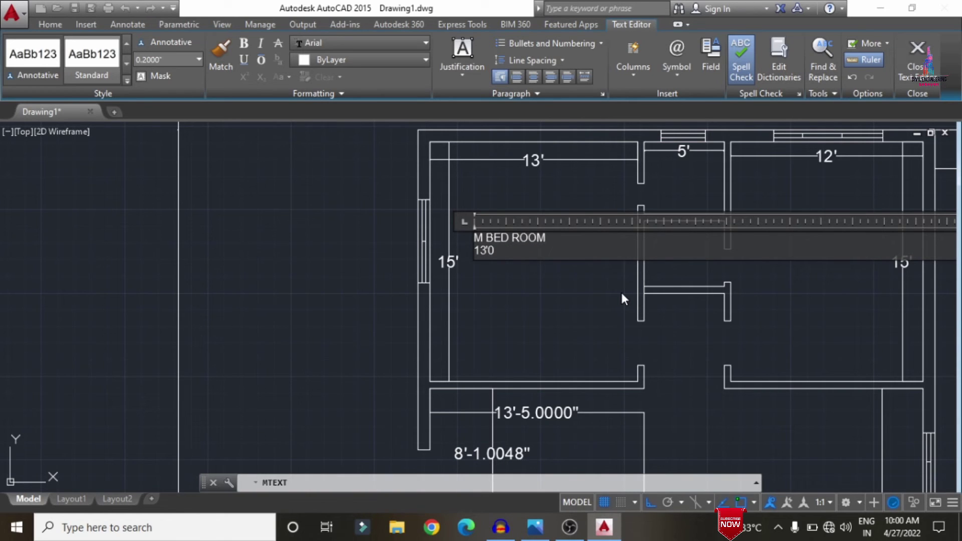
text("X15'0")
Set the height of the whole bedroom label to 1'0" and finish the text.
key(ctrl+a)
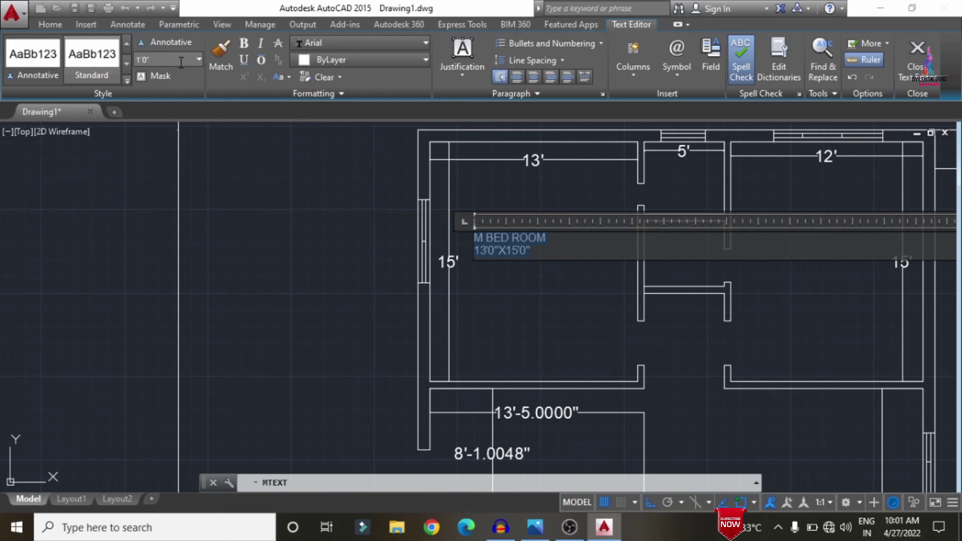
key(Return)
click(365, 276)
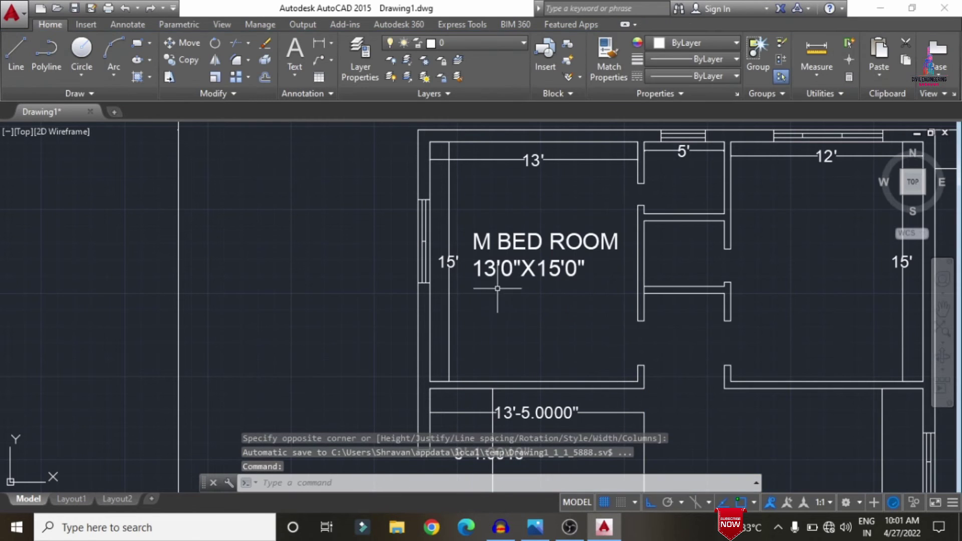
Centre the size line 13'0"X15'0" beneath M BED ROOM in the upper-left bedroom's label.
double_click(480, 271)
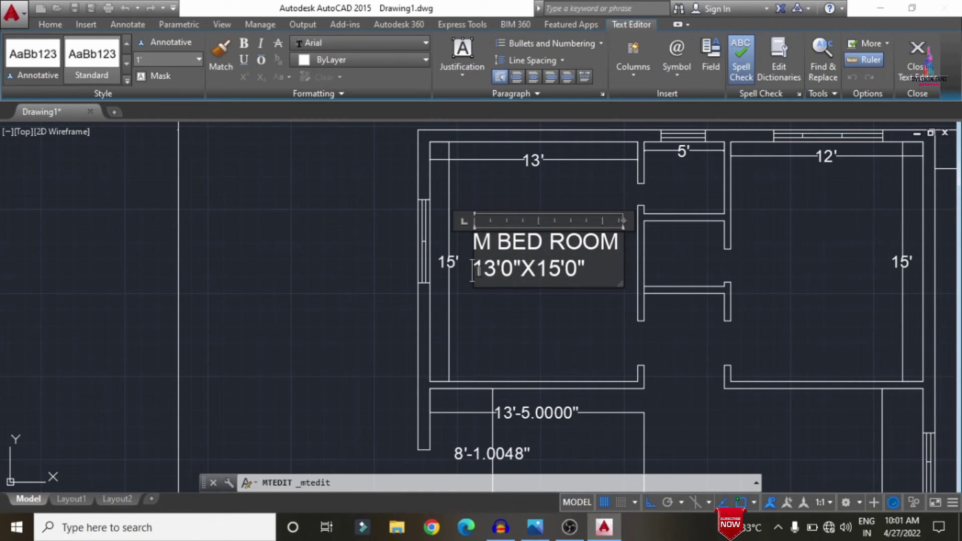
click(354, 285)
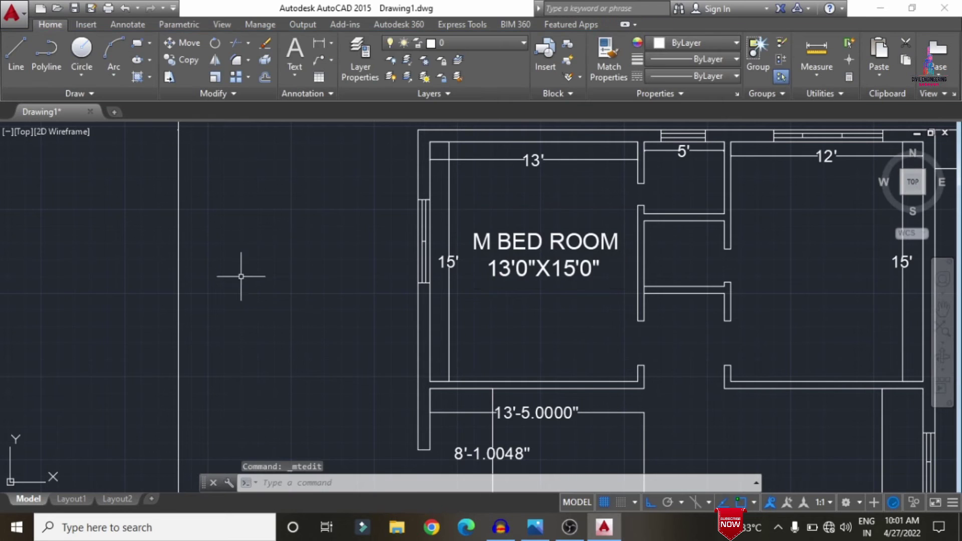
scroll(203, 287, down, 2)
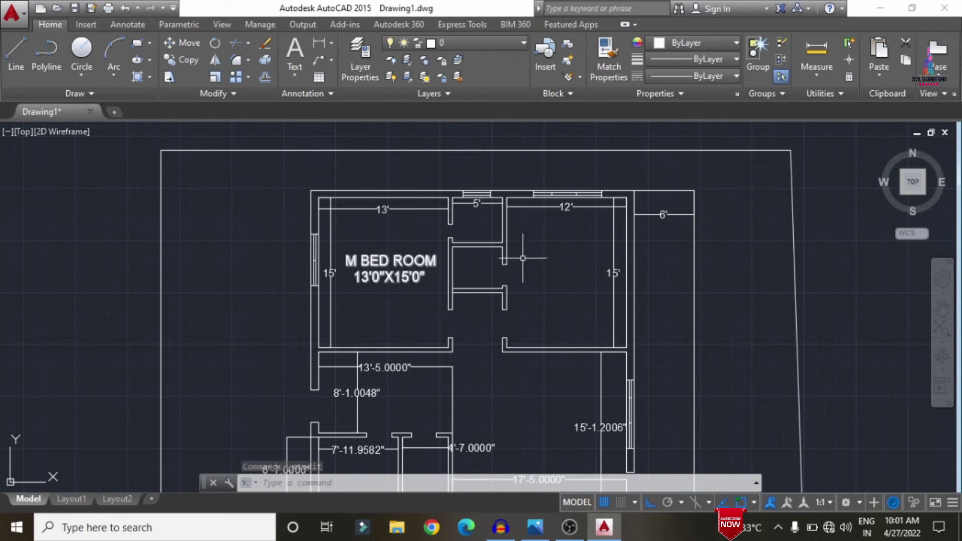
Copy the upper-left bedroom's label to the other rooms of the plan.
text(co)
key(Return)
click(381, 271)
scroll(591, 216, down, 3)
click(757, 411)
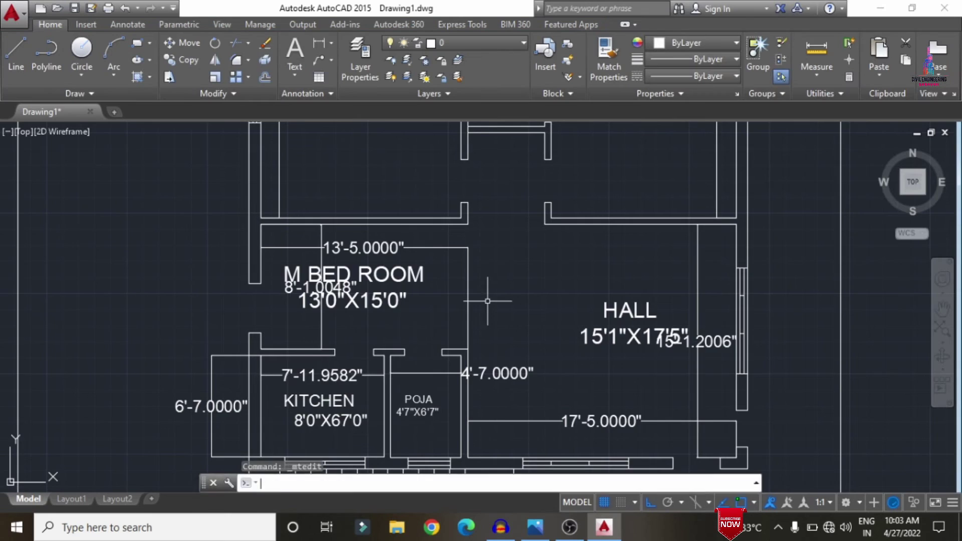
Erase the room dimensions and the depth dimension of the lower outer strip beside the stairs.
scroll(536, 283, down, 2)
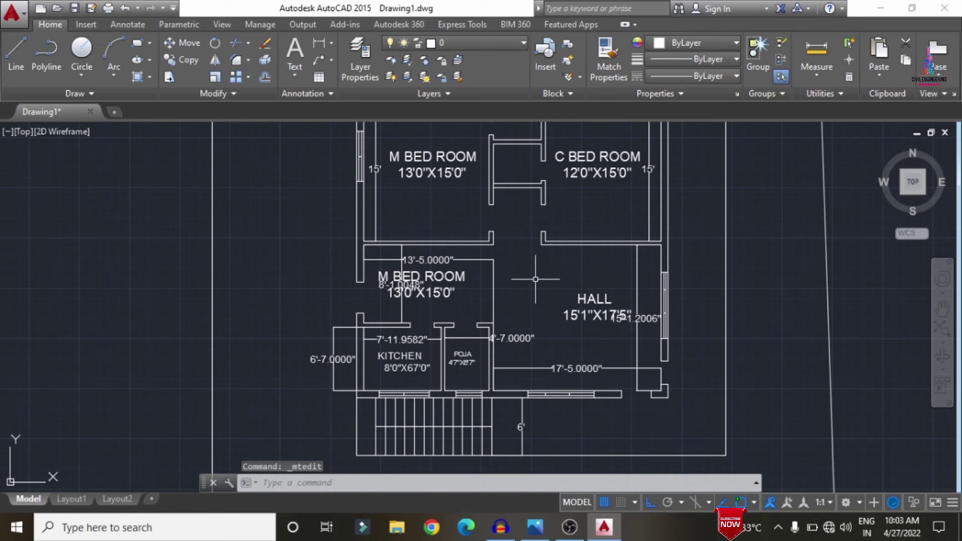
click(636, 351)
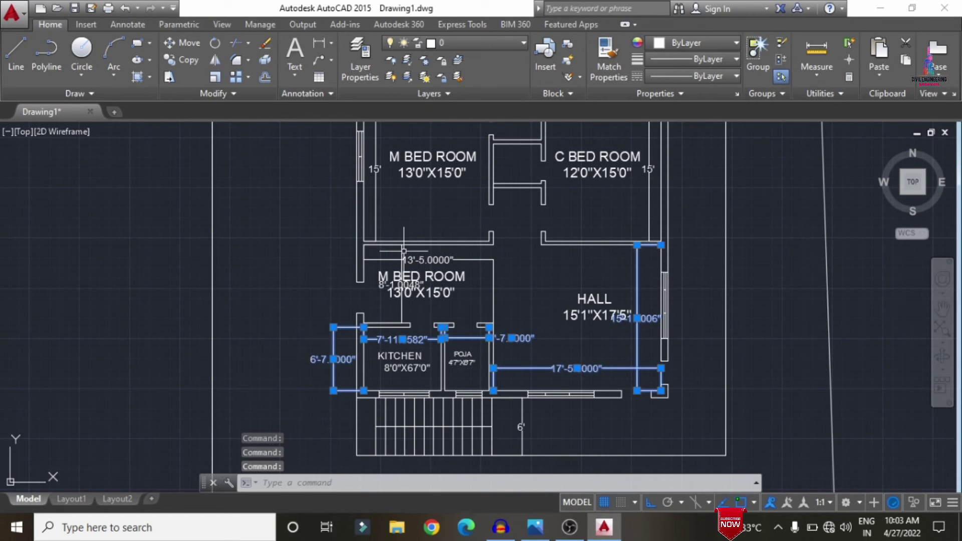
scroll(445, 308, down, 2)
key(Delete)
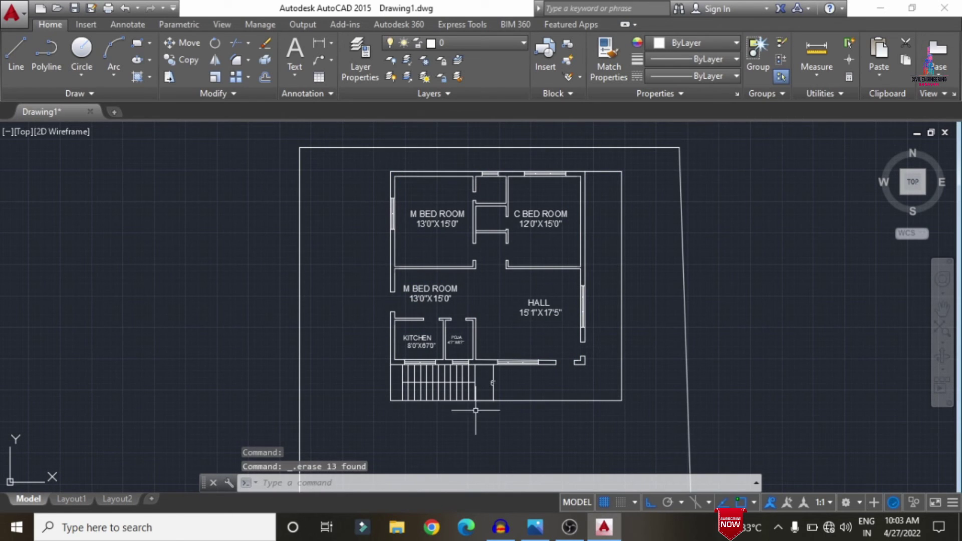
click(491, 382)
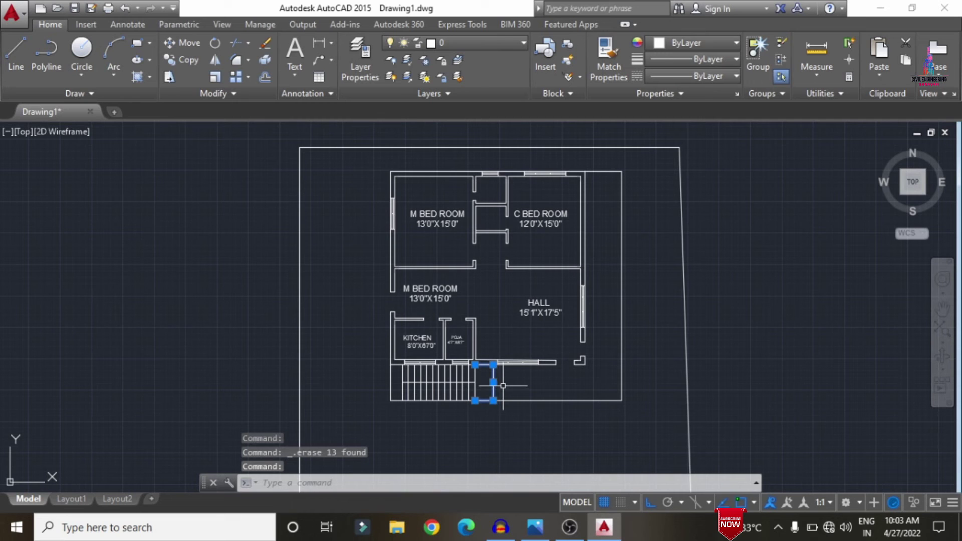
key(Delete)
Label the lower outer strip beside the stairs with the text 6'0" Wide Balcony.
scroll(504, 386, up, 3)
double_click(517, 379)
text(6'0" Wide Balcony)
click(721, 389)
text(c)
key(Escape)
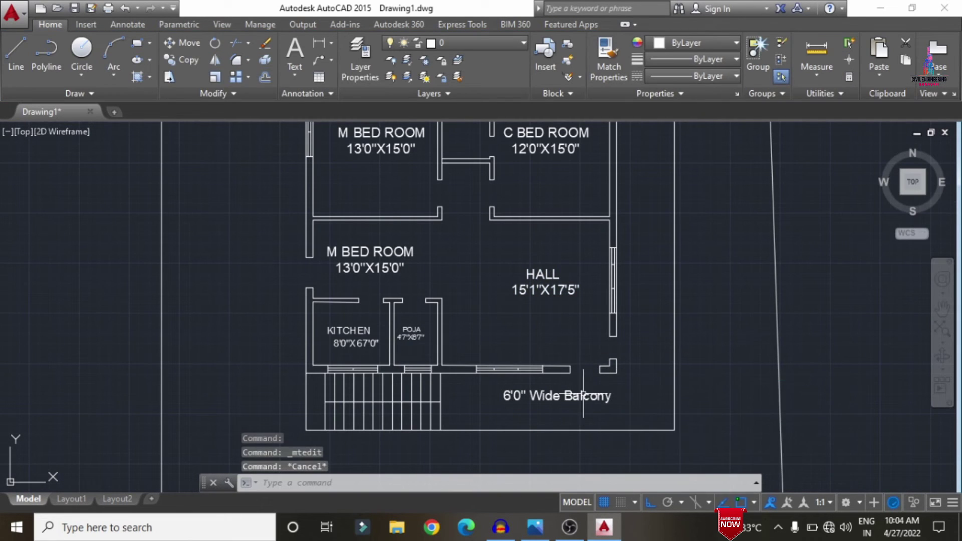
Copy the 6'0" Wide Balcony label to the empty area right of the plot boundary.
scroll(720, 389, down, 2)
middle_drag(693, 282, 587, 298)
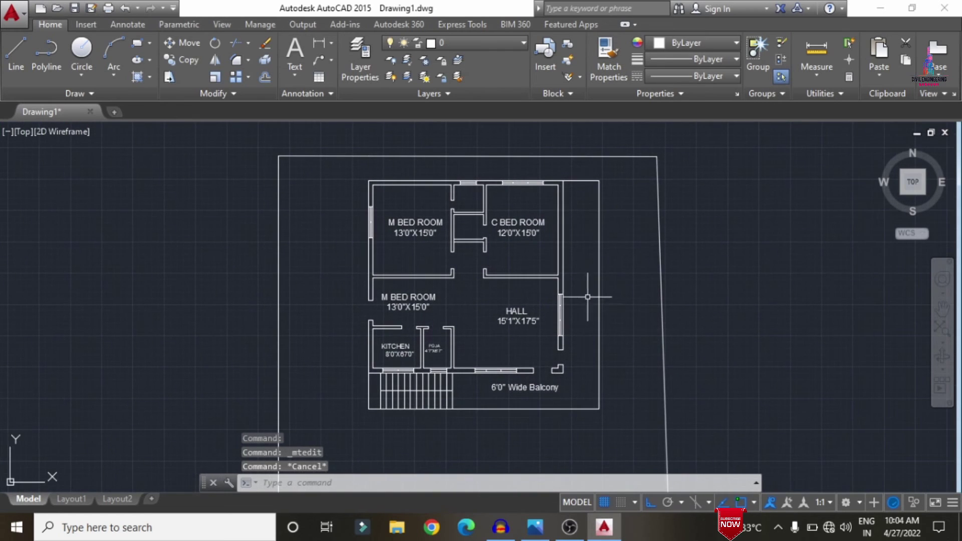
text(c)
key(Return)
click(513, 387)
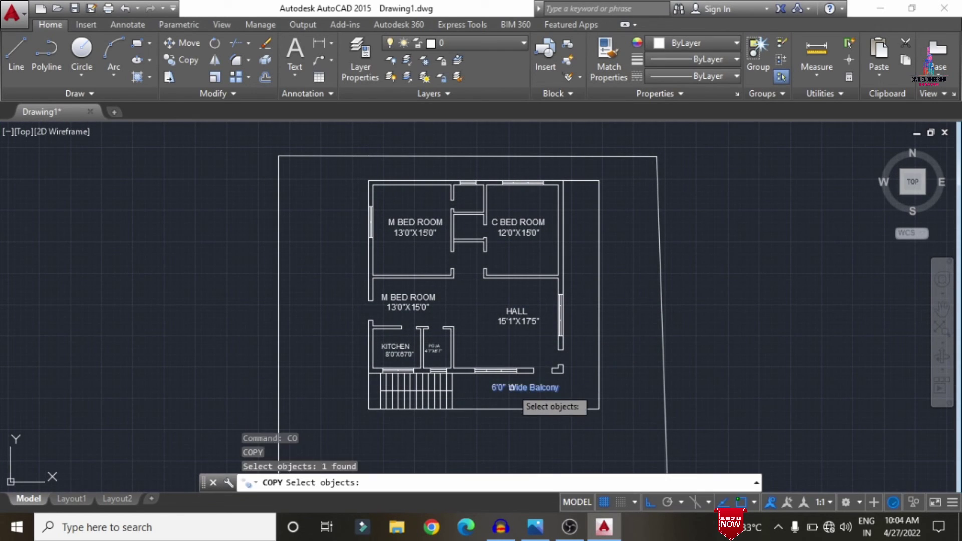
key(Return)
click(513, 388)
click(739, 331)
key(Escape)
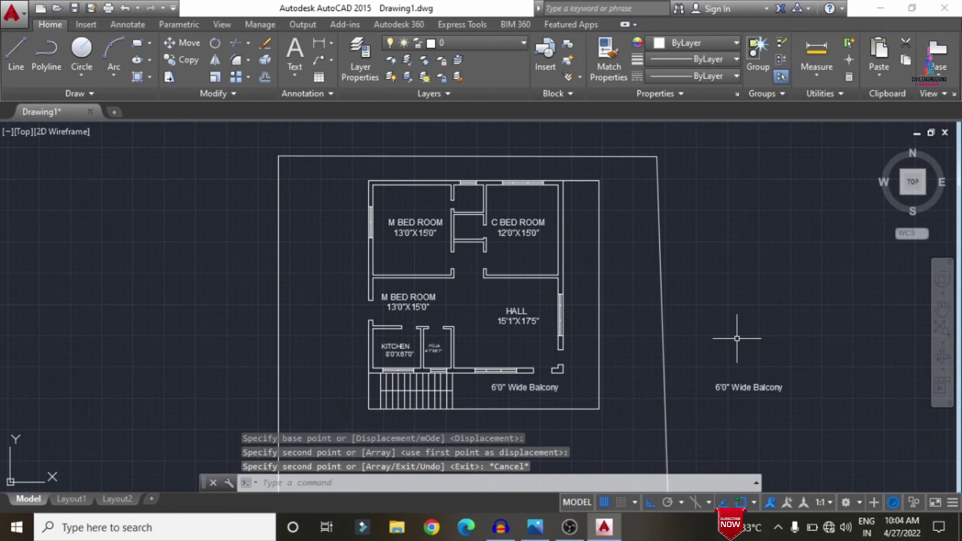
Rotate the copied balcony label a quarter turn counterclockwise so it reads upward.
text(o)
key(Return)
click(747, 389)
key(Return)
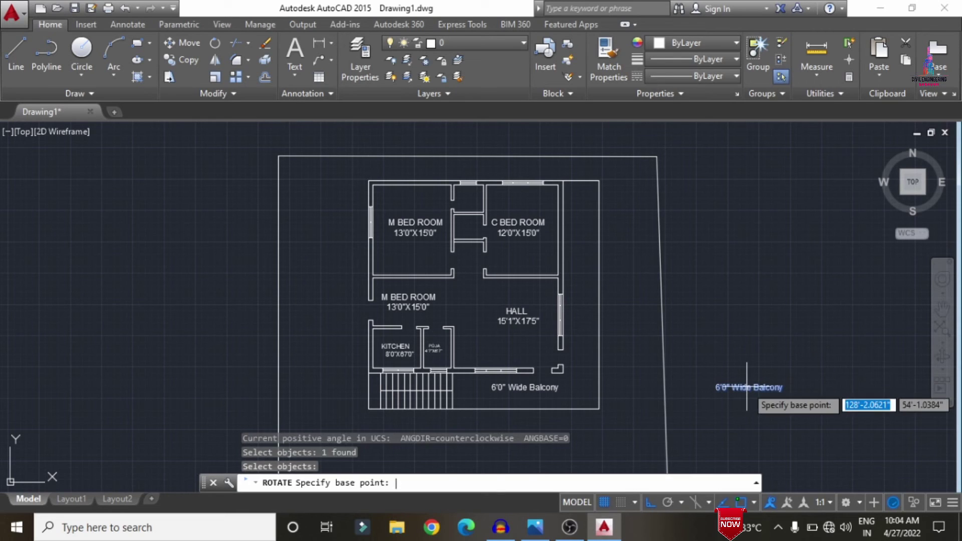
click(744, 388)
click(735, 297)
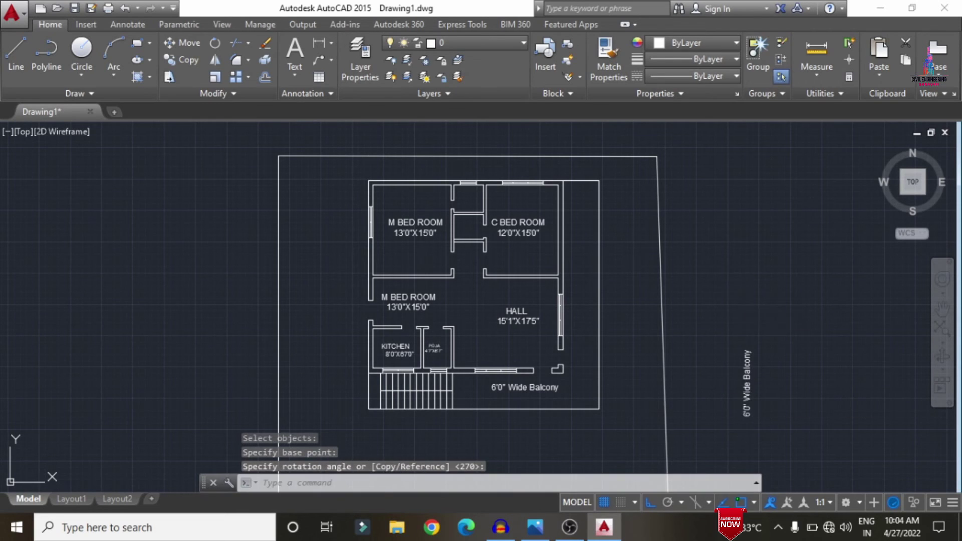
Move the vertical balcony label into the right outer strip beside the hall, with Ortho off.
text(m)
key(Return)
click(746, 384)
key(Return)
click(749, 390)
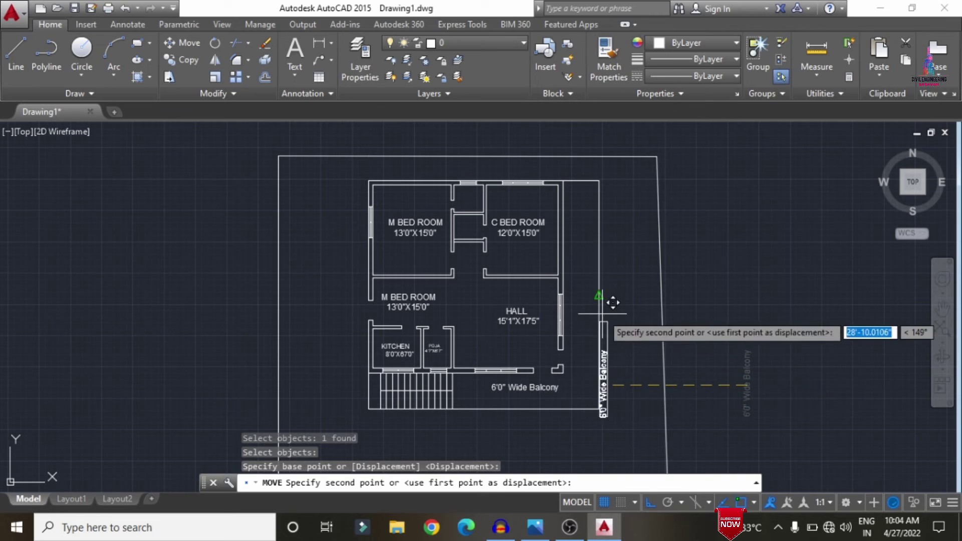
key(F8)
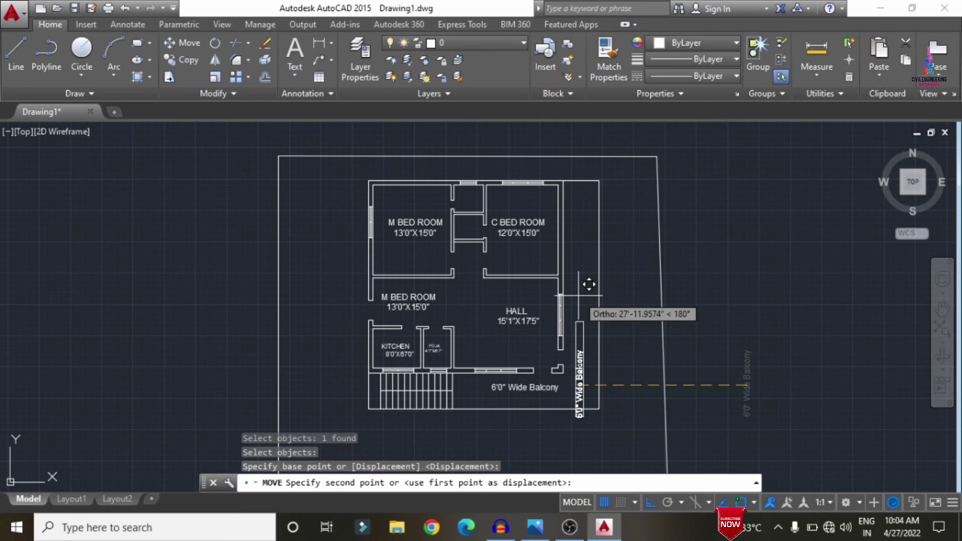
key(F8)
key(Escape)
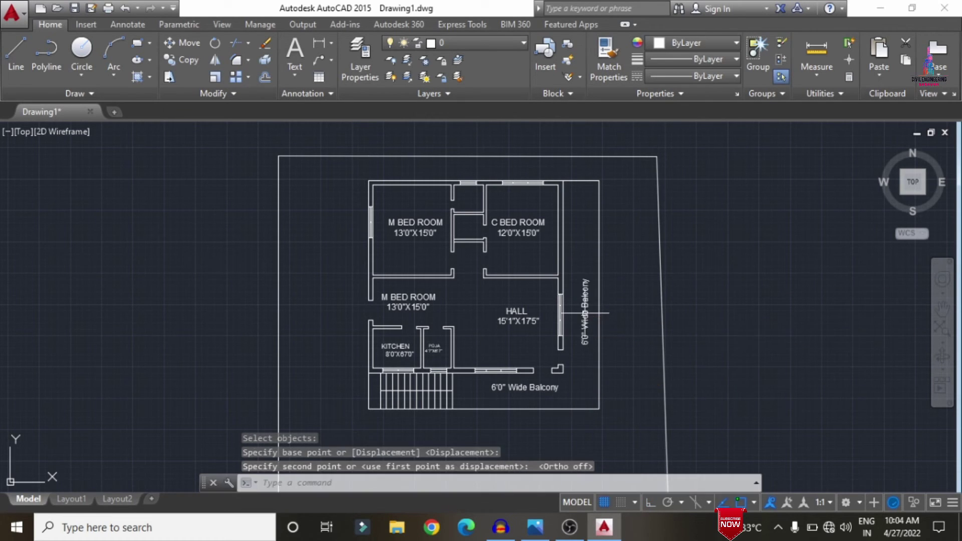
scroll(759, 237, down, 3)
scroll(619, 275, up, 4)
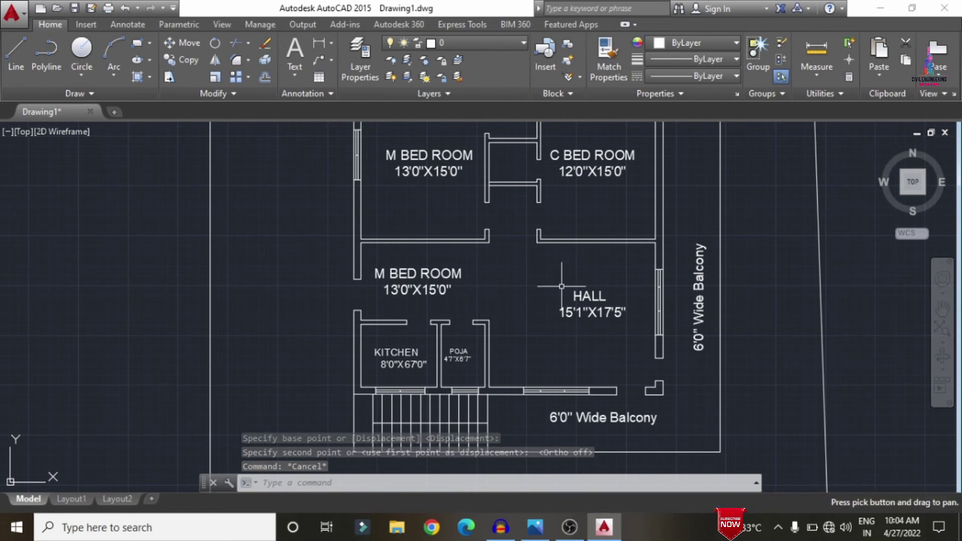
scroll(632, 394, up, 2)
key(Escape)
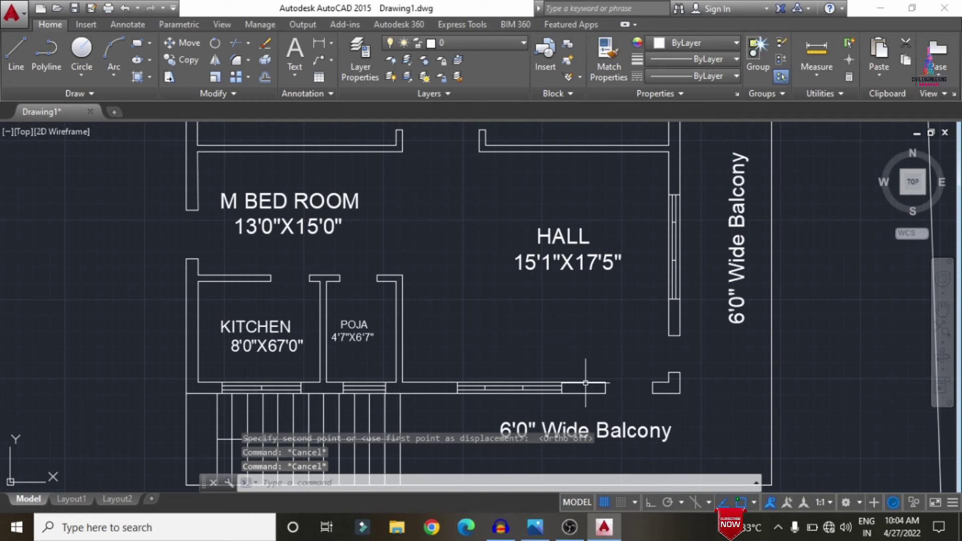
Add a multiline text reading "D" in the empty area right of the plot boundary.
scroll(626, 378, down, 4)
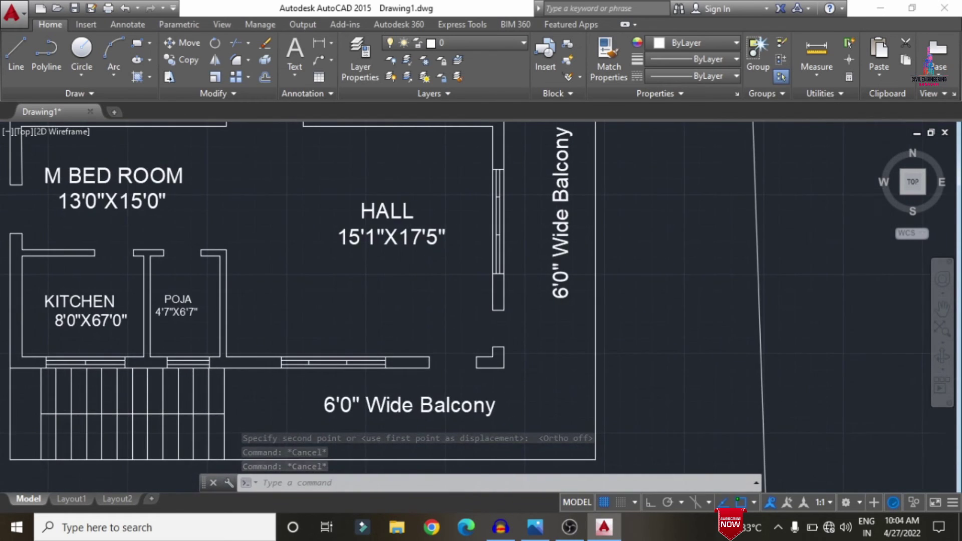
text(t)
key(Return)
click(685, 279)
click(755, 352)
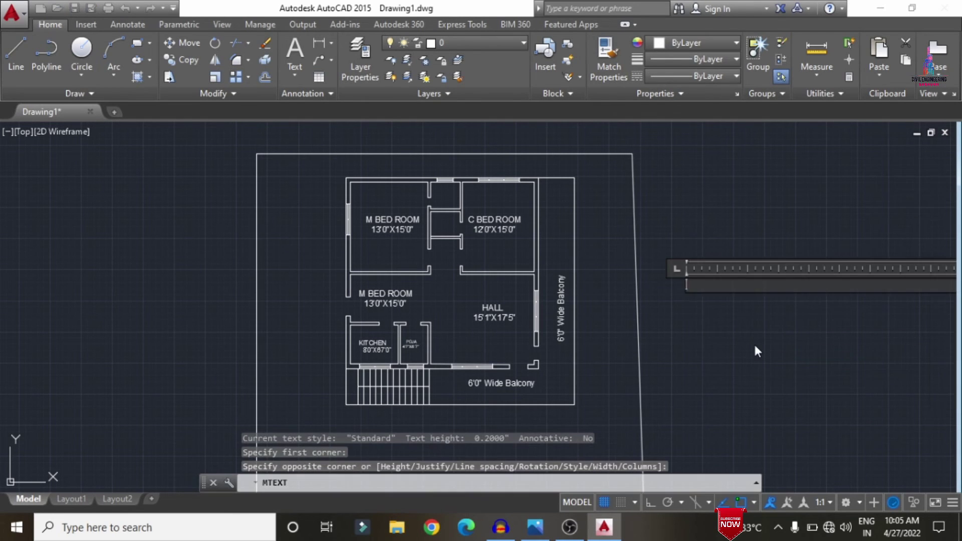
text(D)
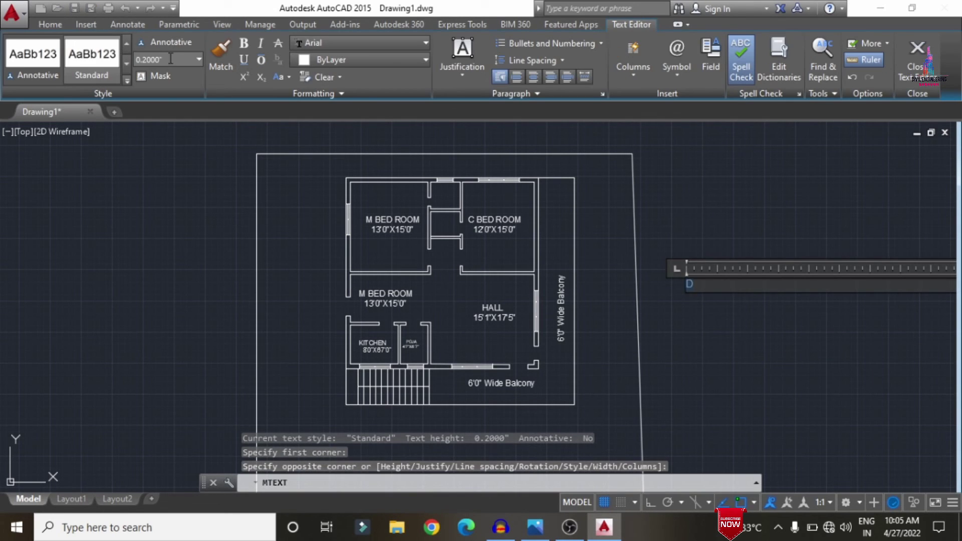
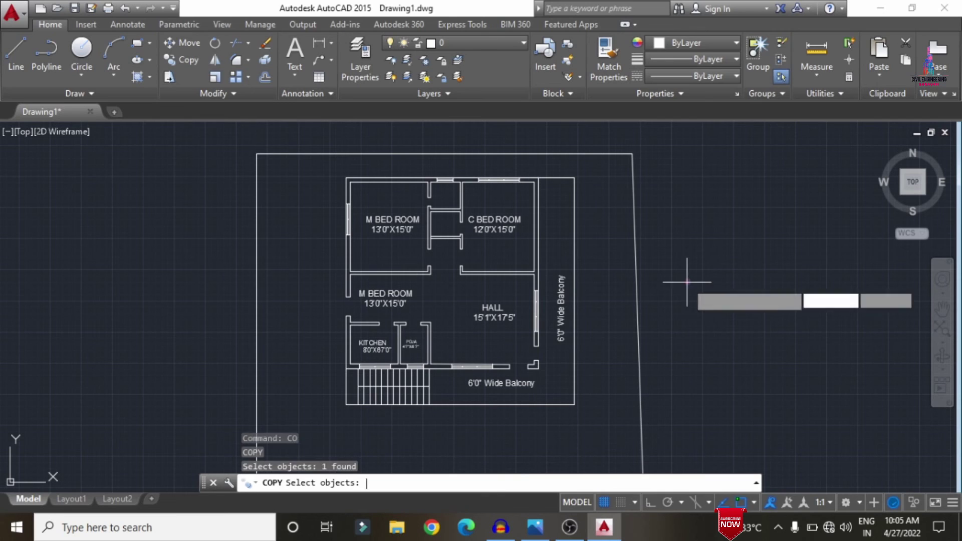
Copy the red D text a short distance to its right and change the copy to V.
key(Return)
click(688, 282)
click(731, 279)
key(Escape)
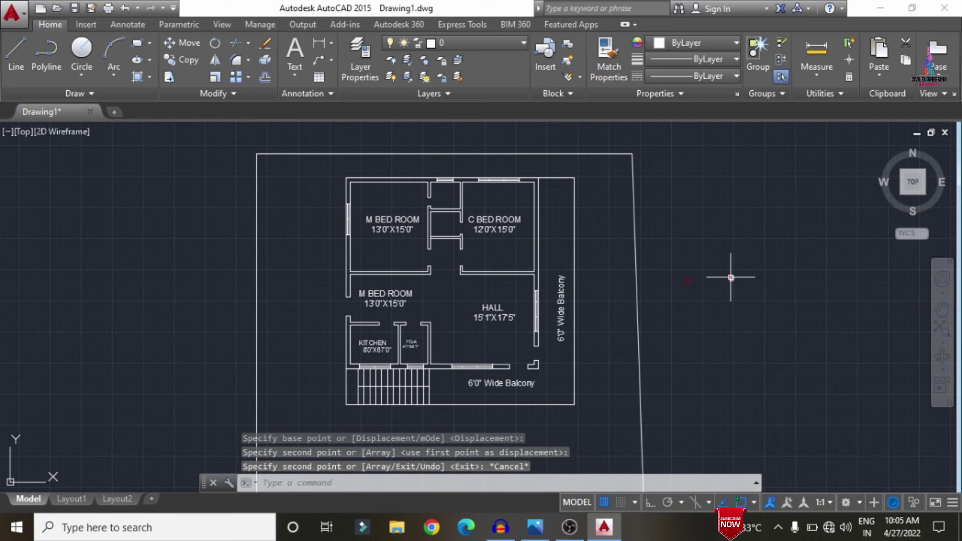
scroll(735, 273, up, 6)
double_click(724, 273)
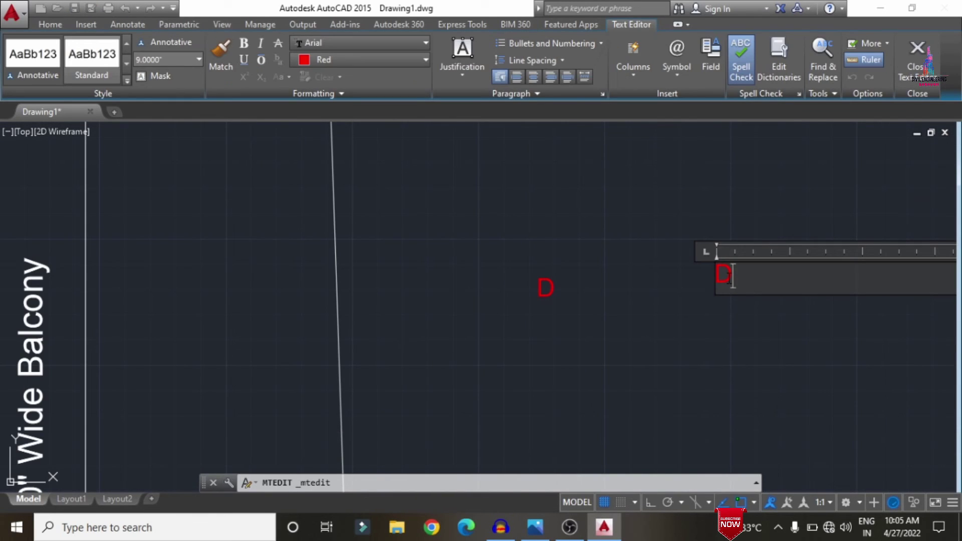
click(690, 335)
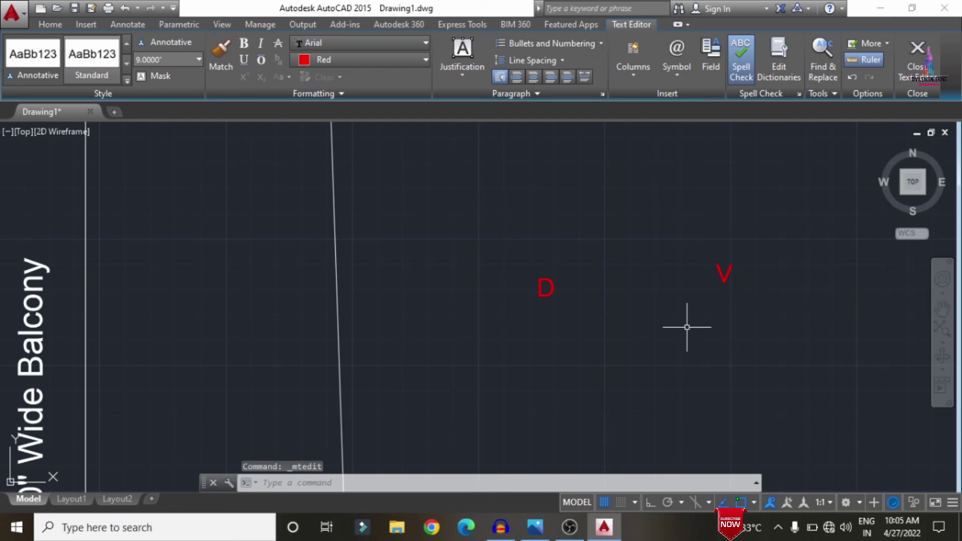
Copy the V text to just below it and change the copy to W.
text(co)
key(Return)
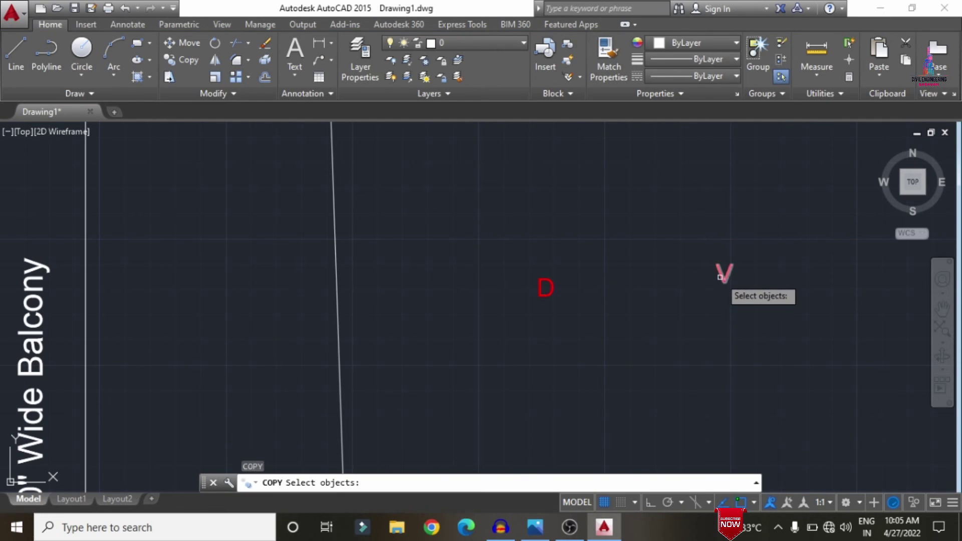
click(724, 275)
key(Return)
click(725, 274)
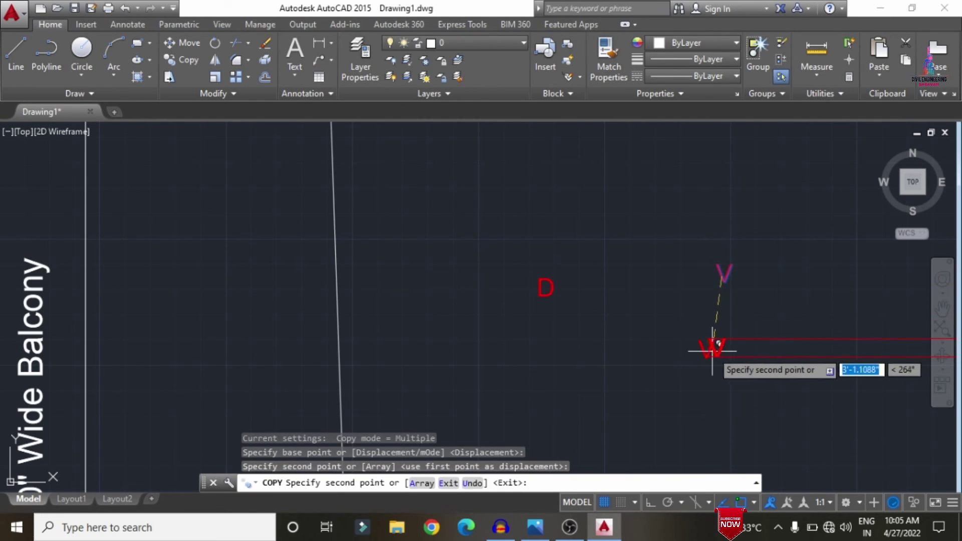
key(Escape)
double_click(709, 349)
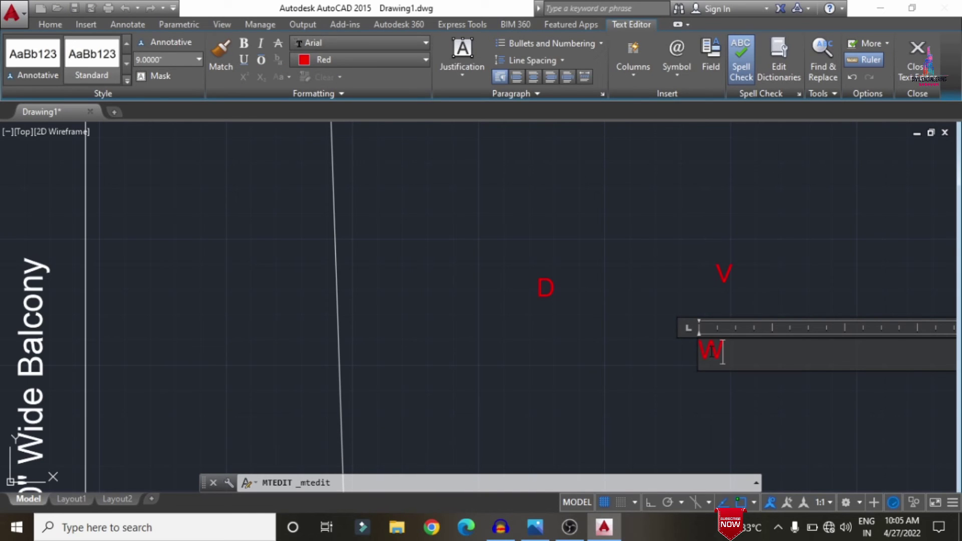
click(644, 354)
Copy the red D tag into the hall's two outer door openings beside the corner where the balconies meet.
scroll(644, 354, down, 5)
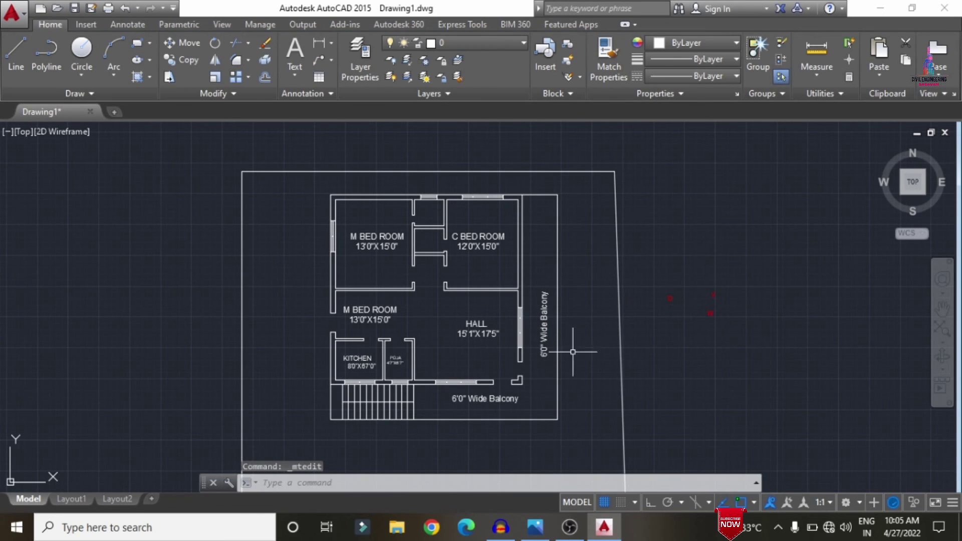
middle_drag(640, 333, 646, 320)
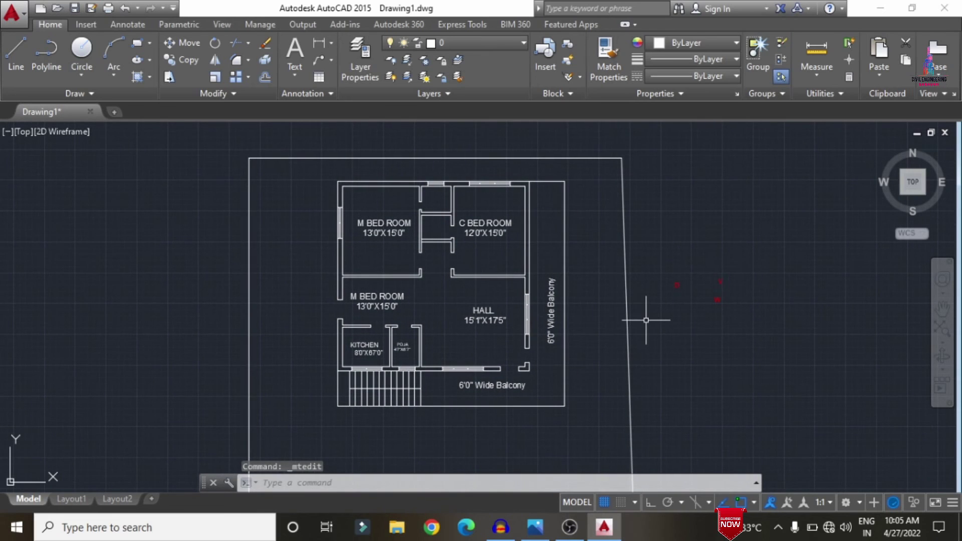
key(Return)
click(677, 285)
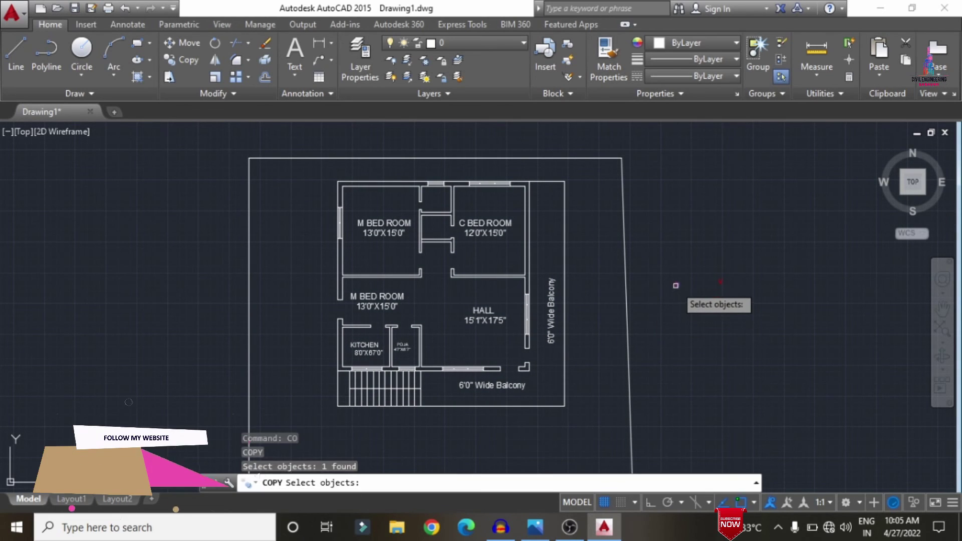
key(Return)
click(680, 273)
scroll(509, 354, up, 5)
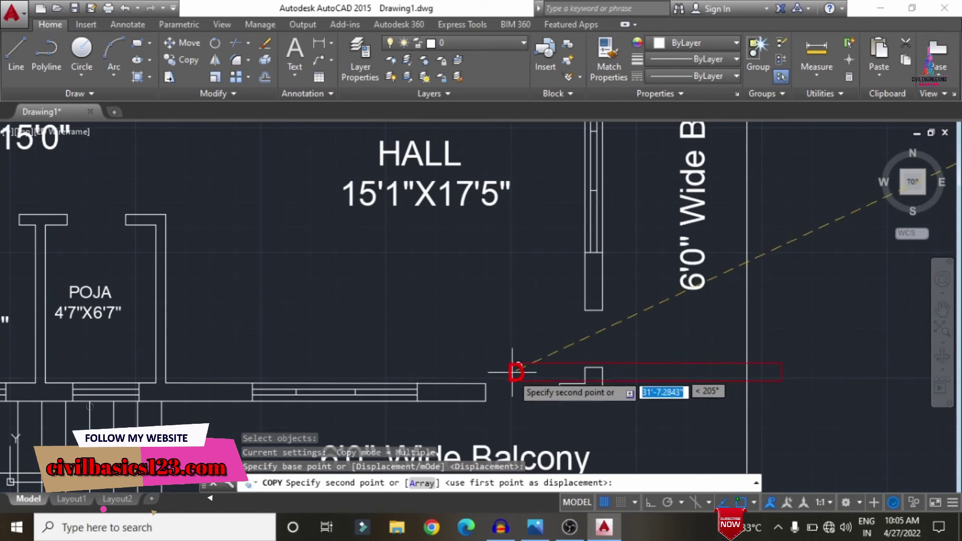
click(518, 391)
click(593, 337)
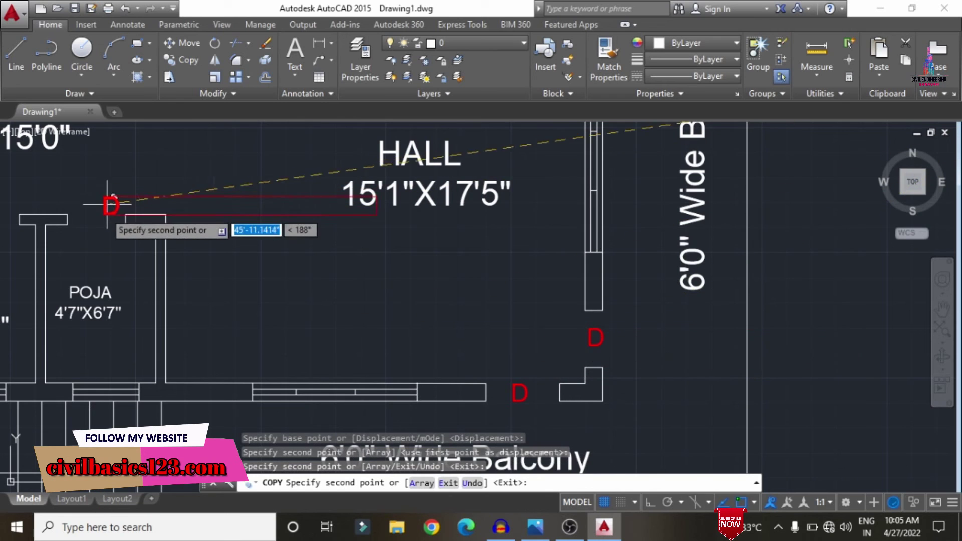
Copy the D tag into the POJA room's doorway and the outer-wall door opening above the kitchen.
click(99, 219)
scroll(188, 250, down, 1)
scroll(198, 254, down, 4)
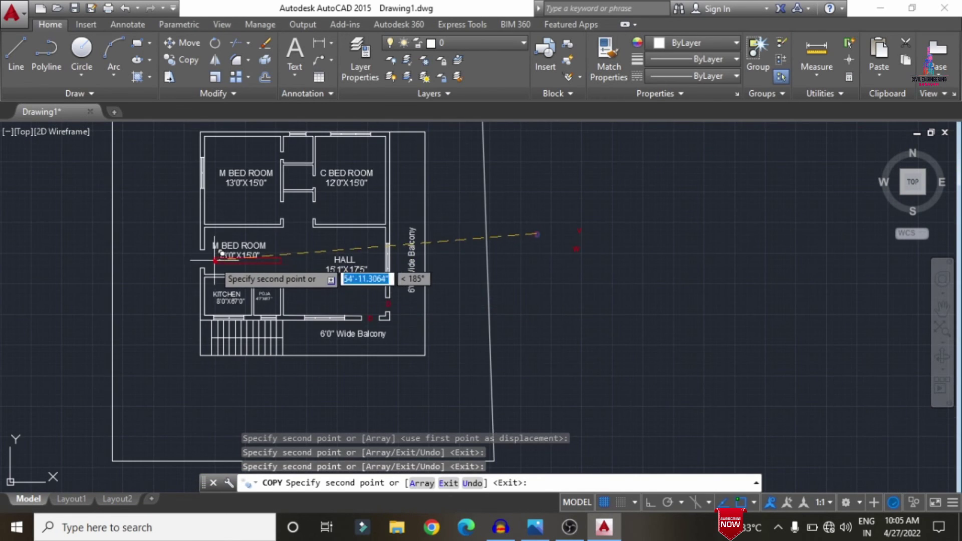
scroll(195, 257, up, 5)
scroll(170, 254, down, 4)
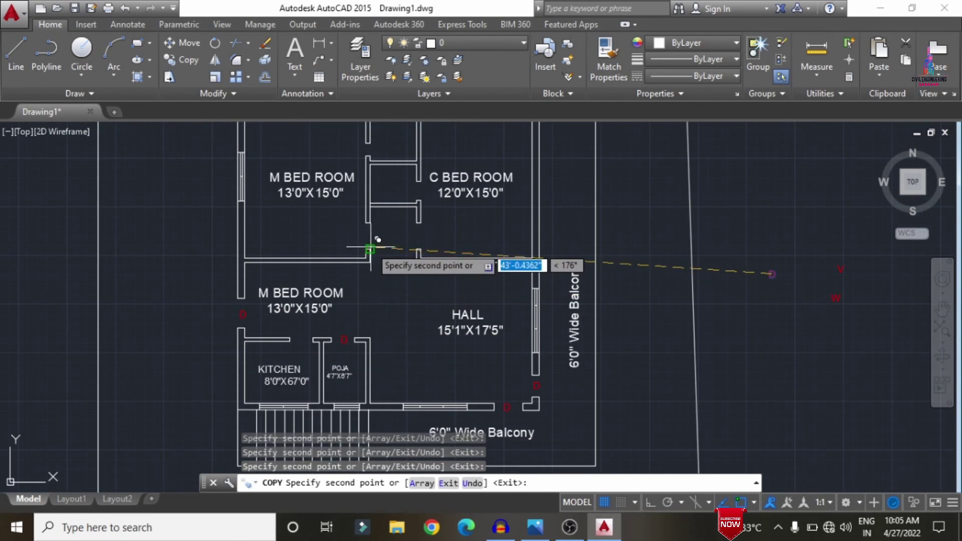
Copy the D tag into the door openings of the two upper bedrooms and the two small rooms between them.
click(371, 236)
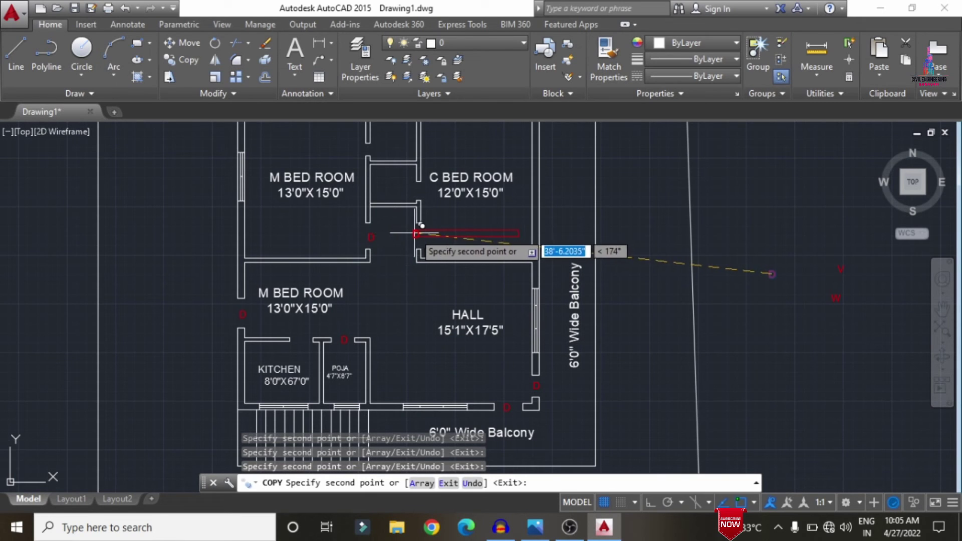
click(420, 235)
click(418, 191)
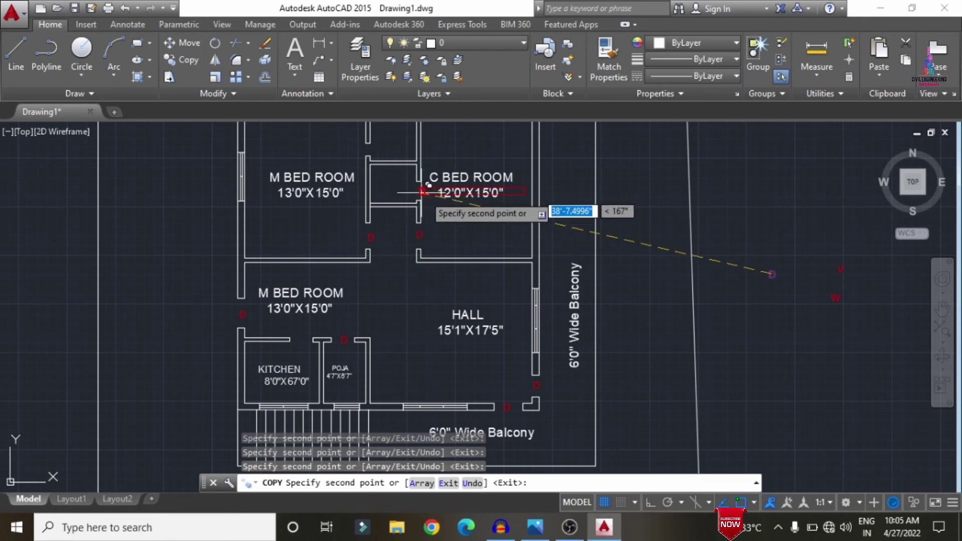
scroll(416, 195, down, 3)
scroll(396, 183, up, 5)
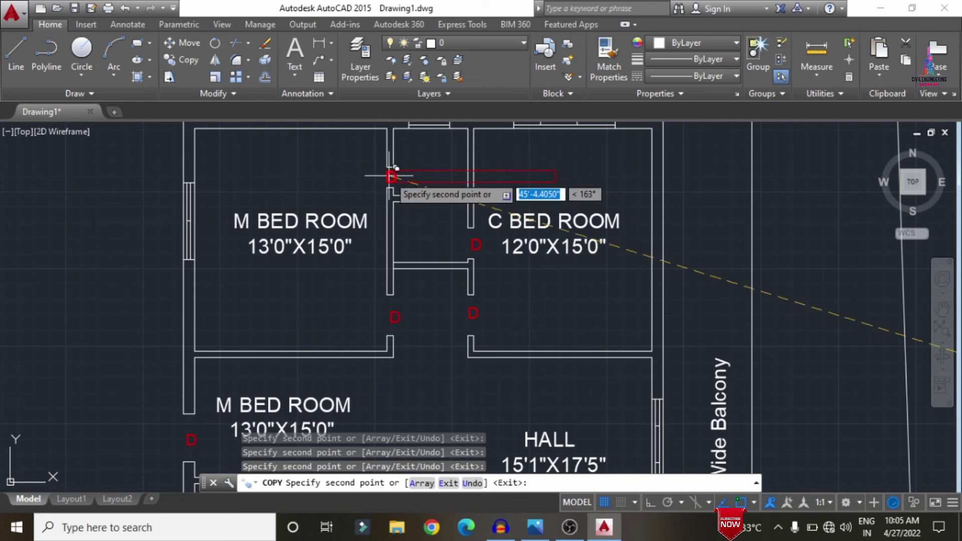
click(396, 183)
scroll(397, 183, down, 4)
key(Escape)
Copy the red W tag beside the hall's two windows and above the kitchen window.
scroll(657, 264, up, 2)
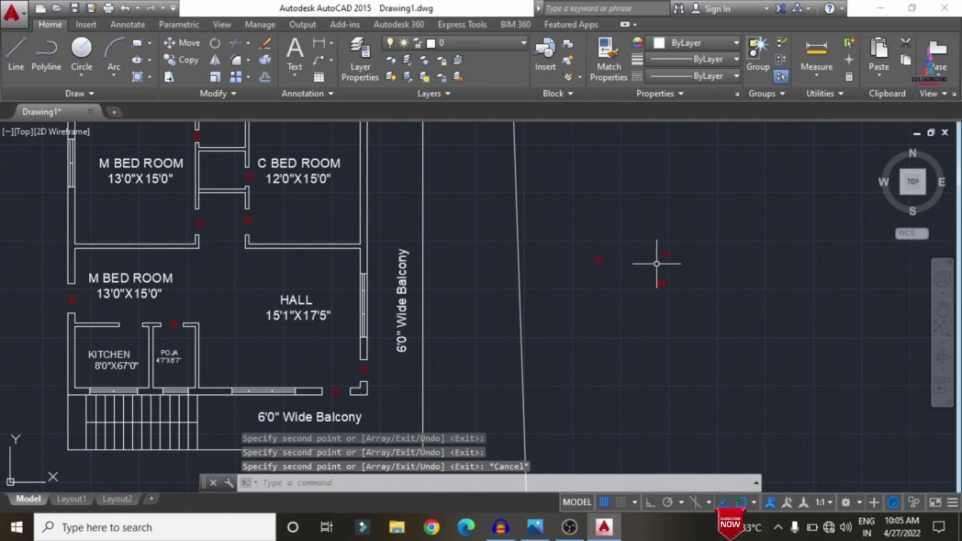
text(co)
key(Return)
click(661, 282)
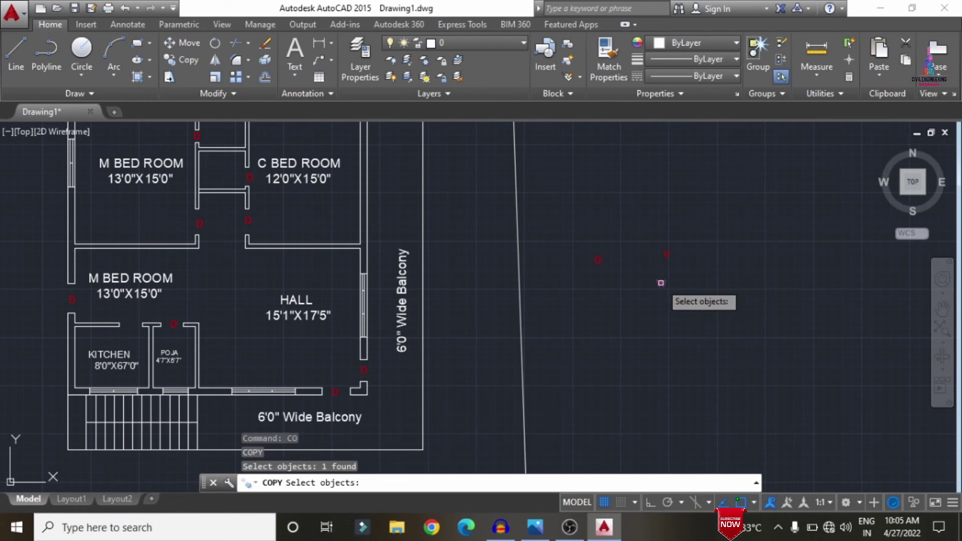
key(Return)
click(660, 282)
scroll(377, 300, up, 4)
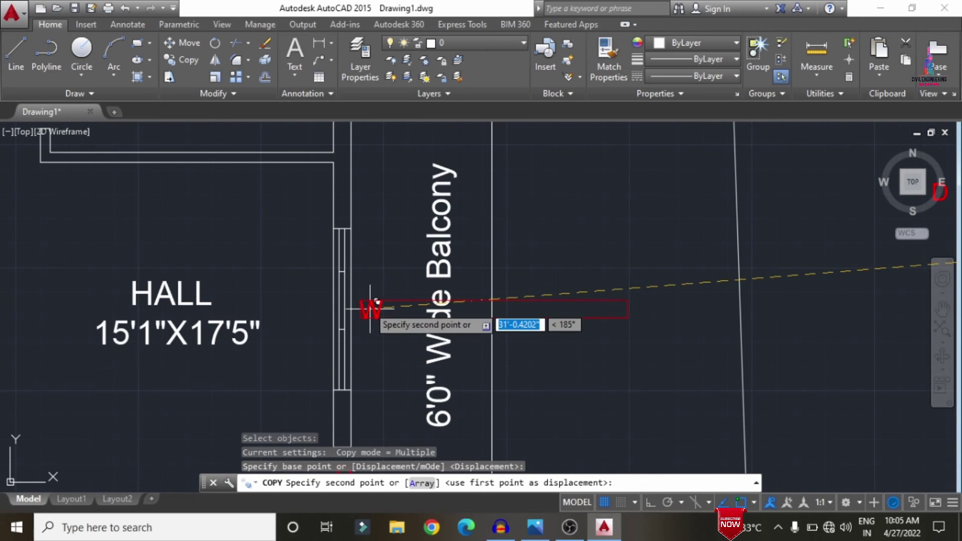
click(366, 304)
scroll(382, 305, down, 4)
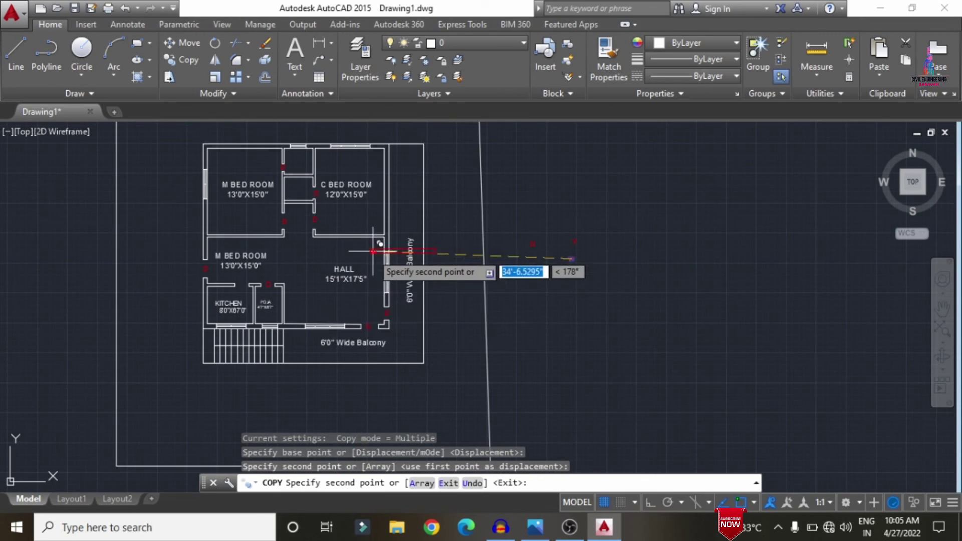
scroll(324, 332, up, 3)
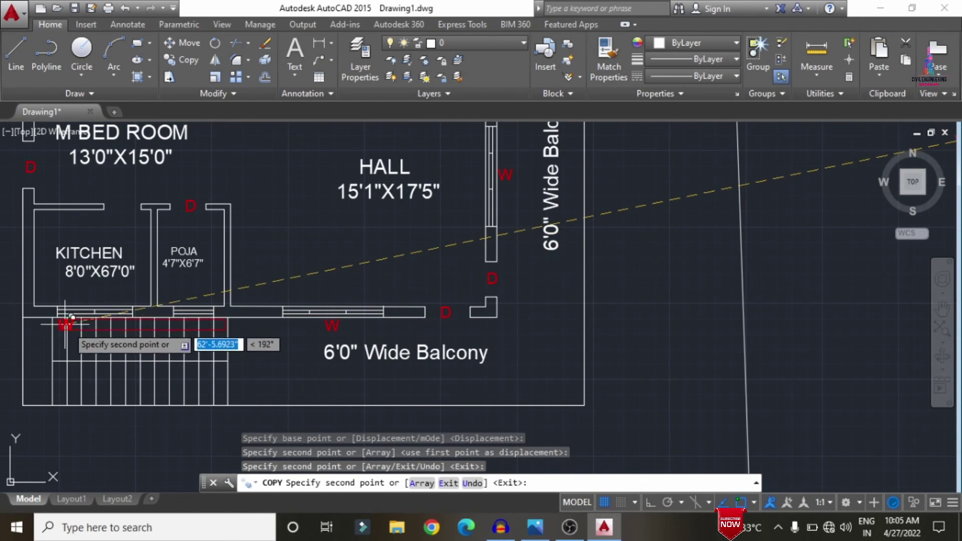
scroll(88, 318, up, 4)
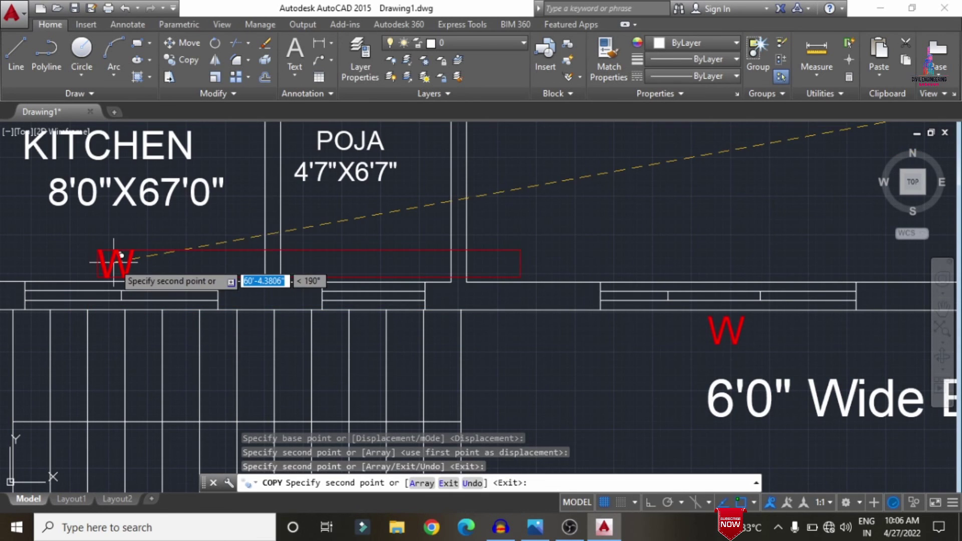
Copy the W tag outside the upper M BED ROOM's side window and the C BED ROOM's top window.
scroll(103, 263, down, 3)
scroll(366, 400, down, 3)
scroll(236, 155, up, 4)
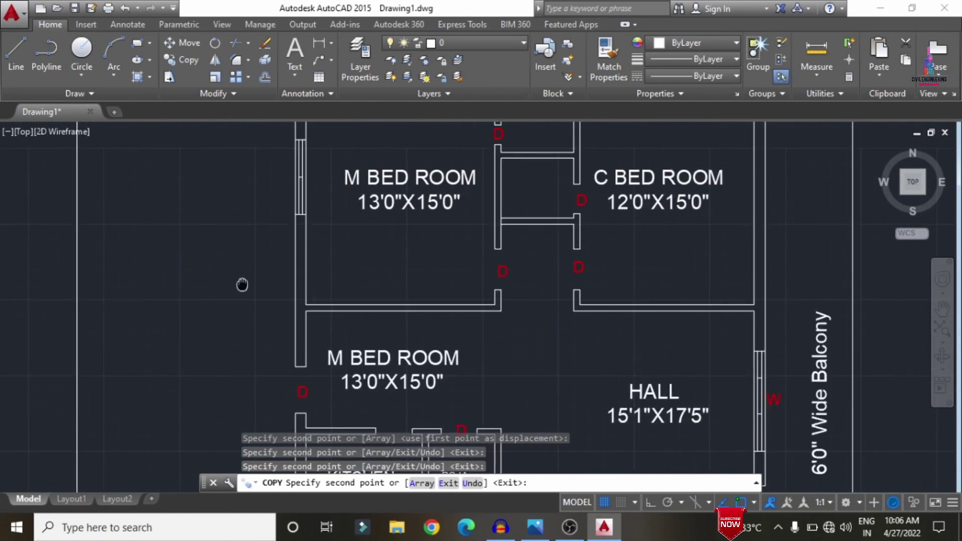
middle_drag(242, 283, 260, 321)
click(310, 244)
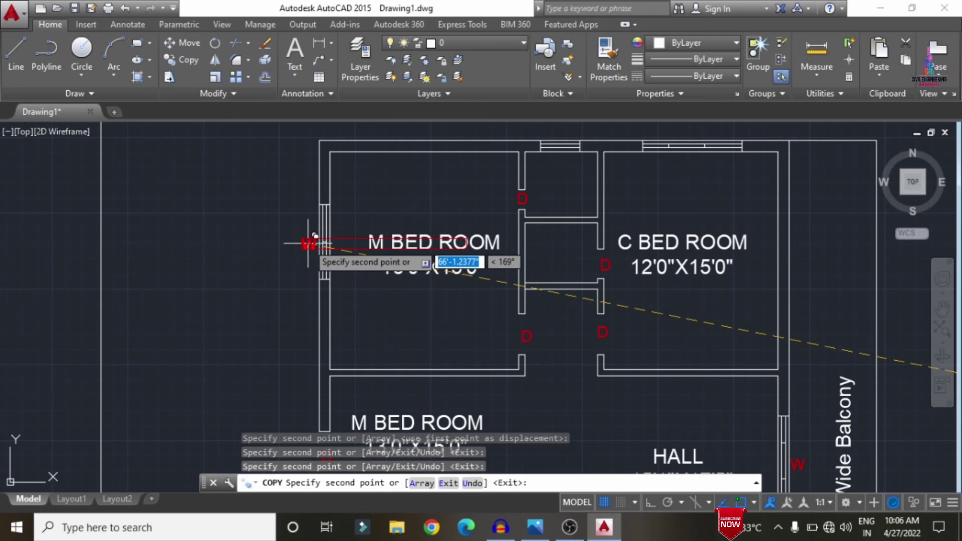
scroll(661, 178, down, 5)
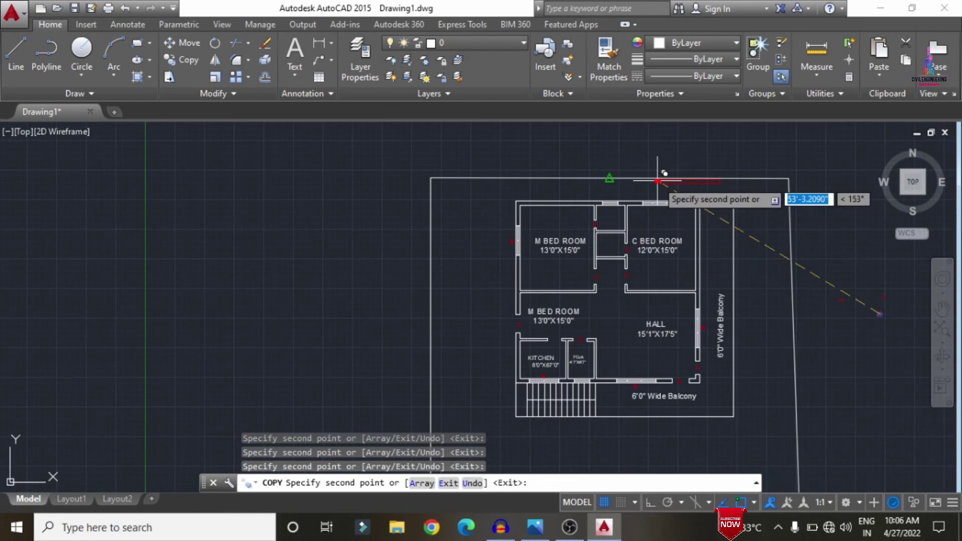
scroll(661, 213, up, 7)
scroll(632, 226, down, 4)
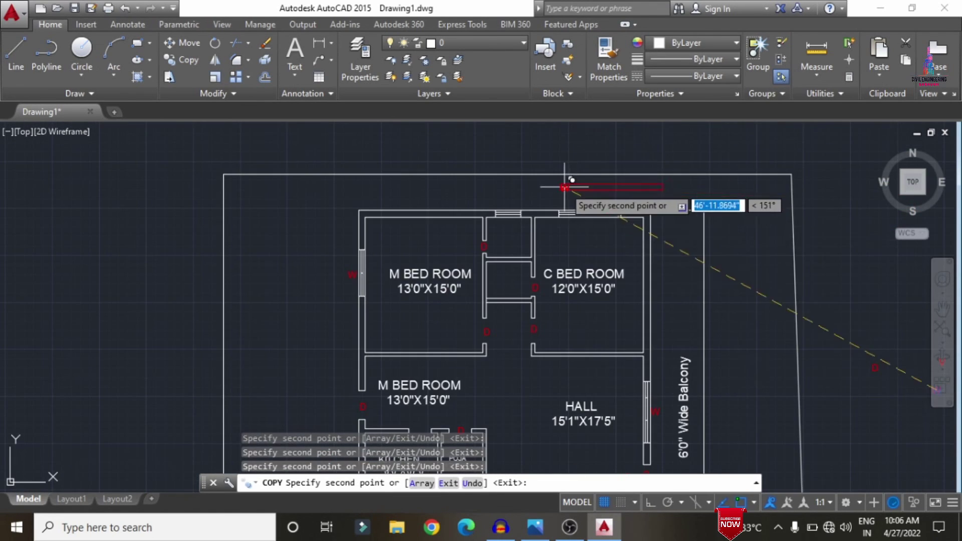
scroll(683, 294, down, 2)
key(Escape)
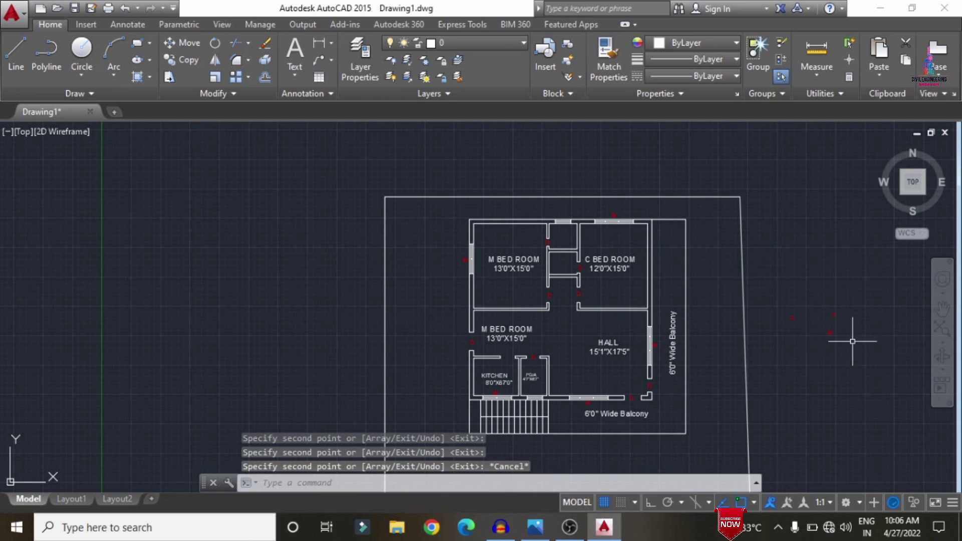
Copy the red V tag to the ventilator of the small room at the top wall and the POJA room's ventilator.
scroll(852, 341, up, 2)
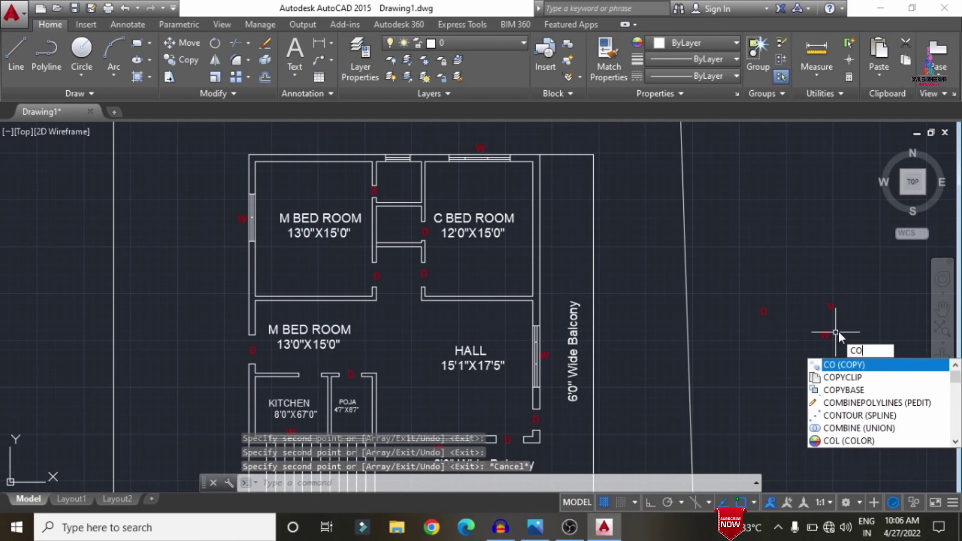
key(Return)
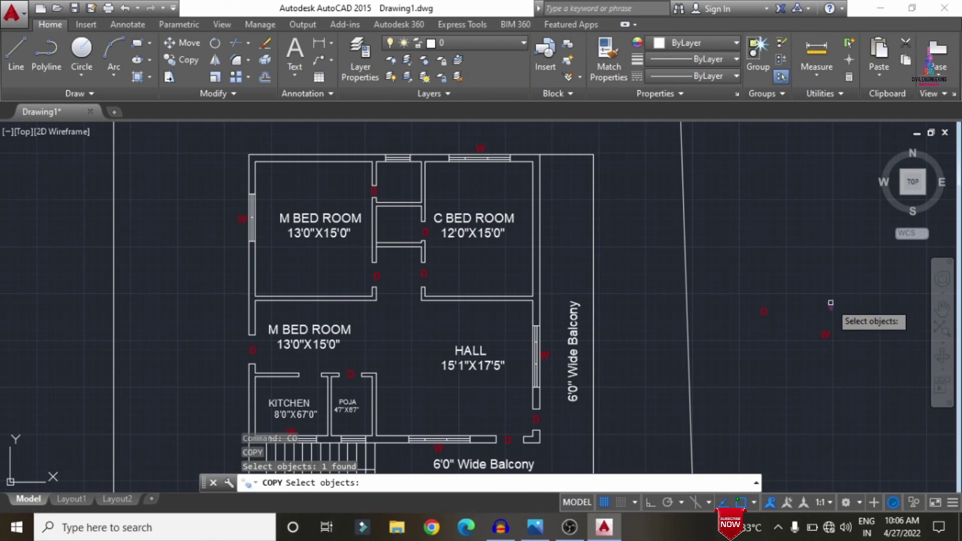
key(Return)
click(829, 307)
scroll(388, 150, up, 4)
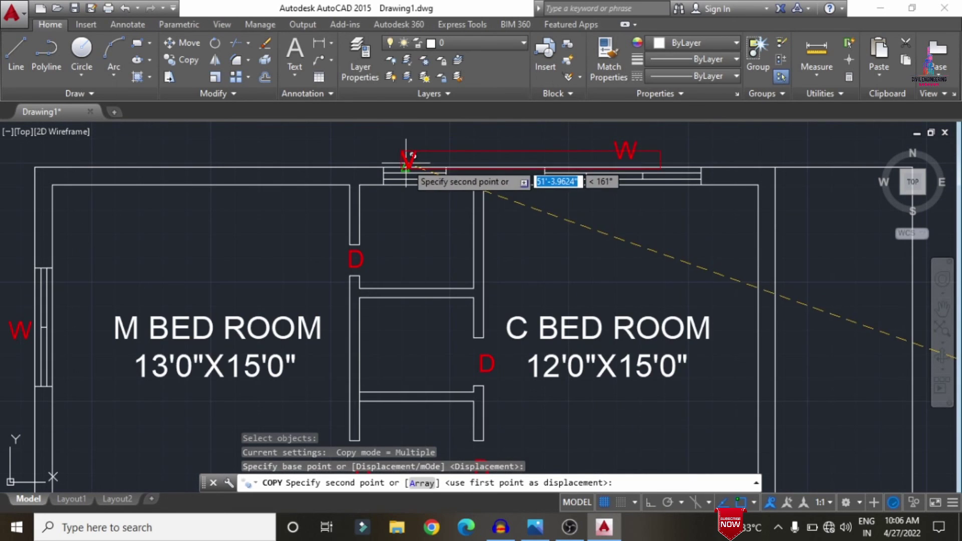
click(410, 155)
scroll(396, 211, down, 5)
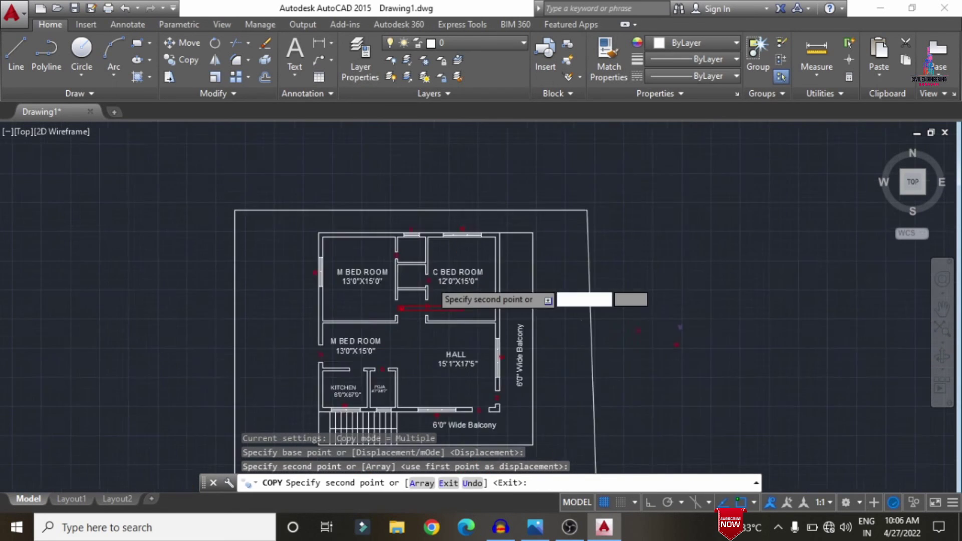
scroll(402, 397, up, 4)
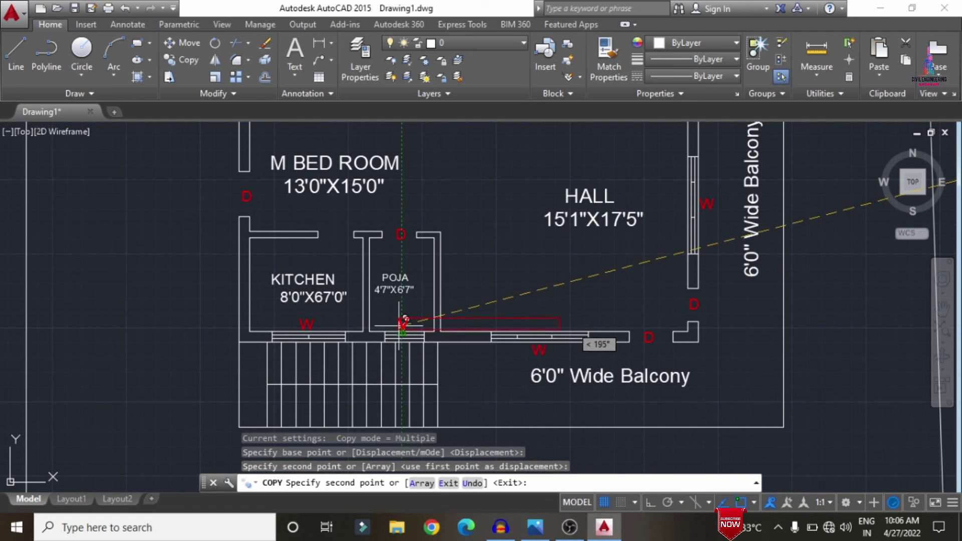
key(Escape)
scroll(462, 287, down, 4)
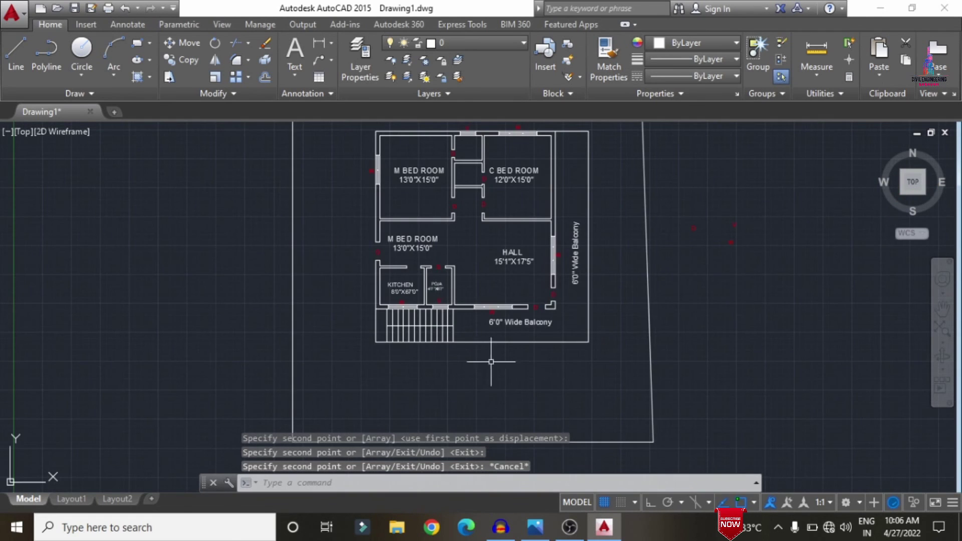
key(Escape)
Add a horizontal linear dimension from the house's lower left corner to the plot's left boundary, in line with the house's bottom edge.
click(319, 44)
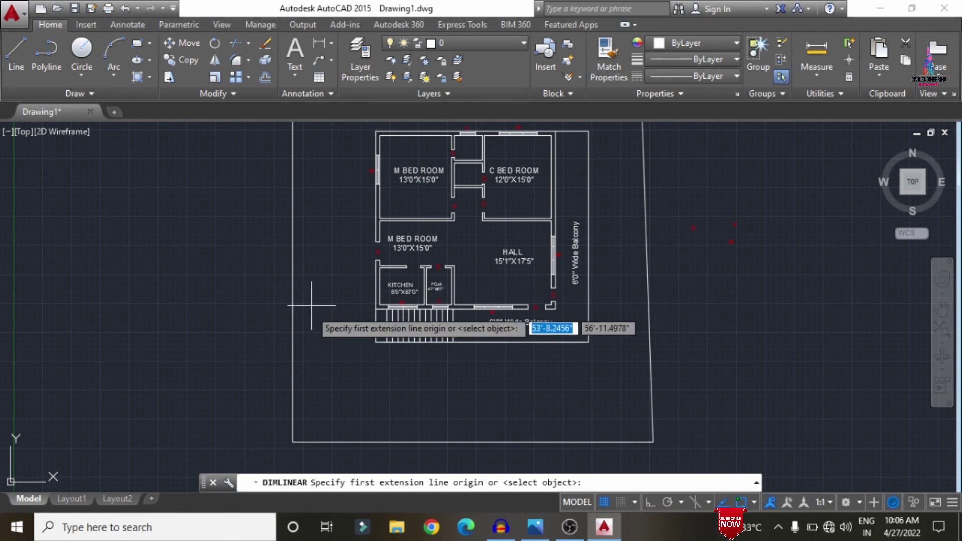
click(376, 342)
click(293, 442)
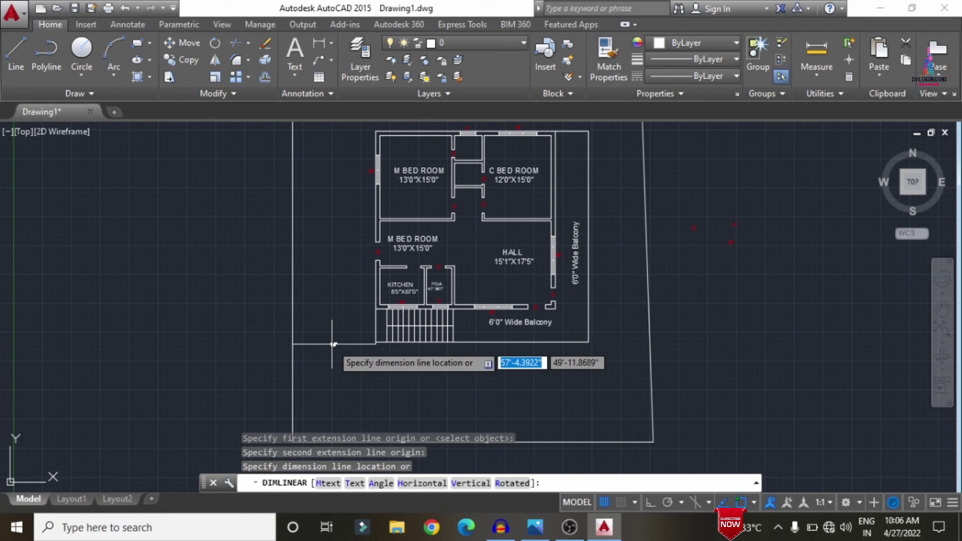
click(335, 344)
Add a vertical linear dimension between the house's lower left corner and the plot's bottom boundary, just below the stairs.
click(319, 44)
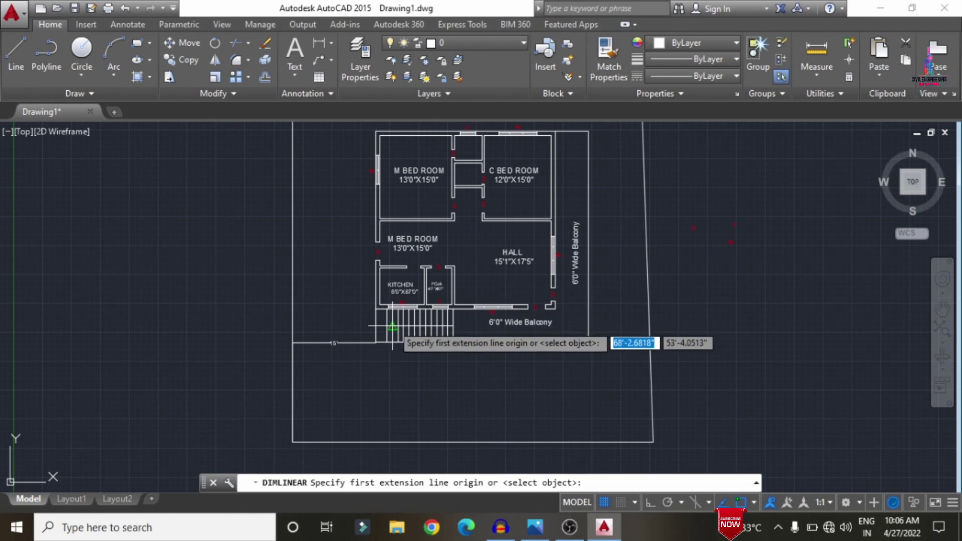
click(376, 343)
click(299, 445)
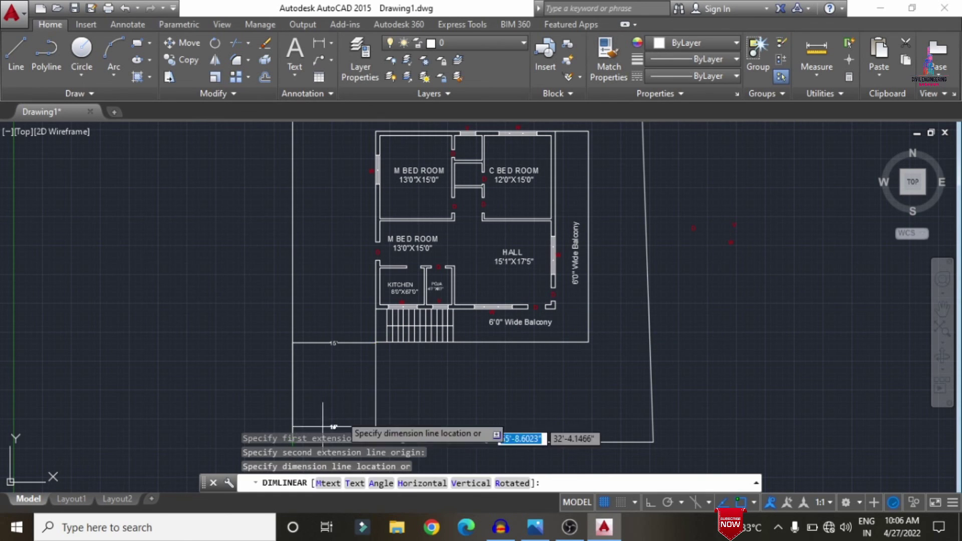
click(382, 392)
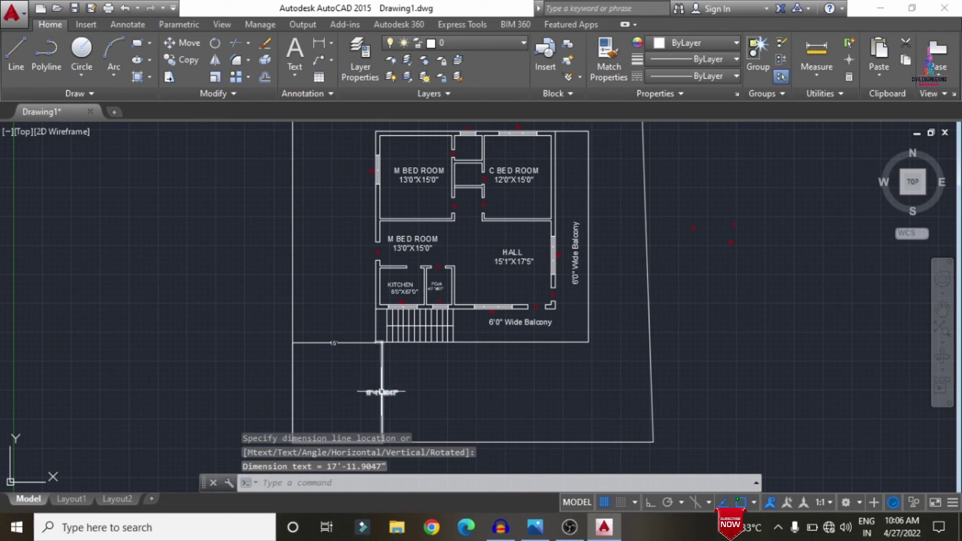
Add a horizontal linear dimension between the balcony's lower right corner and the plot's lower right corner, level with the house's bottom edge.
click(326, 40)
click(588, 343)
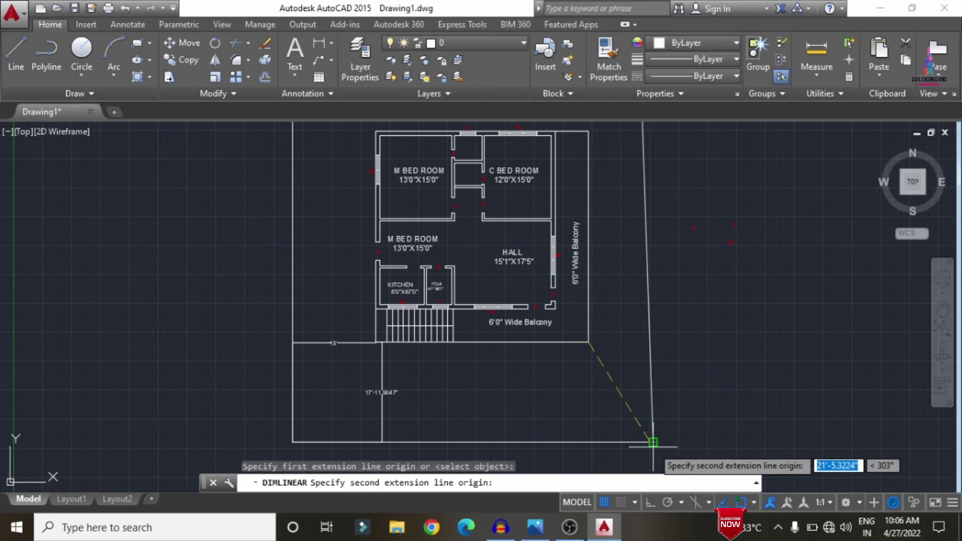
click(653, 442)
click(621, 345)
Add a vertical linear dimension between the house's upper left corner and the plot's top boundary.
scroll(611, 411, down, 2)
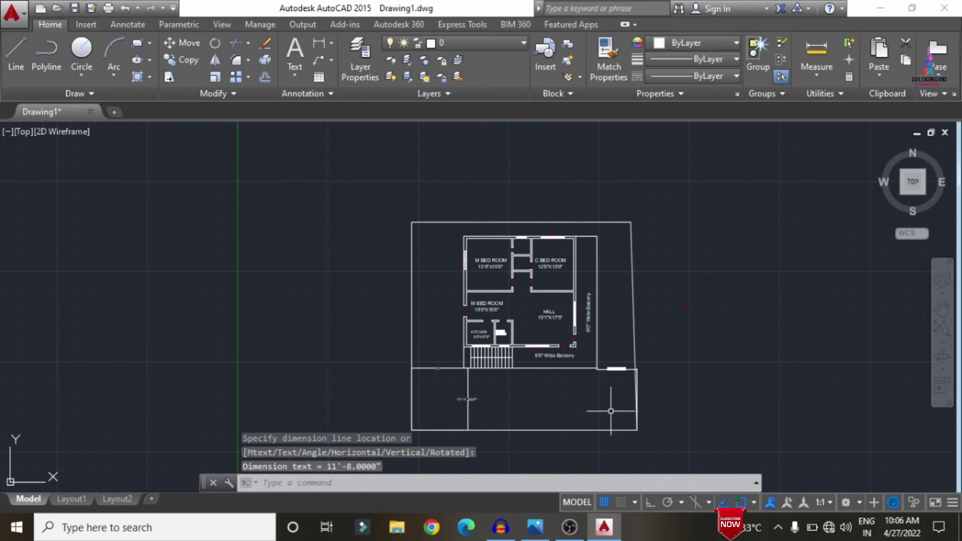
scroll(403, 197, up, 4)
click(324, 44)
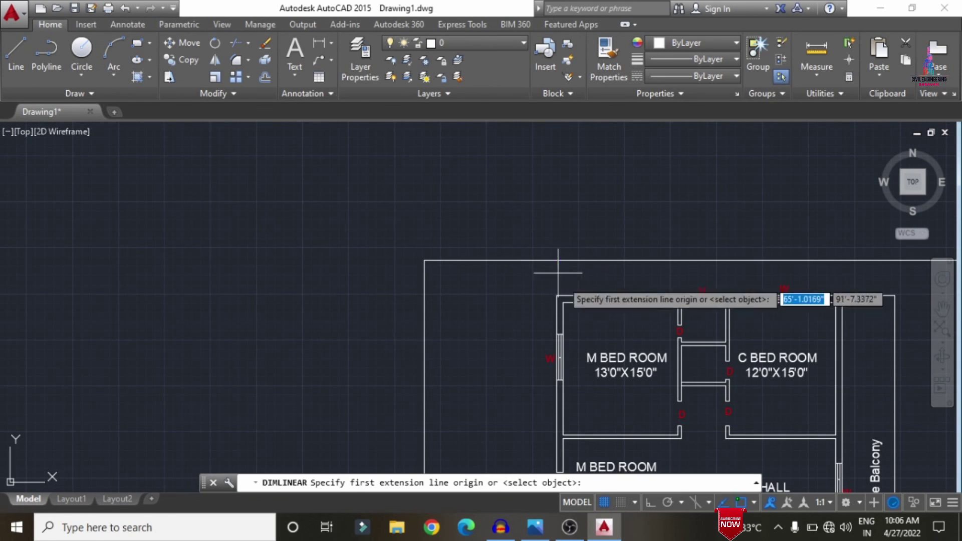
click(425, 260)
click(557, 296)
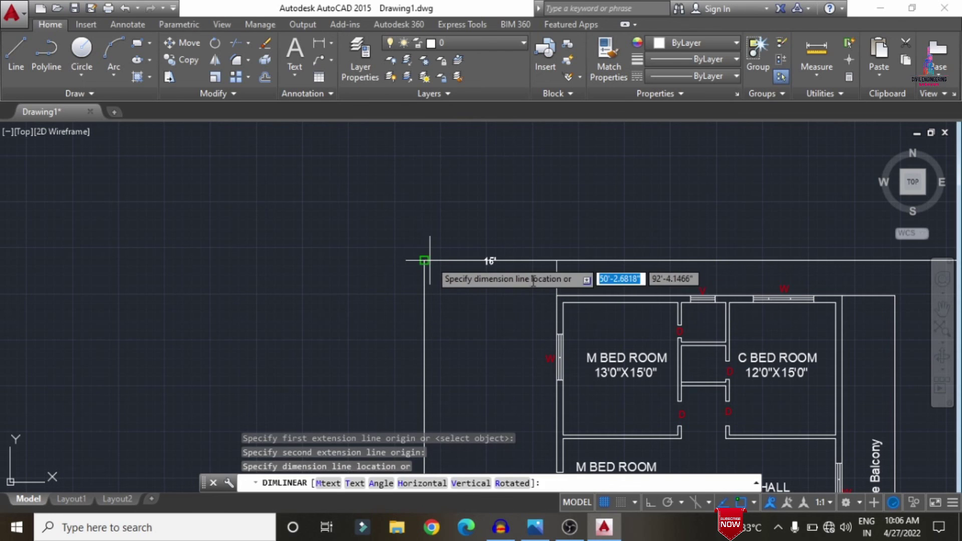
click(563, 277)
scroll(257, 292, down, 4)
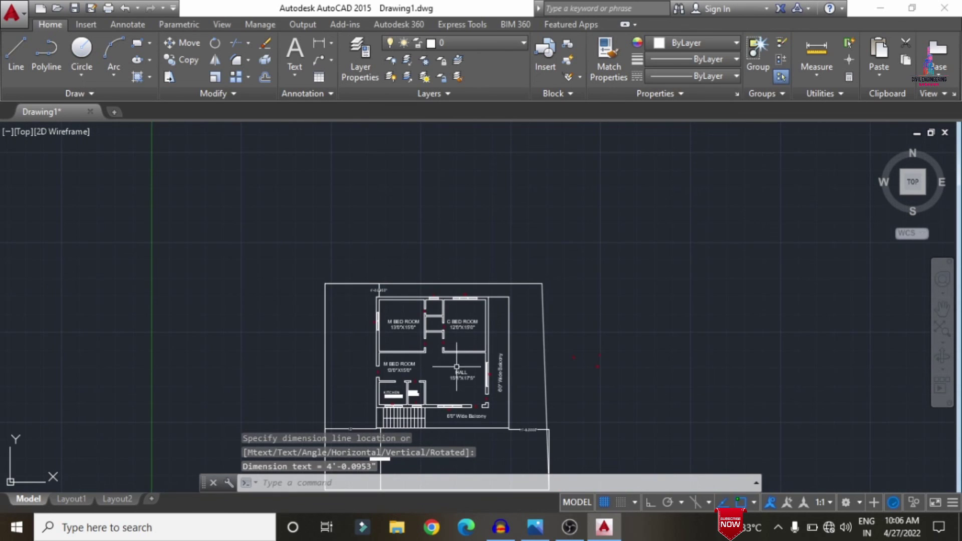
Delete the leftover red letter tags lying outside the plot's slanted right boundary.
middle_drag(457, 367, 489, 313)
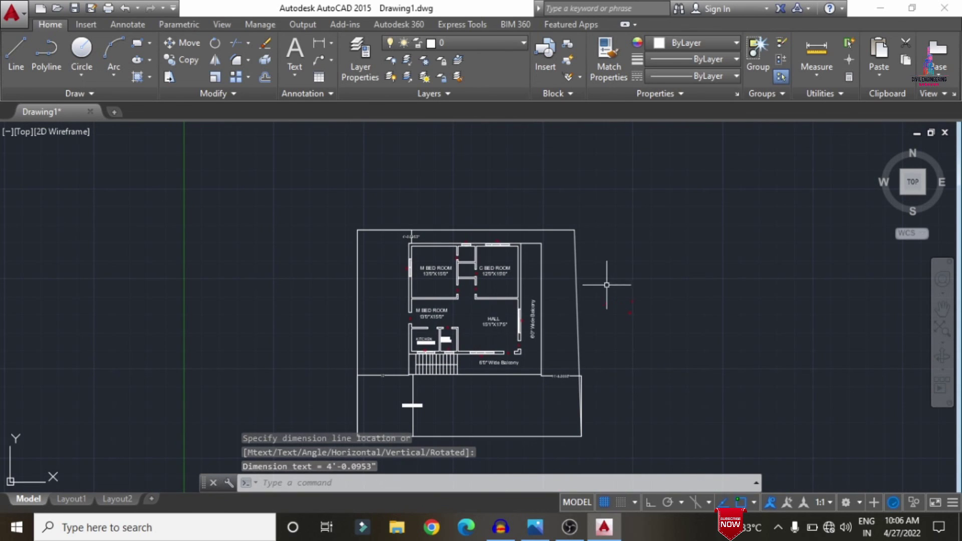
mouse_move(606, 284)
mouse_down()
mouse_move(679, 273)
mouse_move(680, 339)
mouse_move(596, 324)
mouse_up()
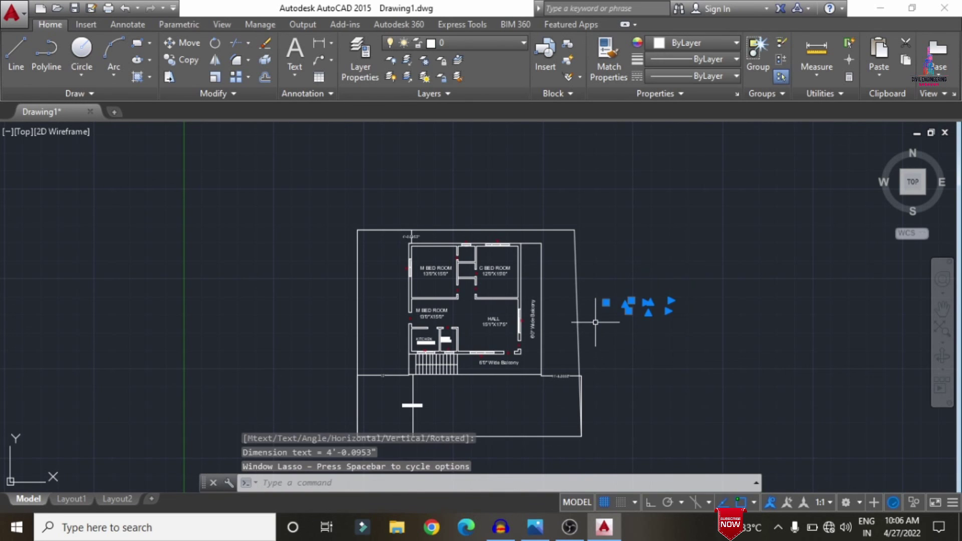
key(Delete)
Fit the whole drawing with Zoom All and switch to the Layout2 sheet.
text(z)
key(Return)
text(a)
key(Return)
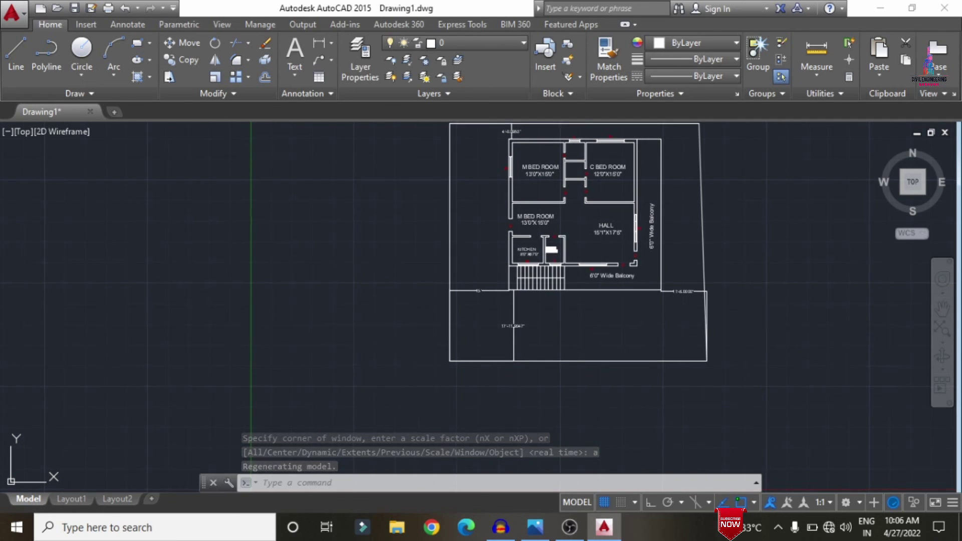
middle_drag(752, 184, 645, 232)
click(123, 498)
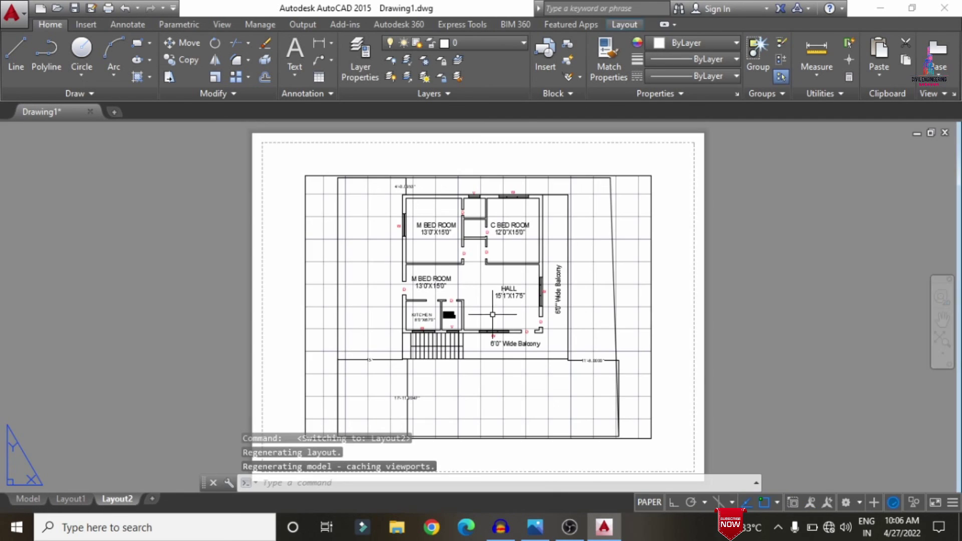
Export the current layout to the Desktop as a PDF named asfg.
click(28, 11)
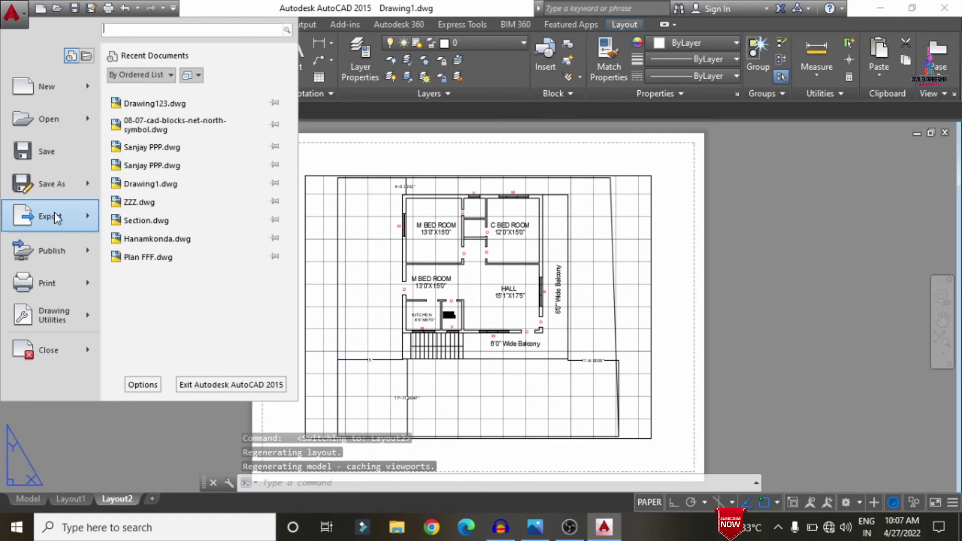
mouse_move(42, 216)
click(153, 229)
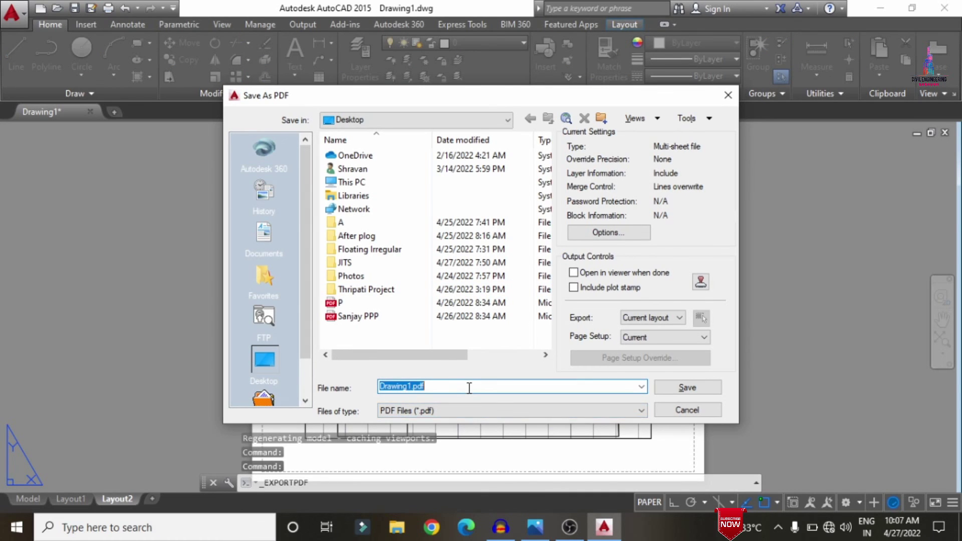
text(asfg)
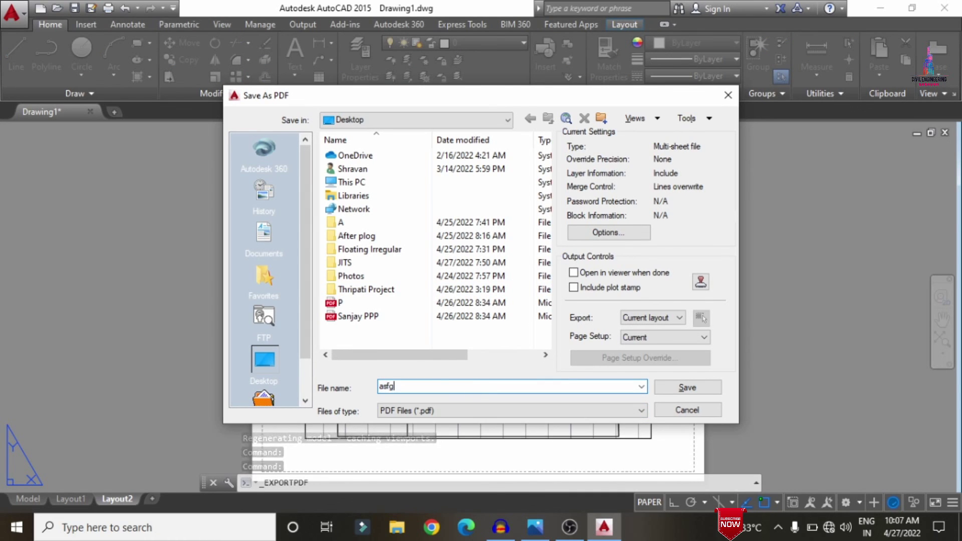
key(Return)
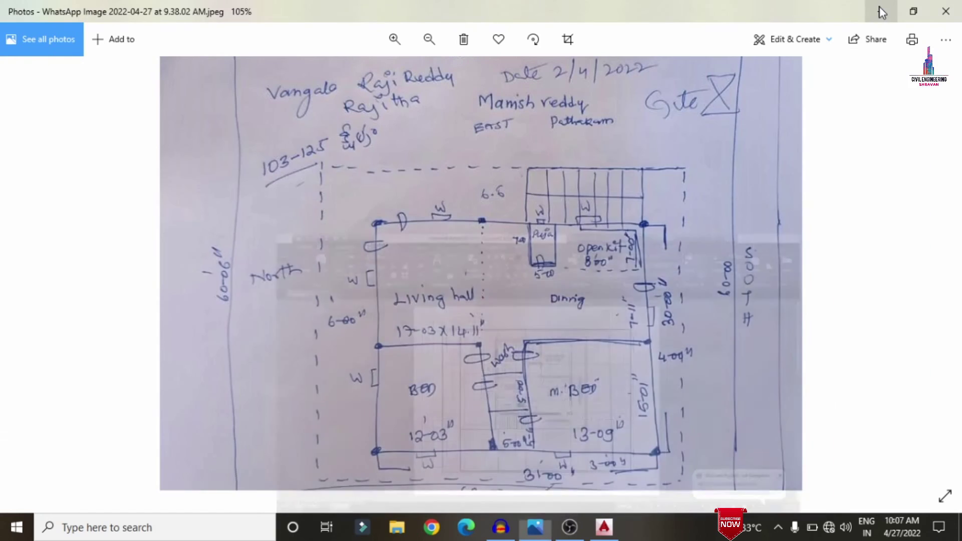
Minimize the open windows and open the exported asfg PDF from the desktop.
click(882, 9)
click(881, 10)
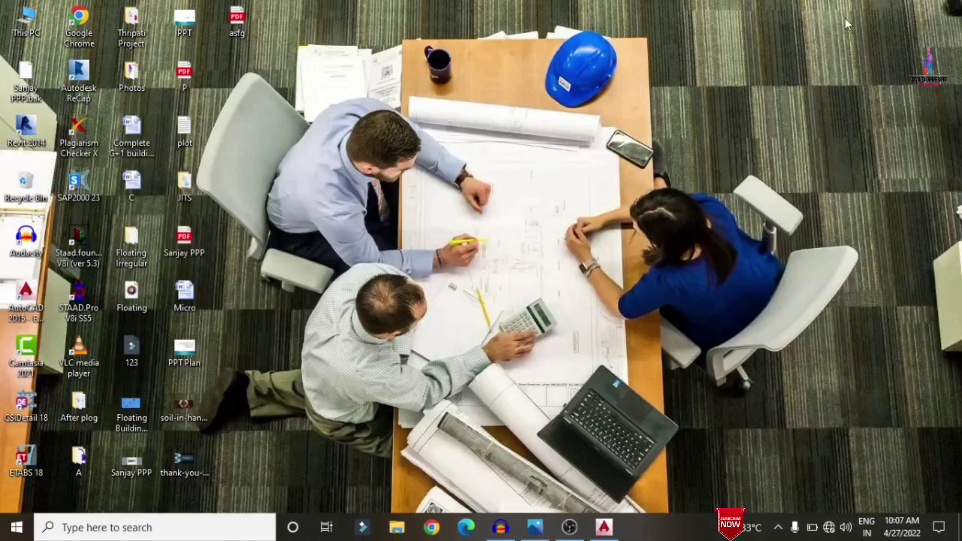
double_click(228, 20)
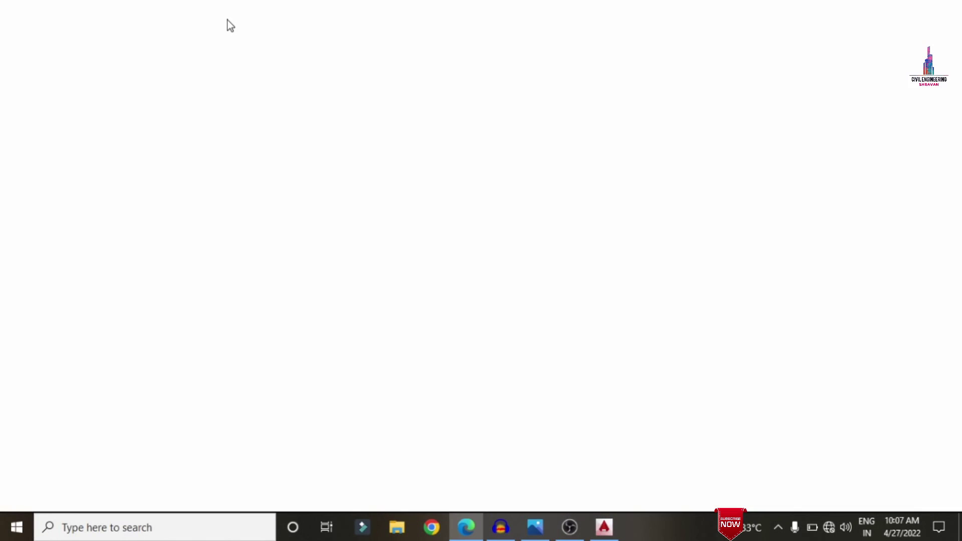
Examine the exported floor plan in the PDF, checking room labels, door, window and ventilator tags, balconies and setback dimensions.
ctrl+scroll(686, 254, down, 3)
ctrl+scroll(625, 236, up, 3)
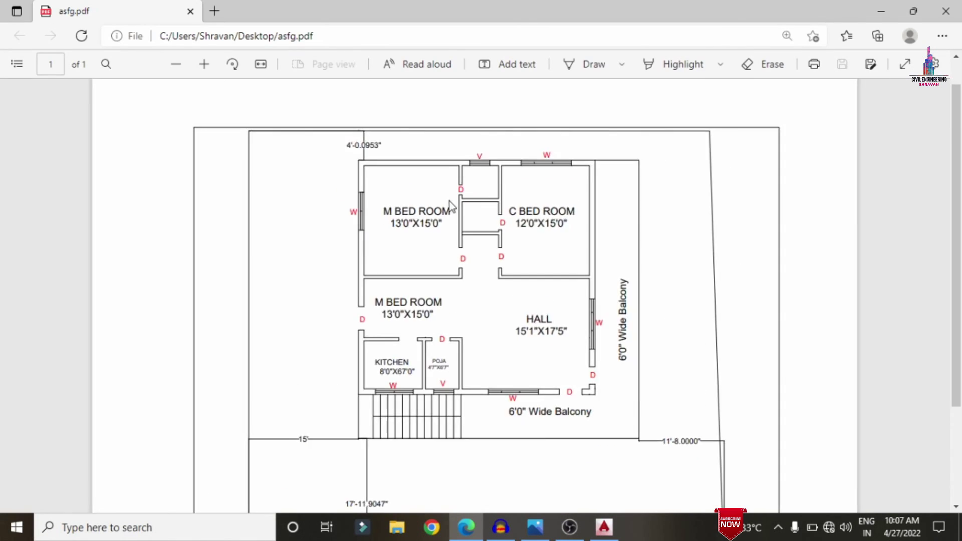
ctrl+scroll(308, 206, up, 2)
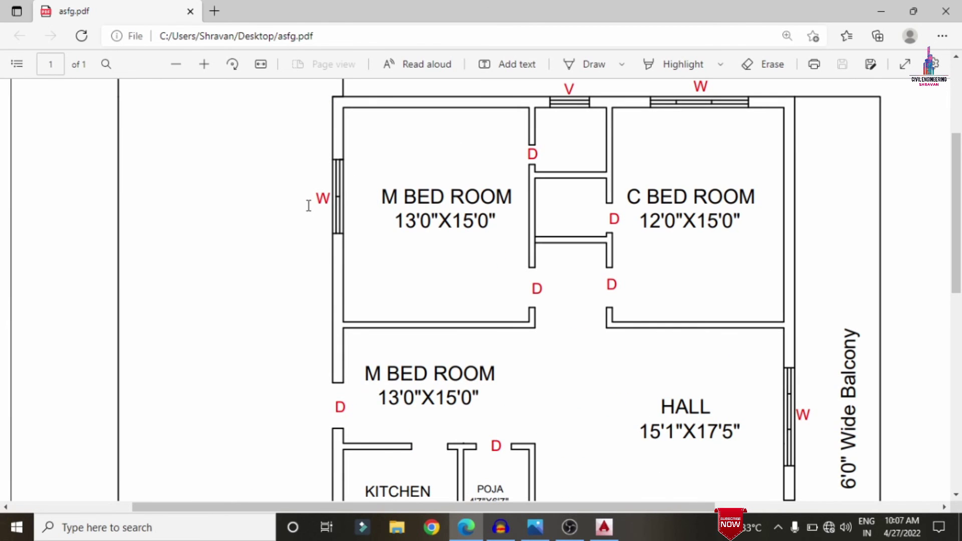
mouse_move(961, 196)
mouse_down()
mouse_move(961, 288)
mouse_move(960, 215)
mouse_up()
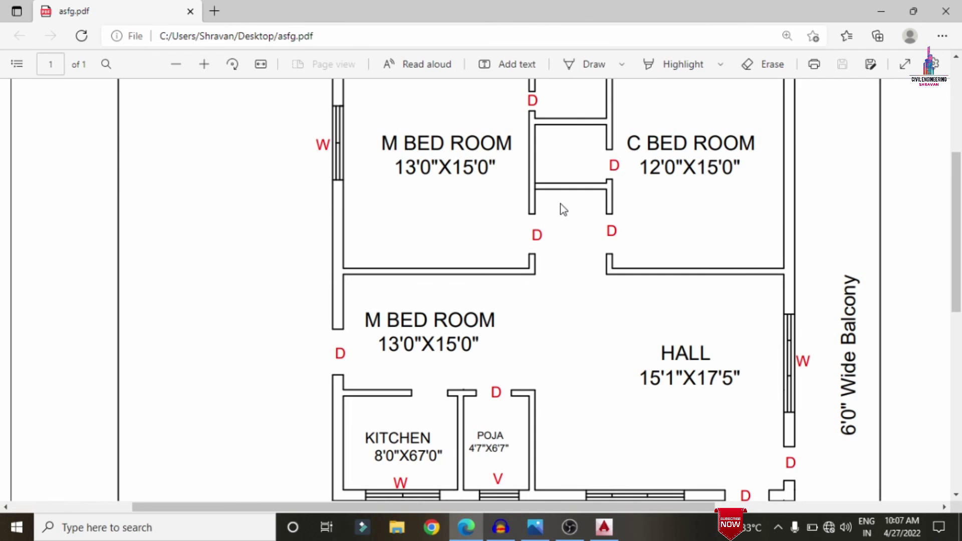
ctrl+scroll(561, 204, down, 1)
mouse_move(961, 251)
mouse_down()
mouse_move(960, 239)
mouse_move(961, 251)
mouse_up()
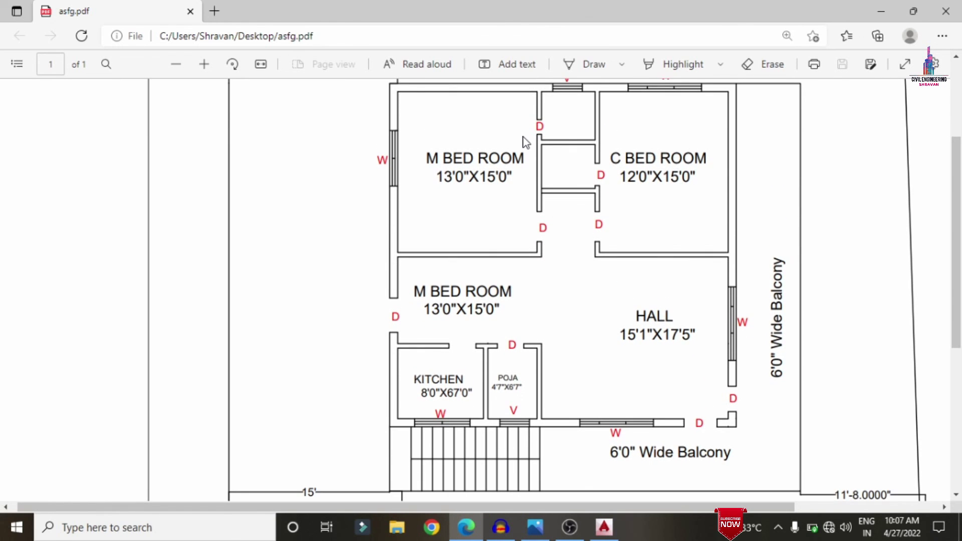
drag(961, 284, 960, 281)
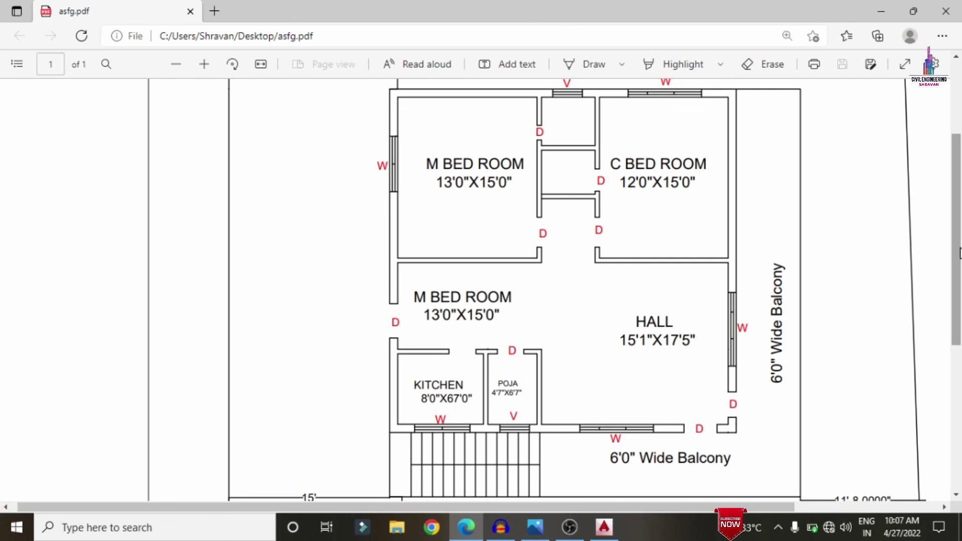
scroll(960, 253, down, 1)
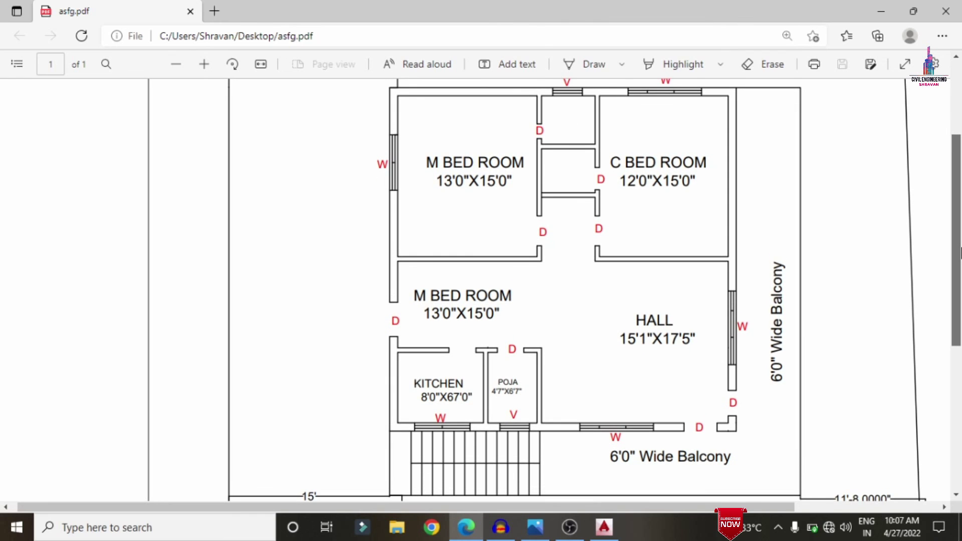